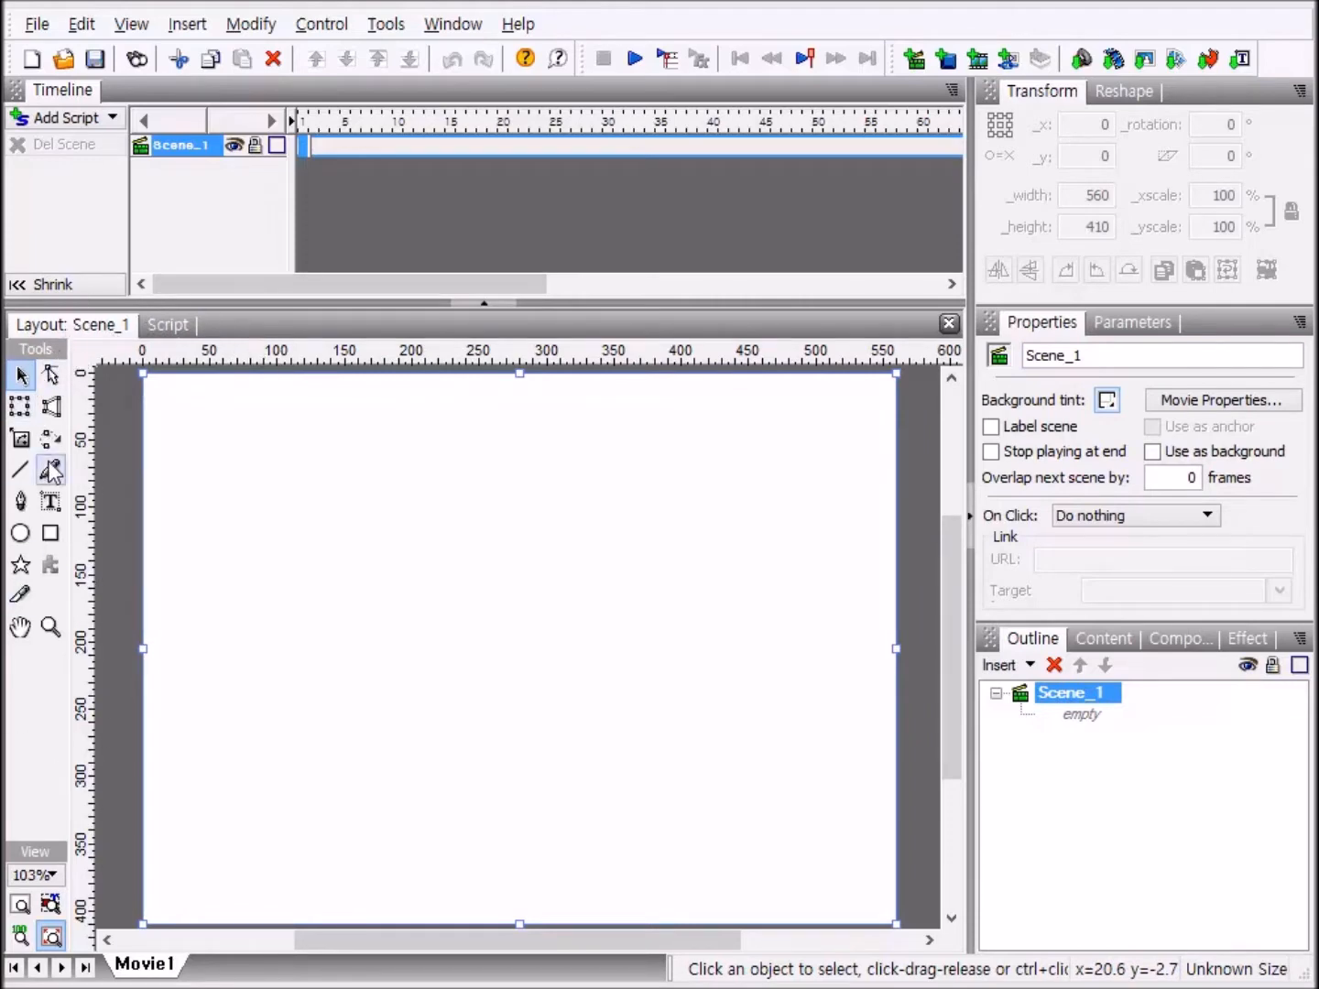
Set up the Line tool with a solid line style, thickness 10 and a solid black stroke colour.
left_click(21, 471)
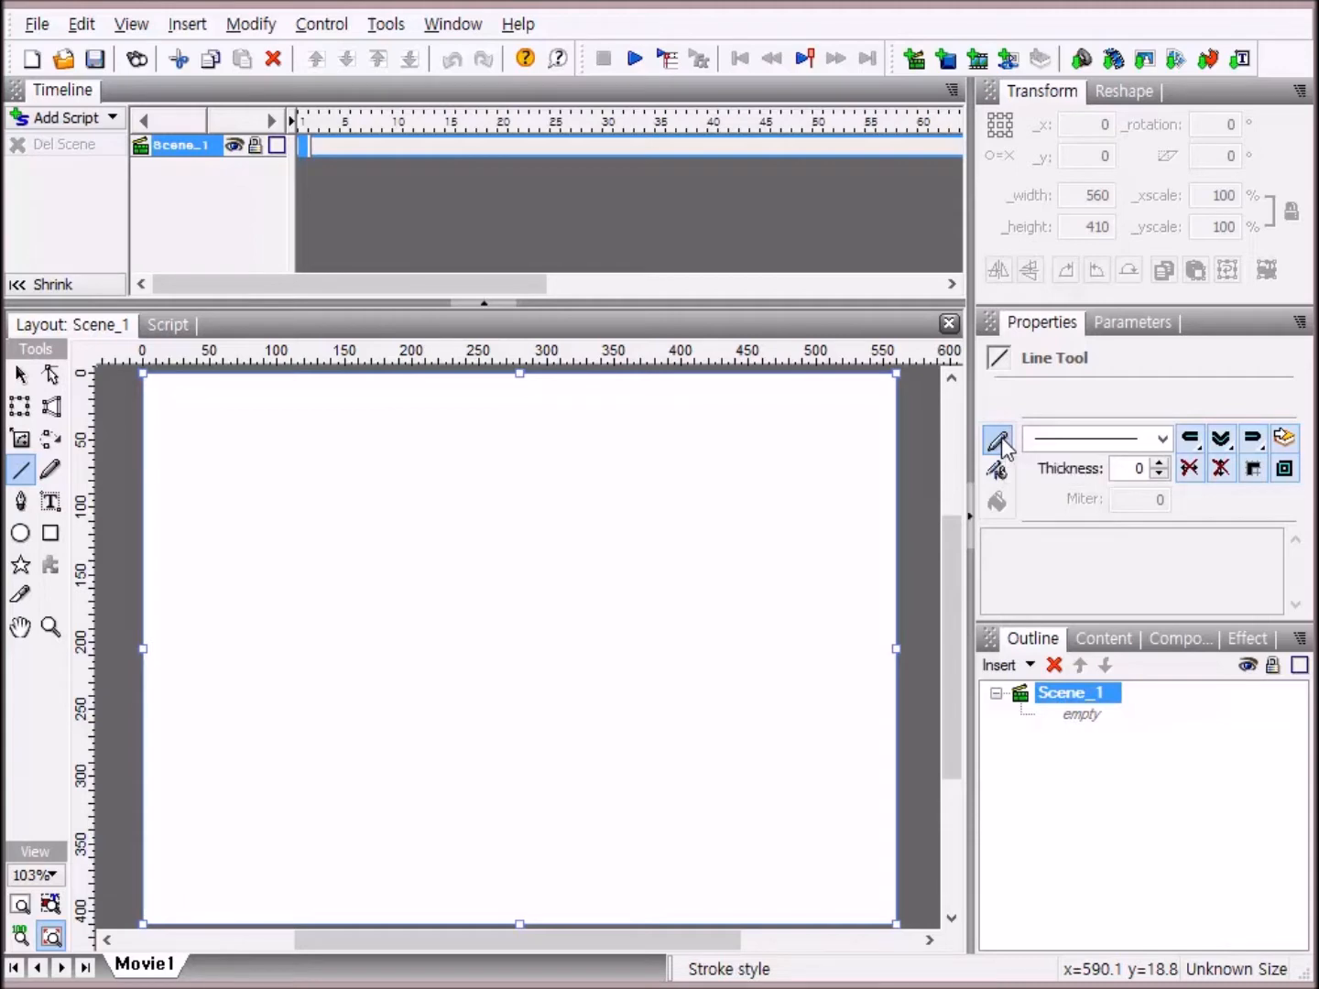
left_click(1163, 440)
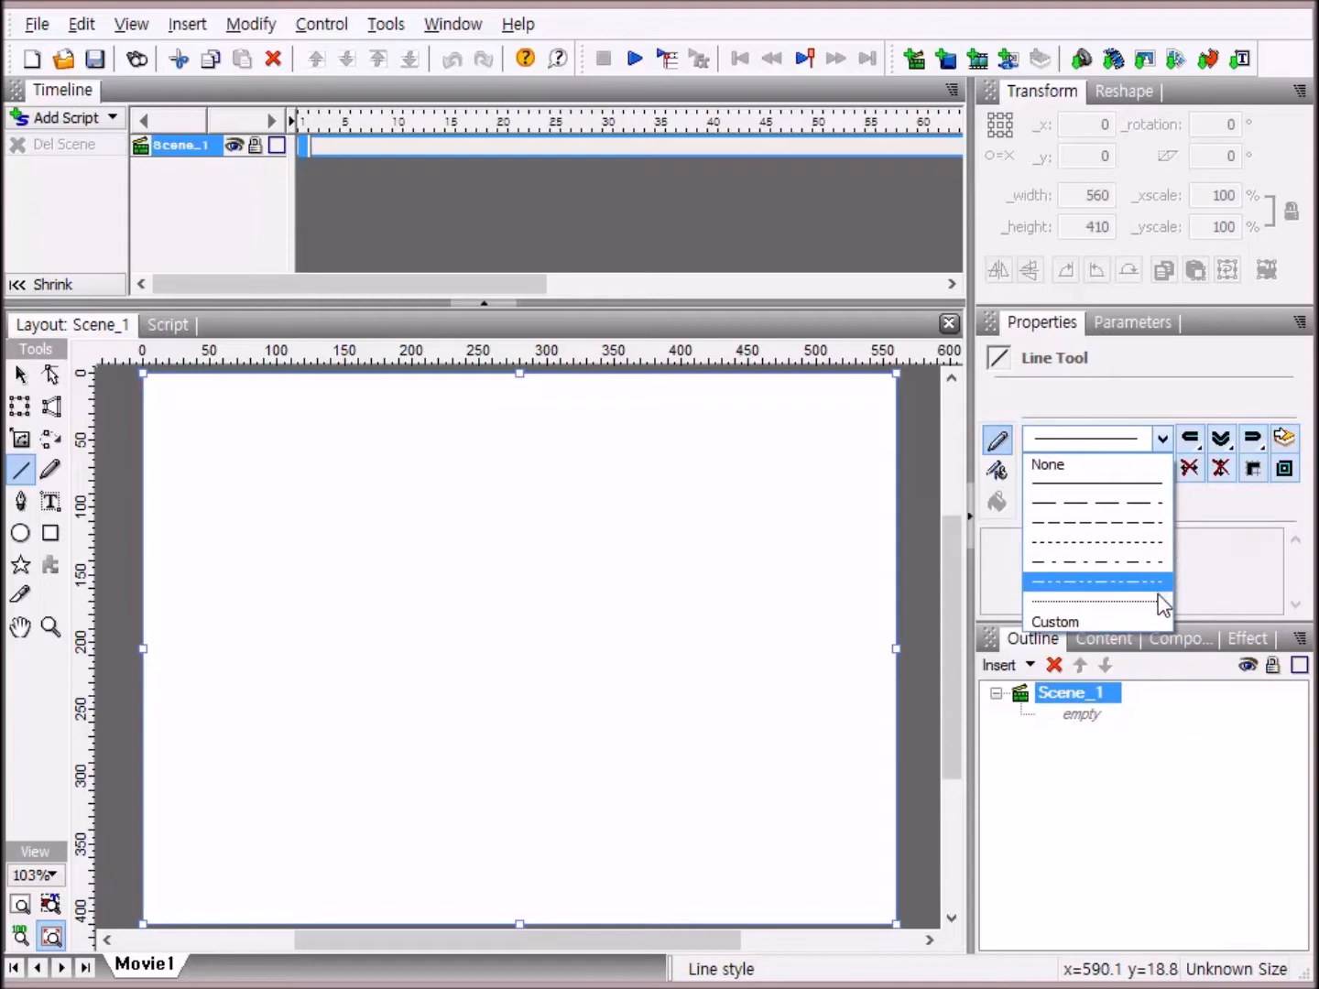
left_click(1122, 483)
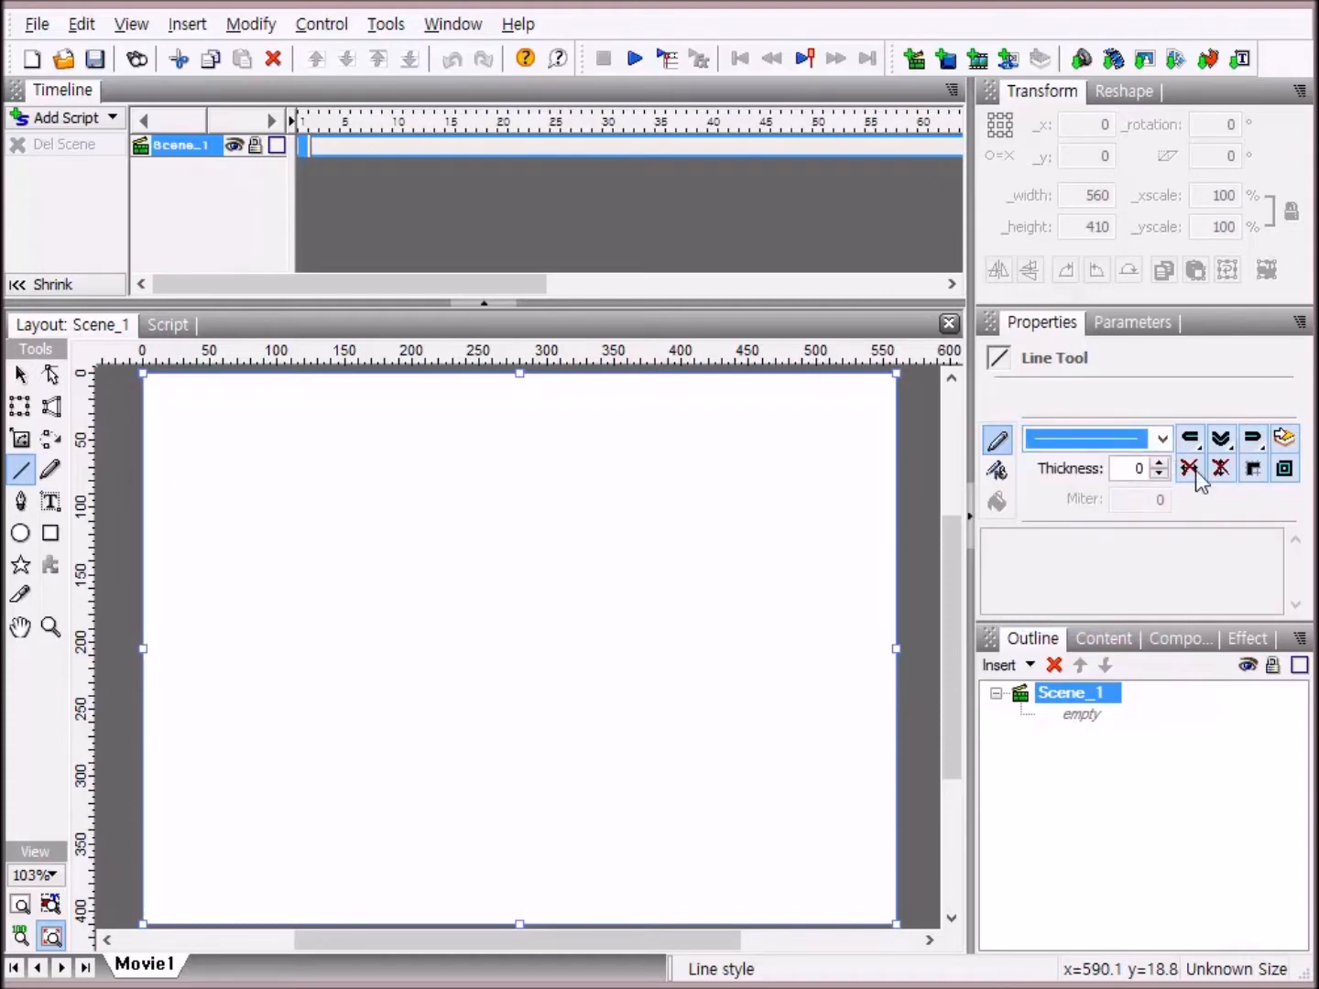
left_click(1146, 468)
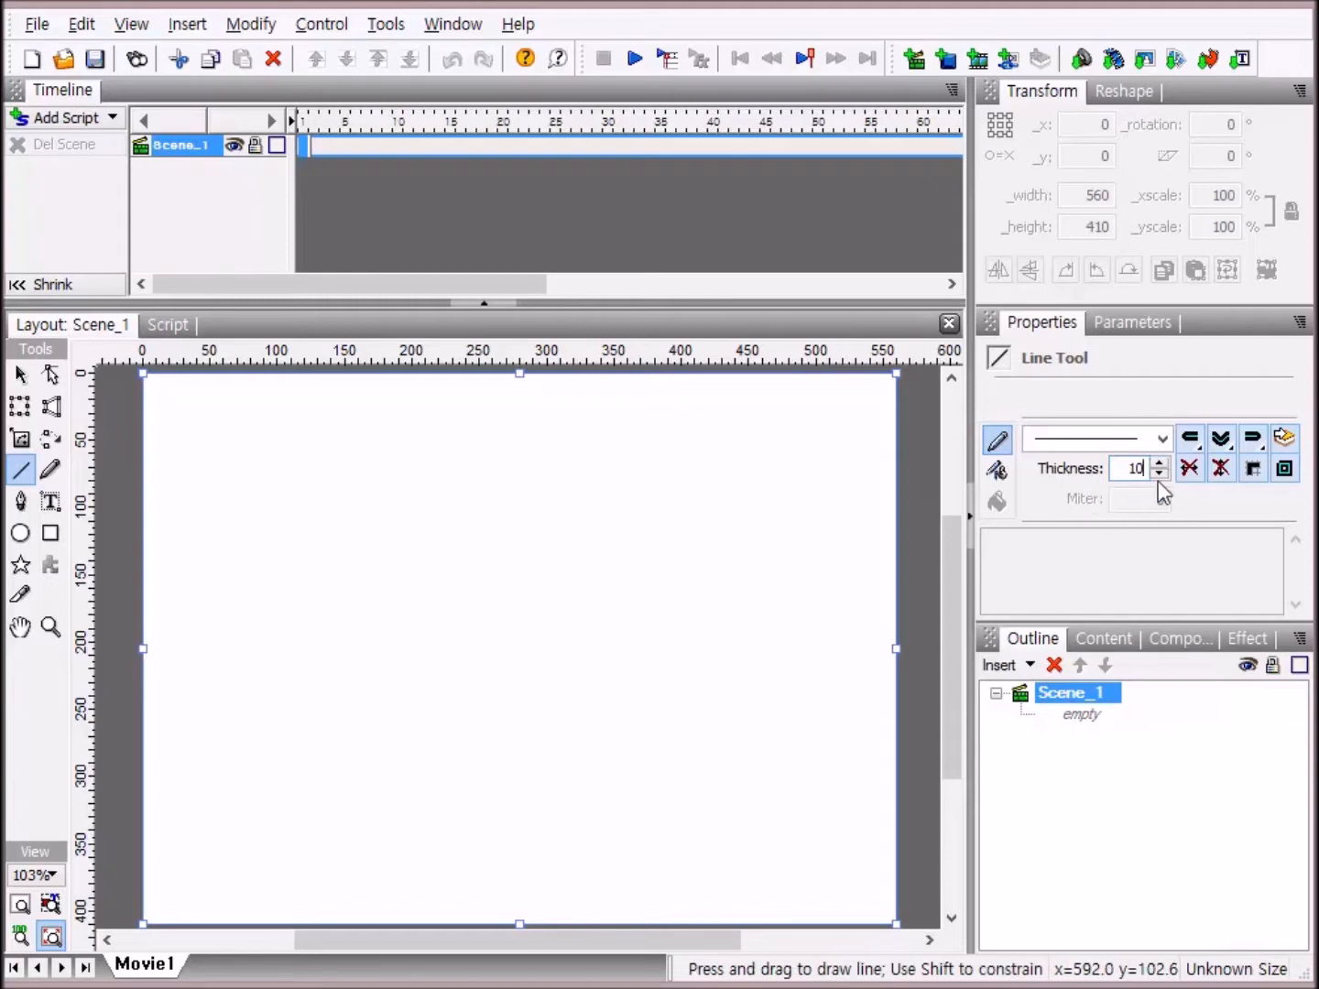
left_click(998, 470)
left_click(1225, 440)
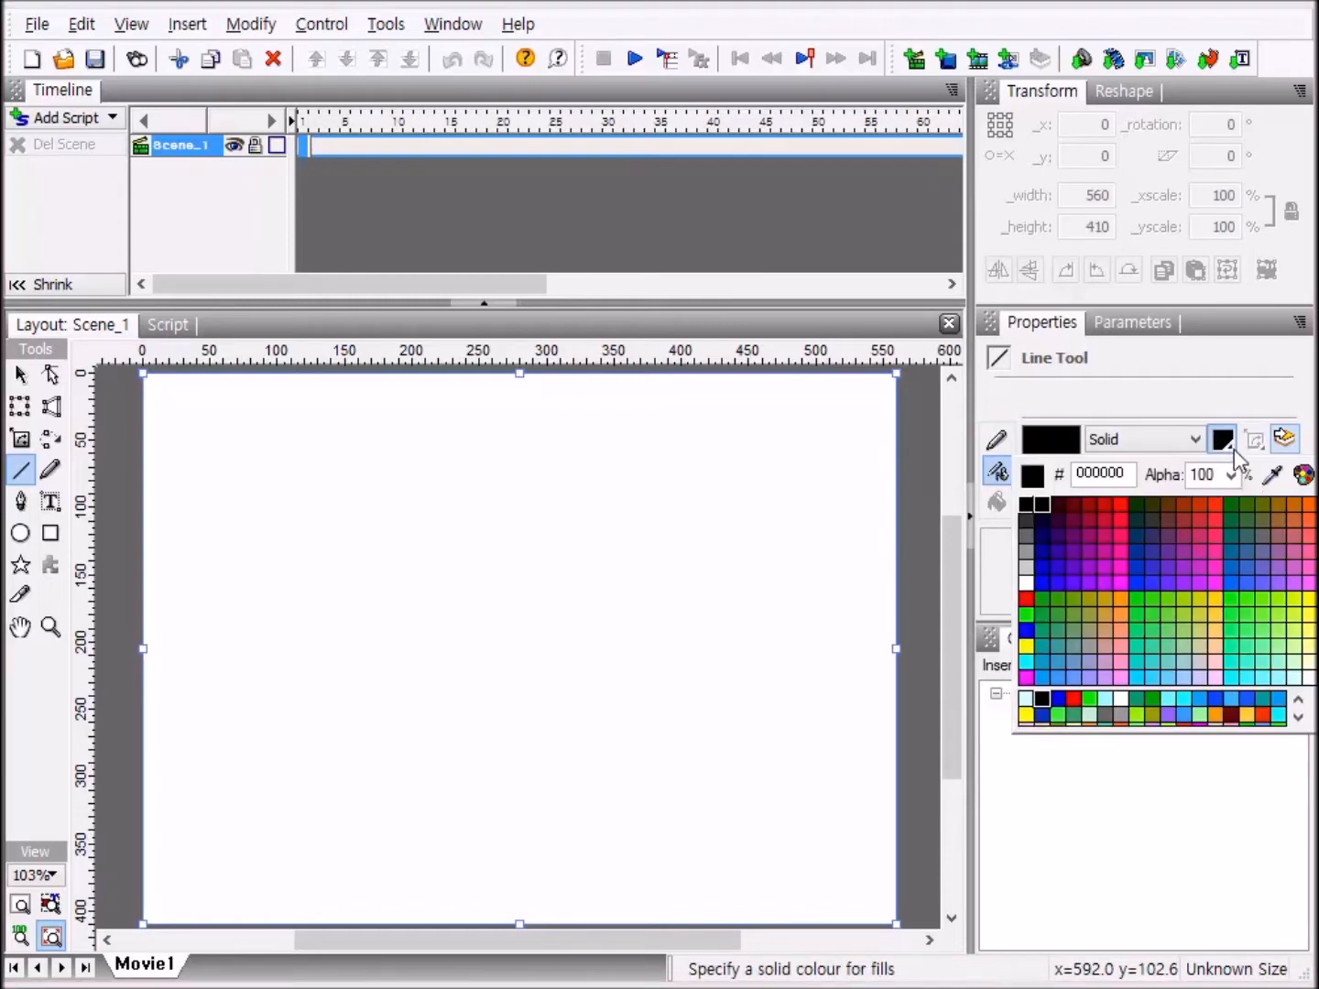
left_click(1028, 503)
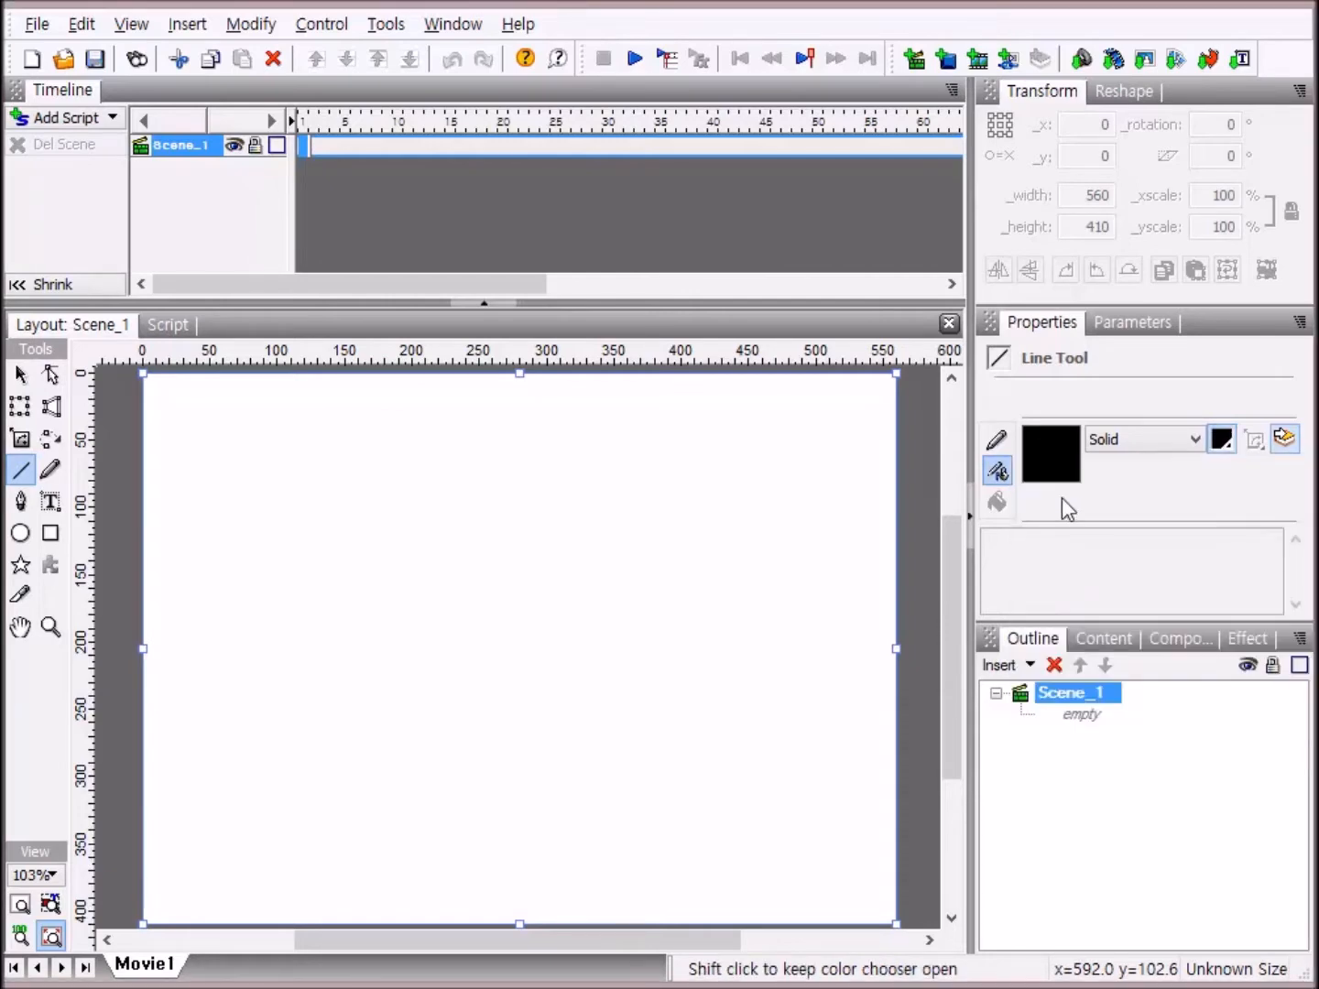
Draw a horizontal line about 415 px wide with a round start cap across the upper part of the scene.
left_click(999, 441)
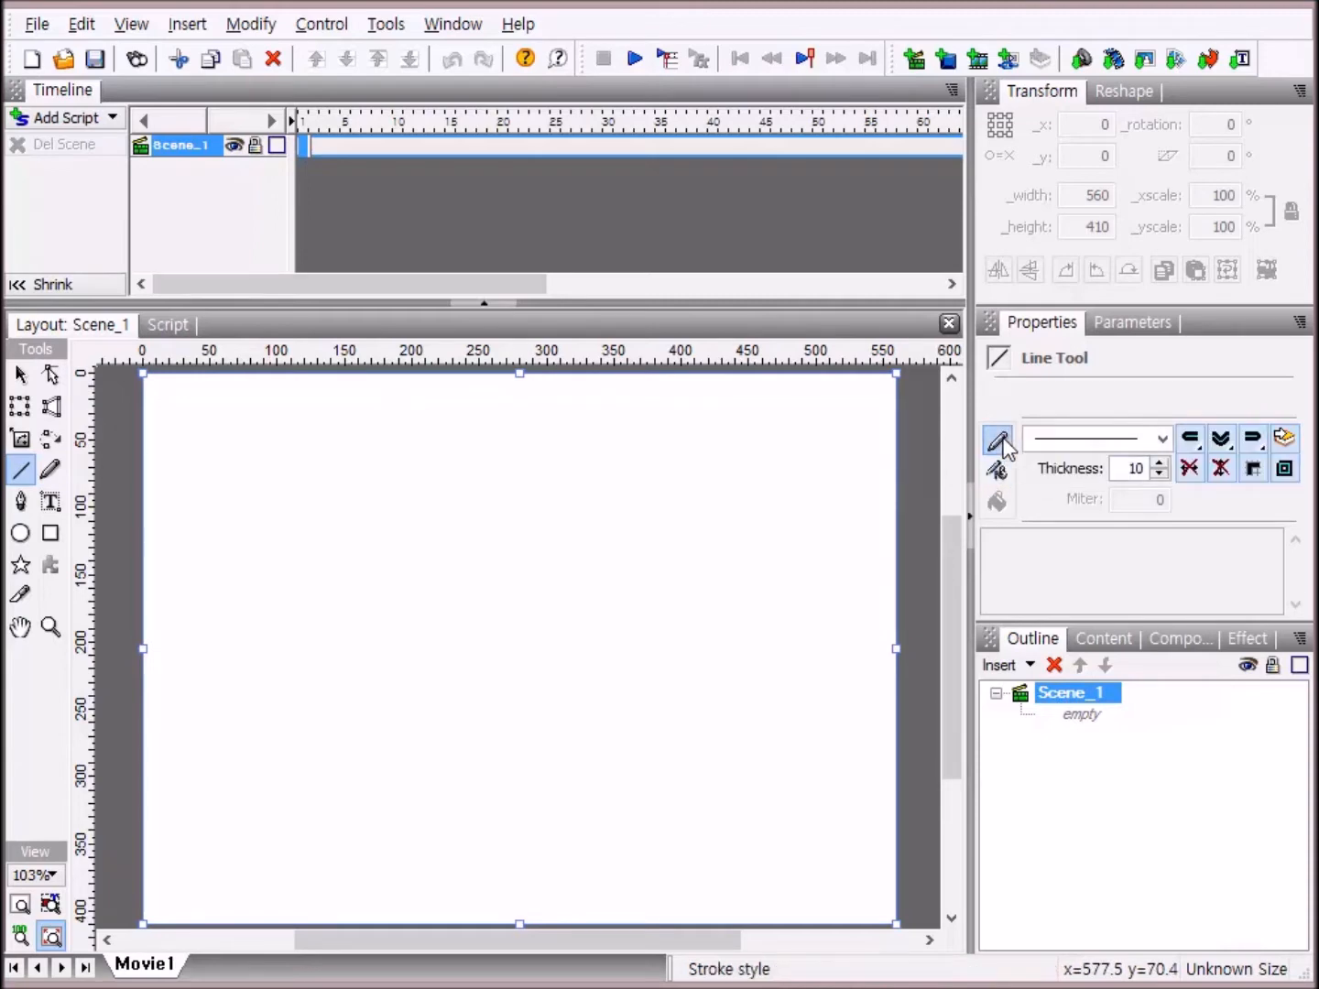
left_click(1191, 440)
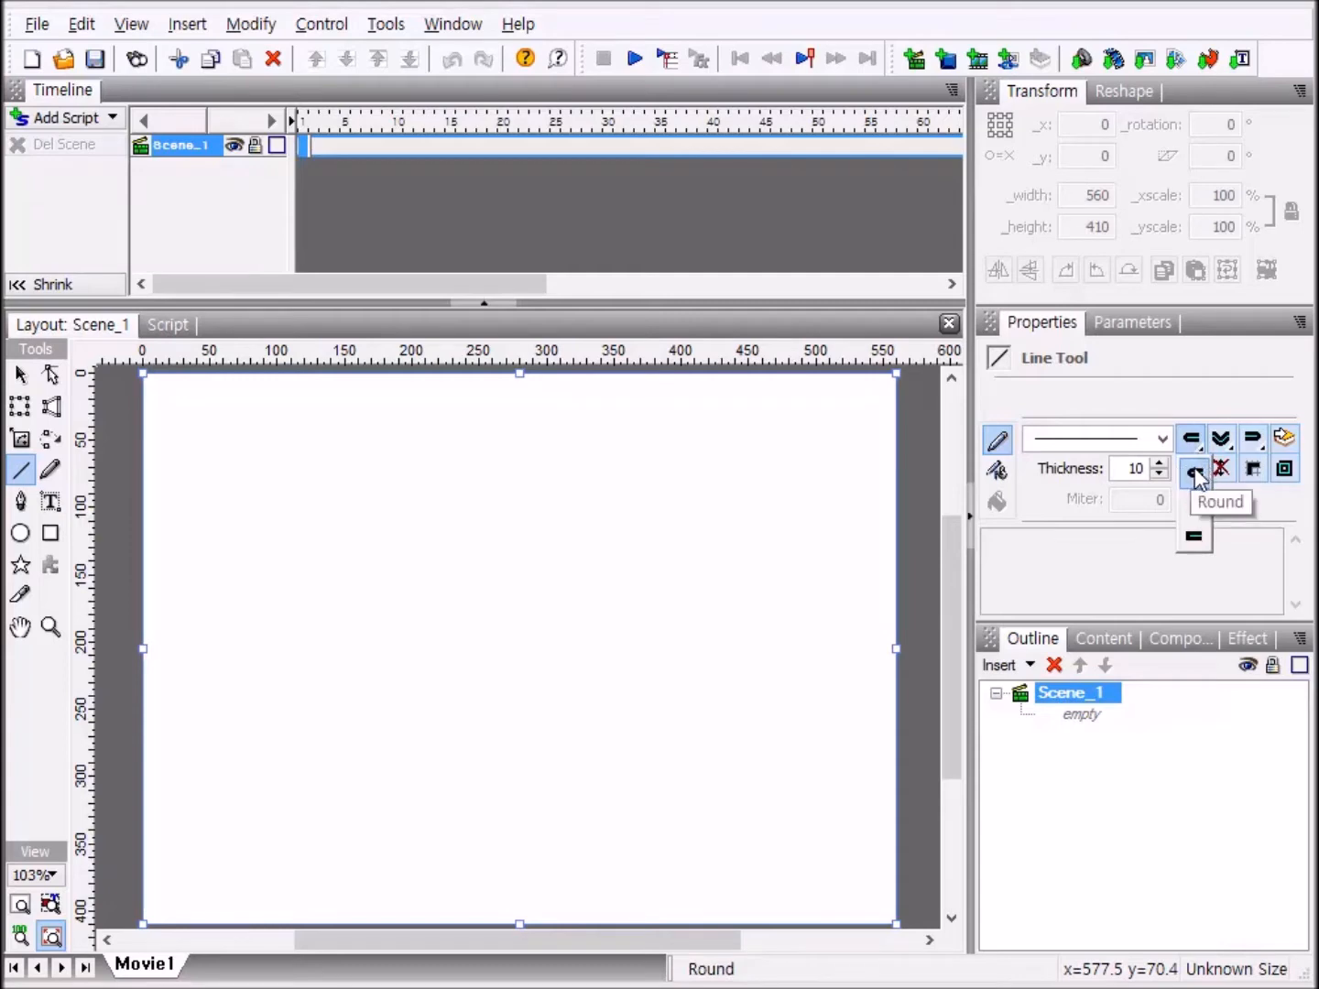
left_click(1195, 474)
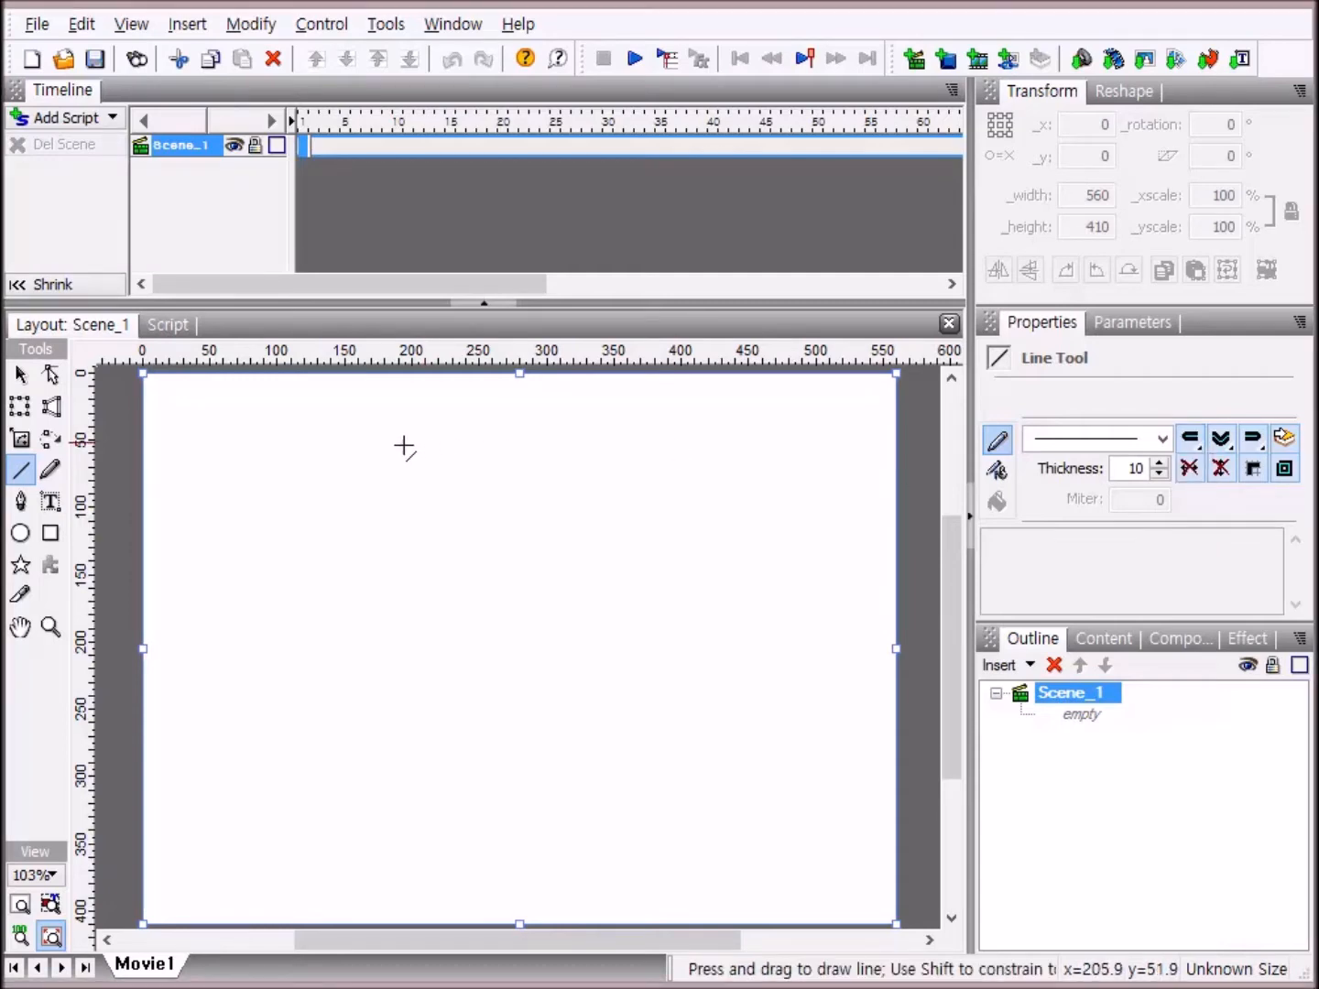
left_click_drag(241, 451, 797, 450)
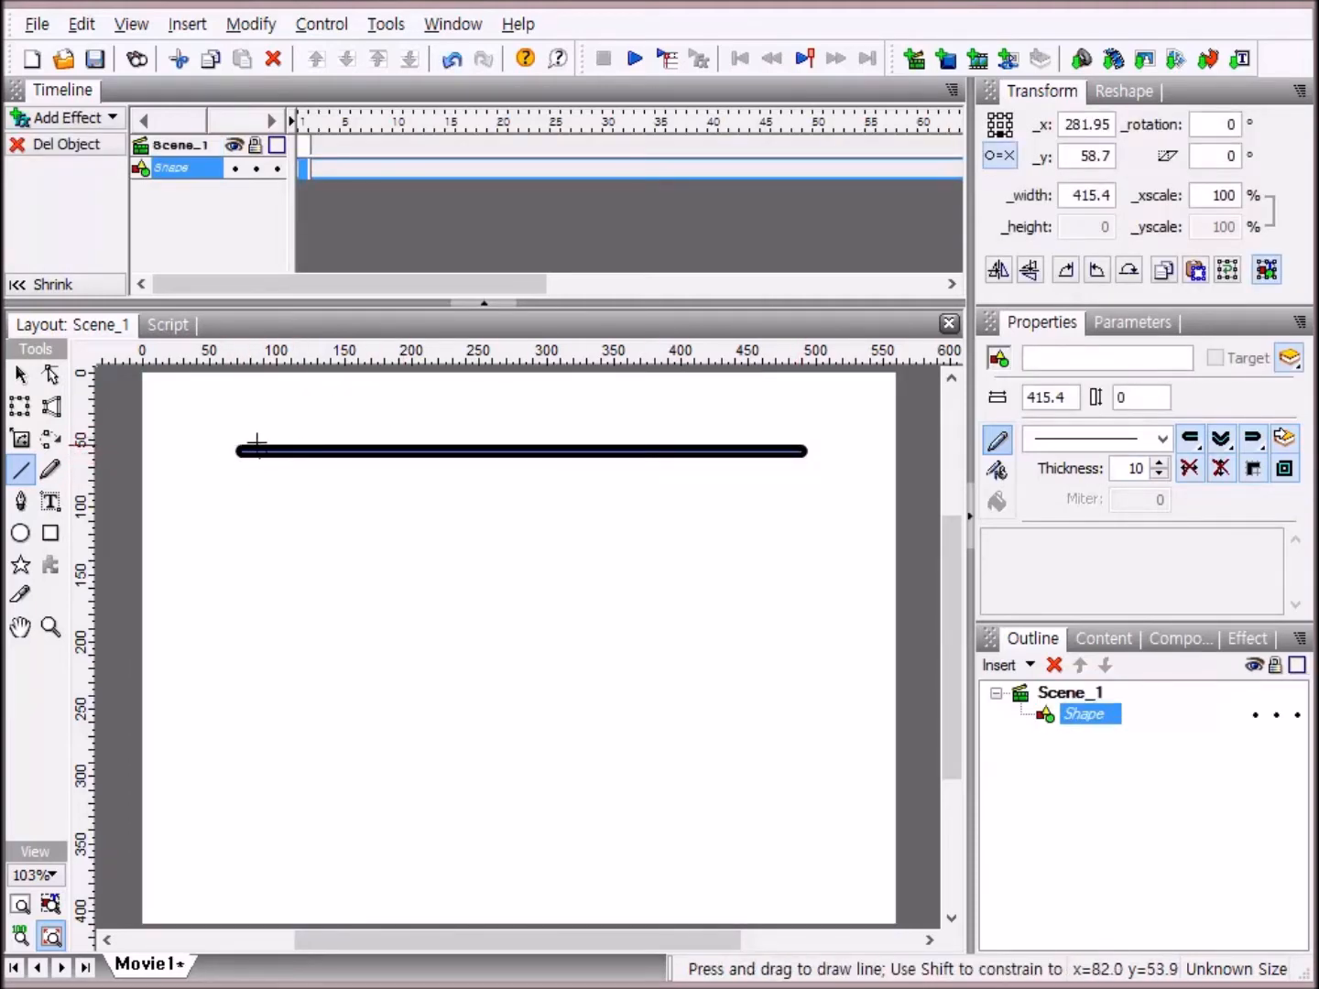
Change the line's start cap to the flat style, and finally to the square style that extends past the endpoint.
left_click(1191, 440)
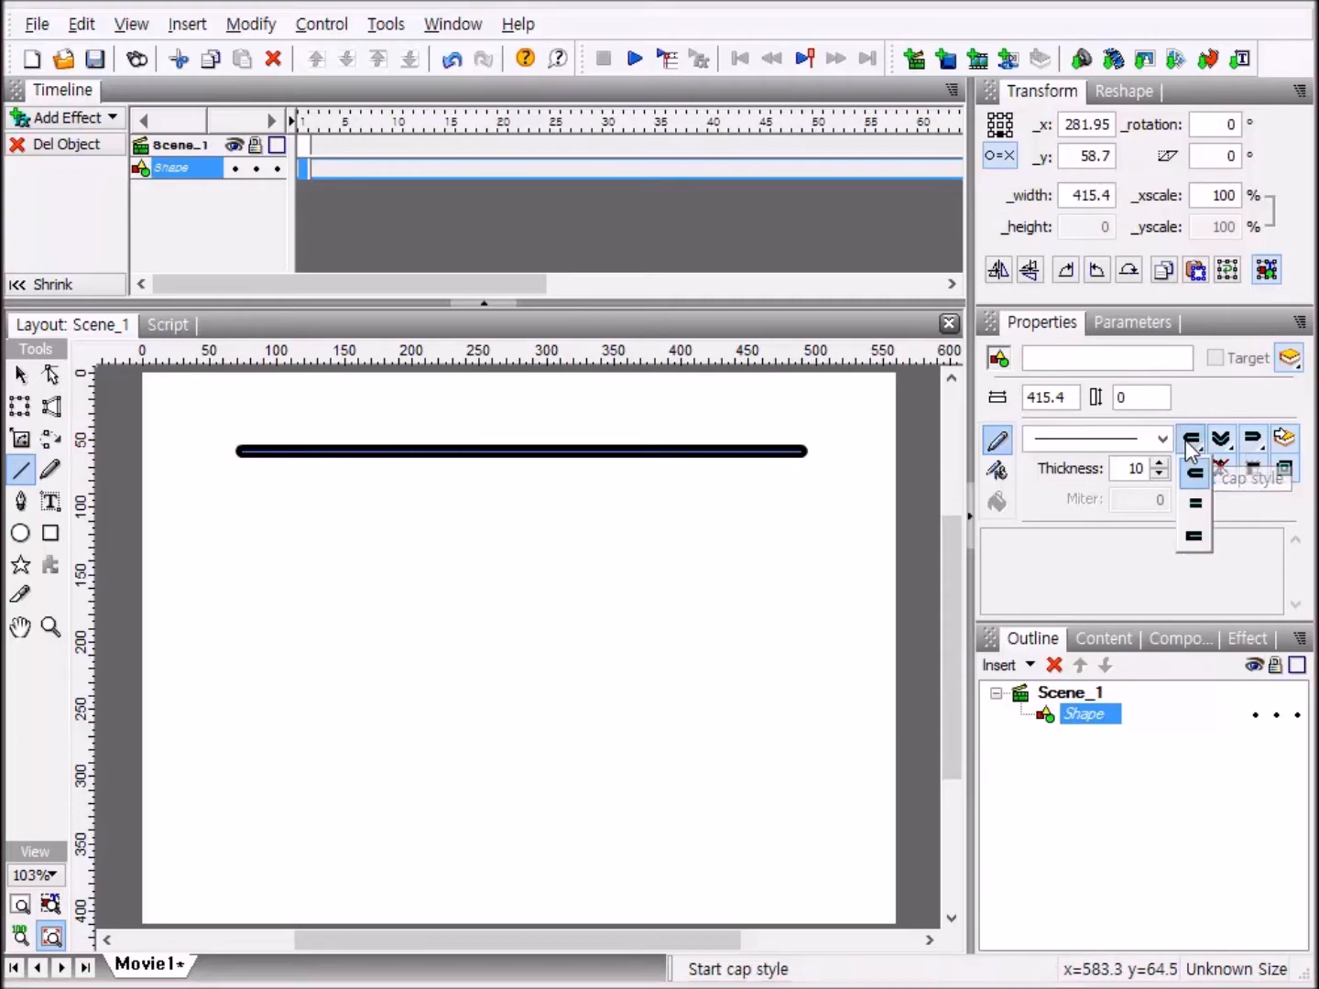
left_click(1196, 505)
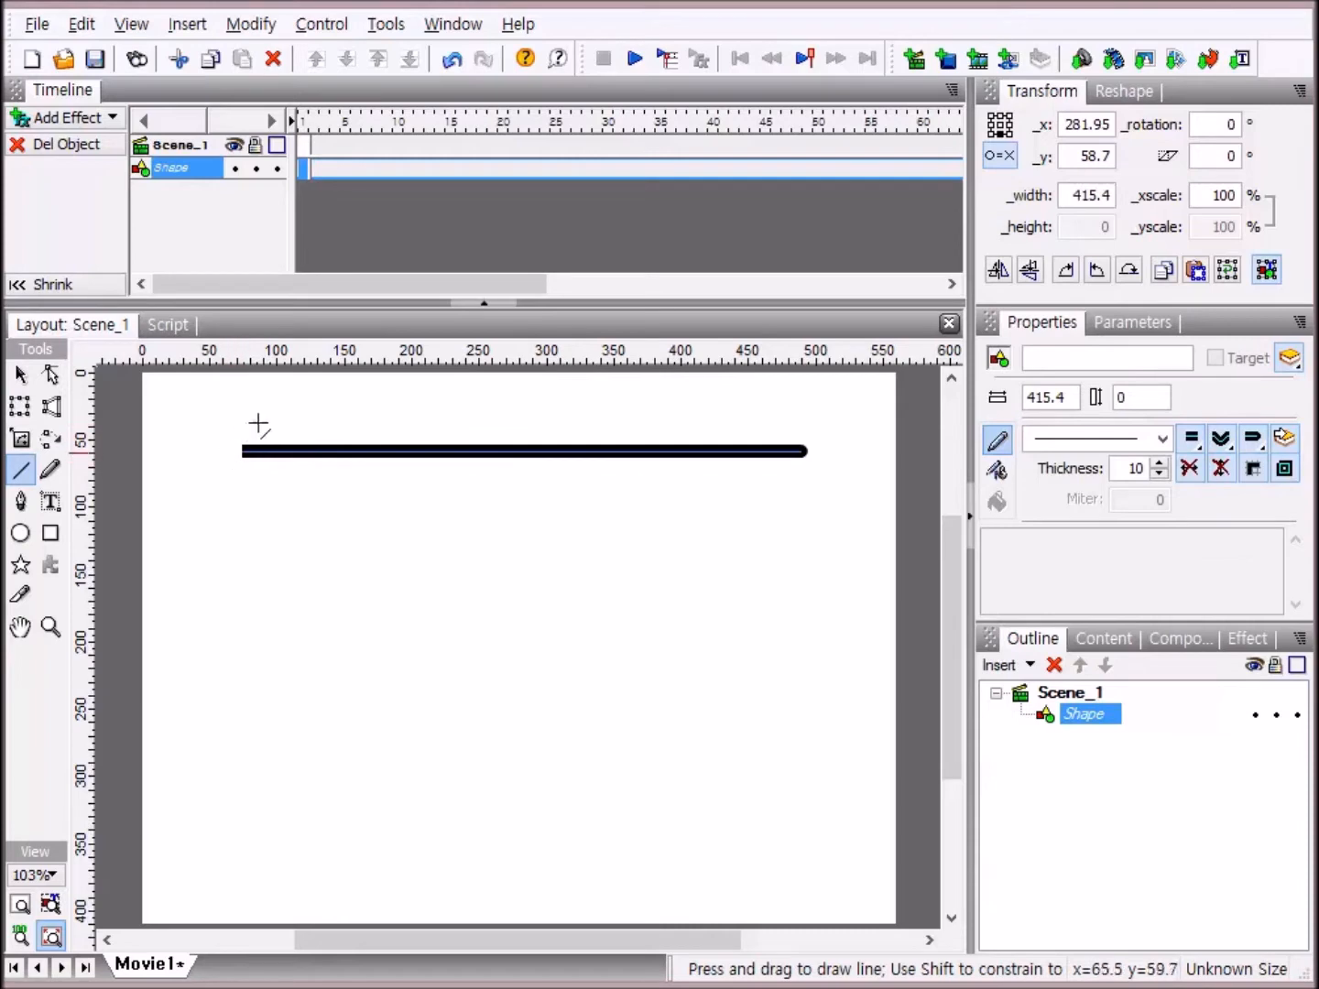
left_click(1193, 444)
left_click(1196, 539)
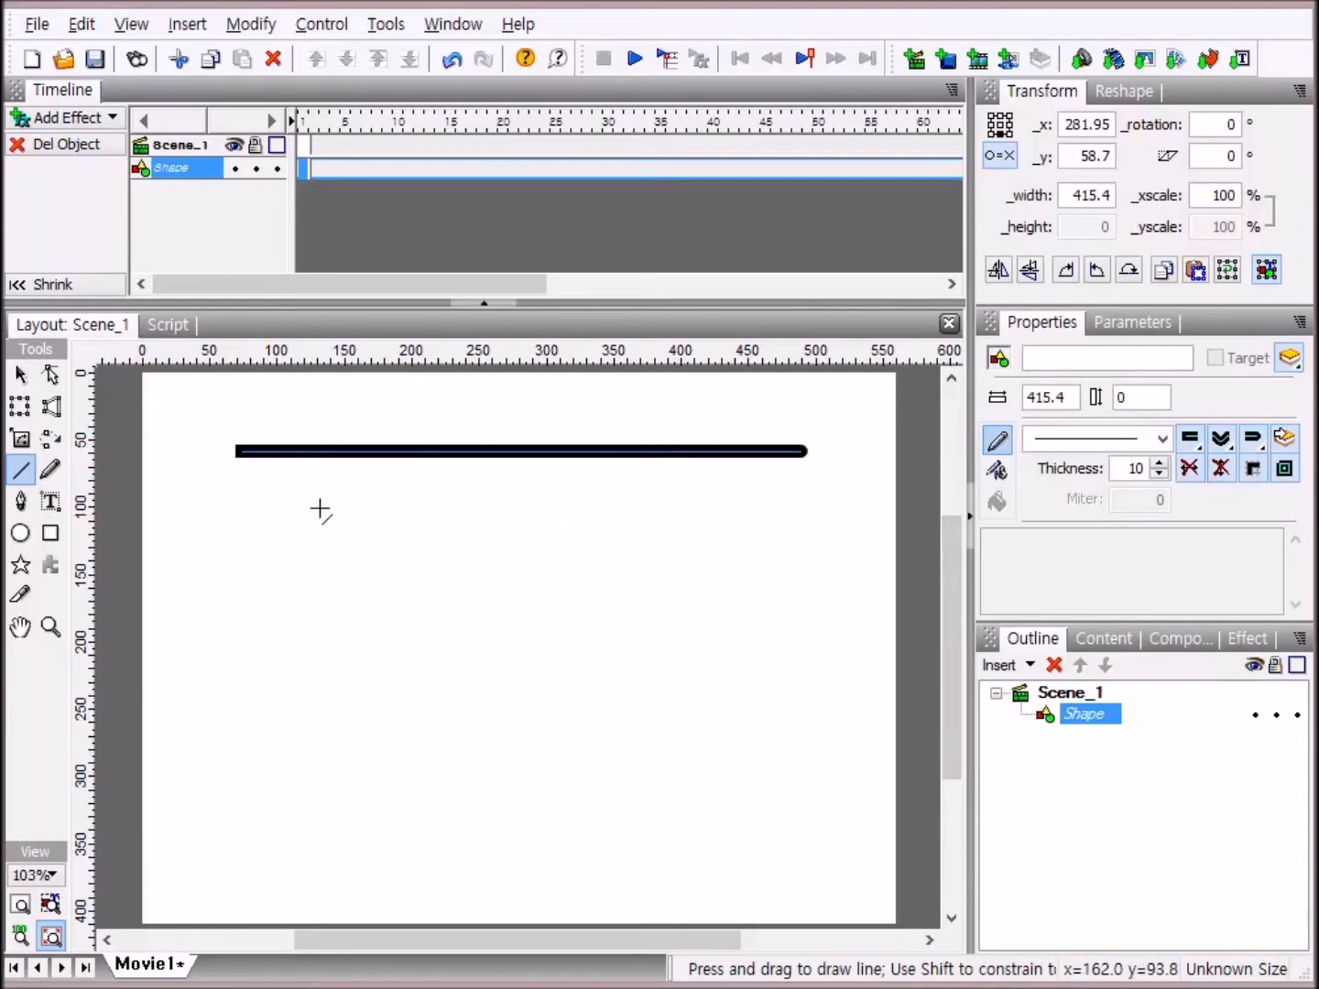
Draw a rectangle about 160 by 119 px below the line and give its corners the round join style.
left_click(51, 536)
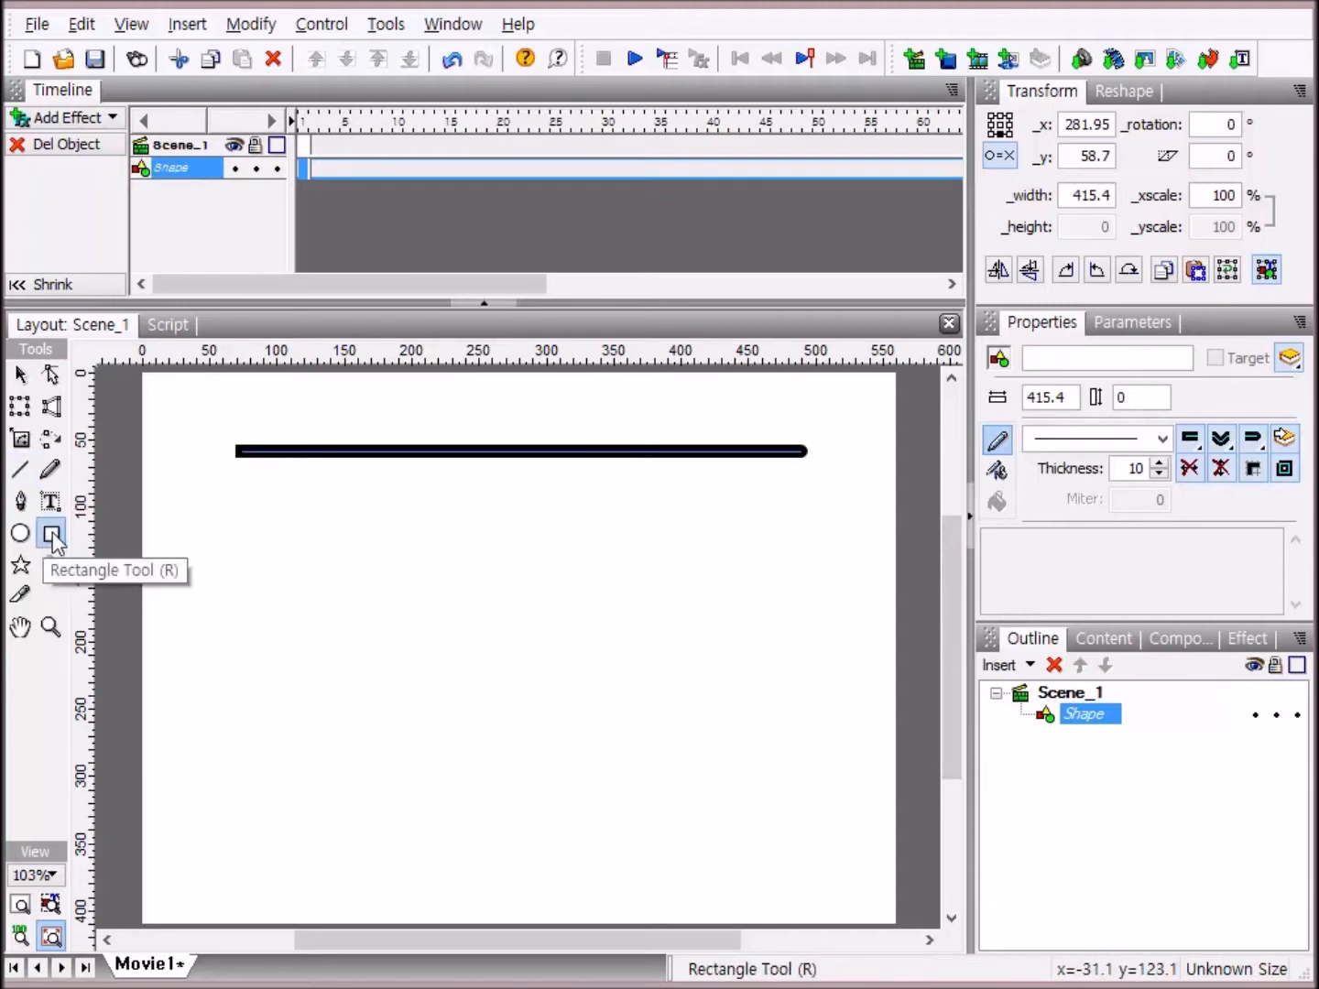
left_click_drag(362, 495, 577, 655)
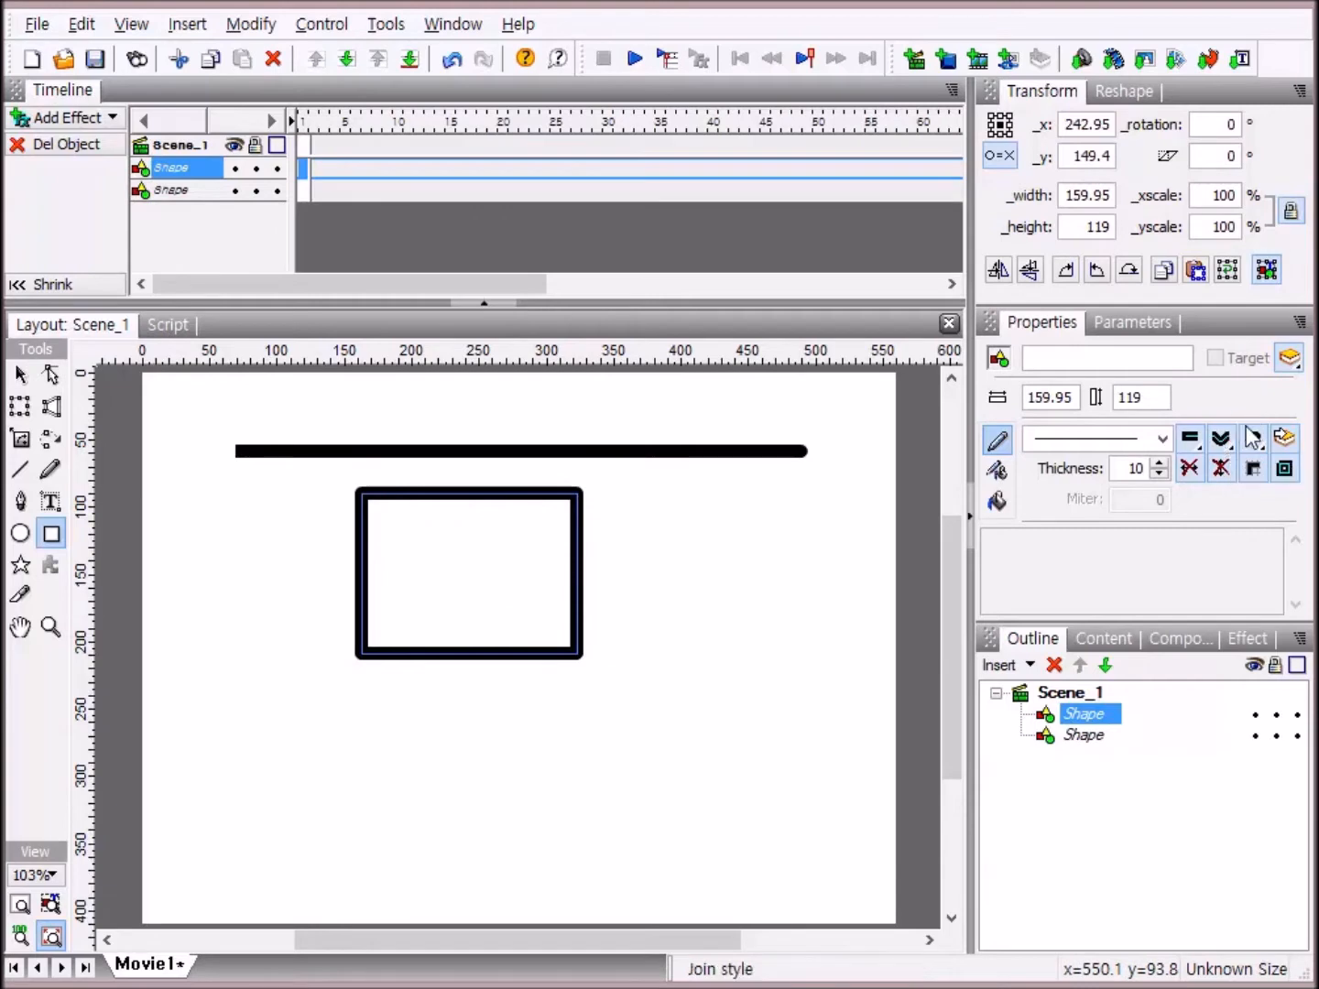
left_click(1224, 440)
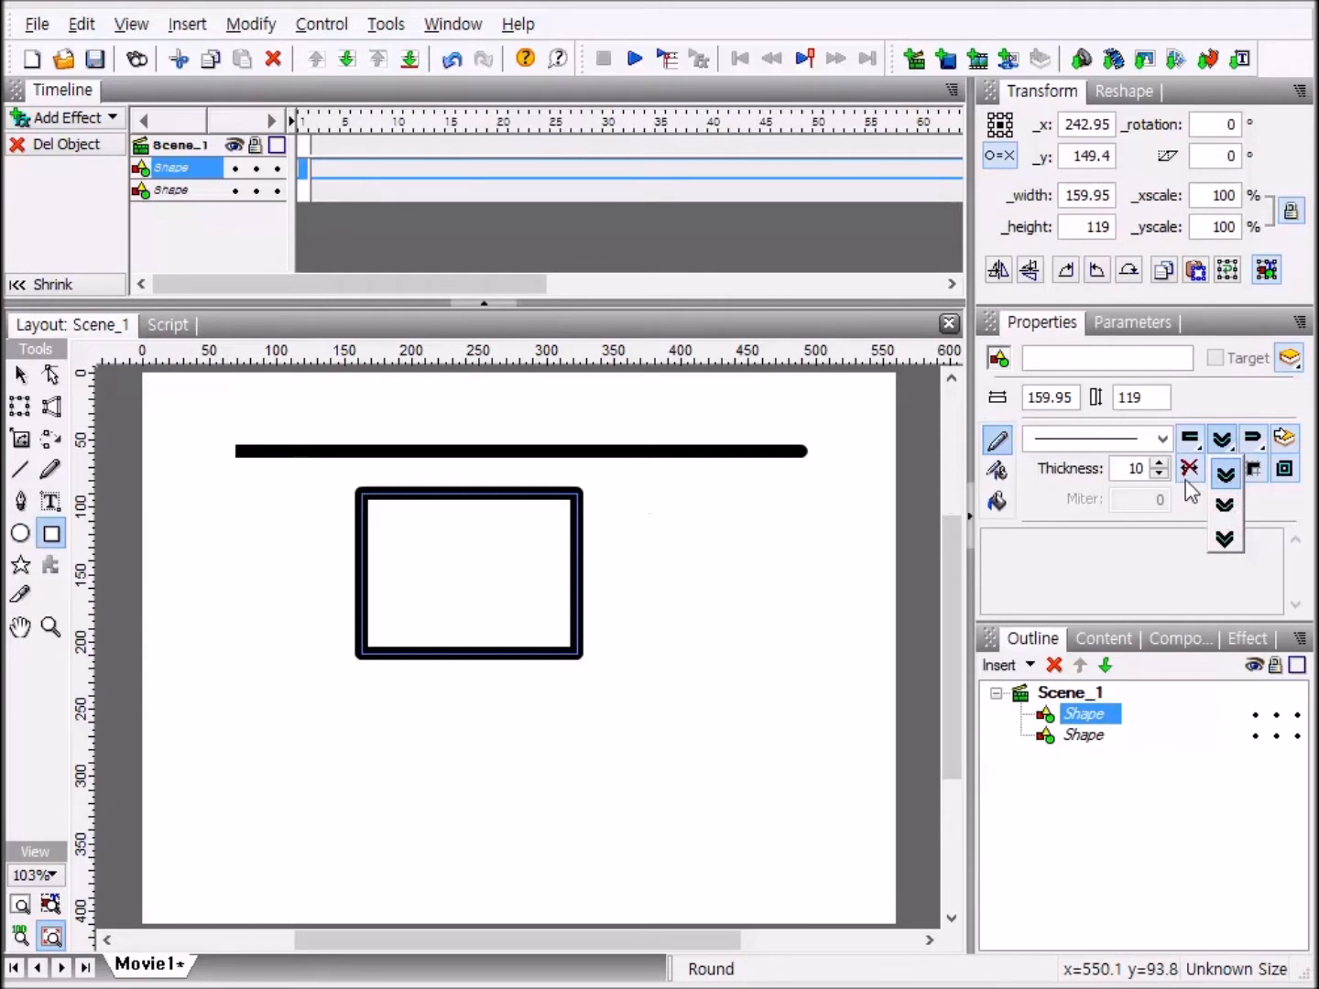
left_click(1228, 476)
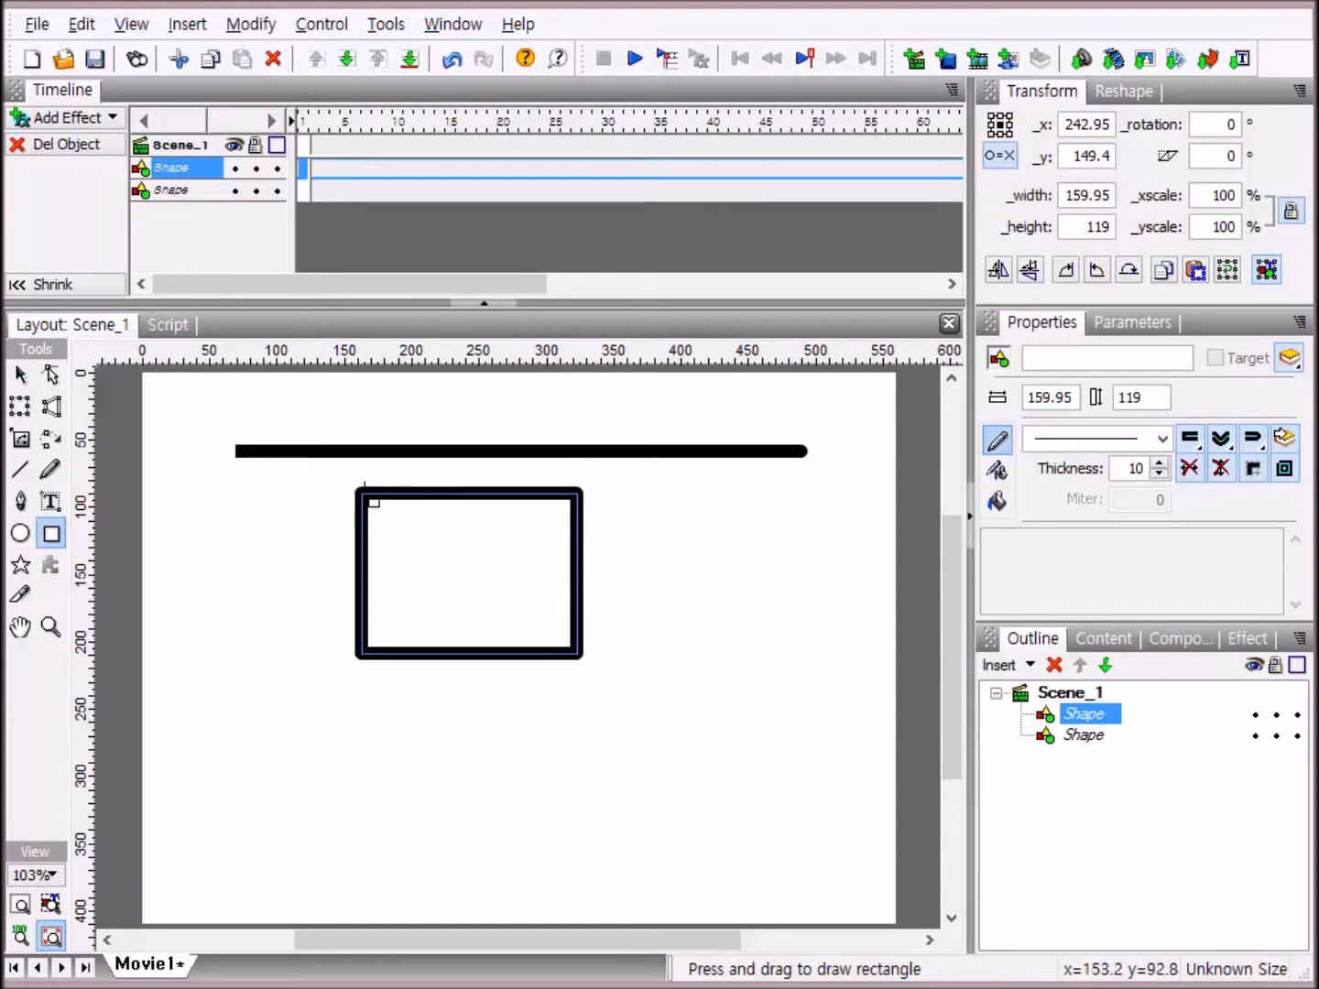
Try the middle join style on the rectangle's corners, and finally set the miter join style.
left_click(1234, 448)
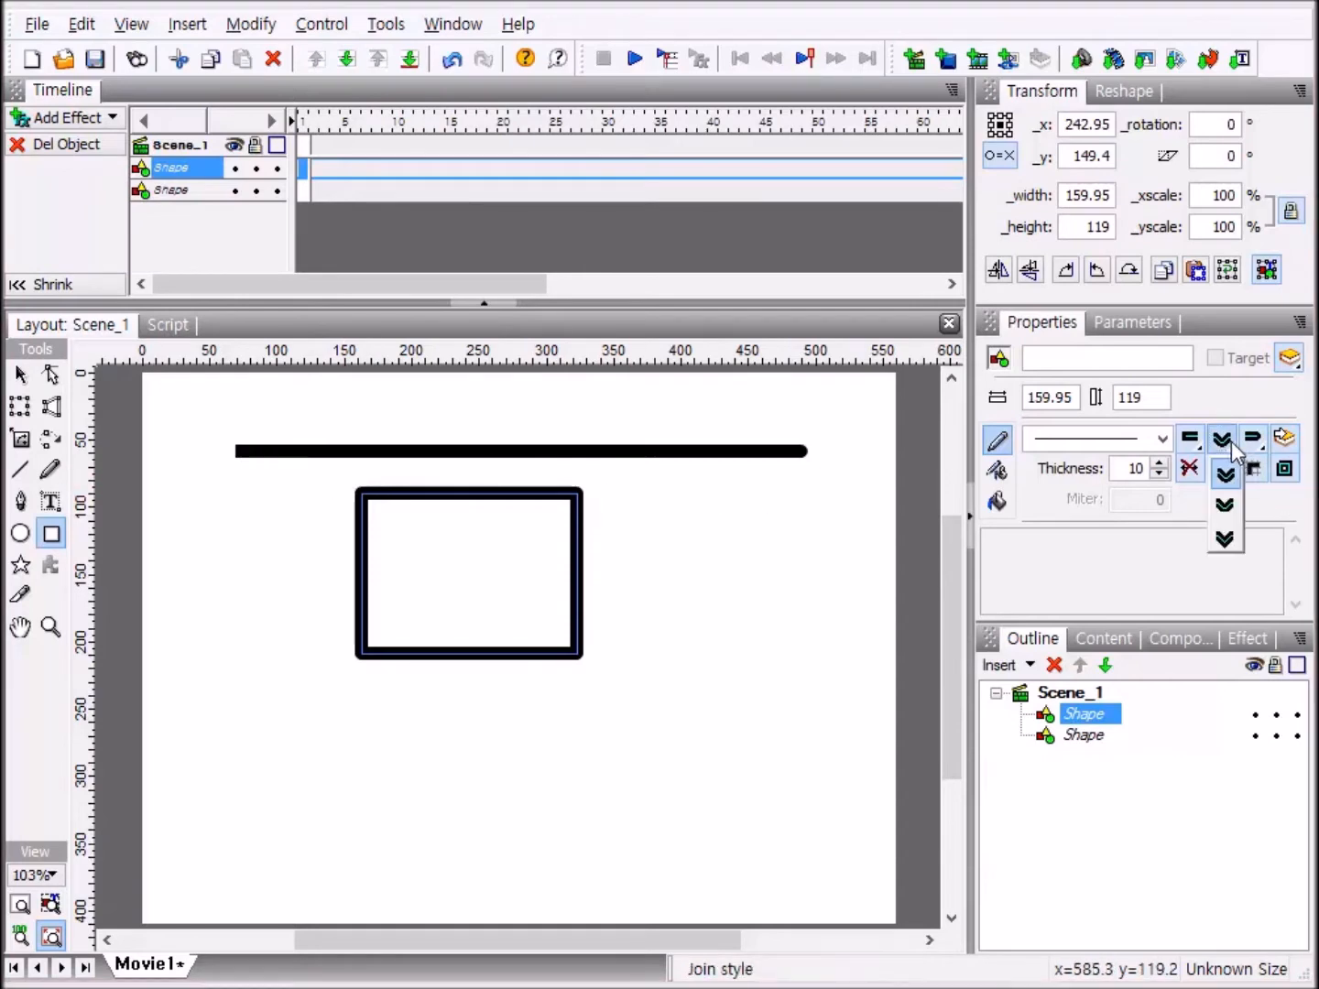
left_click(1227, 515)
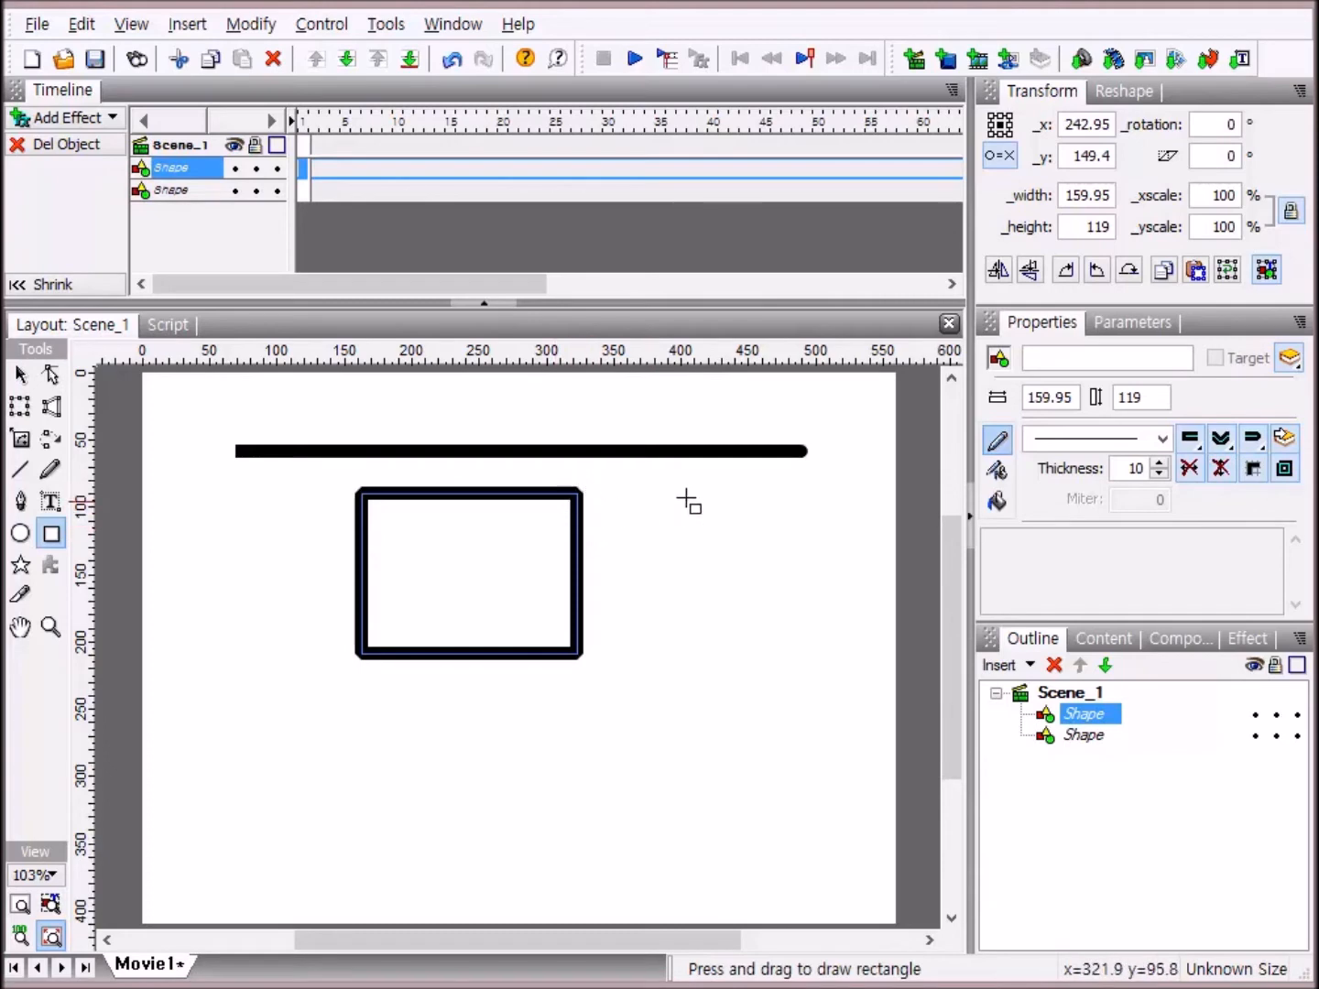
left_click(1223, 440)
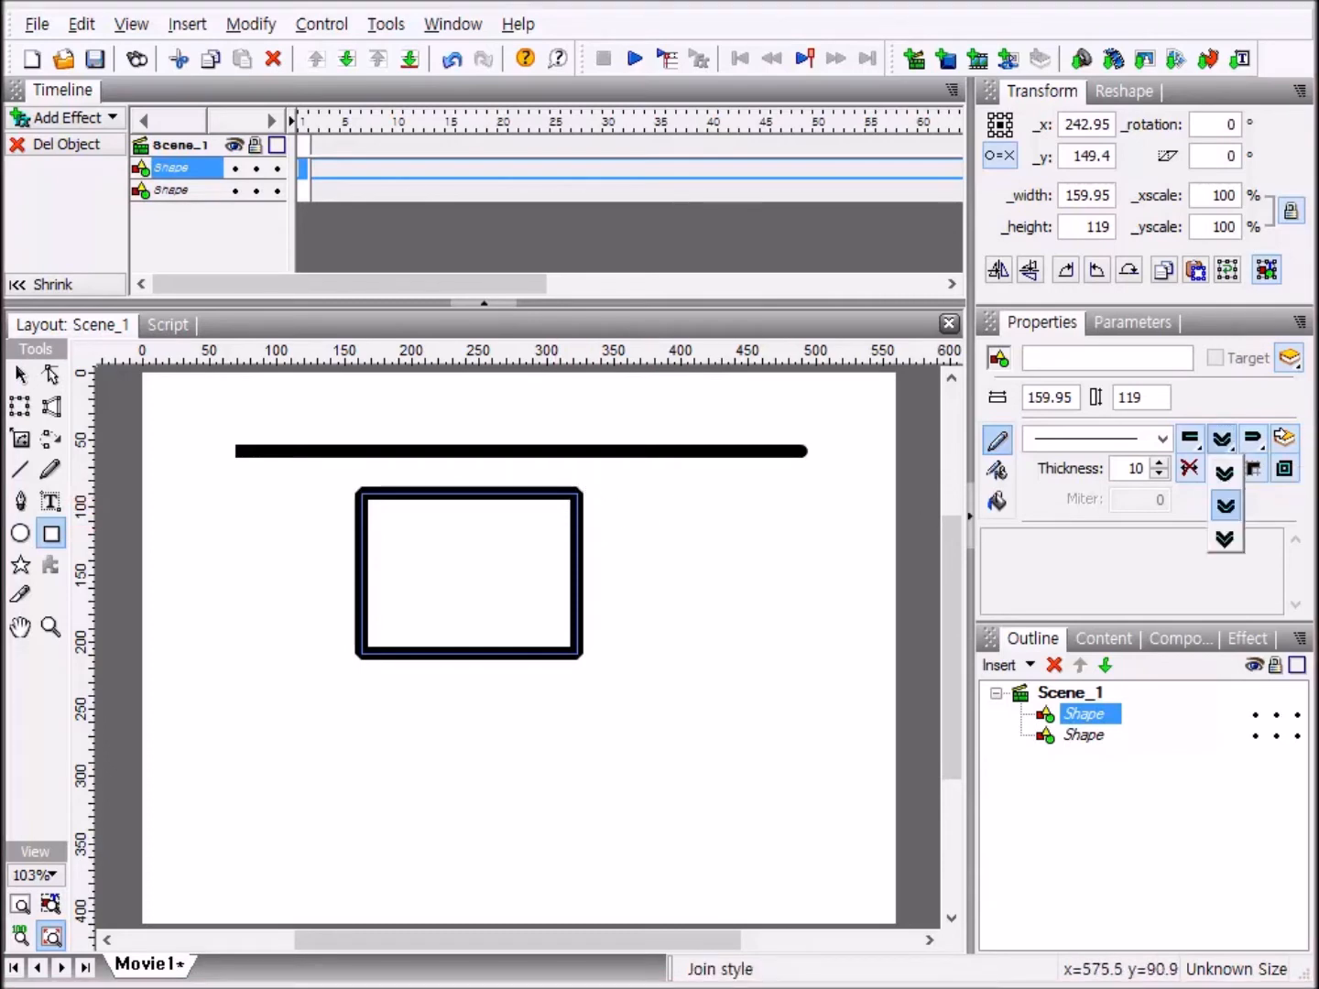
left_click(1223, 541)
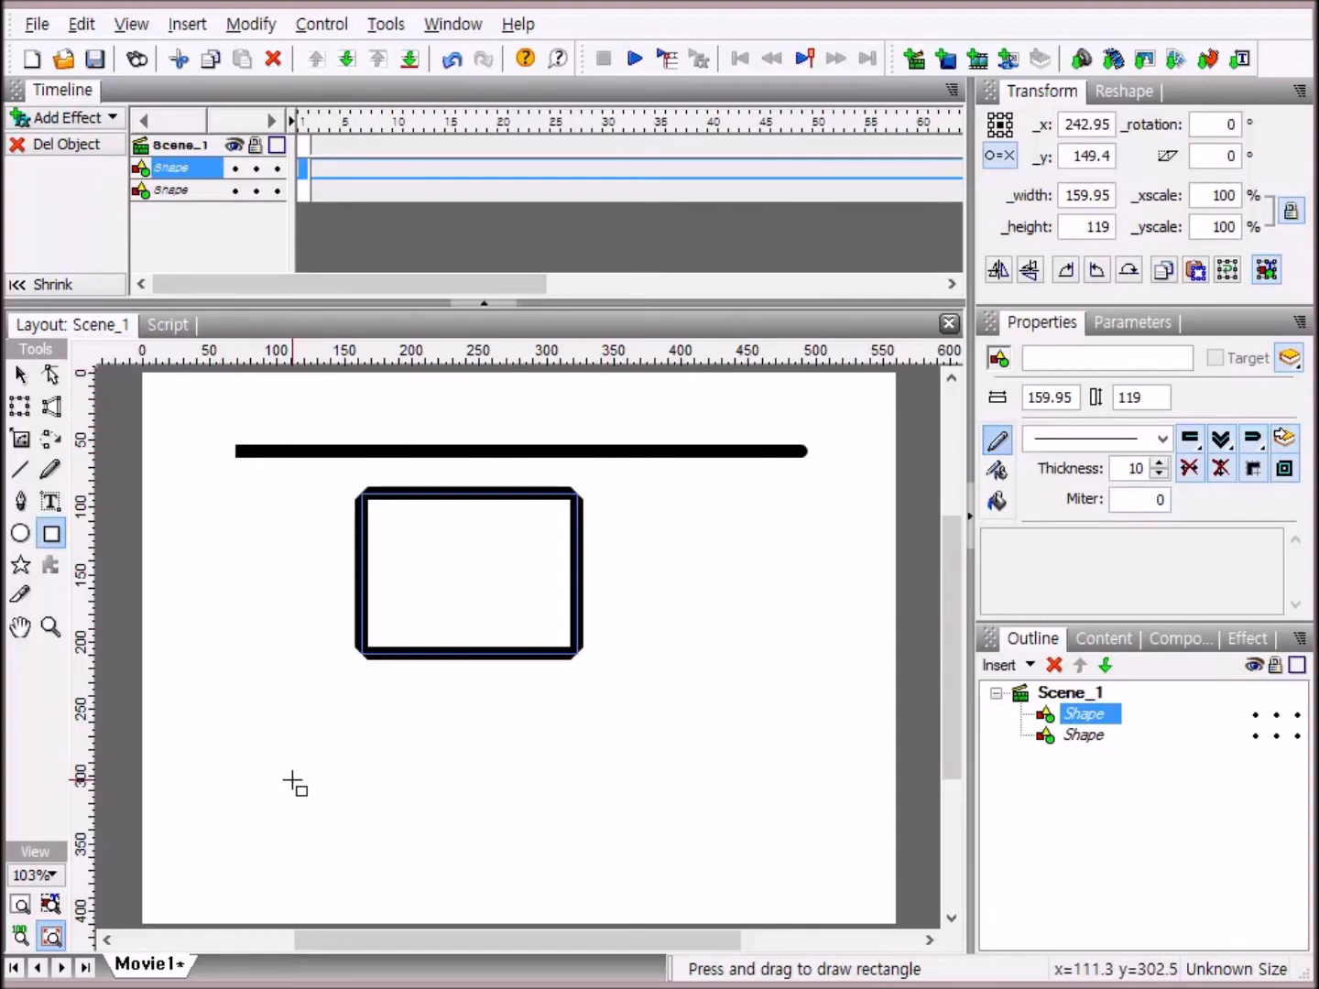
Draw a small test rectangle about 60 by 53 px below the large rectangle and delete it.
left_click_drag(293, 769, 374, 696)
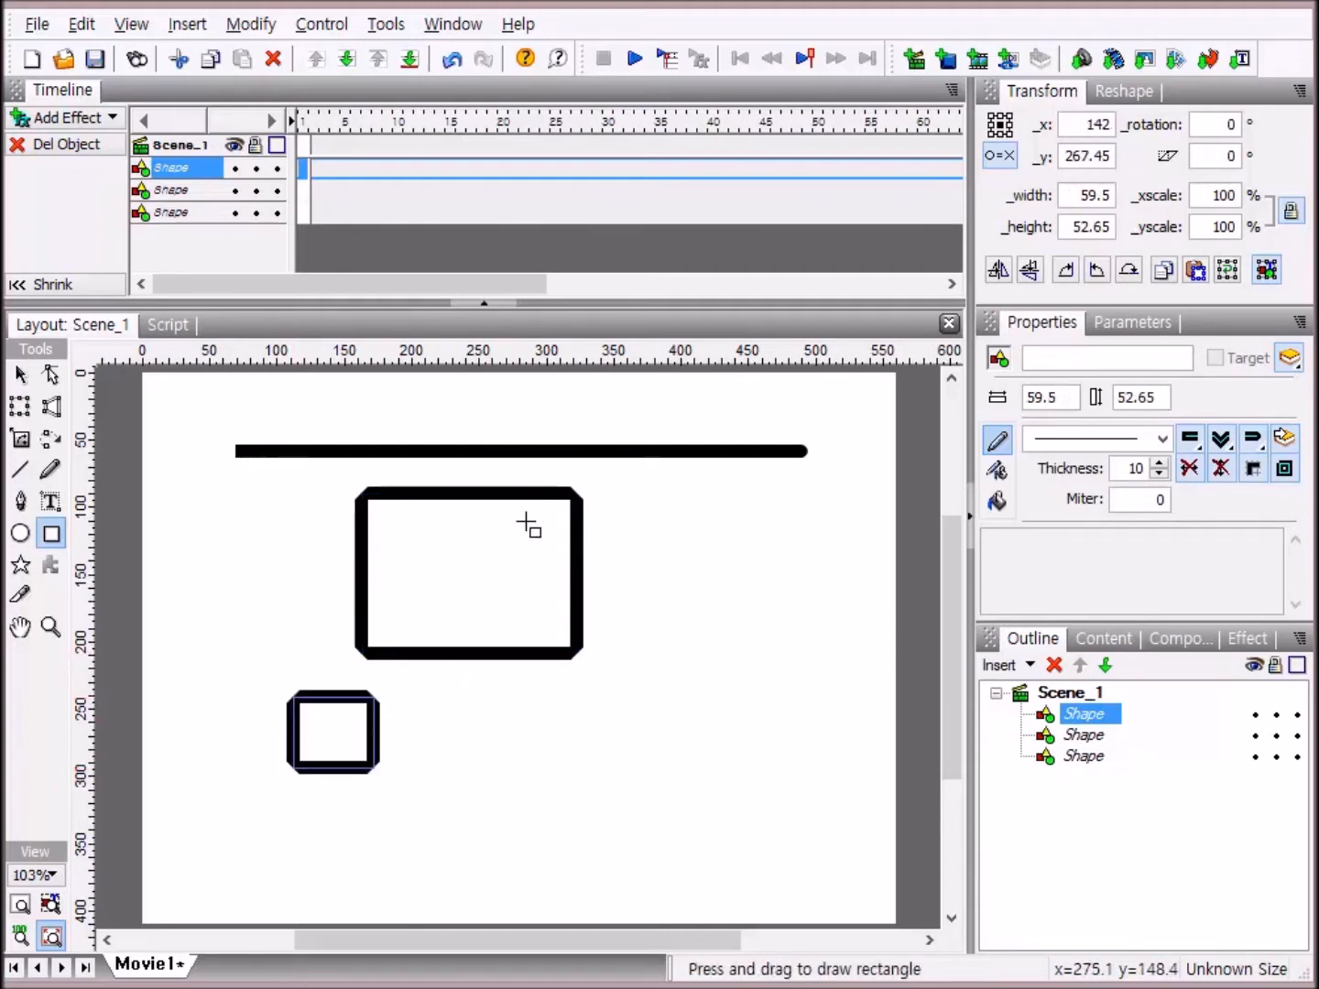
left_click(1054, 664)
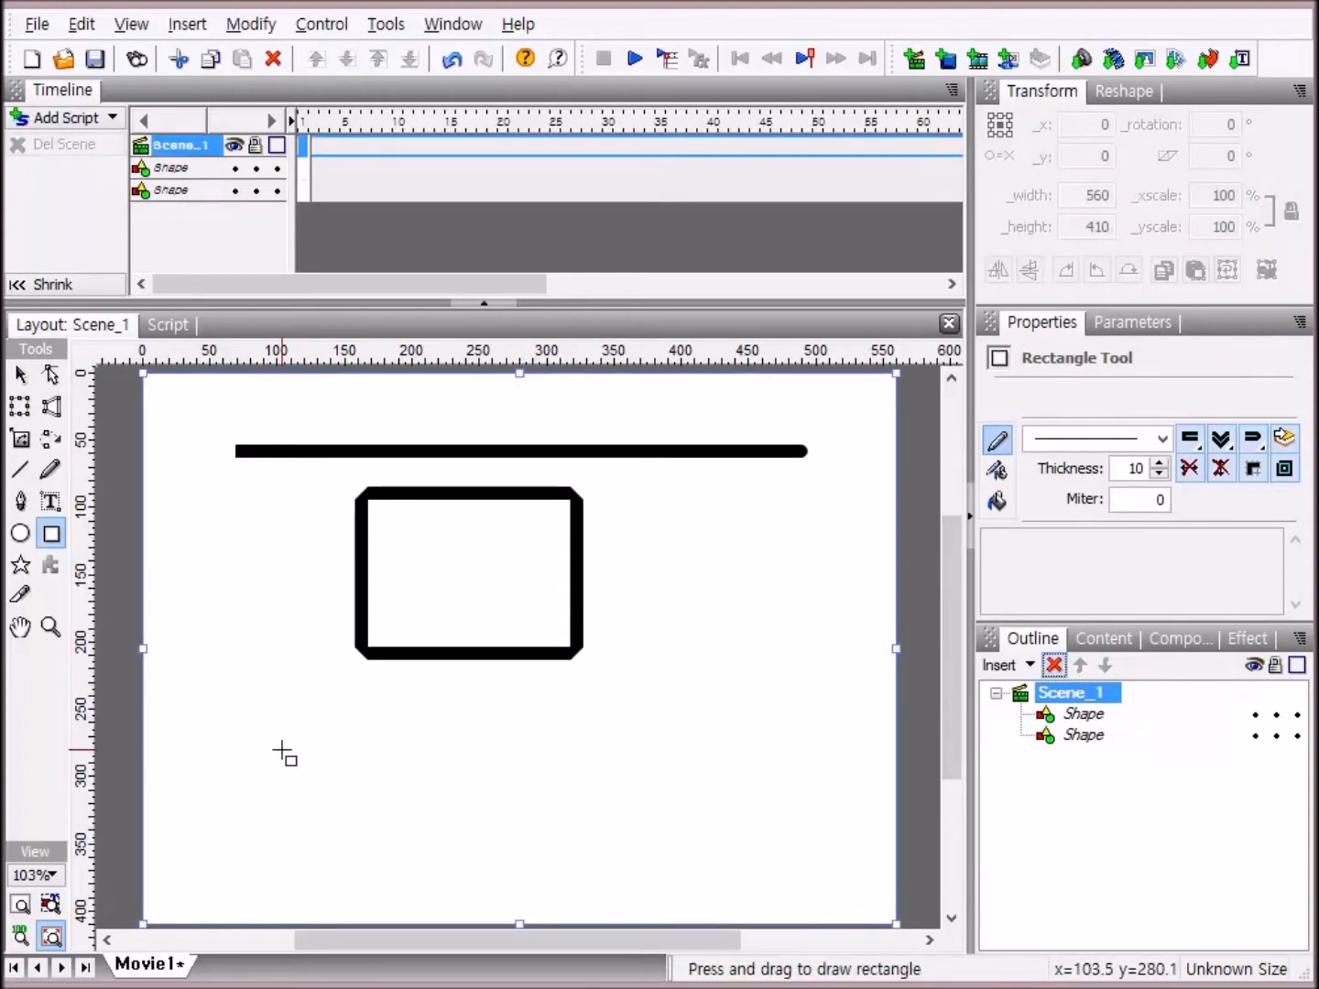
Draw a closed heart-like outline about 200 by 122 px from six connected straight lines below the rectangle.
left_click(29, 470)
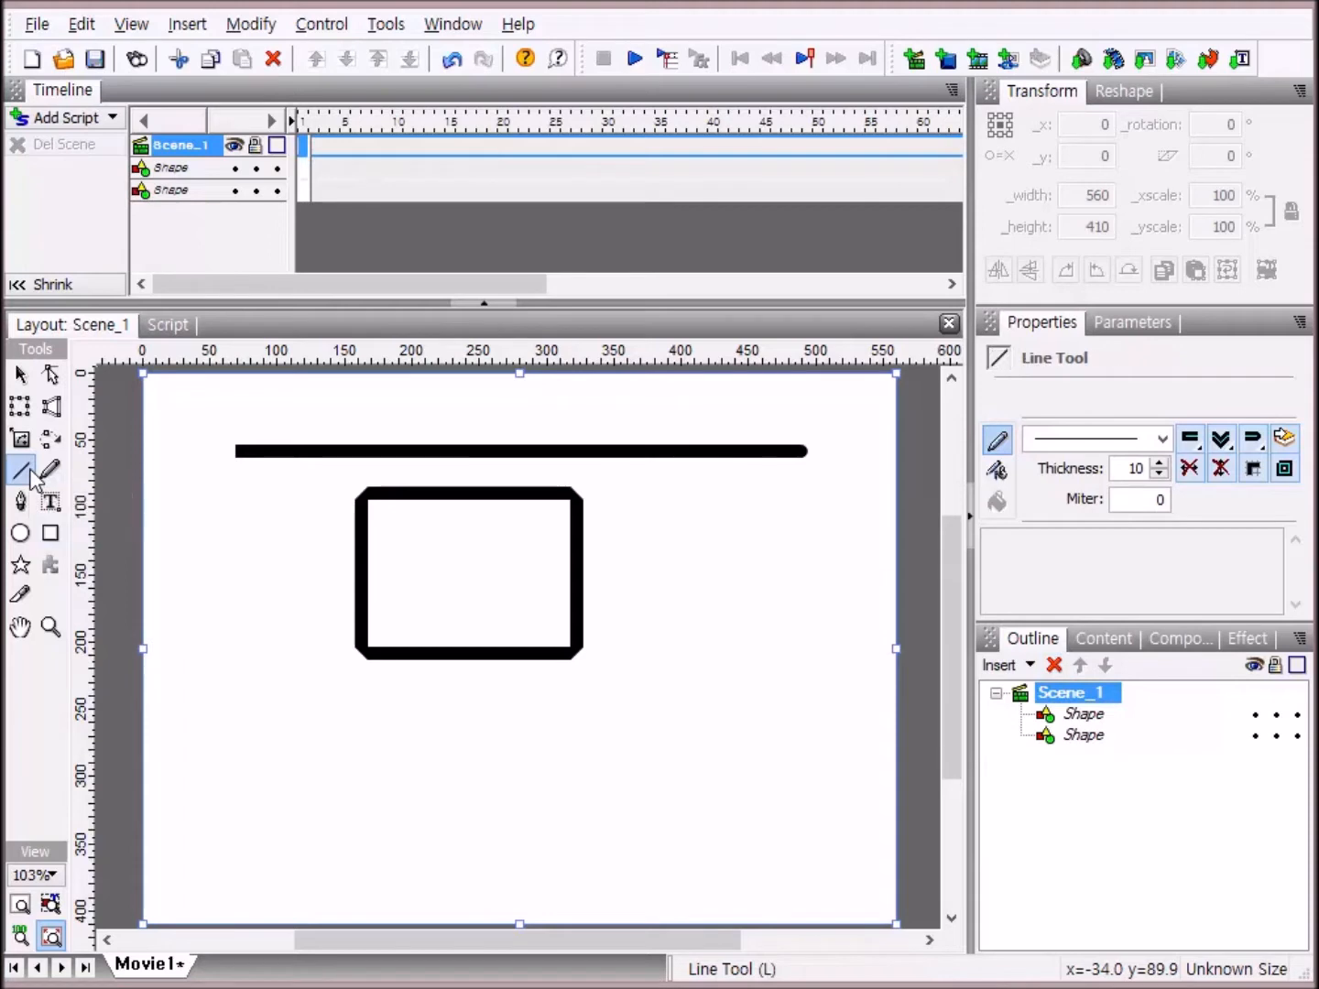
mouse_move(288, 766)
left_mouse_down()
mouse_move(340, 704)
mouse_move(413, 762)
left_mouse_up()
left_click_drag(436, 759, 286, 772)
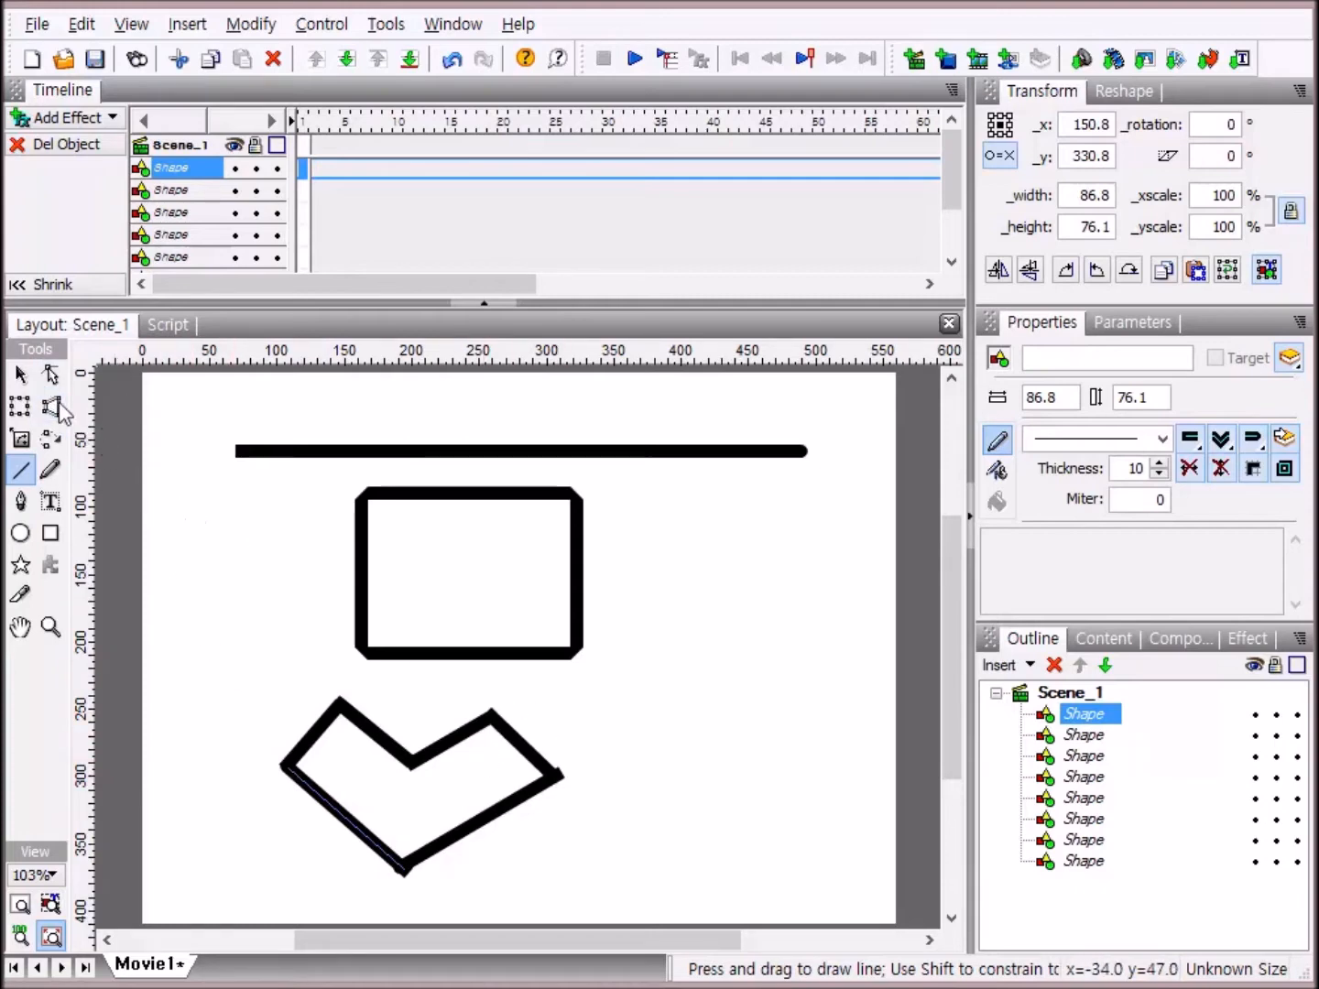
Try moving the outline's lower-left and upper-right lines apart from the others, and undo both moves.
left_click(22, 375)
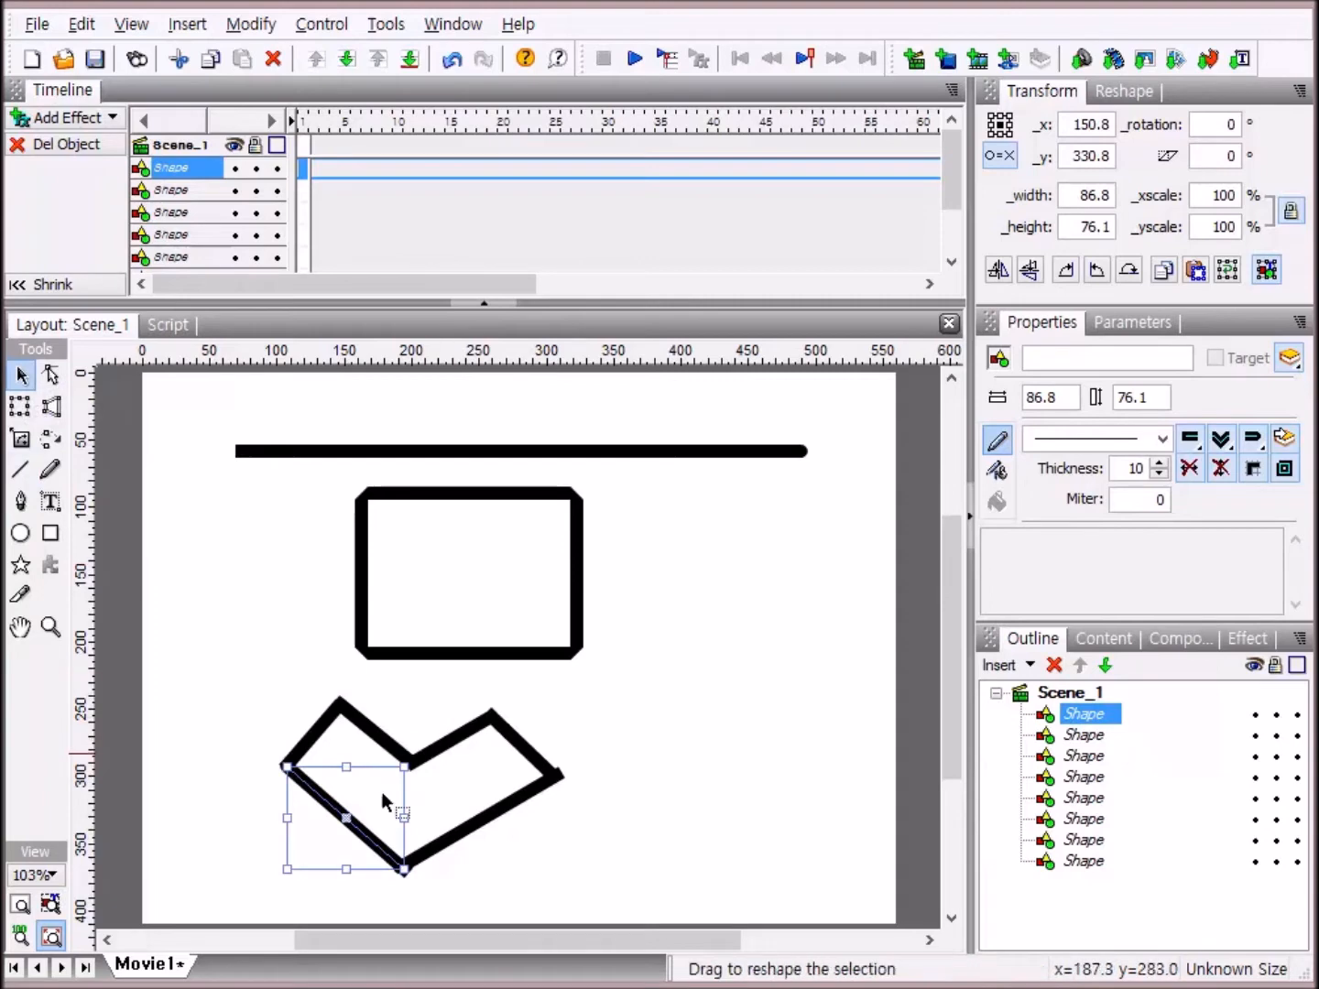
left_click_drag(366, 839, 318, 845)
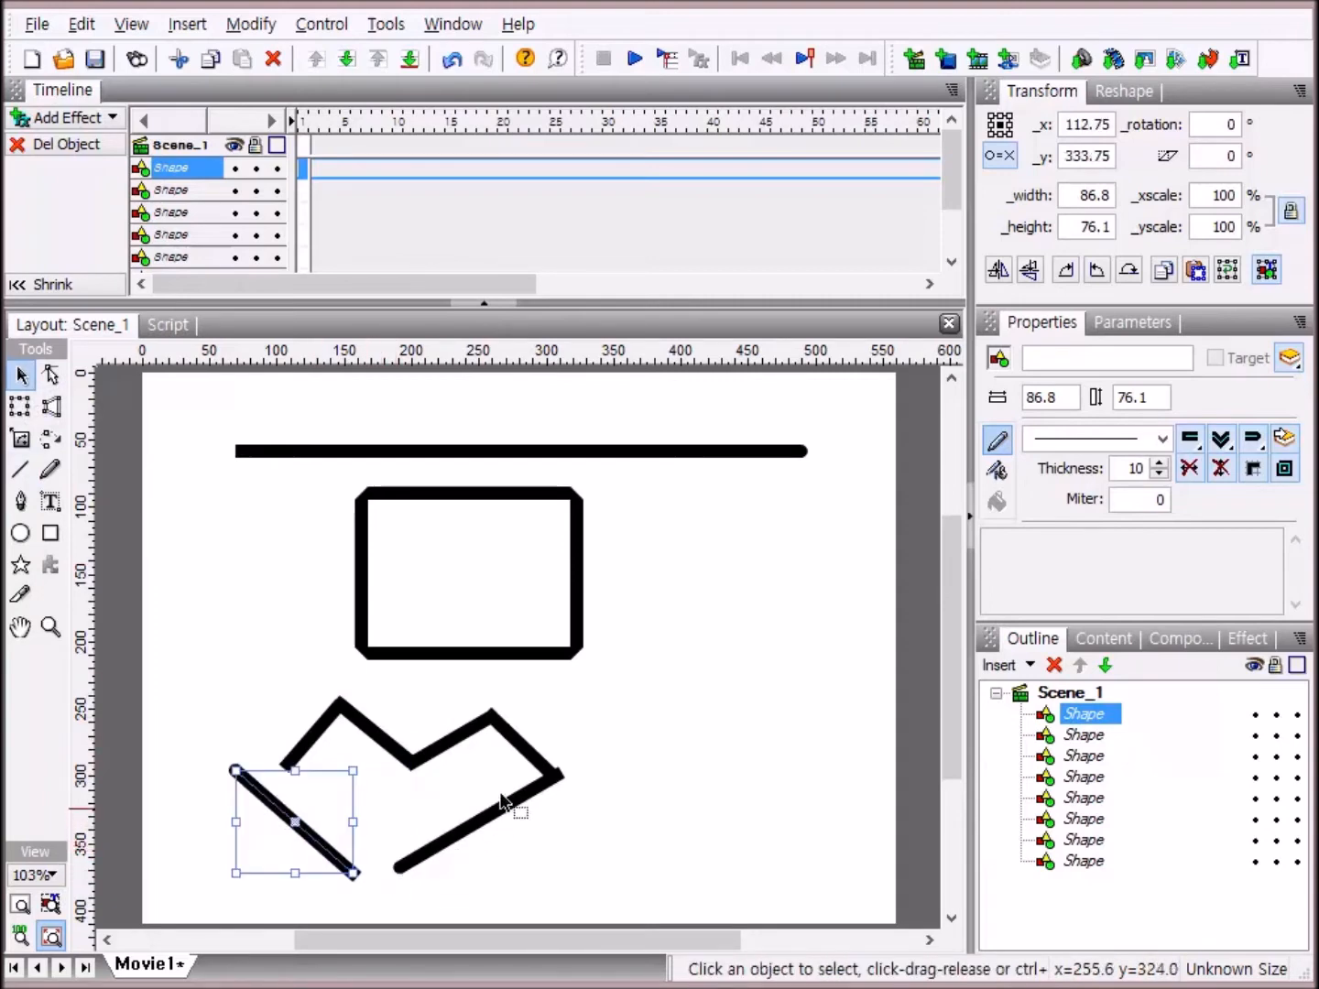
left_click(537, 755)
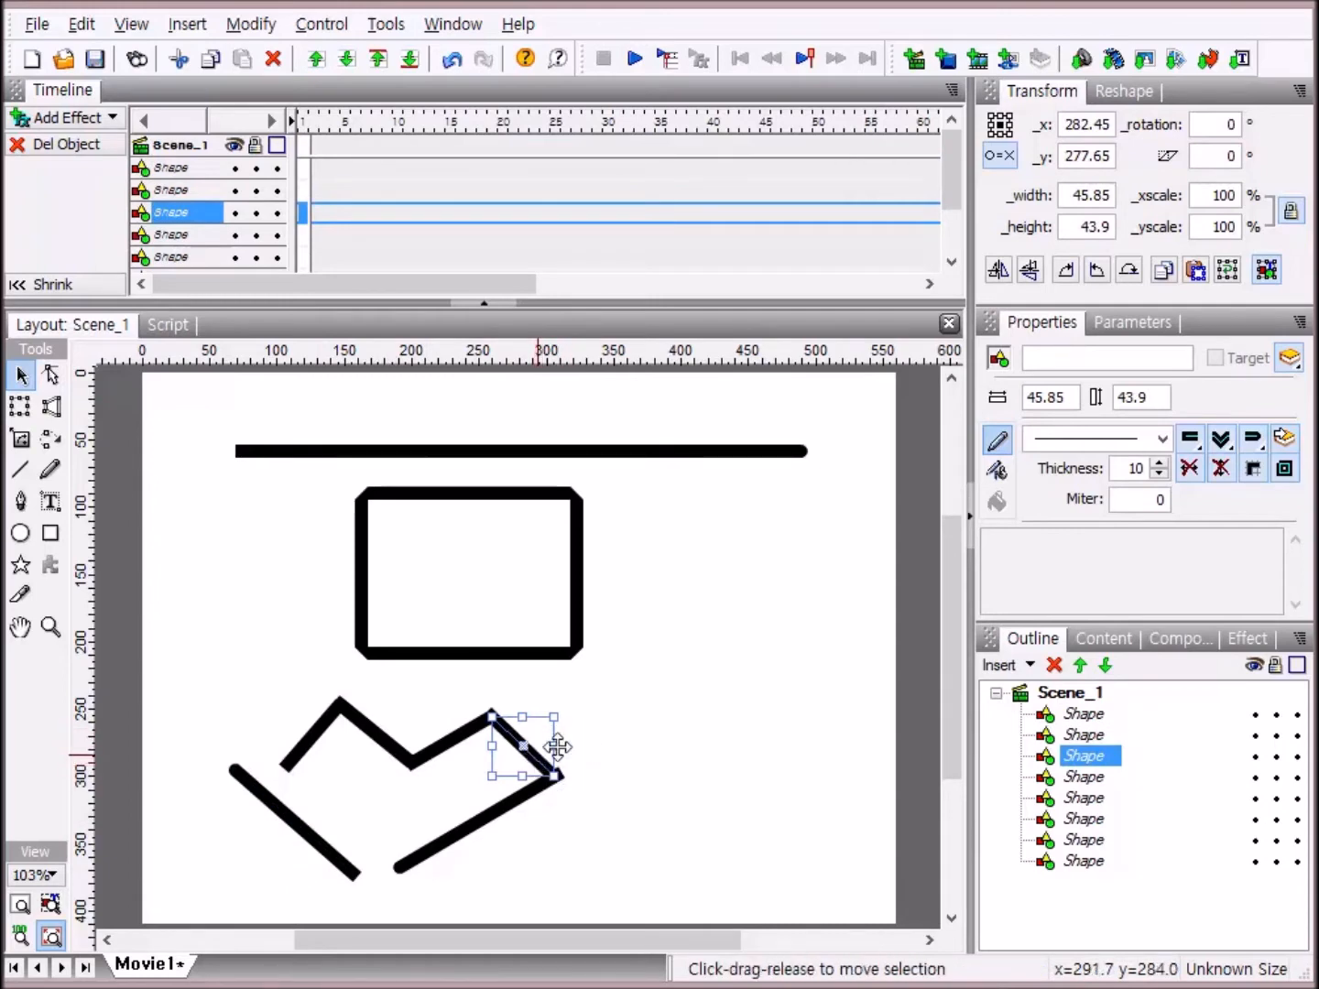
left_click_drag(545, 751, 607, 730)
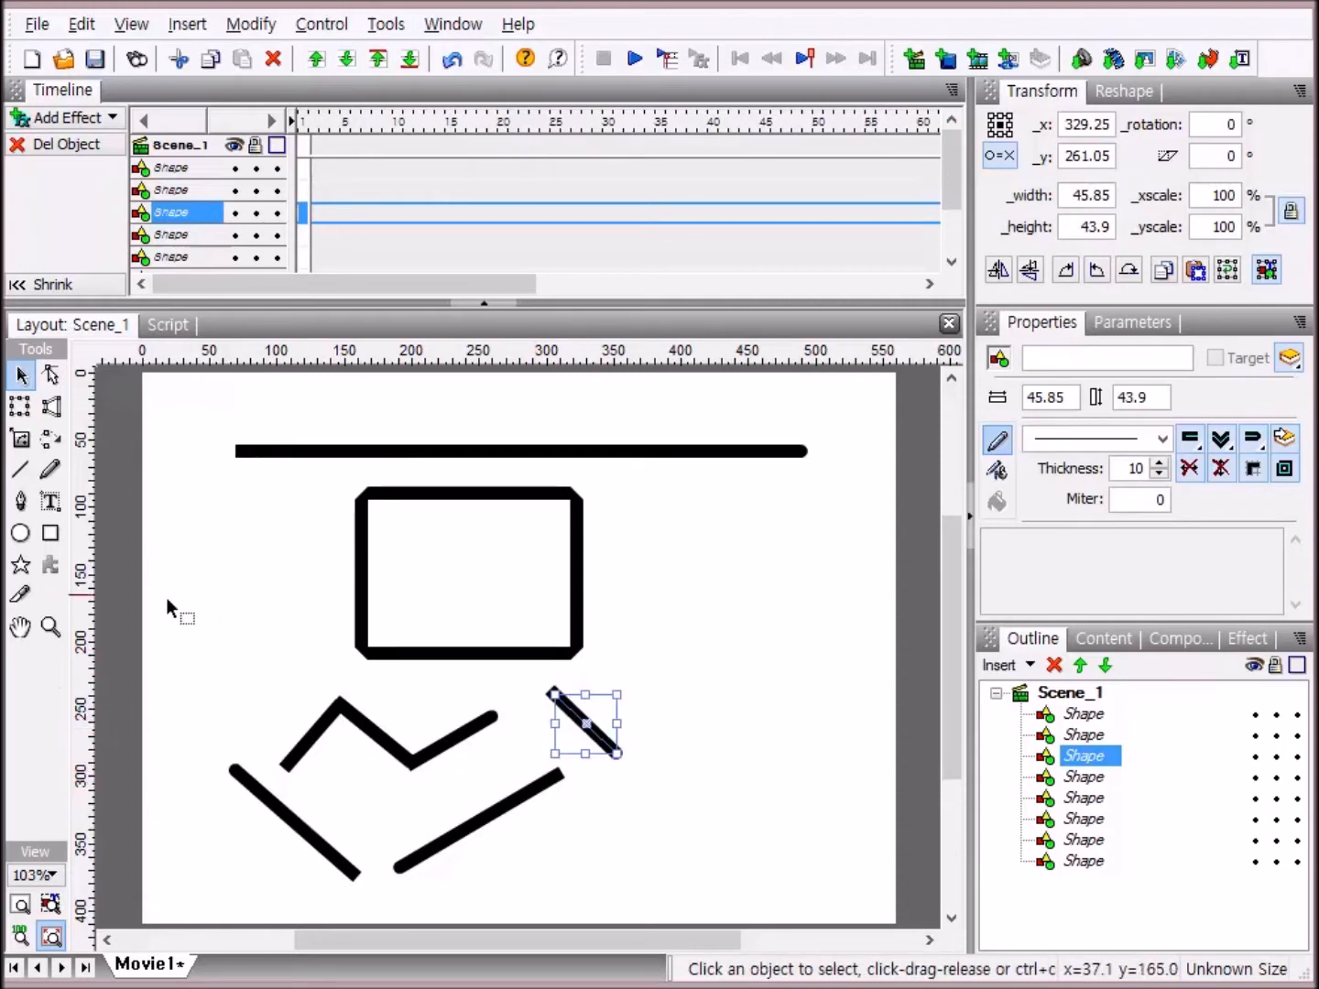
key("ctrl+z")
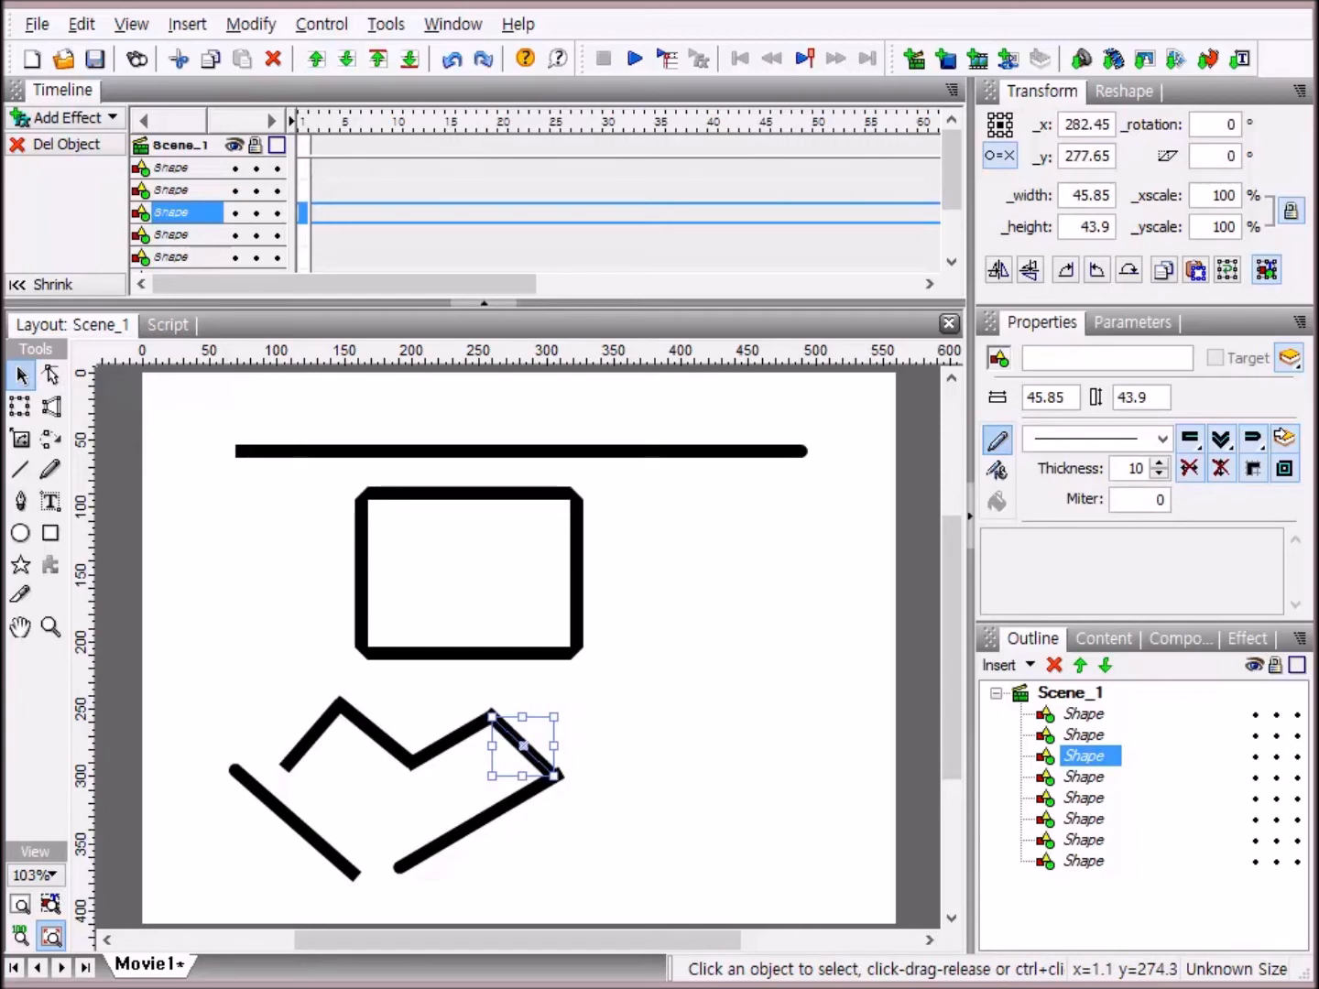
key("ctrl+z")
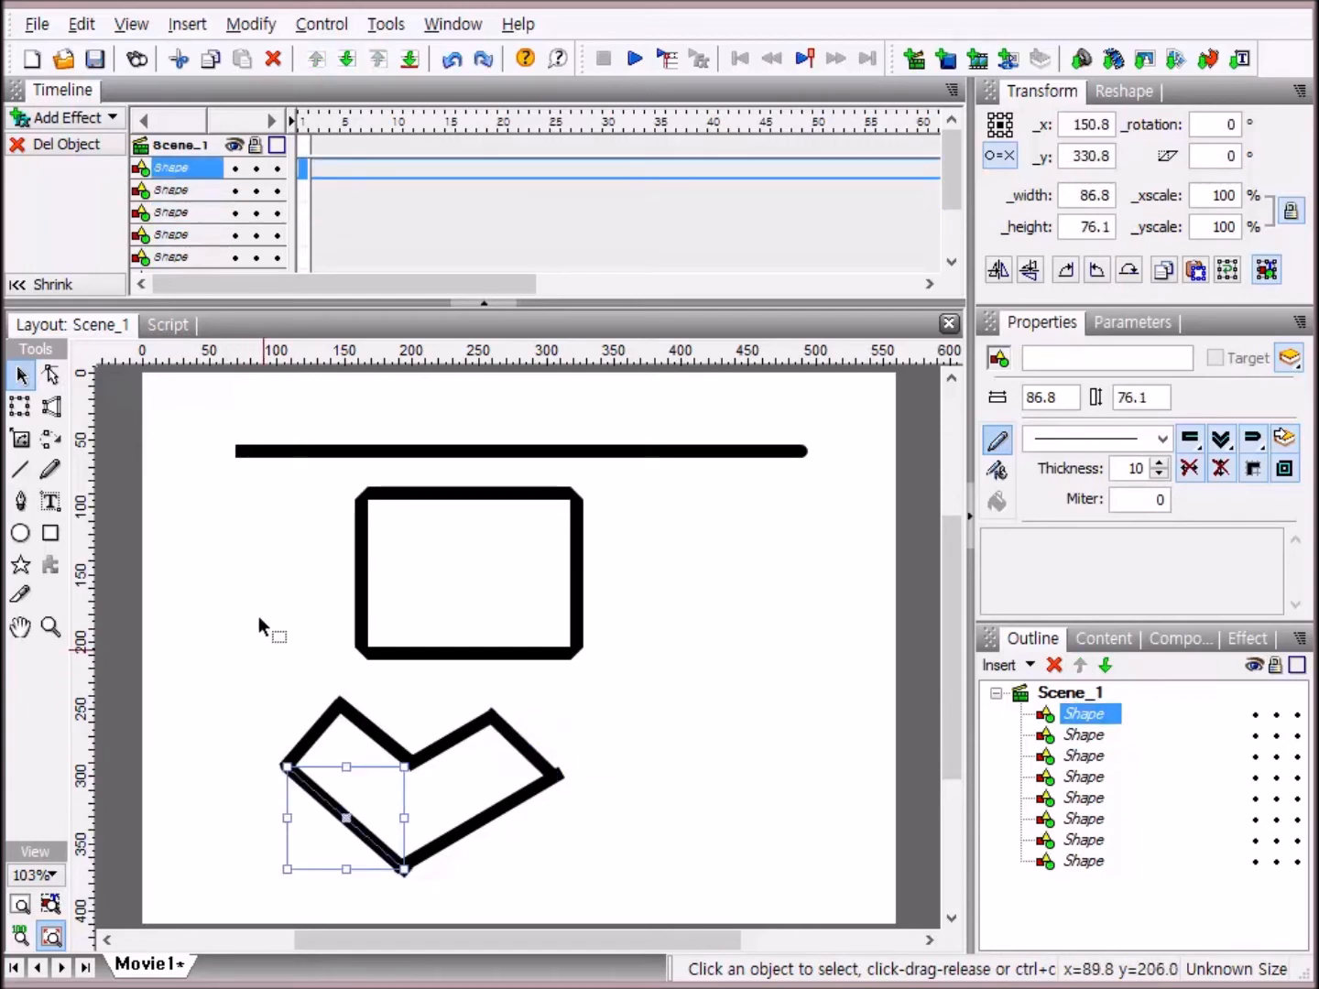
Select all six lines of the heart-like outline and combine them with Group as Group.
left_click_drag(222, 709, 638, 913)
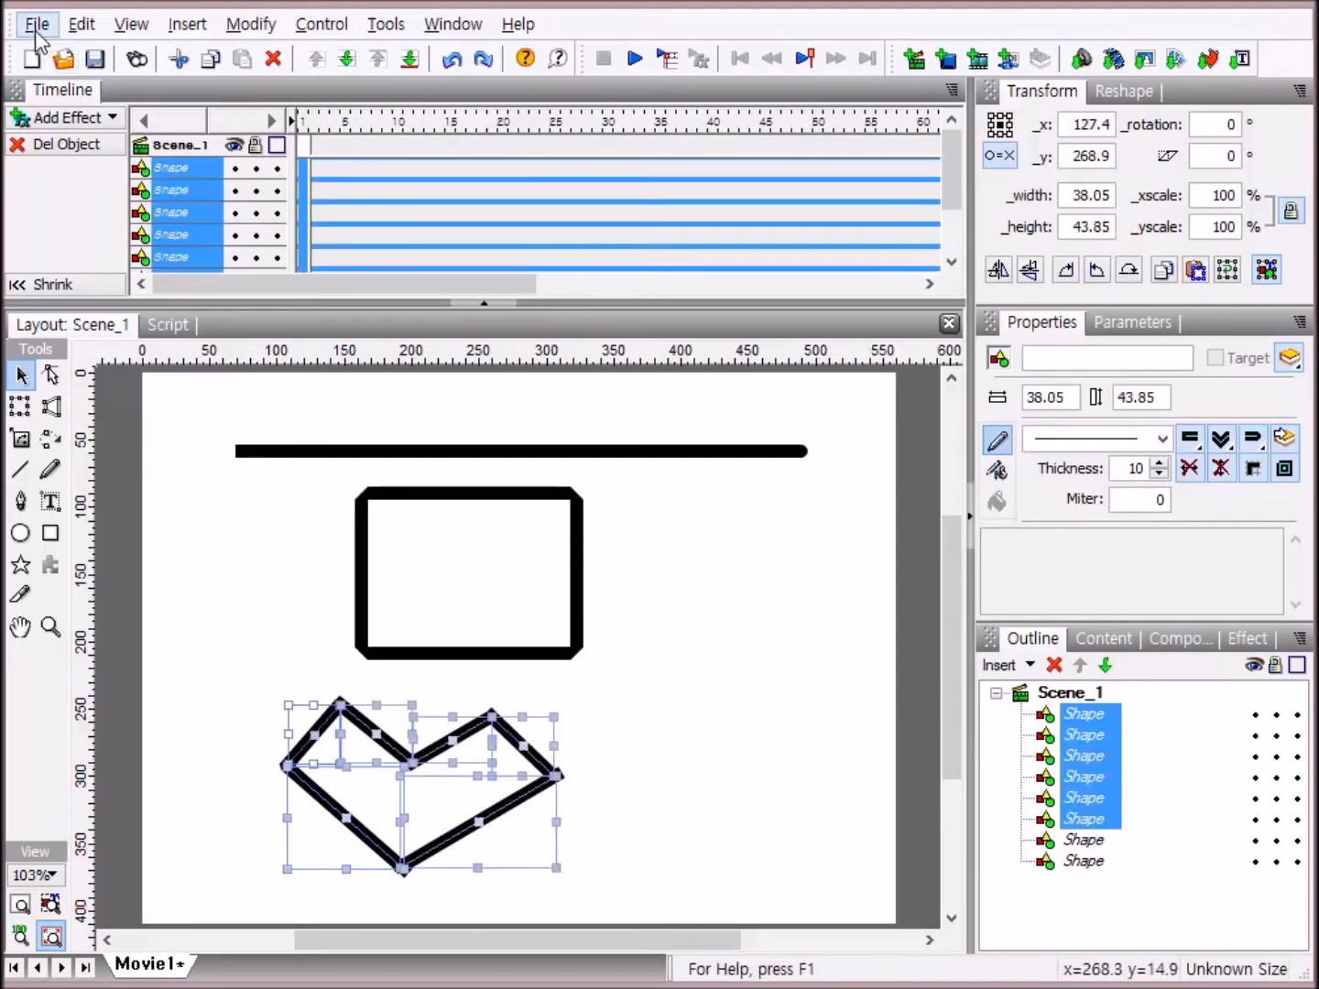
left_click(256, 24)
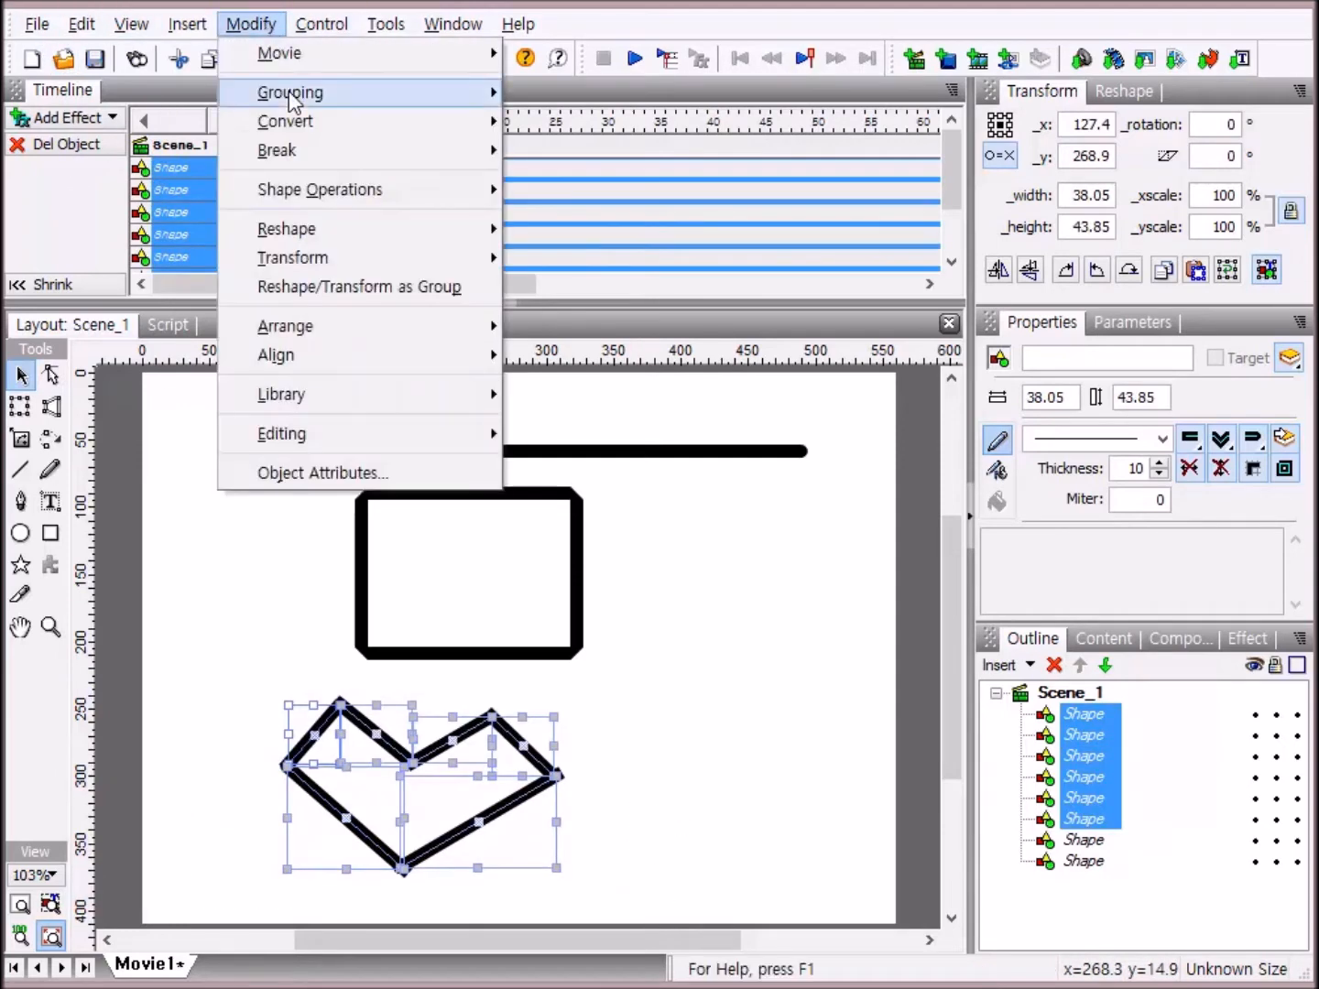
mouse_move(290, 94)
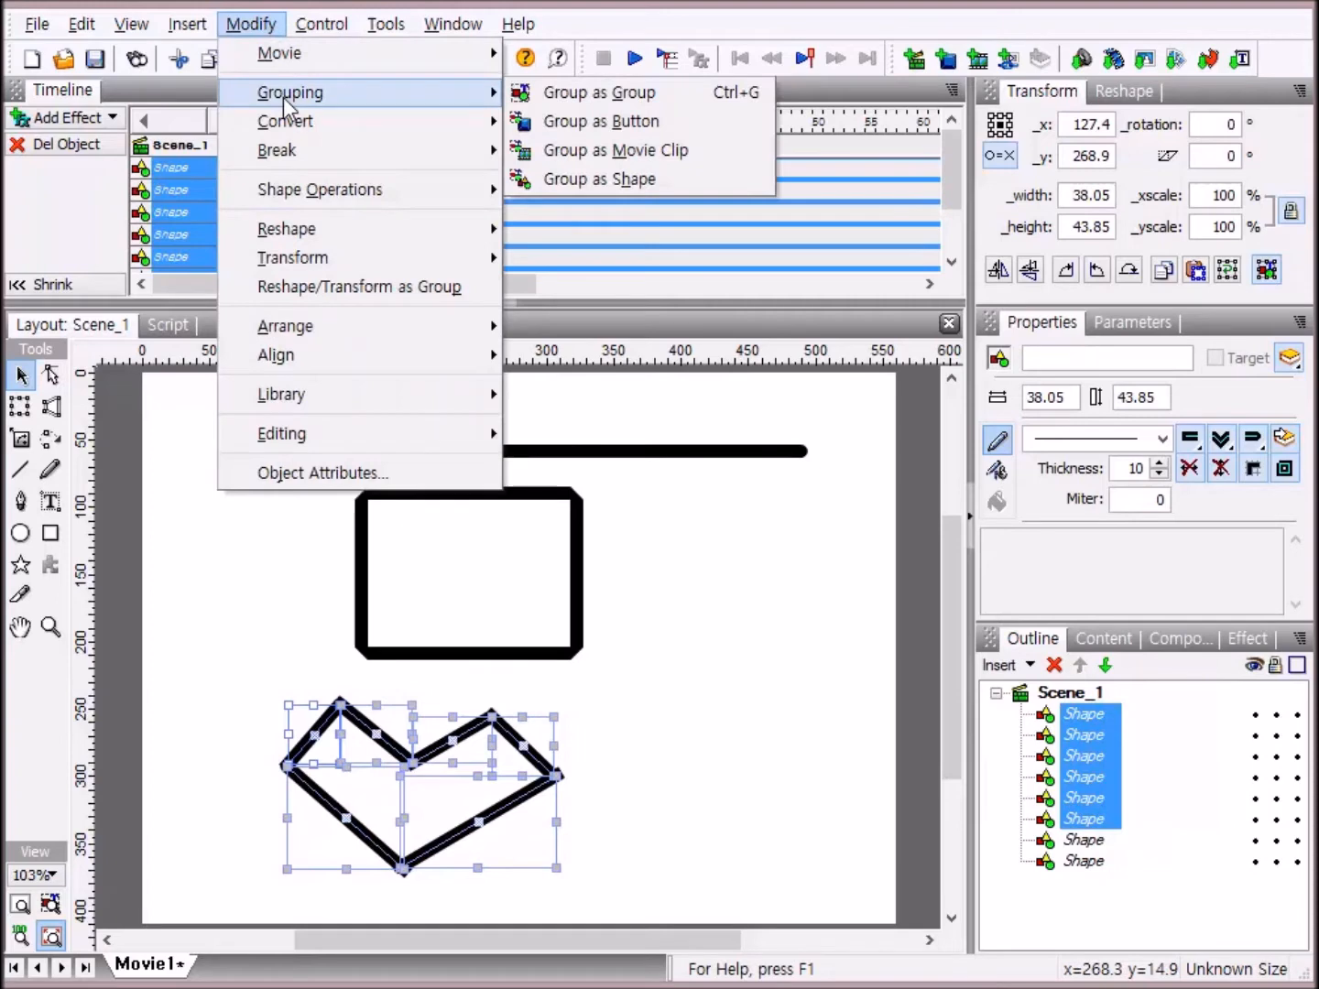
left_click(683, 99)
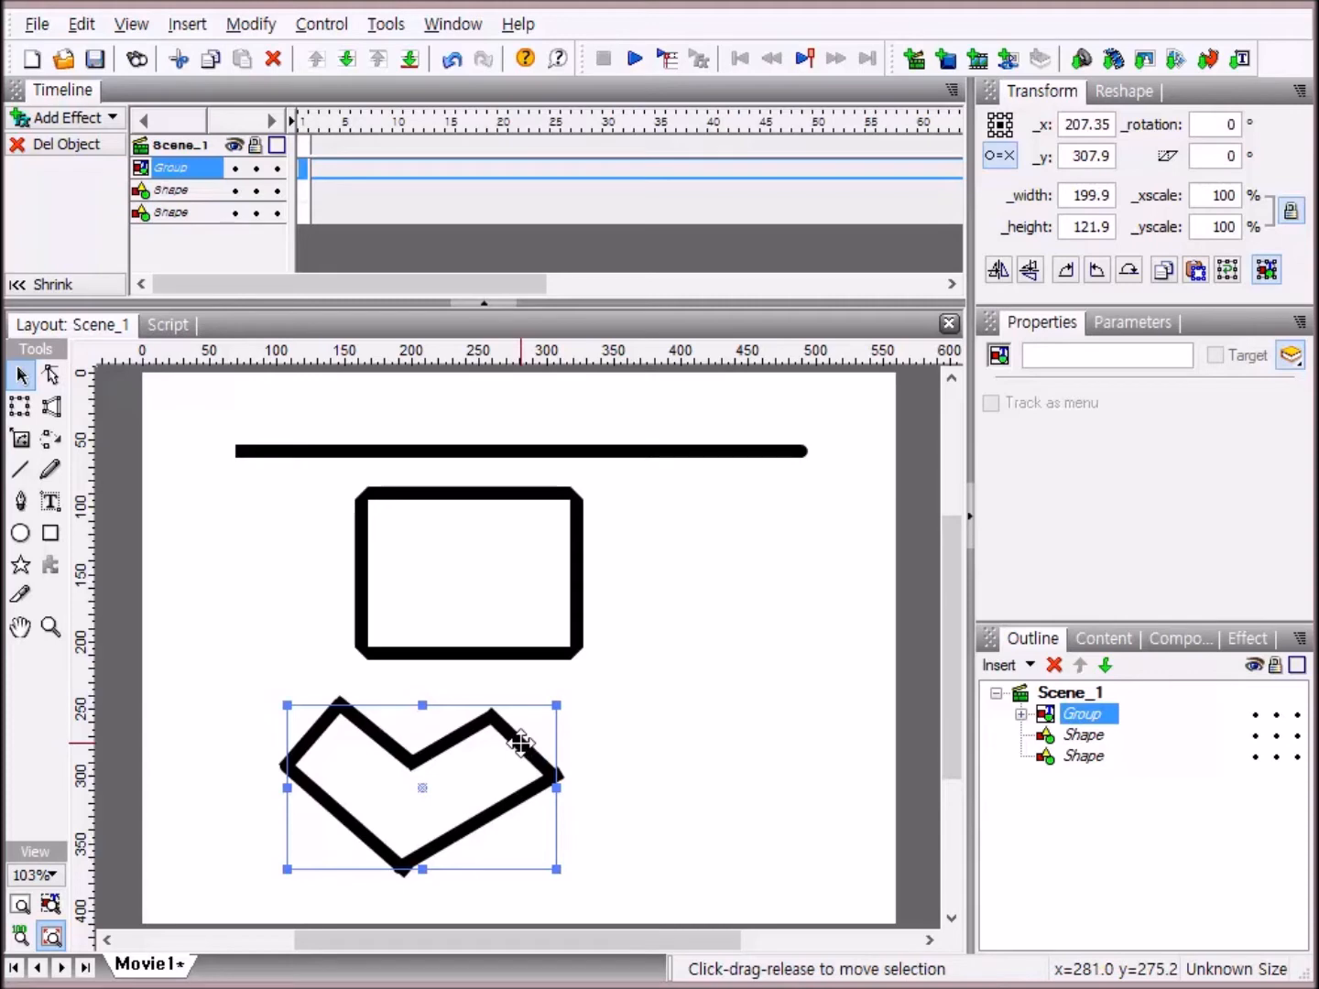
Move the heart-like group about 67 px to the right and delete it together with the line and rectangle.
left_click_drag(521, 743, 614, 736)
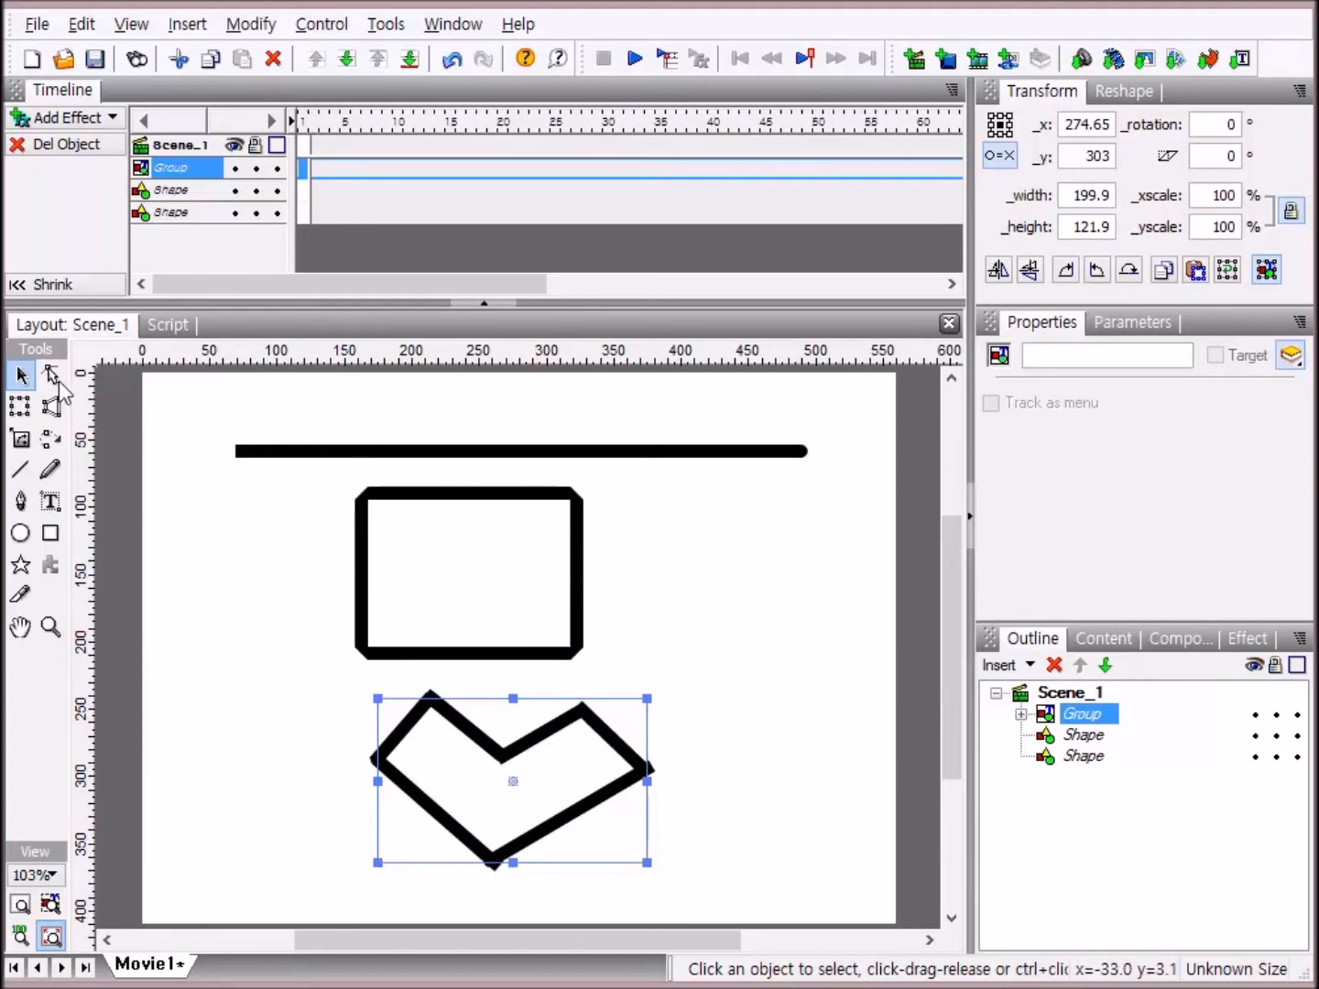
left_click_drag(219, 403, 846, 876)
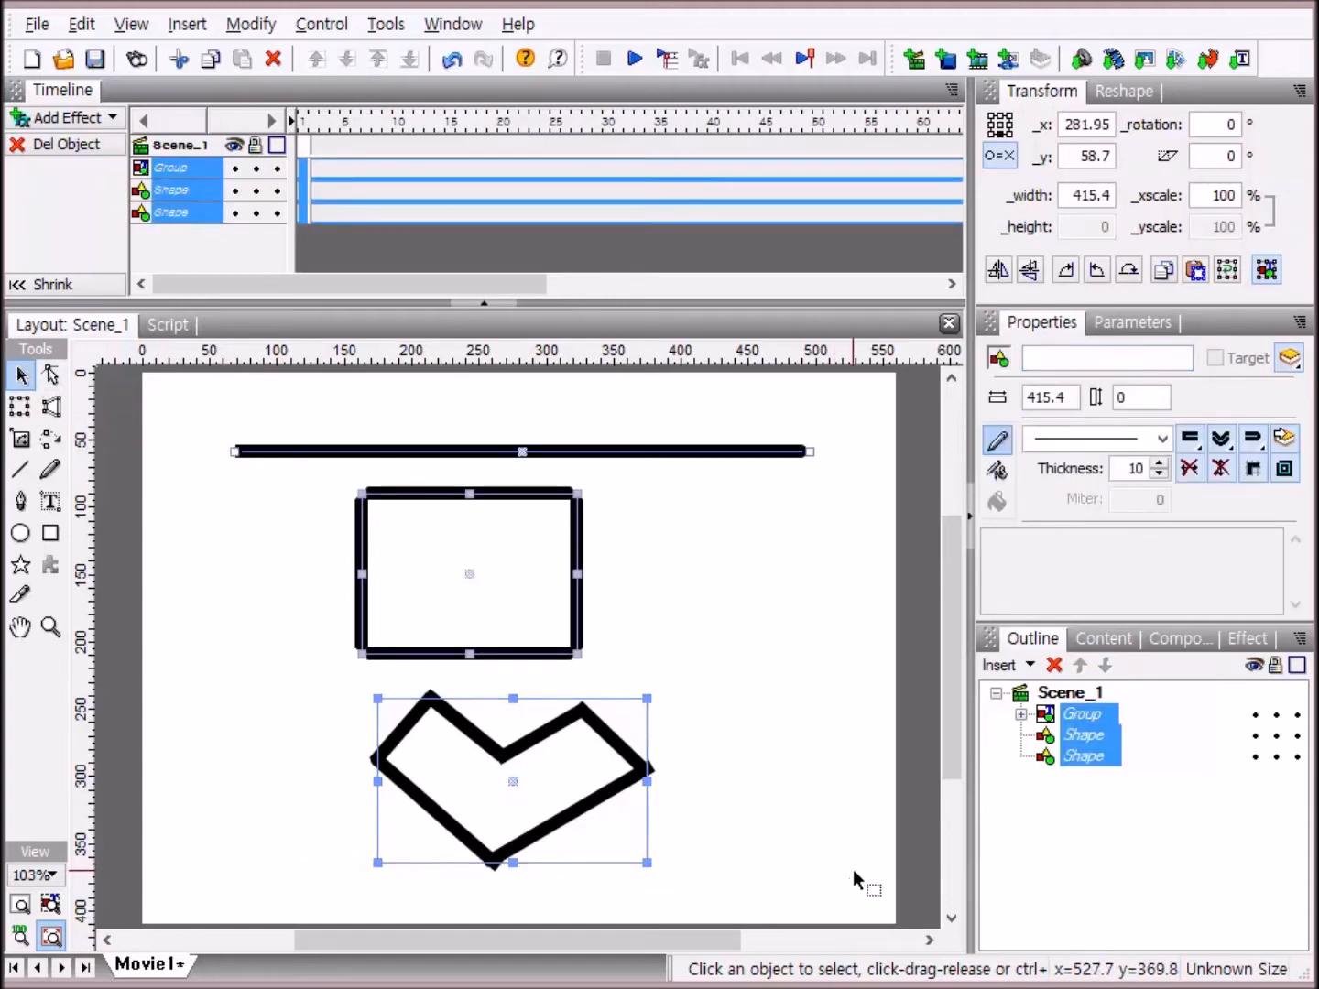
key("Delete")
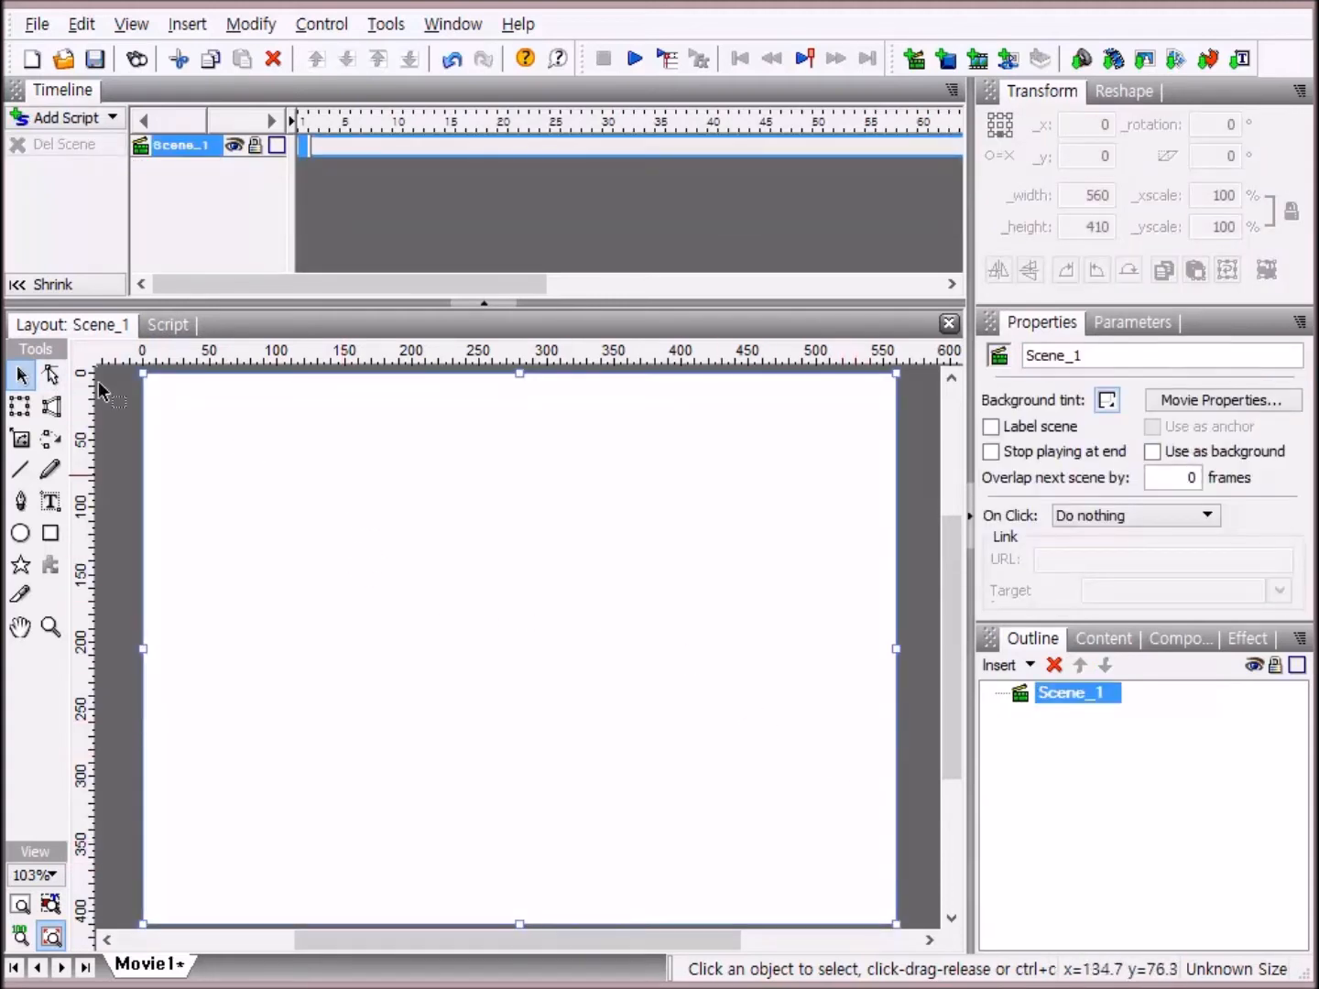
Set the Pencil tool's stroke to a solid line with a thickness of 3.
left_click(50, 470)
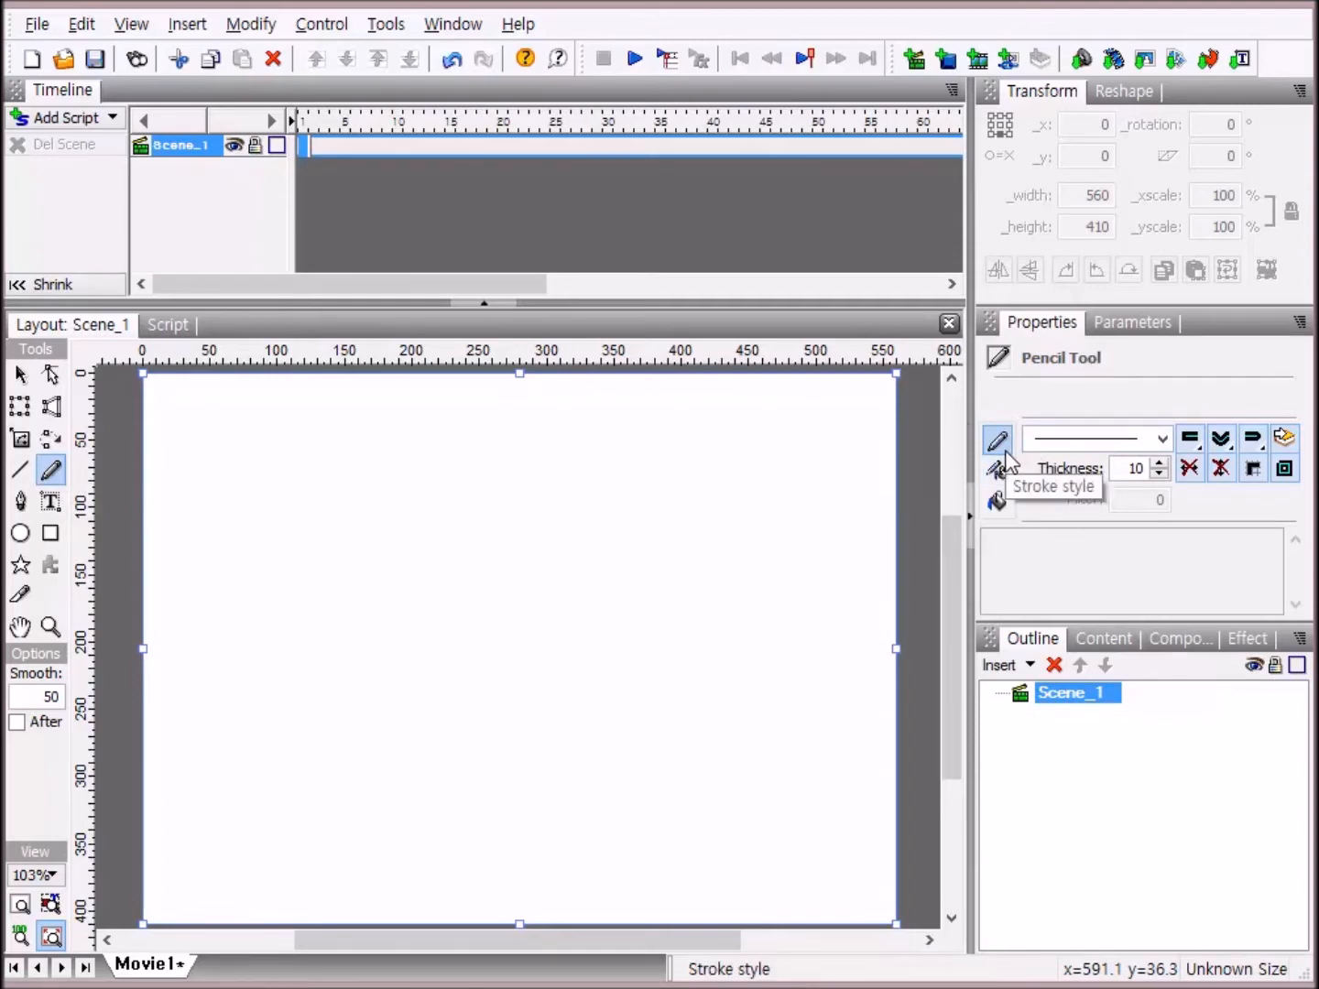
left_click(1163, 440)
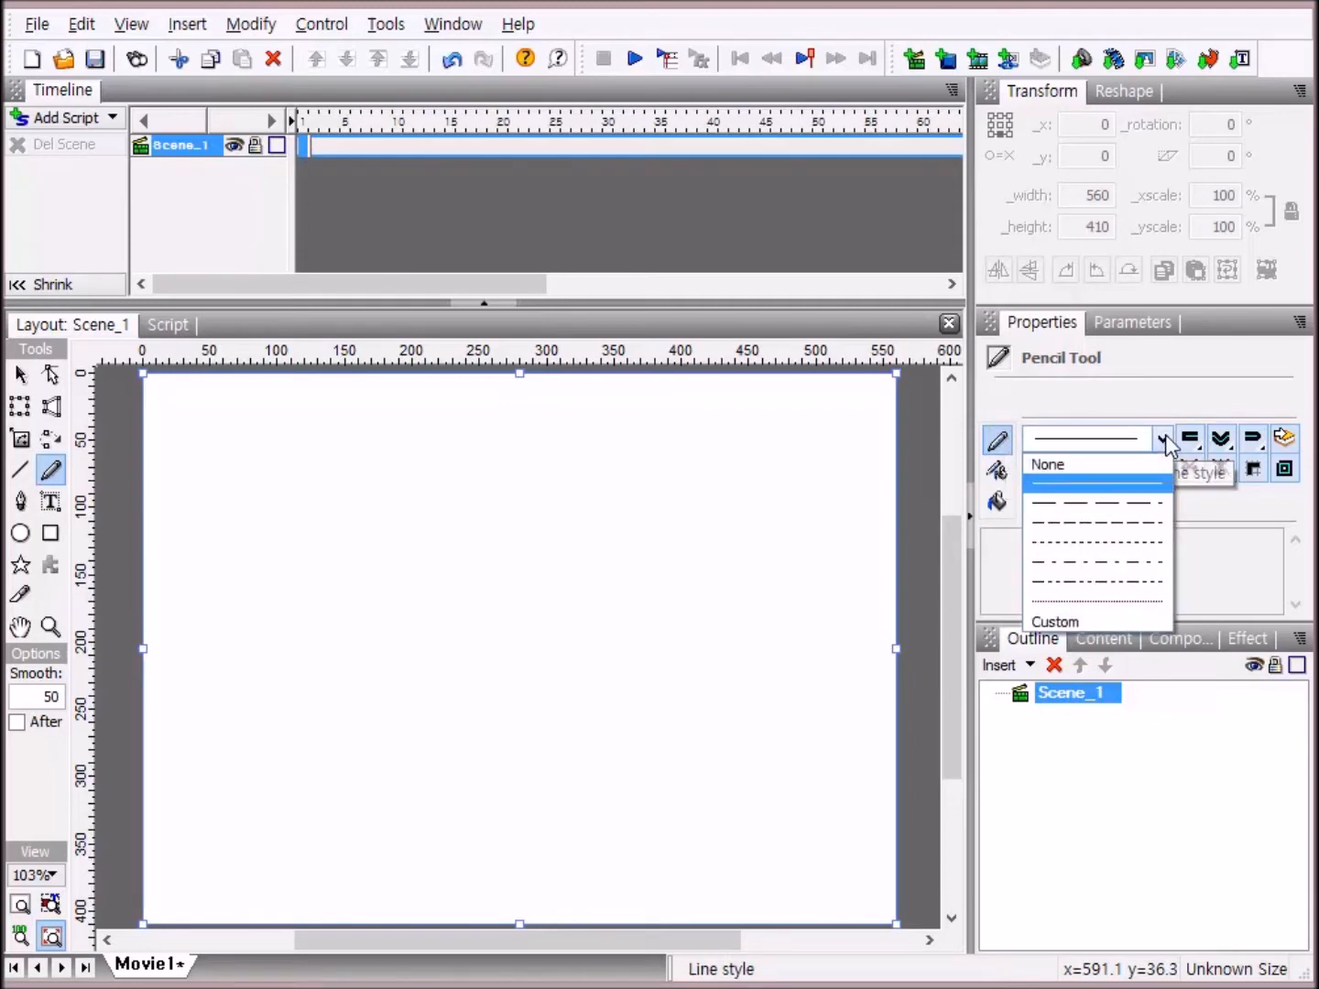
left_click(1142, 486)
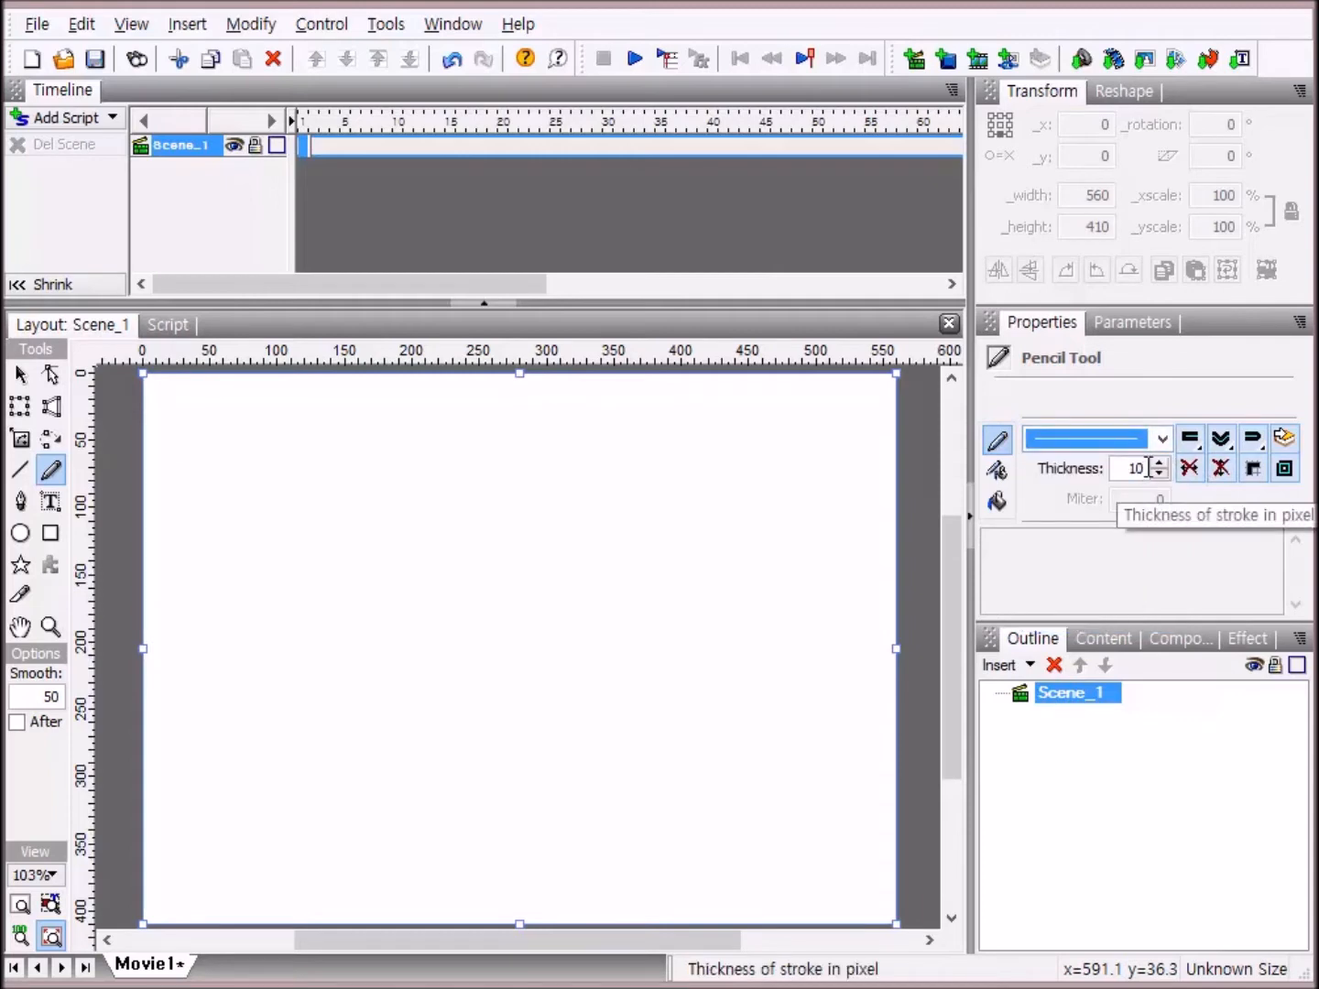
left_click(1149, 468)
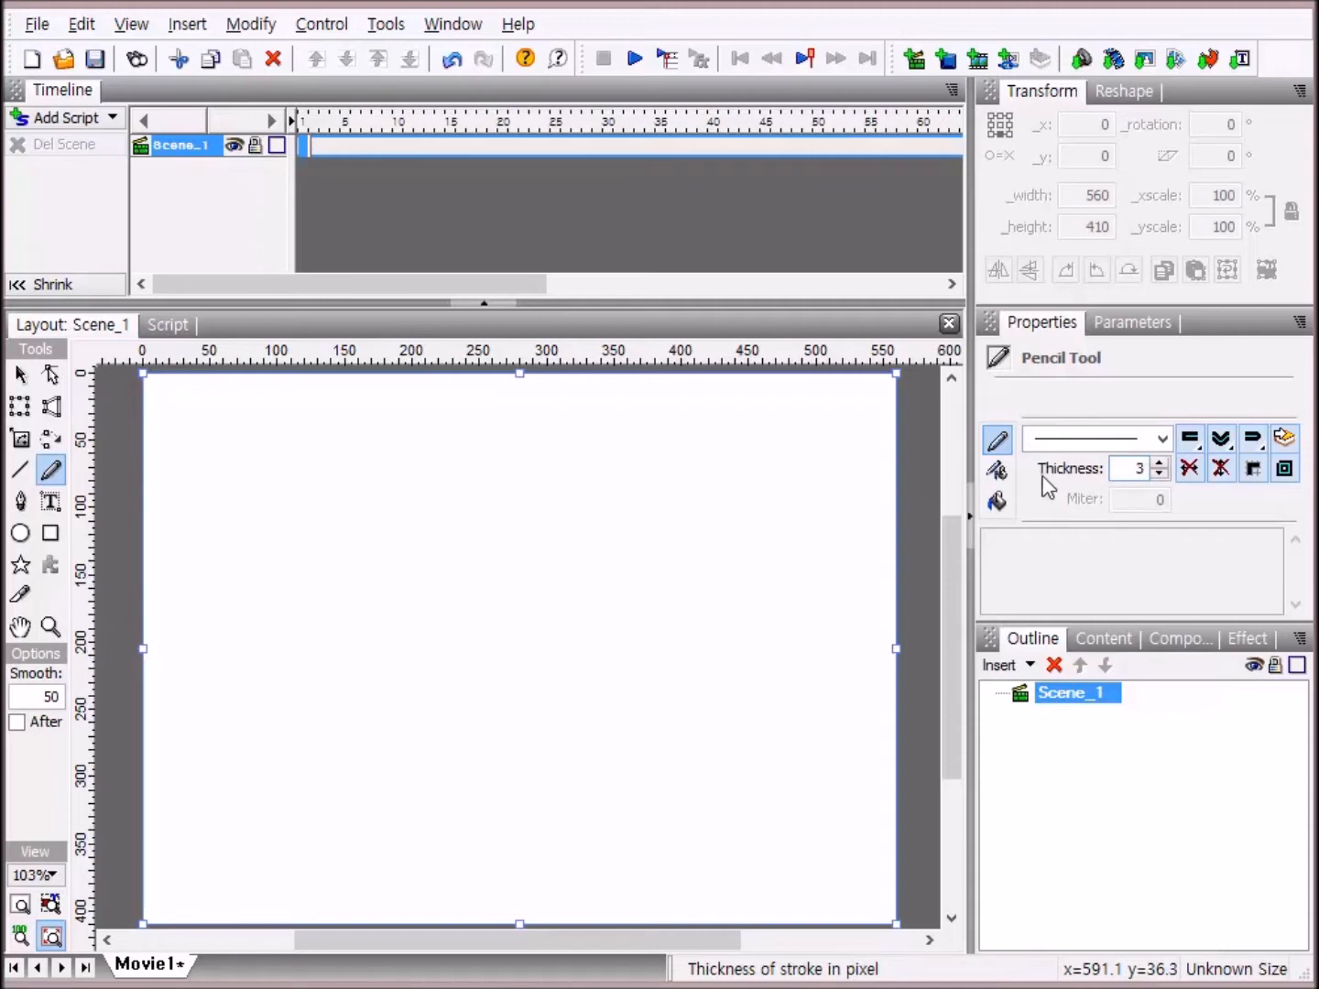
Set the pencil's solid stroke colour to blue 0000FF and replace it with the recently used green.
left_click(1000, 471)
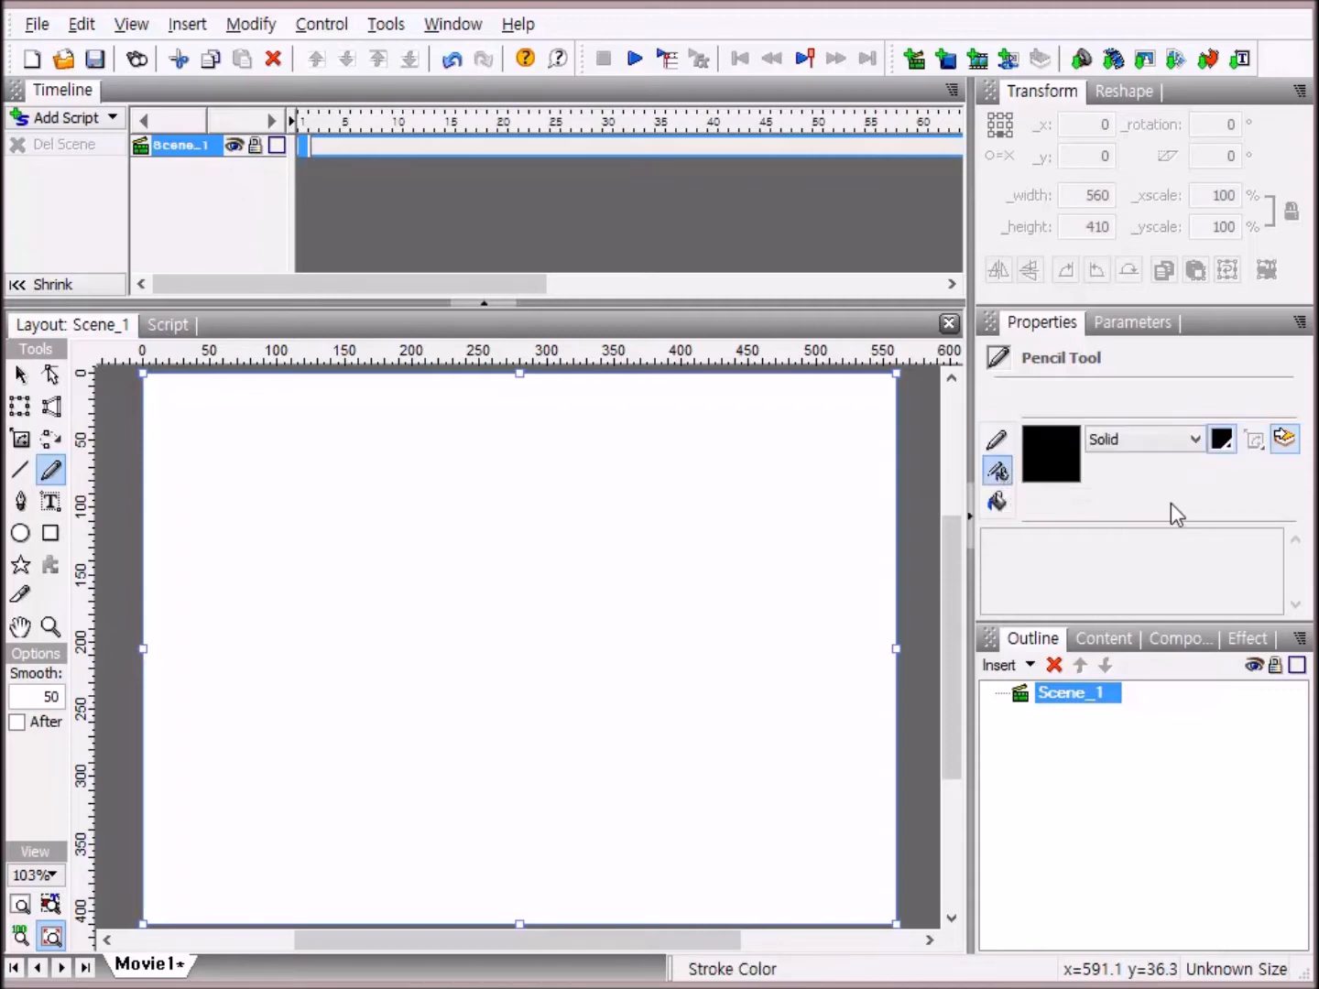
left_click(1225, 445)
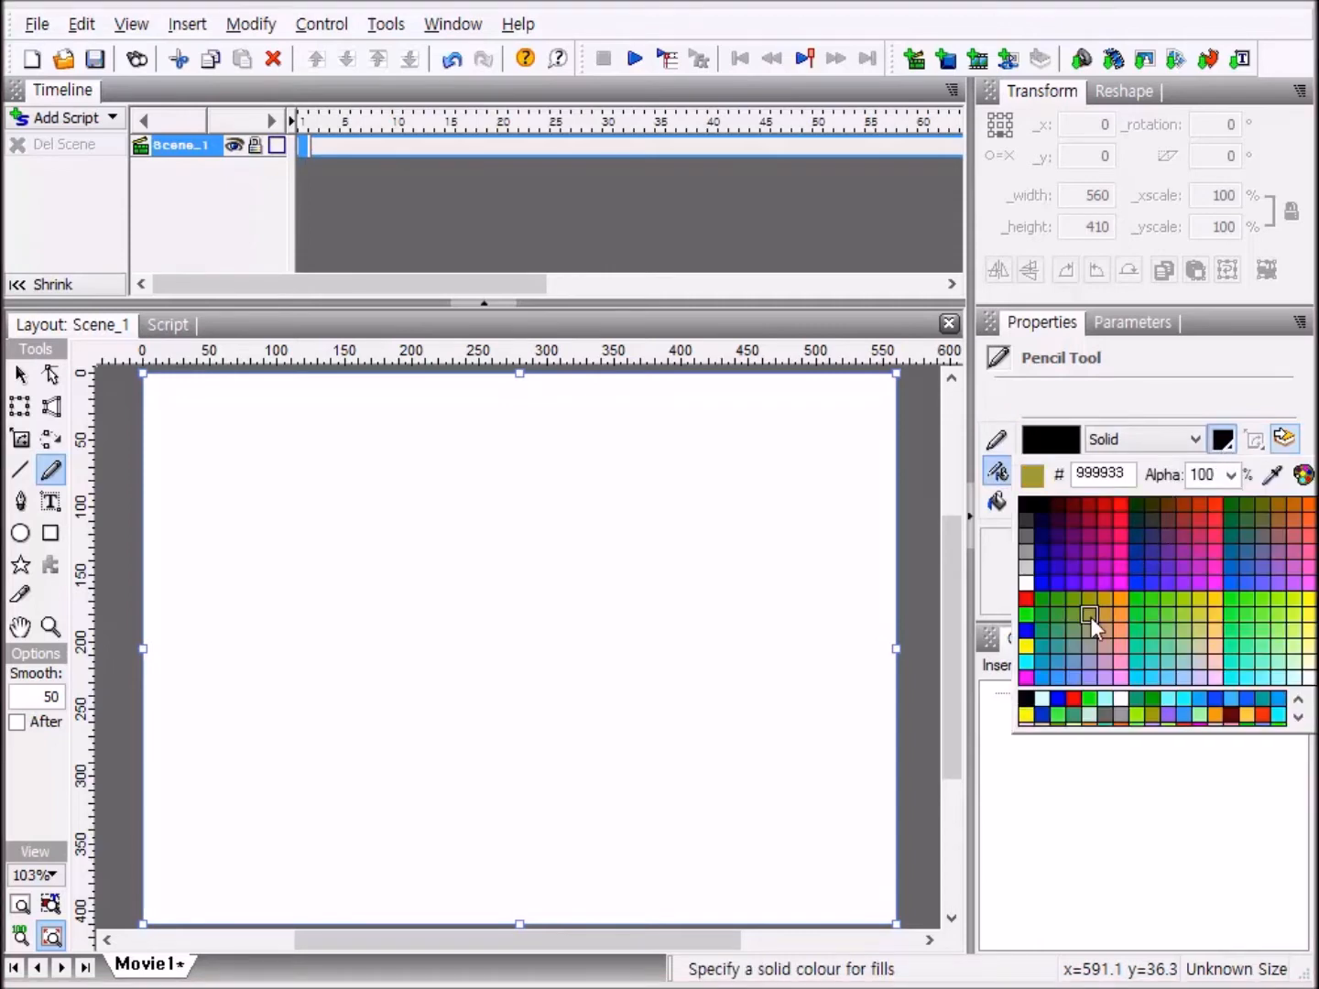
left_click(1027, 631)
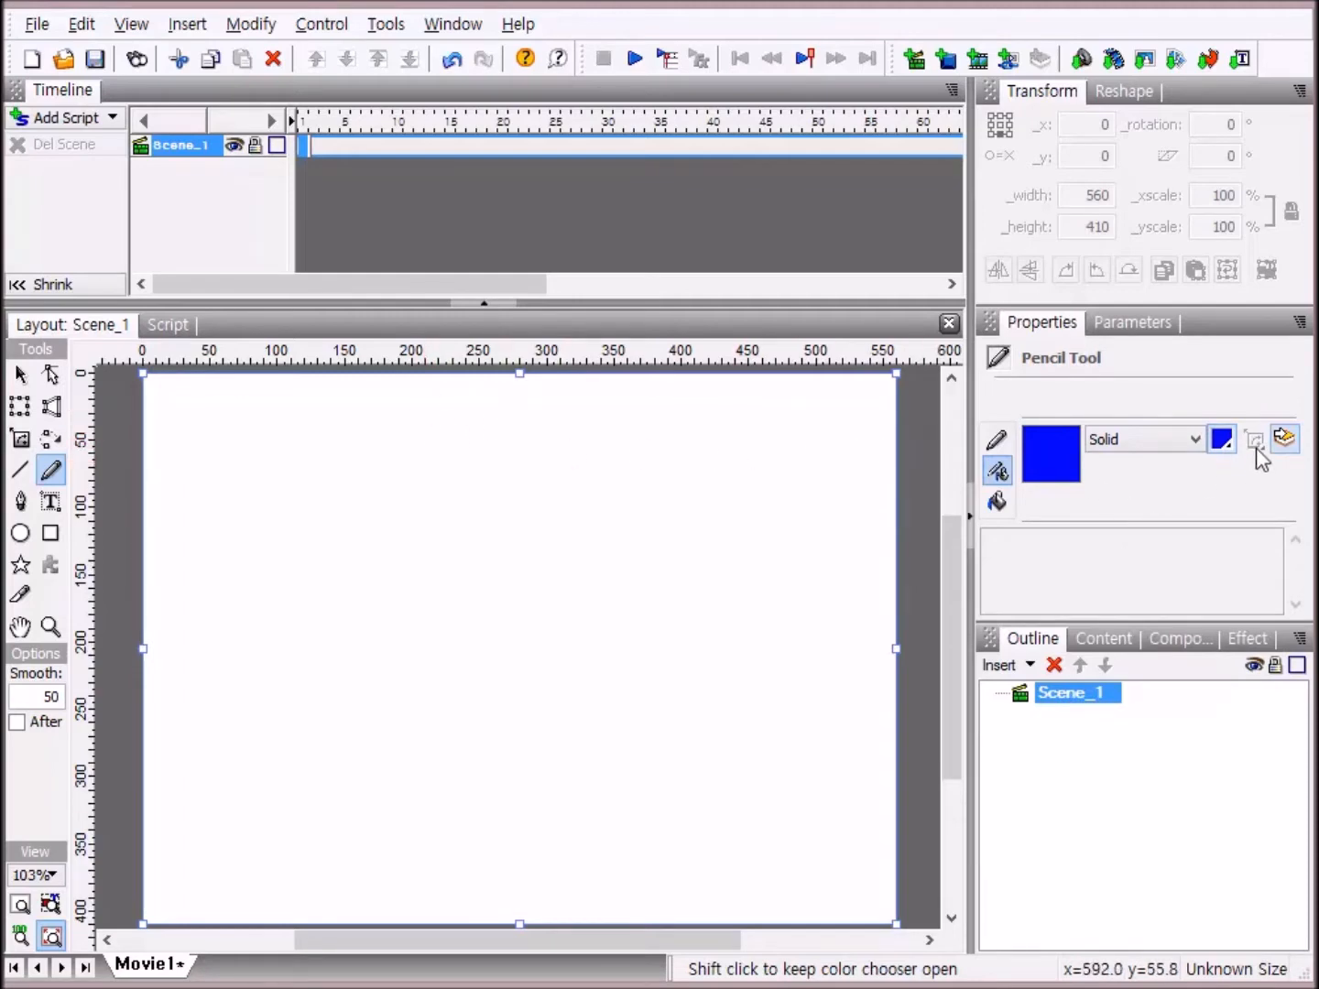
left_click(1223, 441)
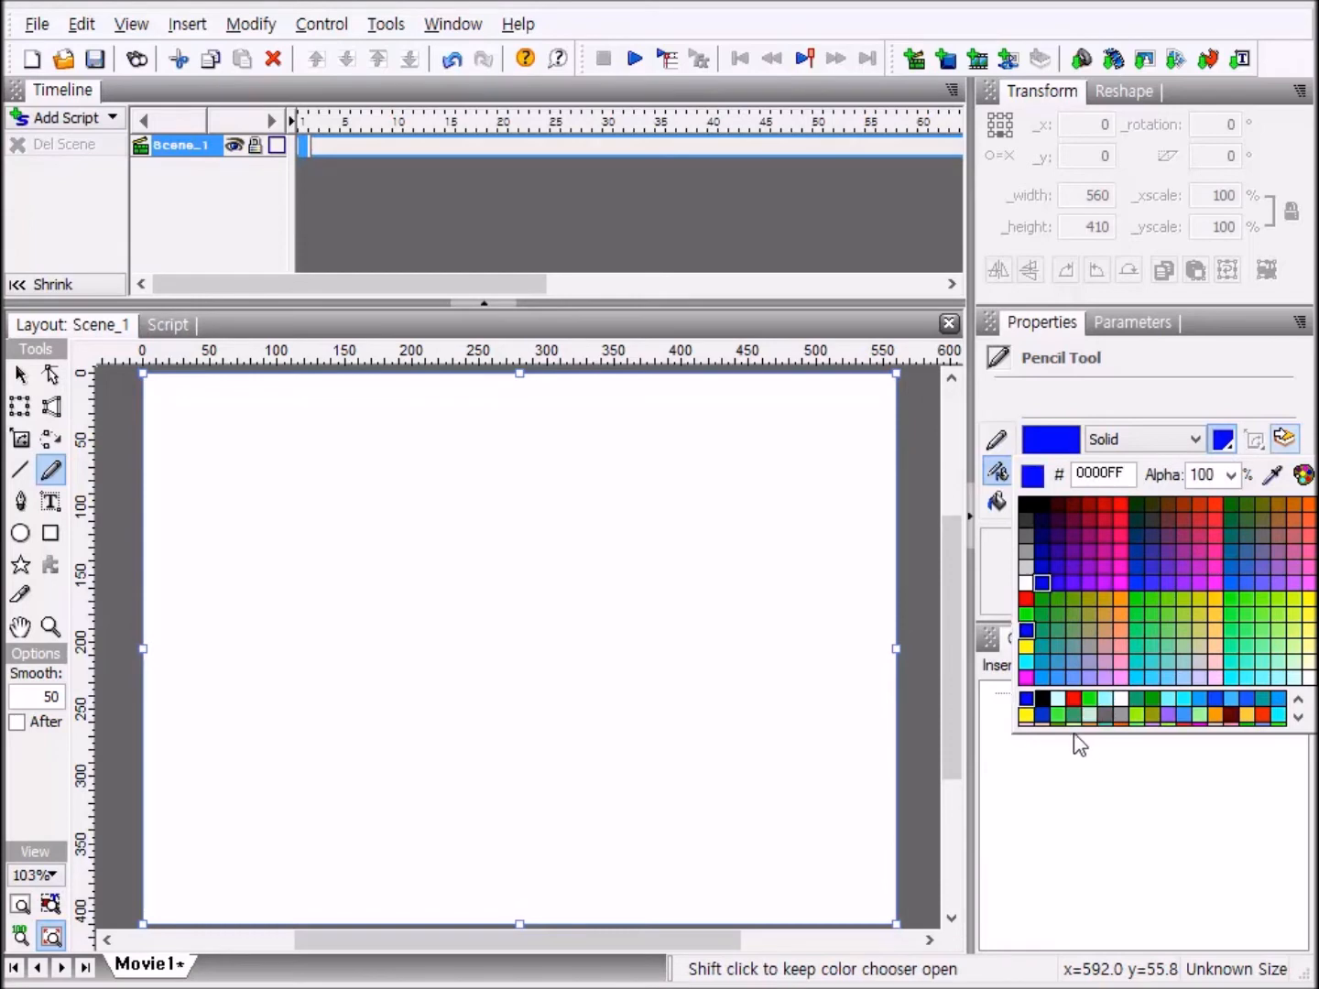
left_click(1140, 697)
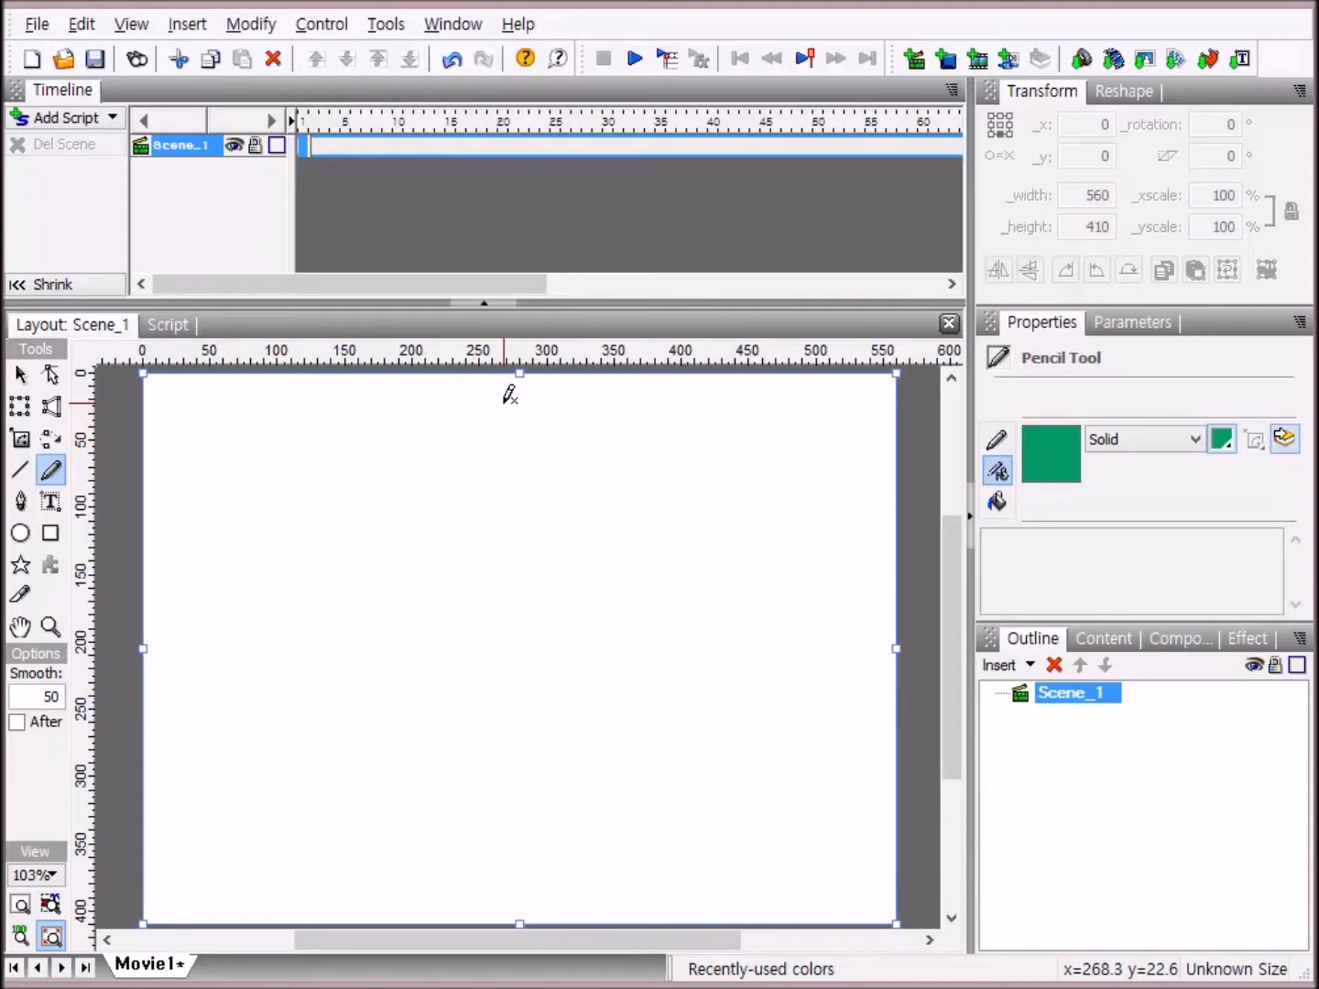
Draw a five-stroke character near the top of the scene and a freehand wavy line about 470 px wide below it.
mouse_move(481, 408)
left_mouse_down()
mouse_move(498, 415)
mouse_move(489, 430)
mouse_move(555, 439)
left_mouse_up()
mouse_move(462, 456)
left_mouse_down()
mouse_move(509, 478)
mouse_move(512, 467)
mouse_move(484, 483)
mouse_move(502, 499)
left_mouse_up()
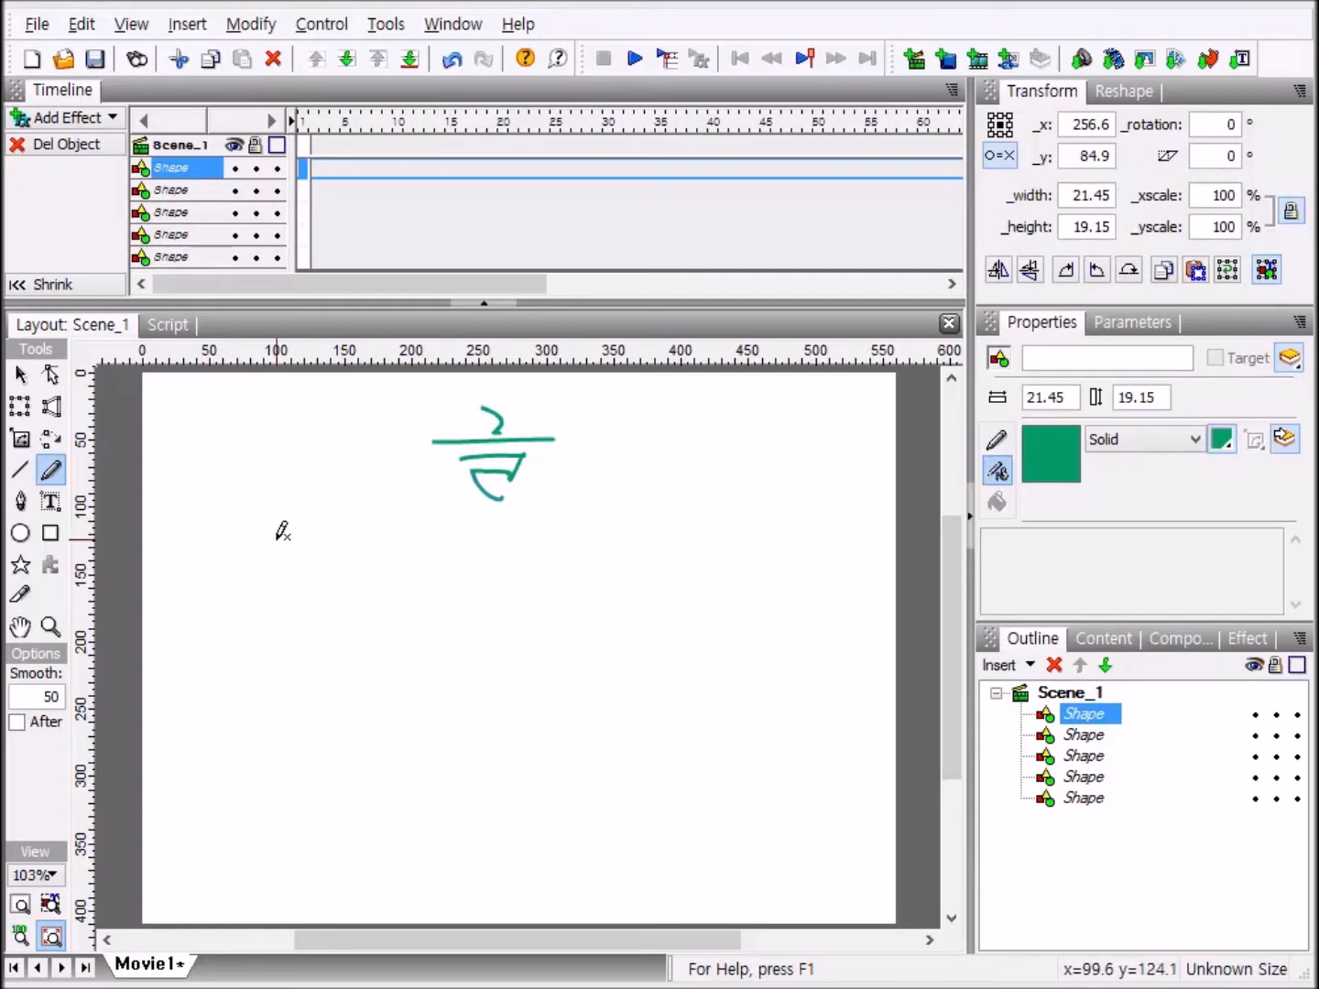
mouse_move(210, 575)
left_mouse_down()
mouse_move(248, 558)
mouse_move(277, 570)
mouse_move(366, 557)
mouse_move(405, 588)
mouse_move(477, 551)
mouse_move(499, 578)
mouse_move(580, 549)
mouse_move(591, 569)
mouse_move(631, 564)
mouse_move(672, 595)
mouse_move(707, 575)
mouse_move(726, 588)
mouse_move(763, 560)
mouse_move(797, 581)
mouse_move(841, 561)
left_mouse_up()
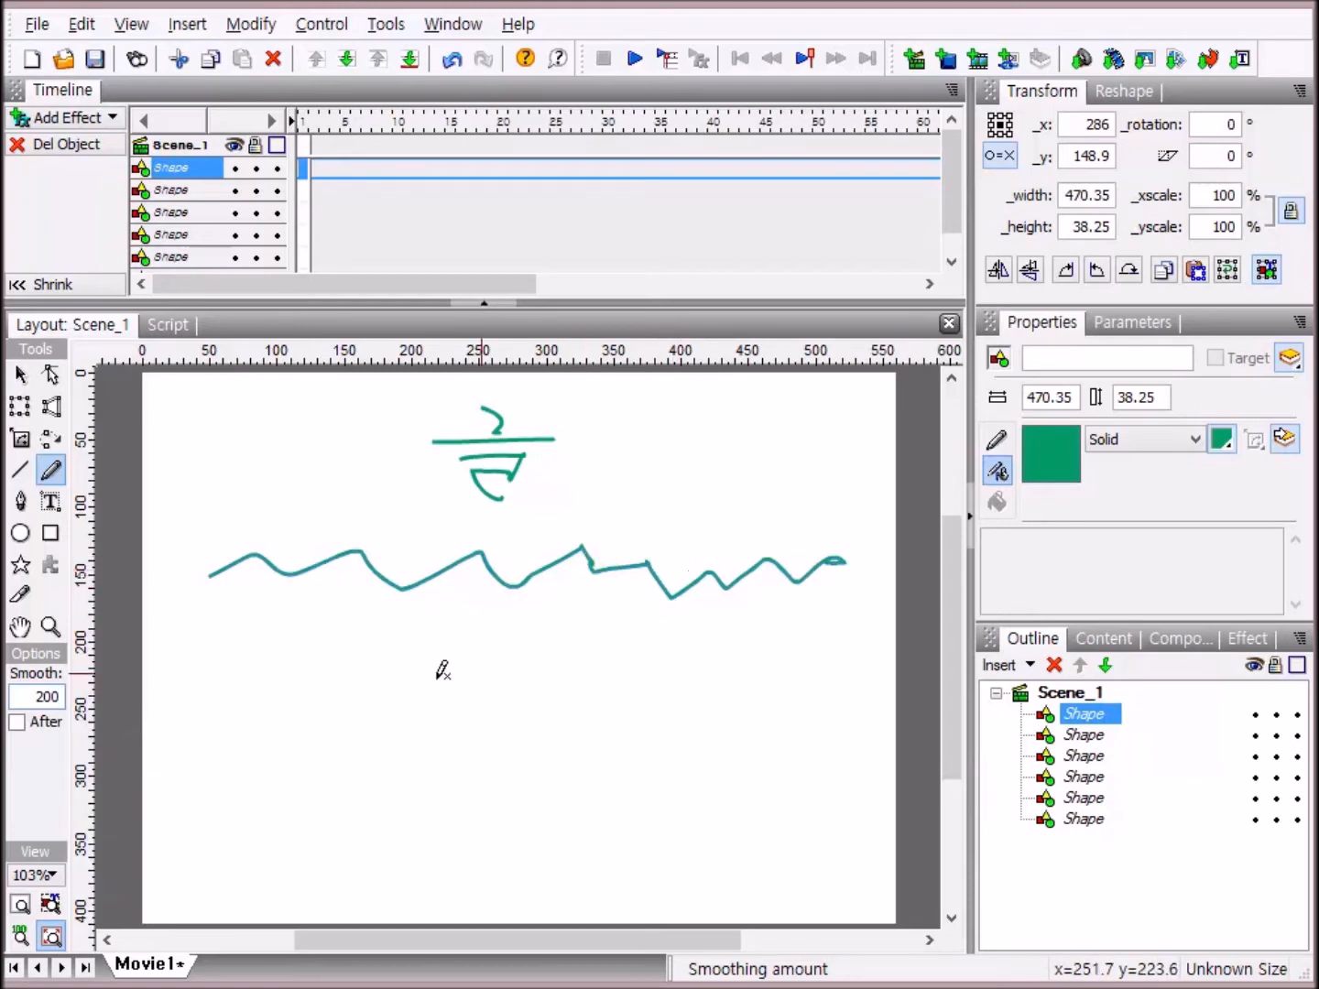
Draw freehand lines about 438 and 339 px wide with smoothing 200, and a wavy line about 451 px wide with smoothing 50.
mouse_move(201, 648)
left_mouse_down()
mouse_move(283, 659)
mouse_move(312, 649)
mouse_move(368, 668)
mouse_move(430, 650)
mouse_move(692, 643)
mouse_move(755, 665)
mouse_move(781, 655)
left_mouse_up()
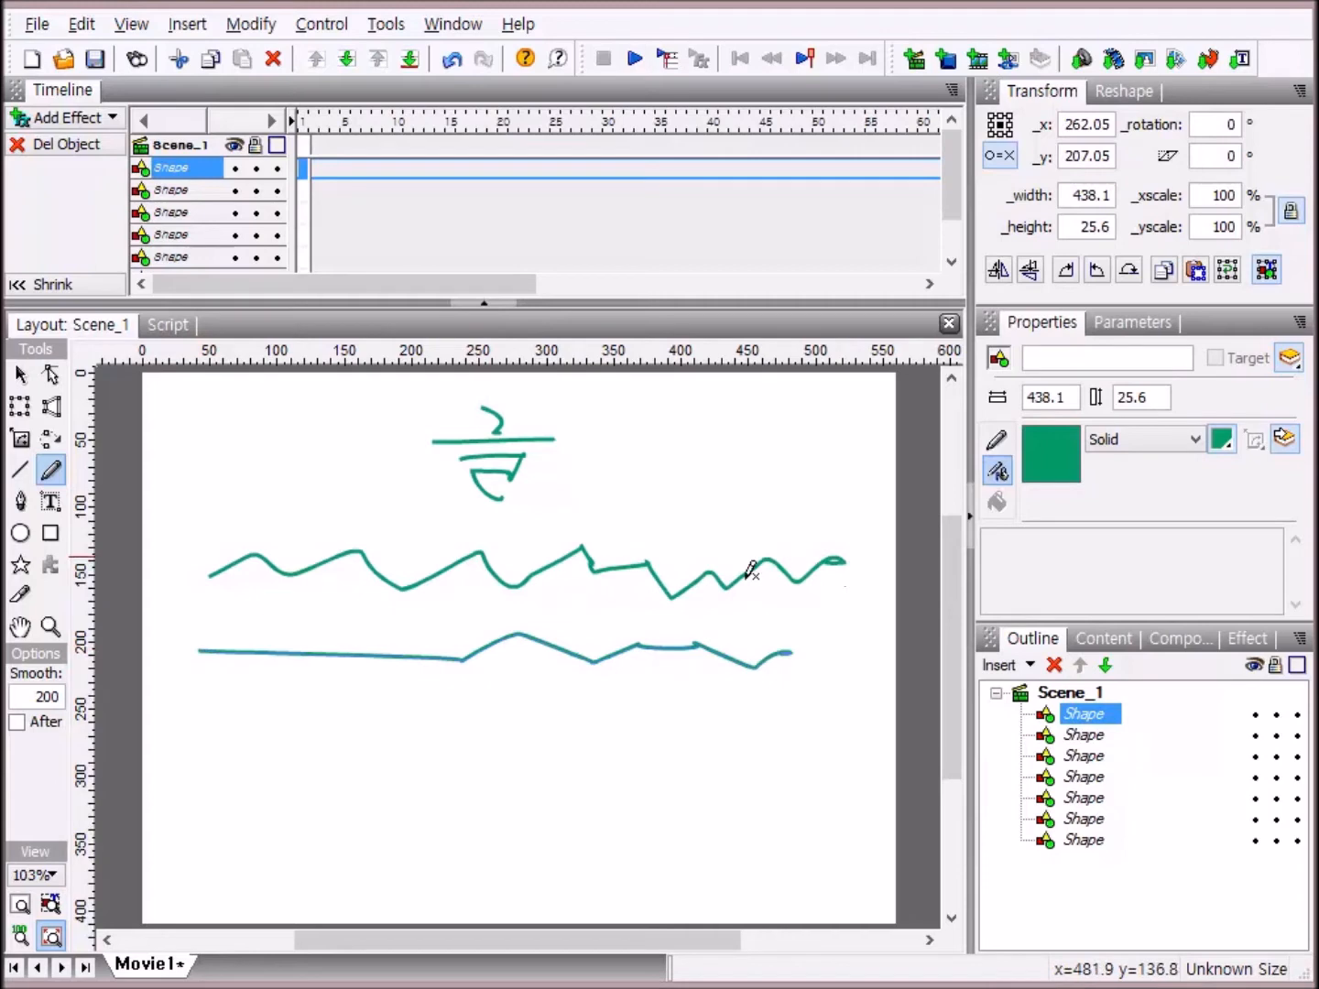
mouse_move(273, 697)
left_mouse_down()
mouse_move(311, 687)
mouse_move(439, 704)
mouse_move(592, 692)
mouse_move(731, 705)
left_mouse_up()
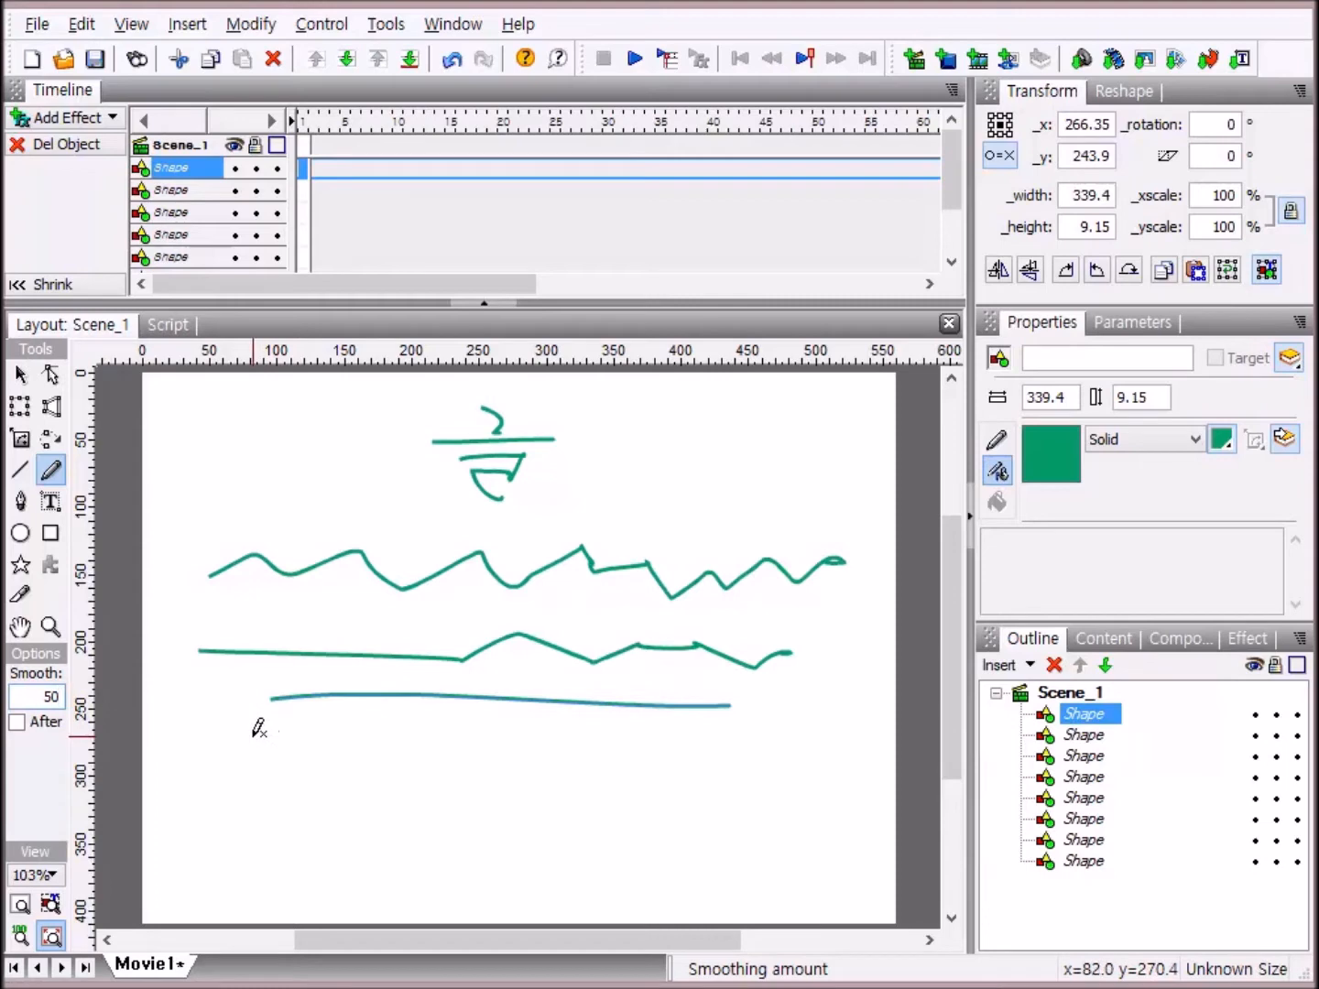
mouse_move(251, 733)
left_mouse_down()
mouse_move(350, 716)
mouse_move(394, 734)
mouse_move(505, 722)
mouse_move(541, 739)
mouse_move(616, 723)
mouse_move(637, 735)
mouse_move(690, 721)
mouse_move(852, 719)
left_mouse_up()
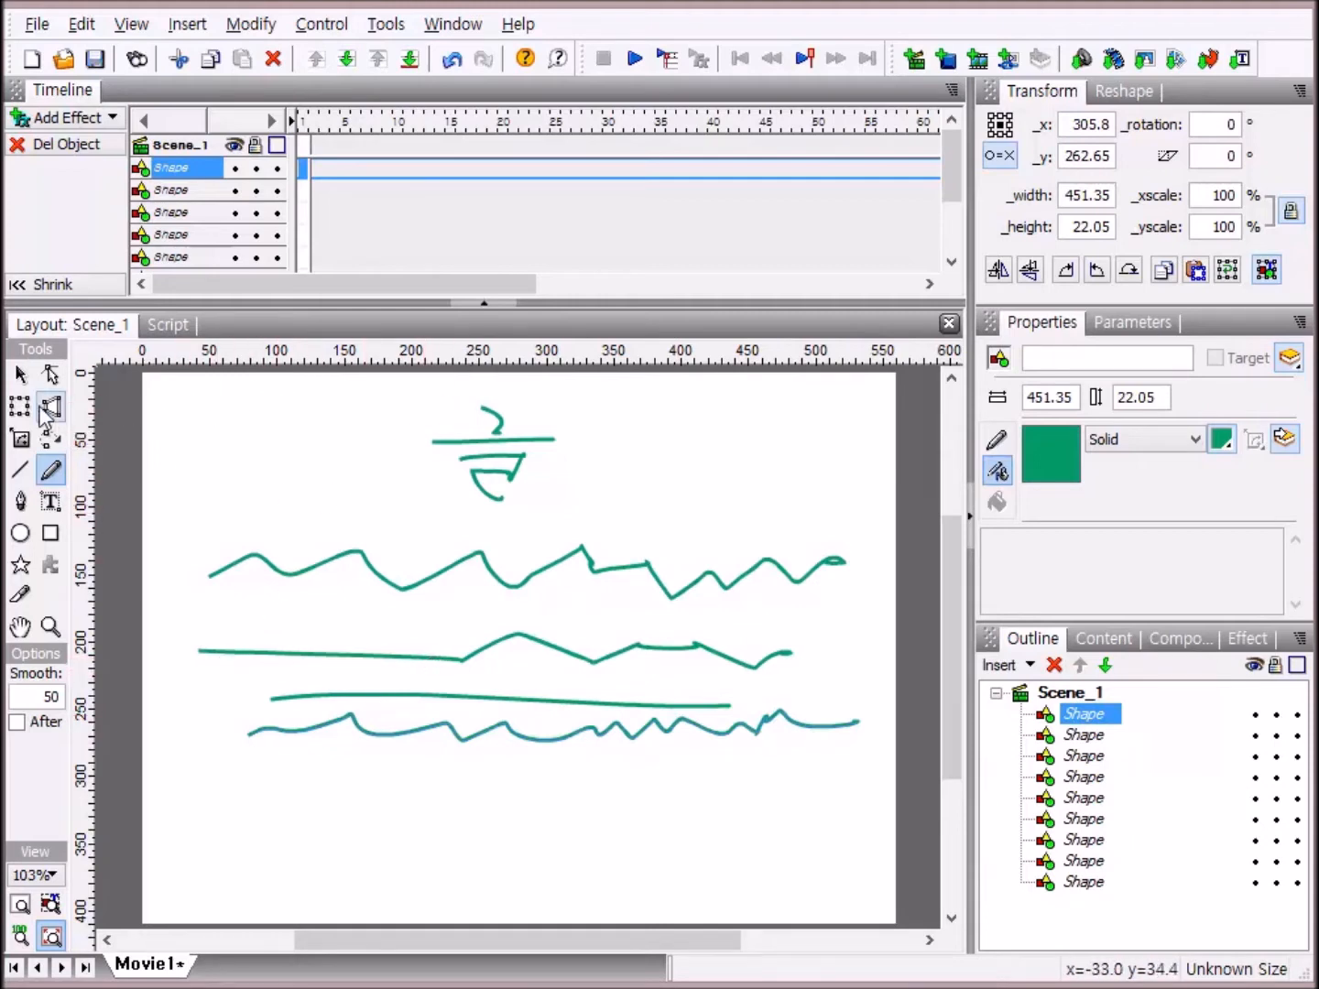
Select all the pencil strokes in the scene and delete them.
left_click(21, 375)
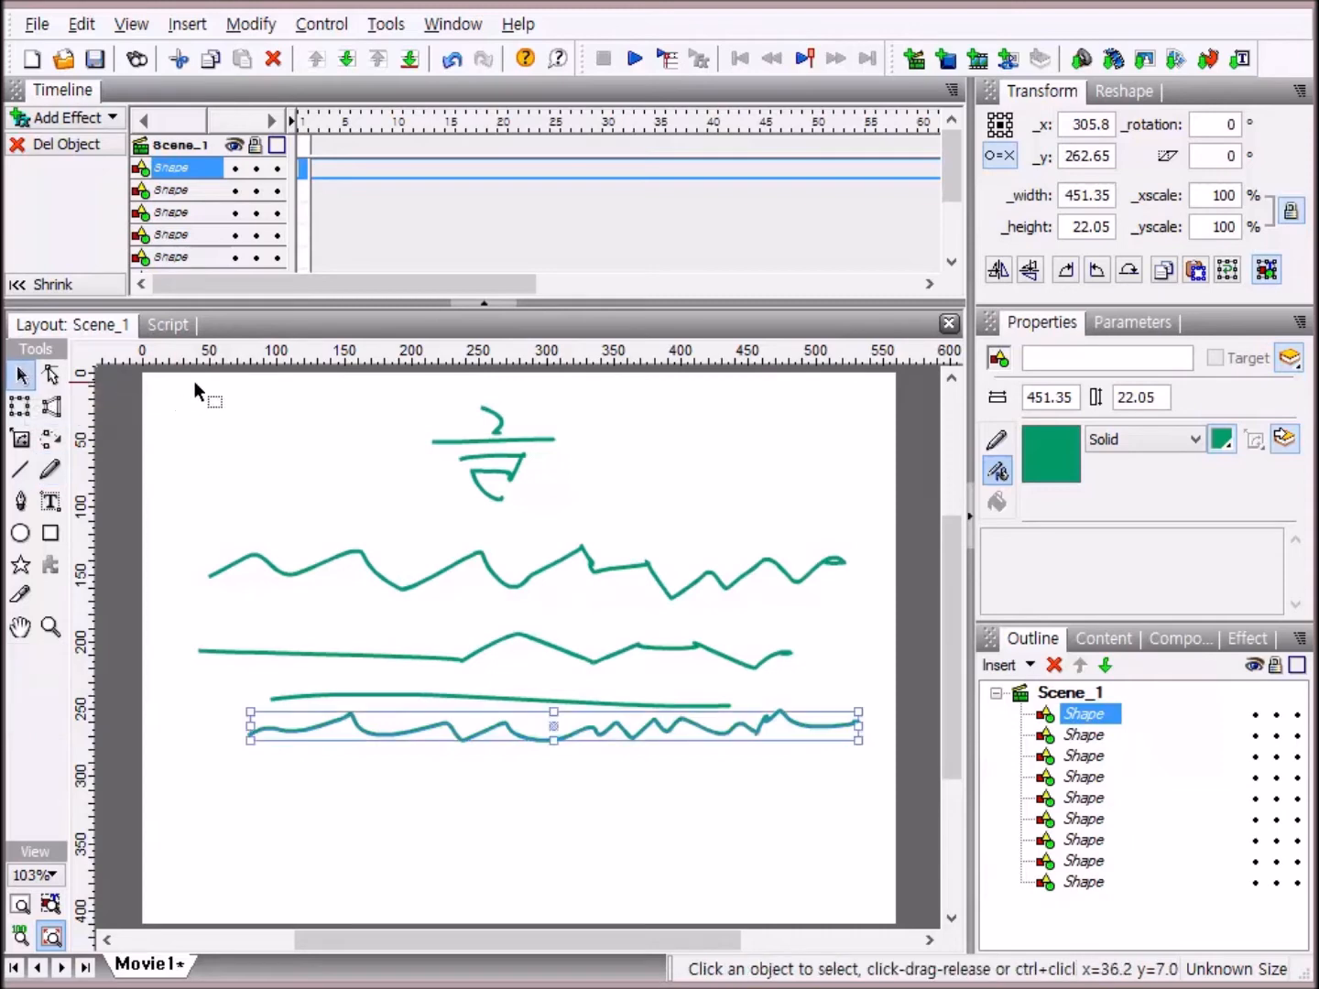
left_click_drag(182, 393, 877, 824)
key("Delete")
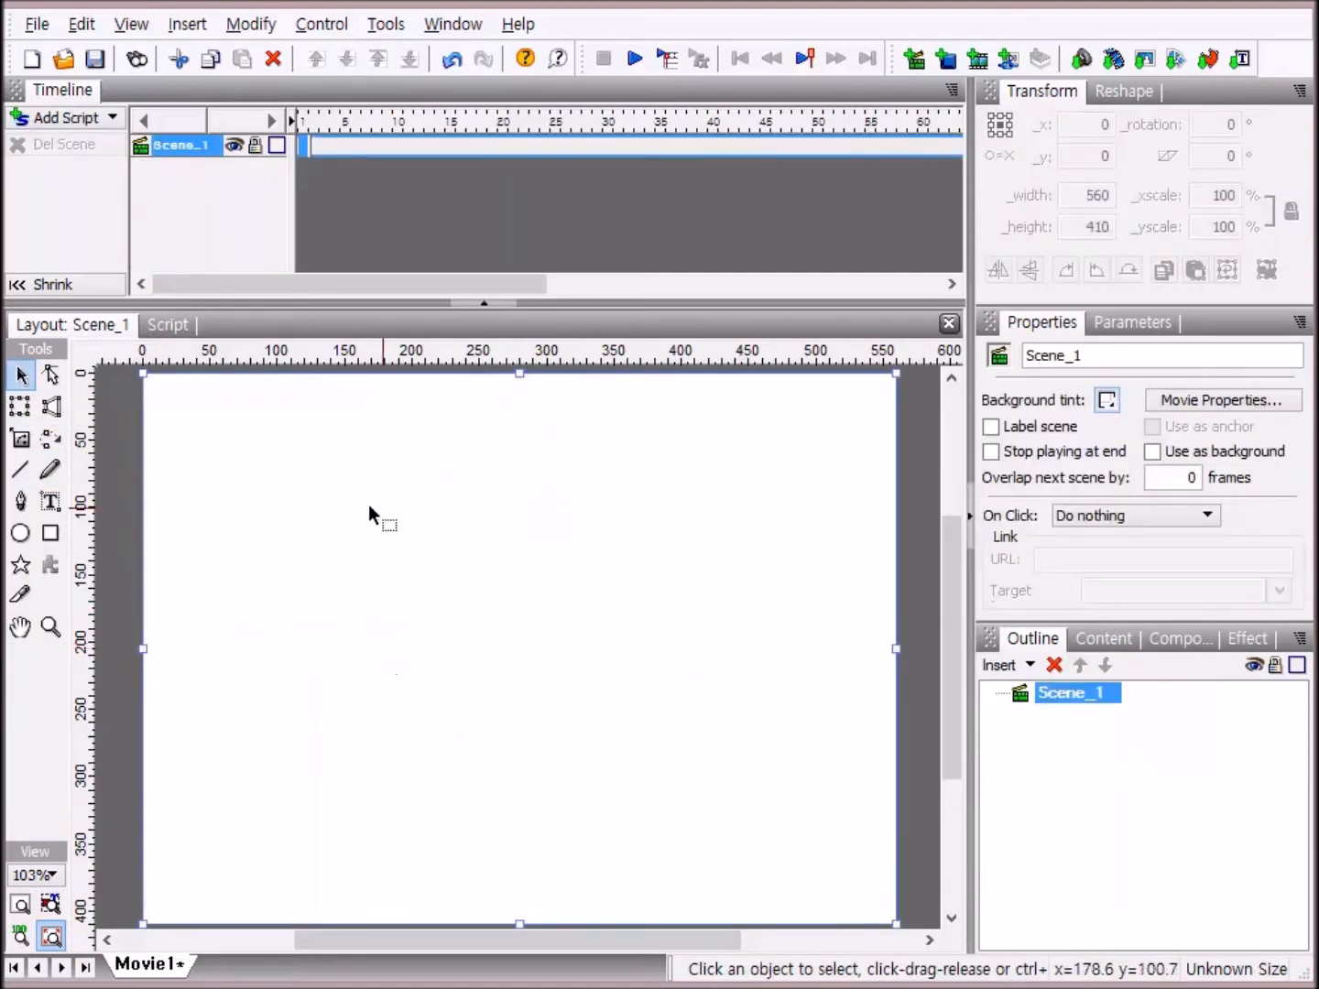
Draw a leaf outline about 181 by 305 px with the Pencil tool in the right part of the scene.
left_click(51, 472)
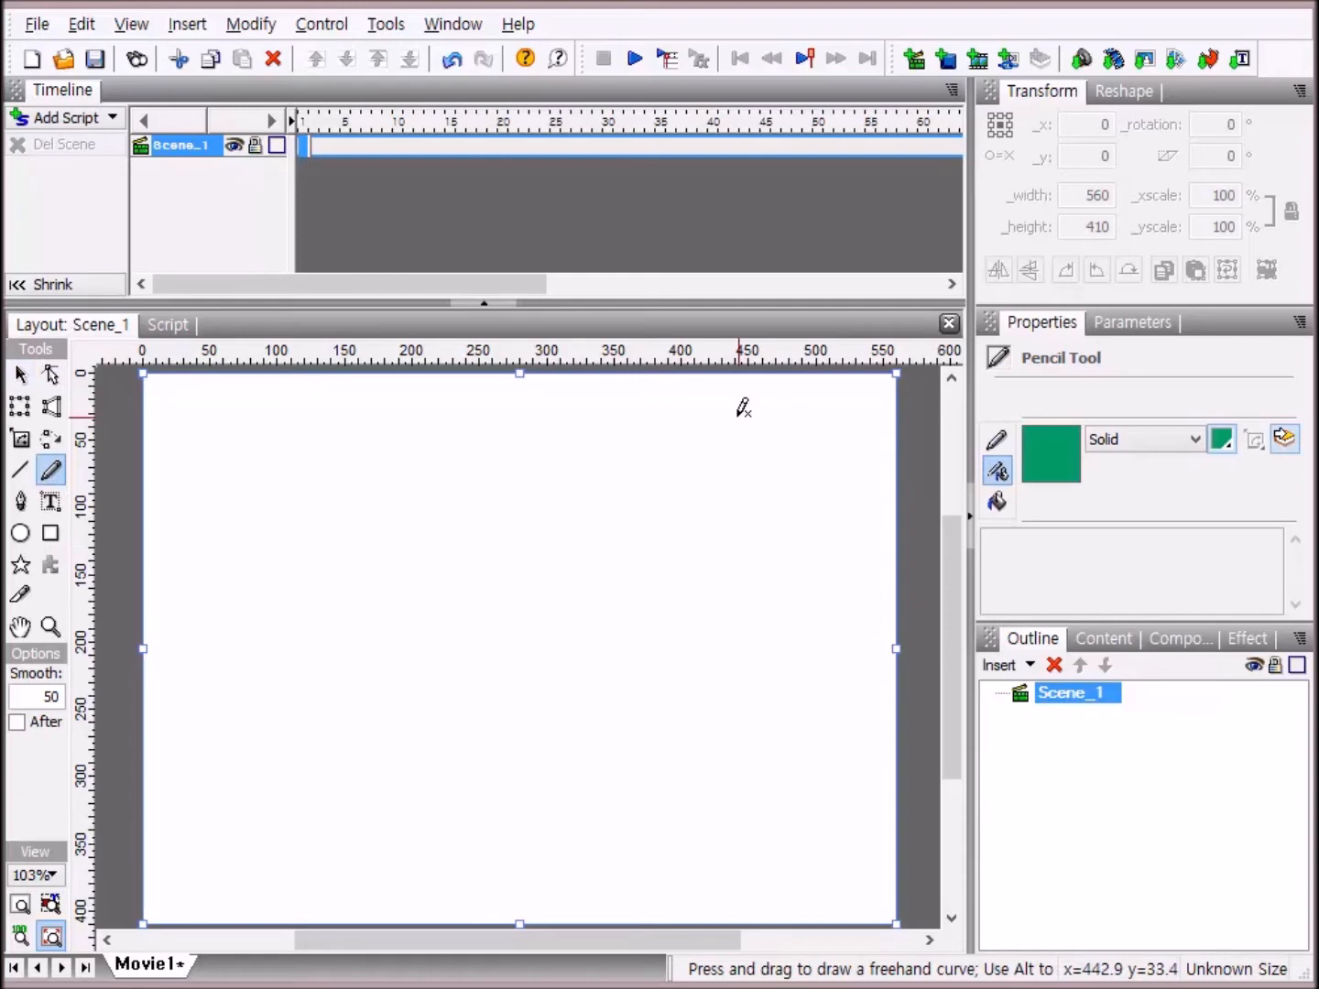
mouse_move(714, 409)
left_mouse_down()
mouse_move(633, 560)
mouse_move(693, 546)
mouse_move(668, 656)
mouse_move(734, 628)
mouse_move(722, 654)
mouse_move(727, 713)
mouse_move(754, 820)
mouse_move(810, 705)
mouse_move(790, 643)
mouse_move(876, 673)
mouse_move(832, 579)
mouse_move(780, 534)
mouse_move(819, 551)
mouse_move(813, 535)
mouse_move(771, 494)
mouse_move(715, 489)
mouse_move(743, 419)
left_mouse_up()
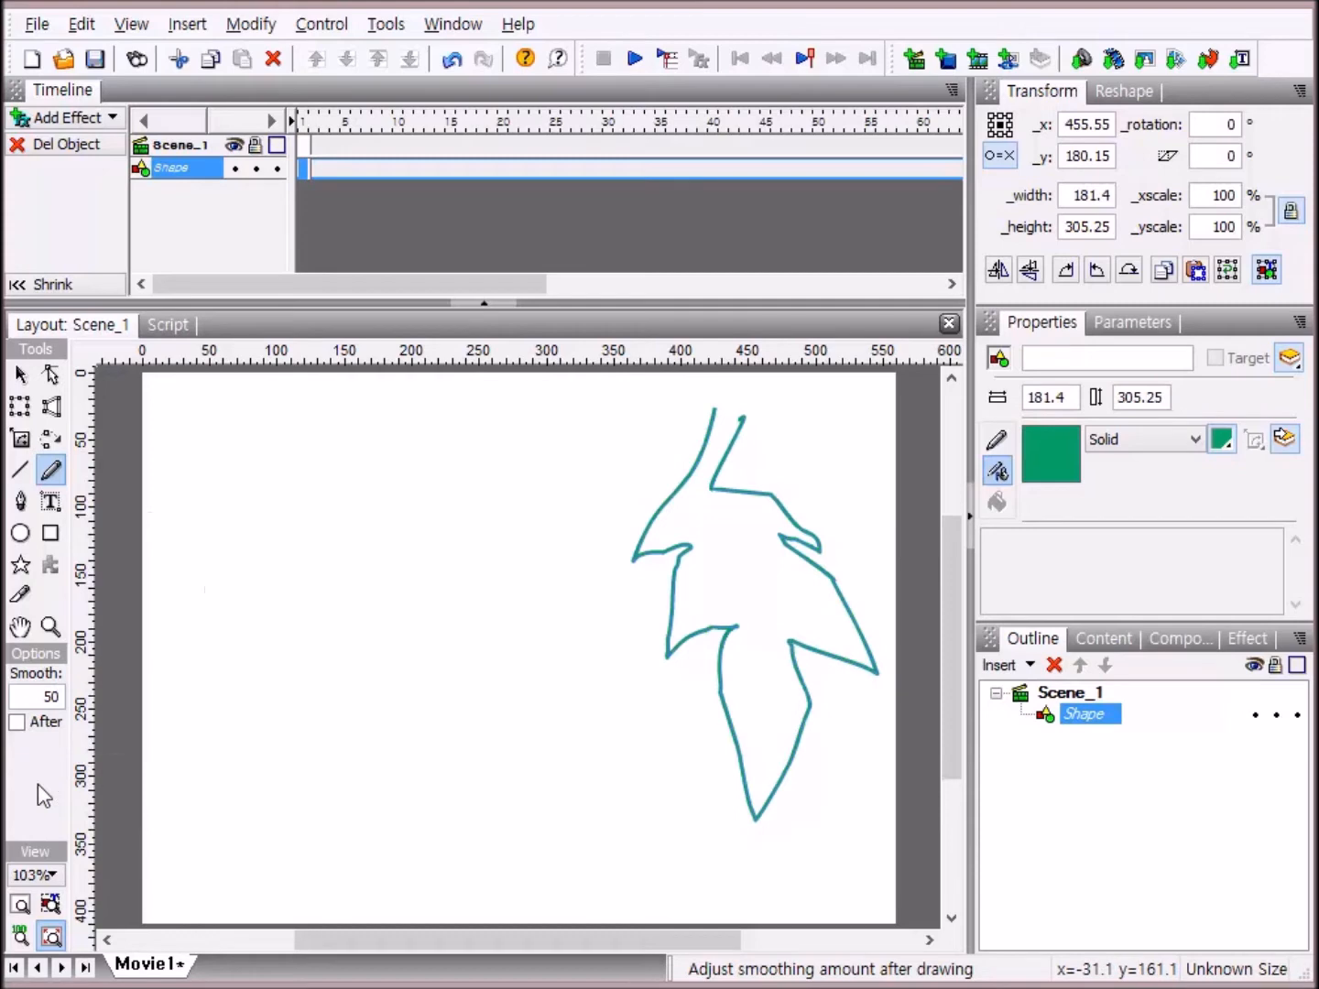
Enable smoothing adjustment after drawing and pencil a second leaf about 266 by 333 px beside the first with smoothing 200.
left_click(16, 722)
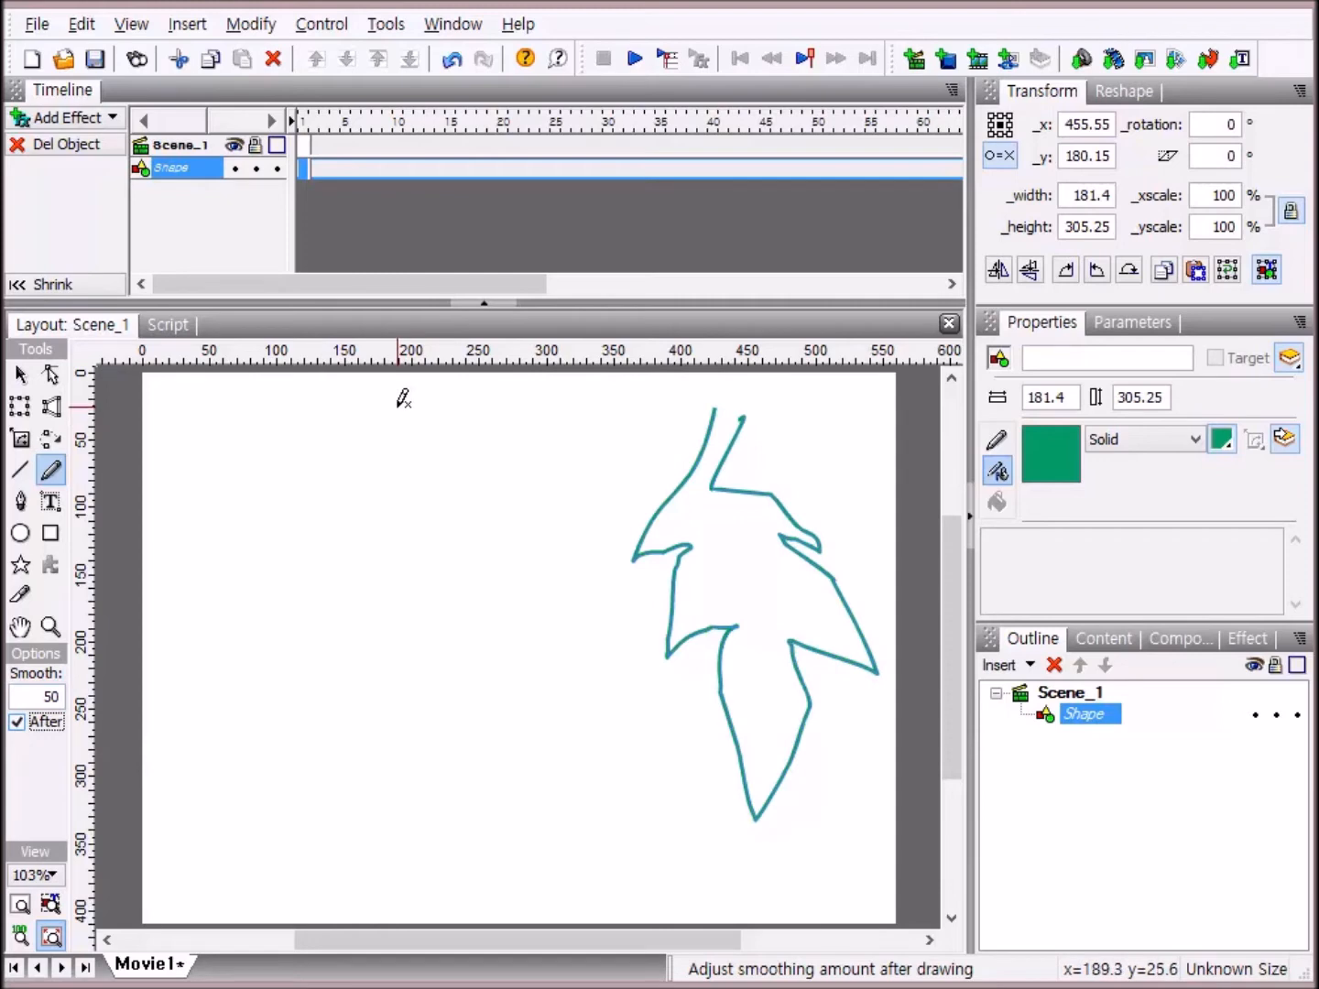
mouse_move(396, 408)
left_mouse_down()
mouse_move(404, 454)
mouse_move(389, 501)
mouse_move(276, 598)
mouse_move(265, 627)
mouse_move(366, 617)
mouse_move(334, 643)
mouse_move(319, 740)
mouse_move(398, 705)
mouse_move(417, 809)
mouse_move(443, 852)
mouse_move(472, 787)
mouse_move(458, 706)
mouse_move(589, 737)
mouse_move(567, 699)
mouse_move(523, 684)
mouse_move(509, 663)
mouse_move(567, 698)
mouse_move(522, 682)
mouse_move(460, 613)
mouse_move(472, 596)
mouse_move(540, 598)
mouse_move(488, 543)
mouse_move(418, 504)
mouse_move(424, 446)
left_mouse_up()
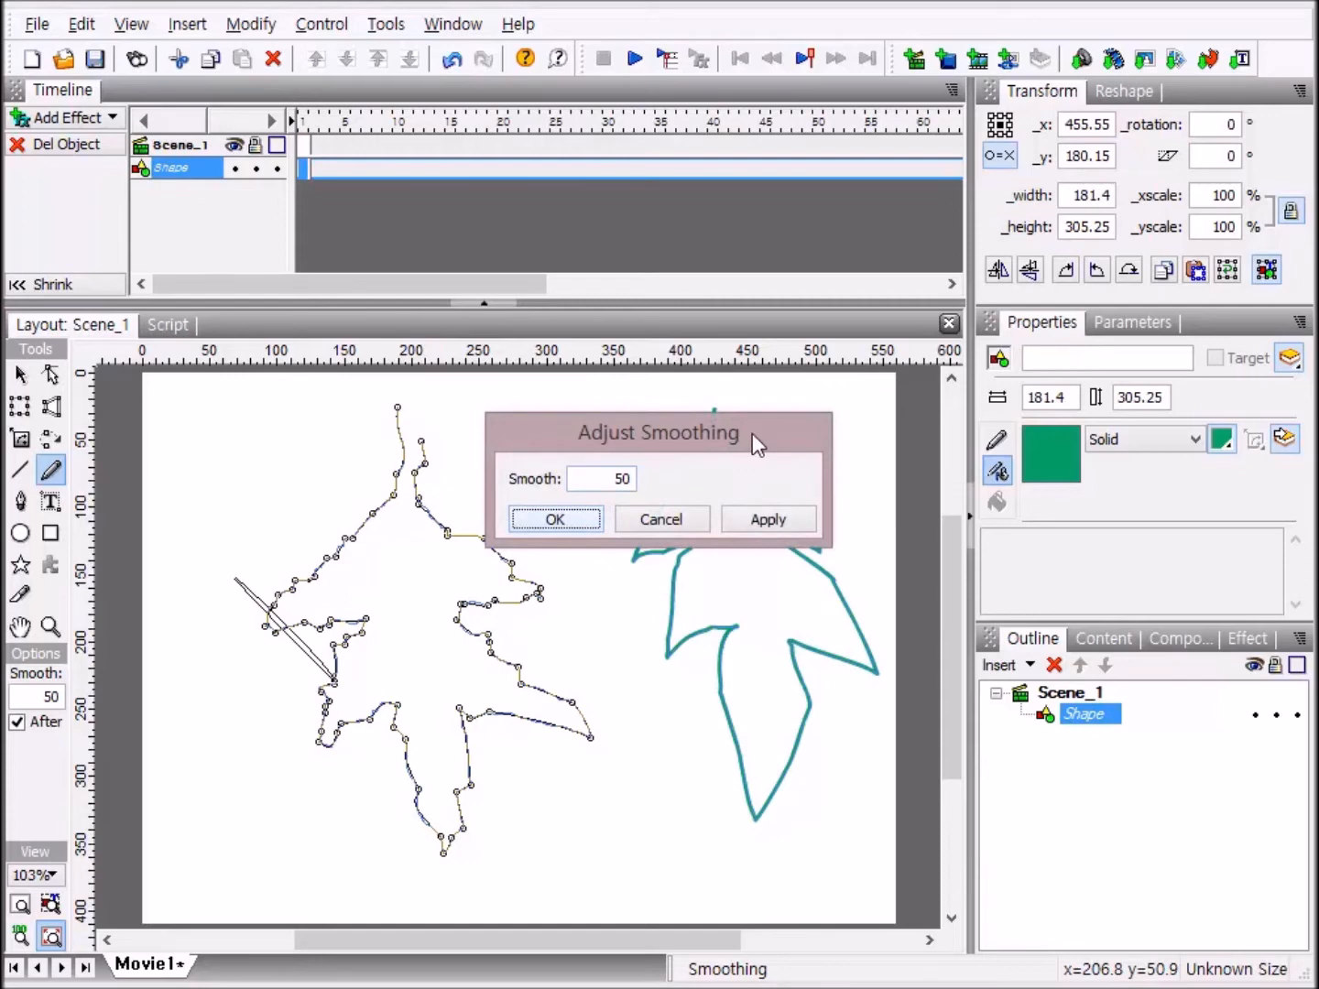
left_click_drag(753, 432, 787, 405)
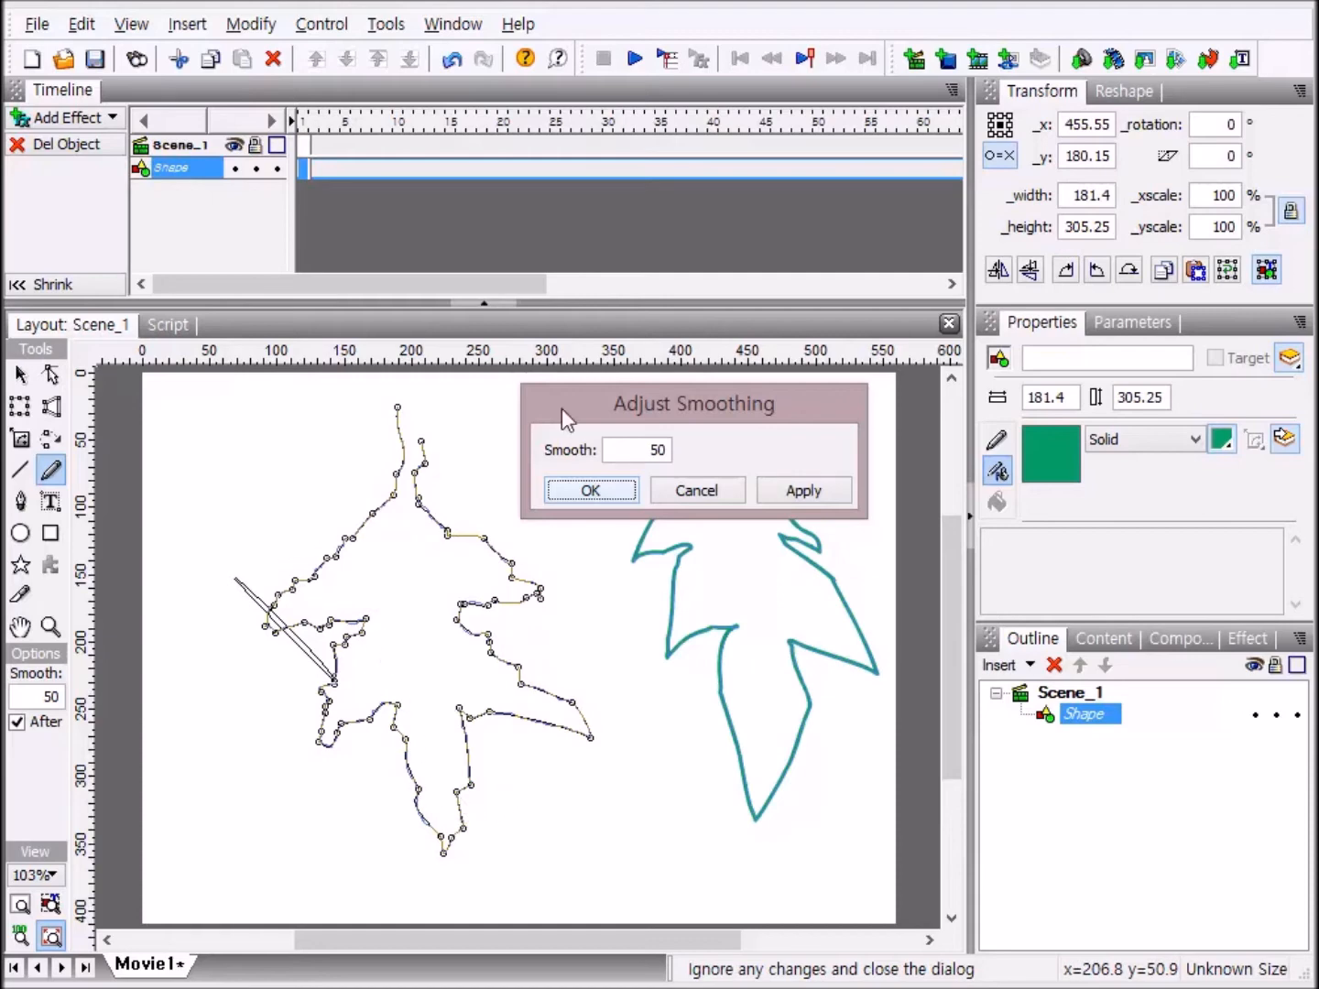
left_click(669, 448)
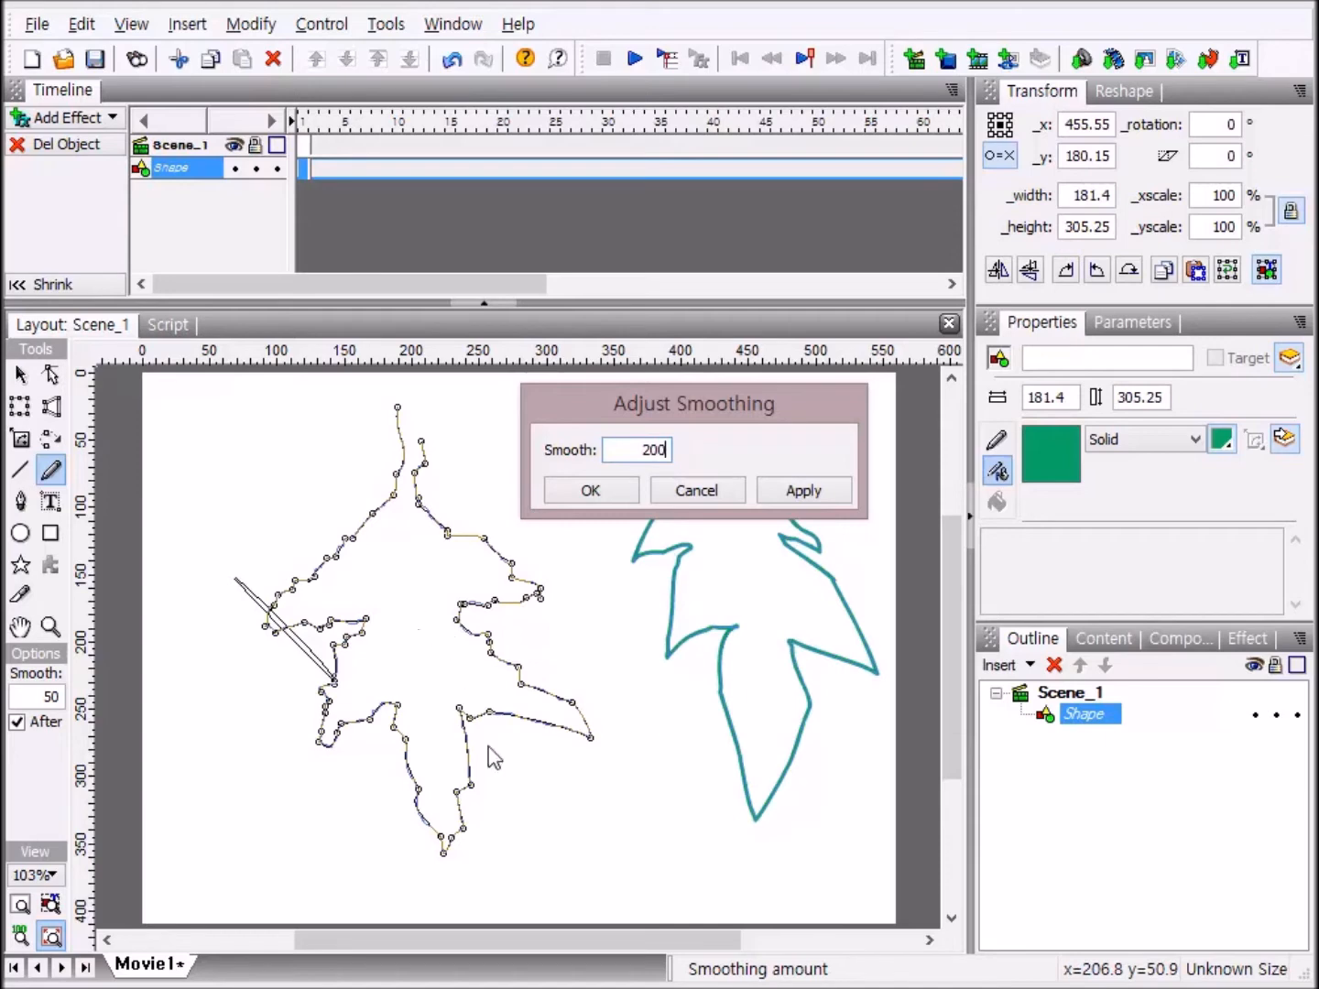
left_click(806, 492)
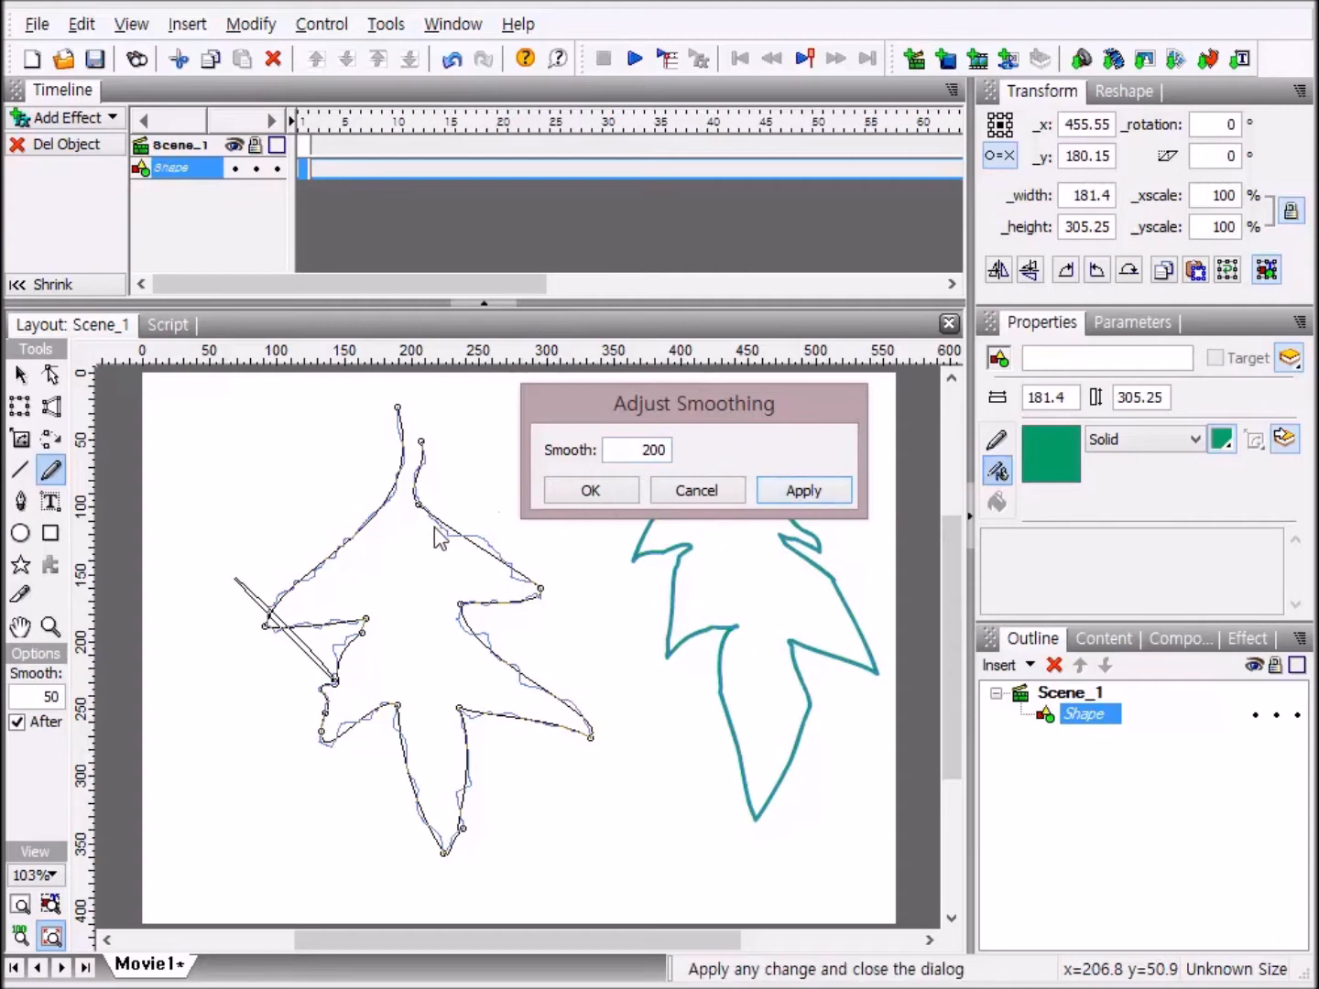
left_click(604, 495)
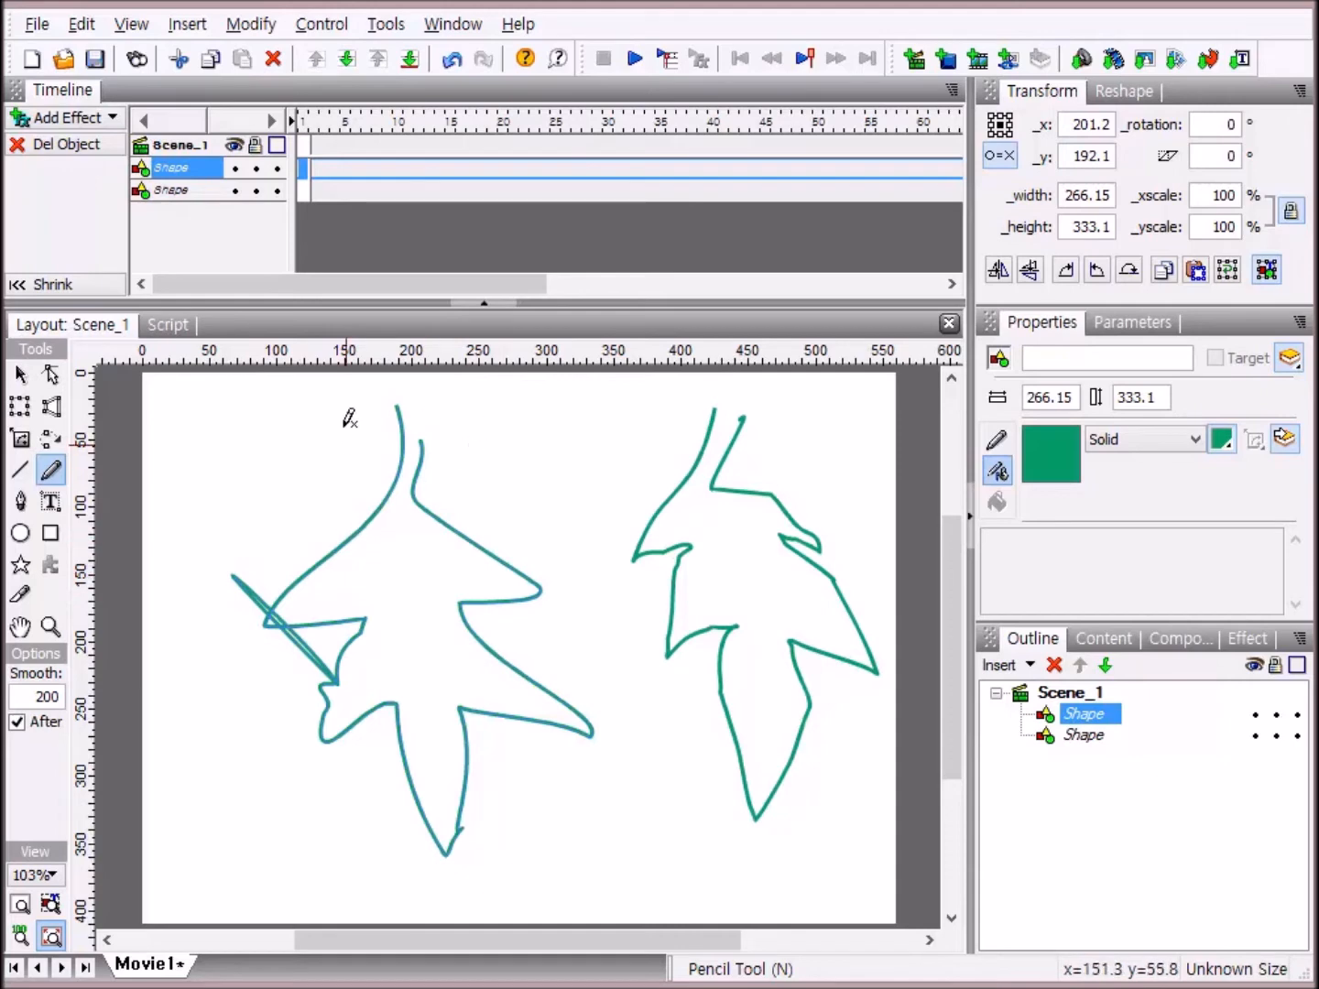
Select both leaf outlines and delete them.
left_click(23, 375)
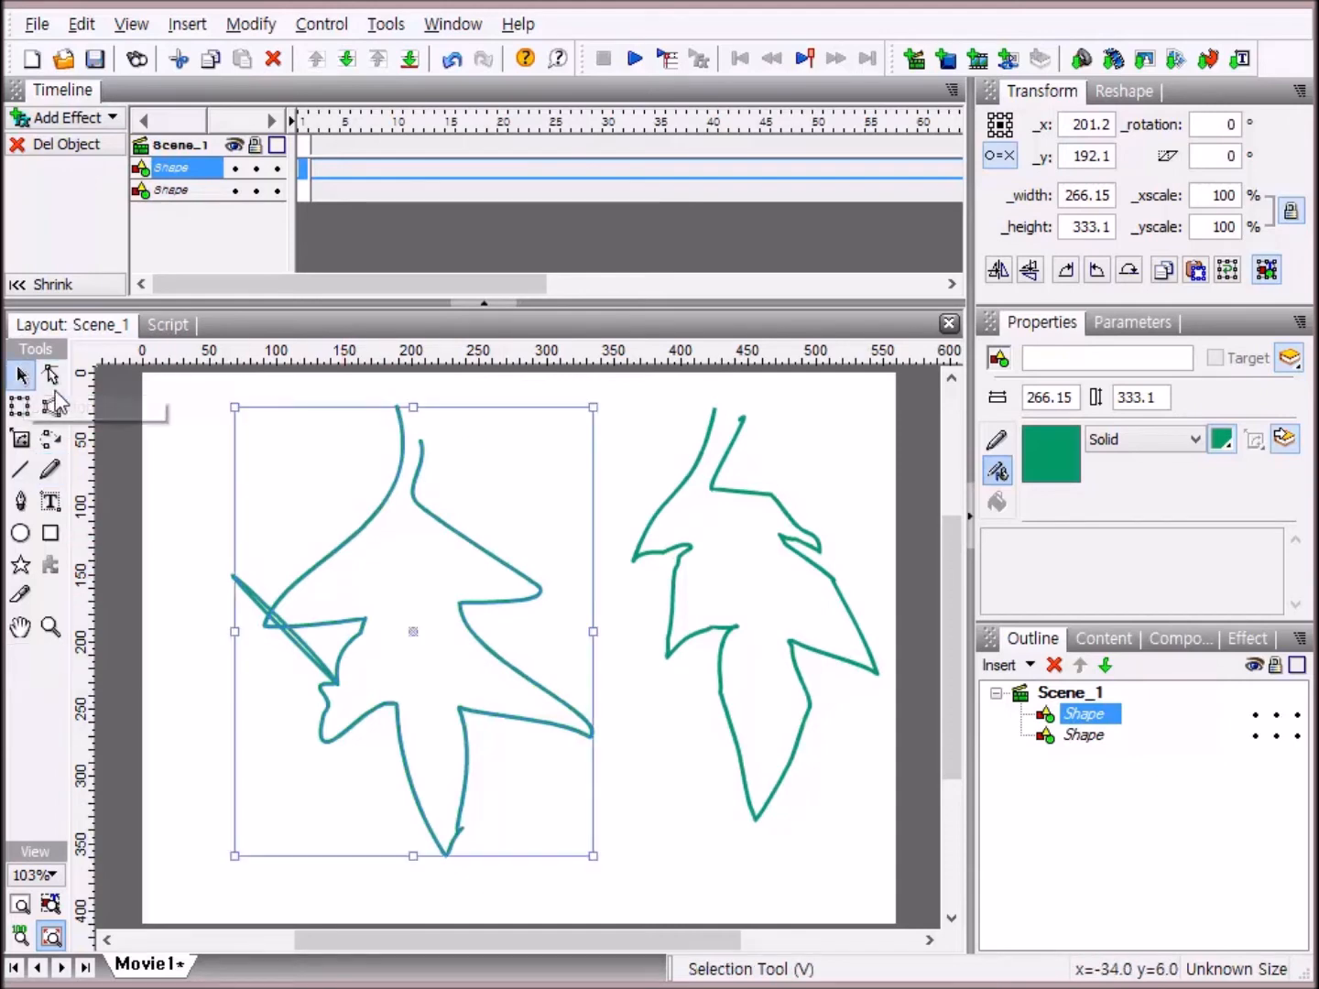
left_click_drag(187, 391, 805, 820)
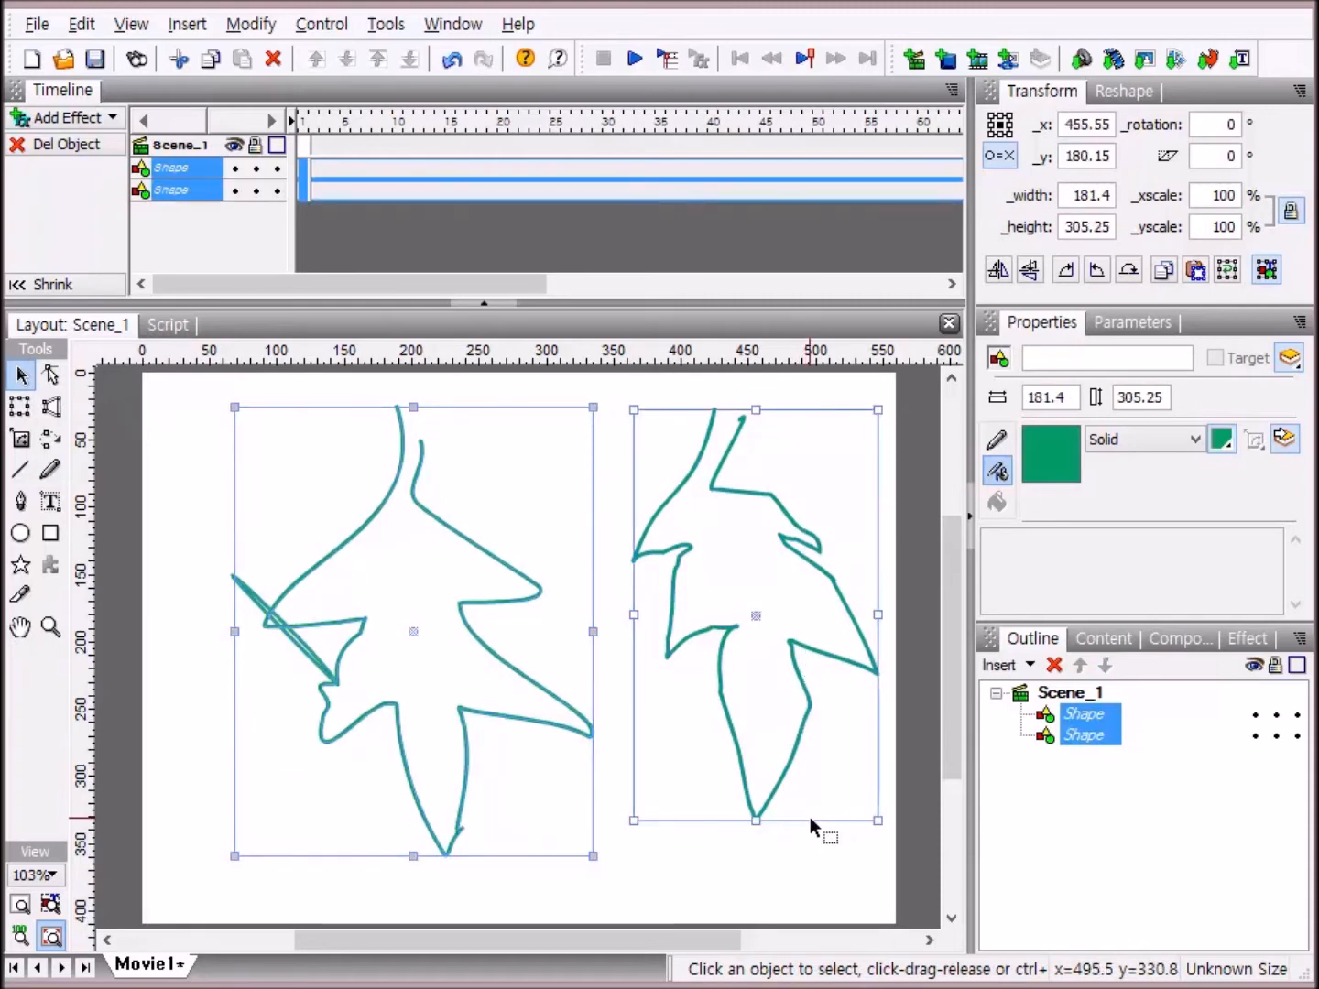
key("Delete")
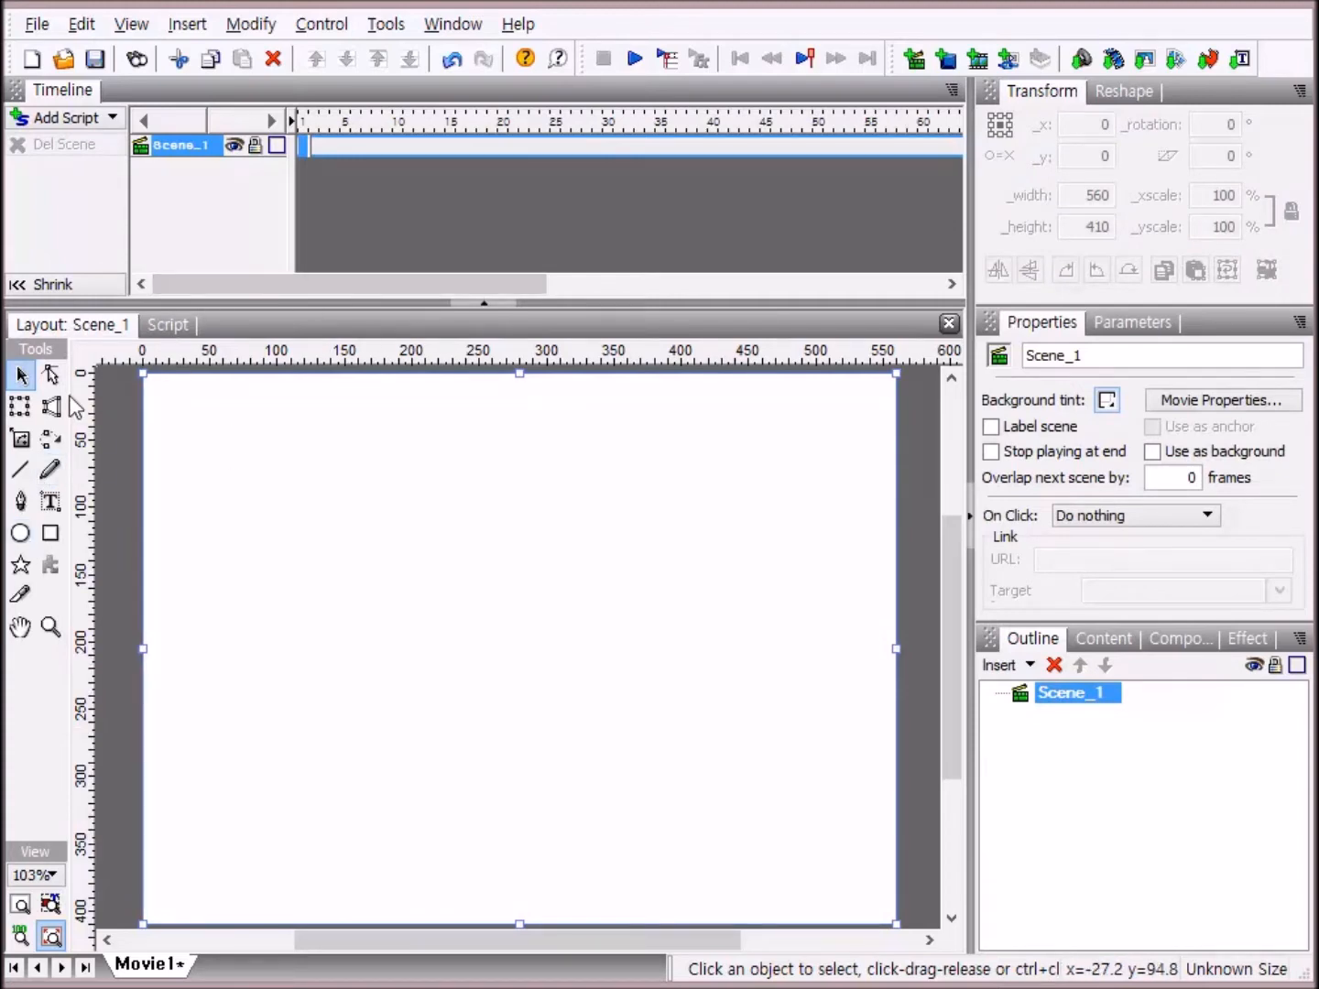
Set the Pen tool's fill to Solid with a light cyan colour.
left_click(27, 503)
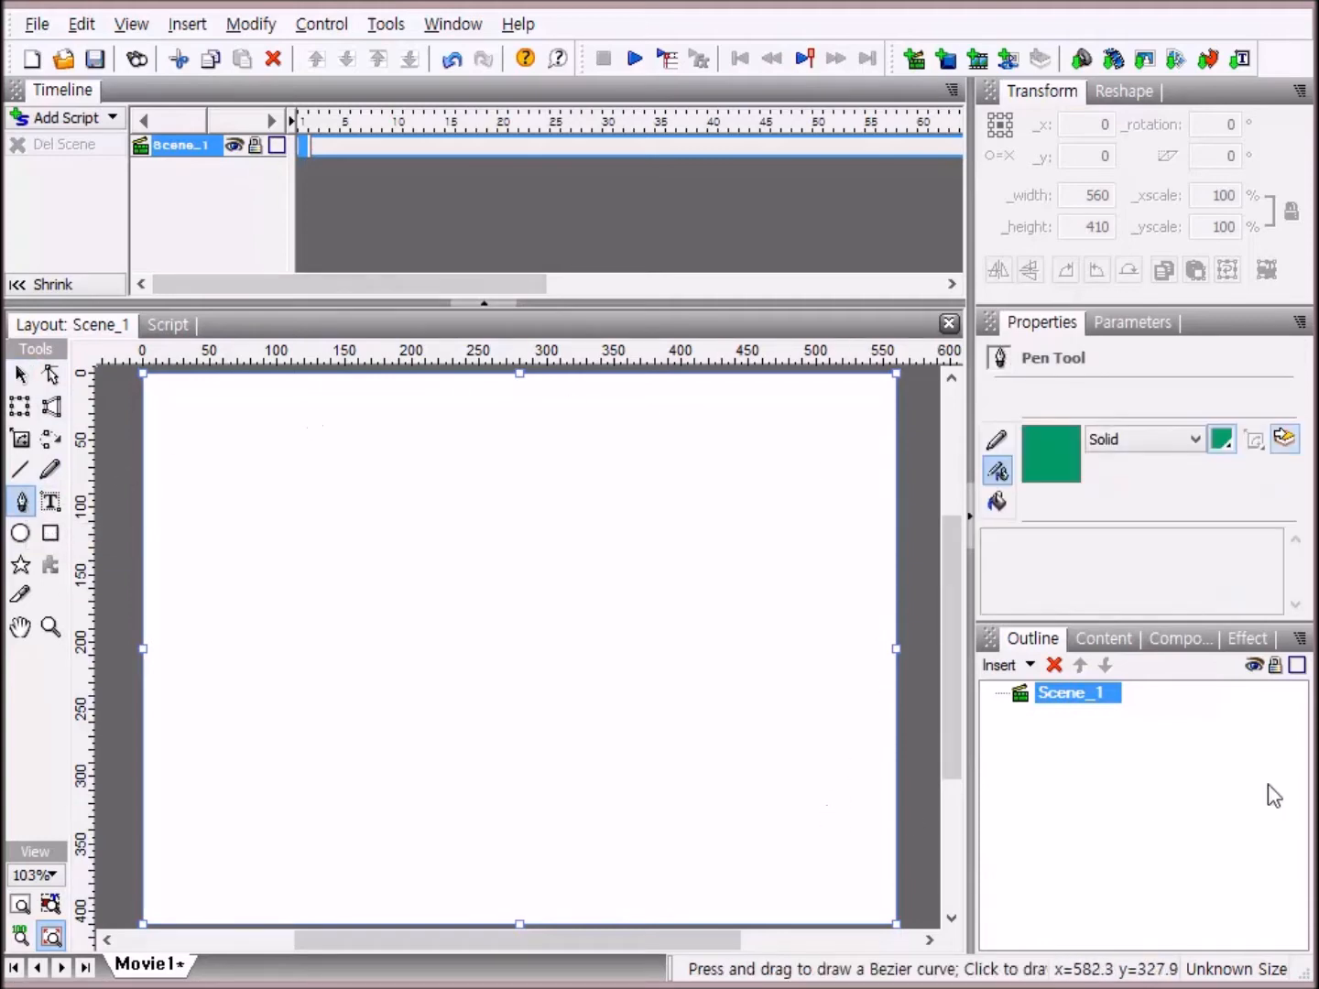
left_click(998, 505)
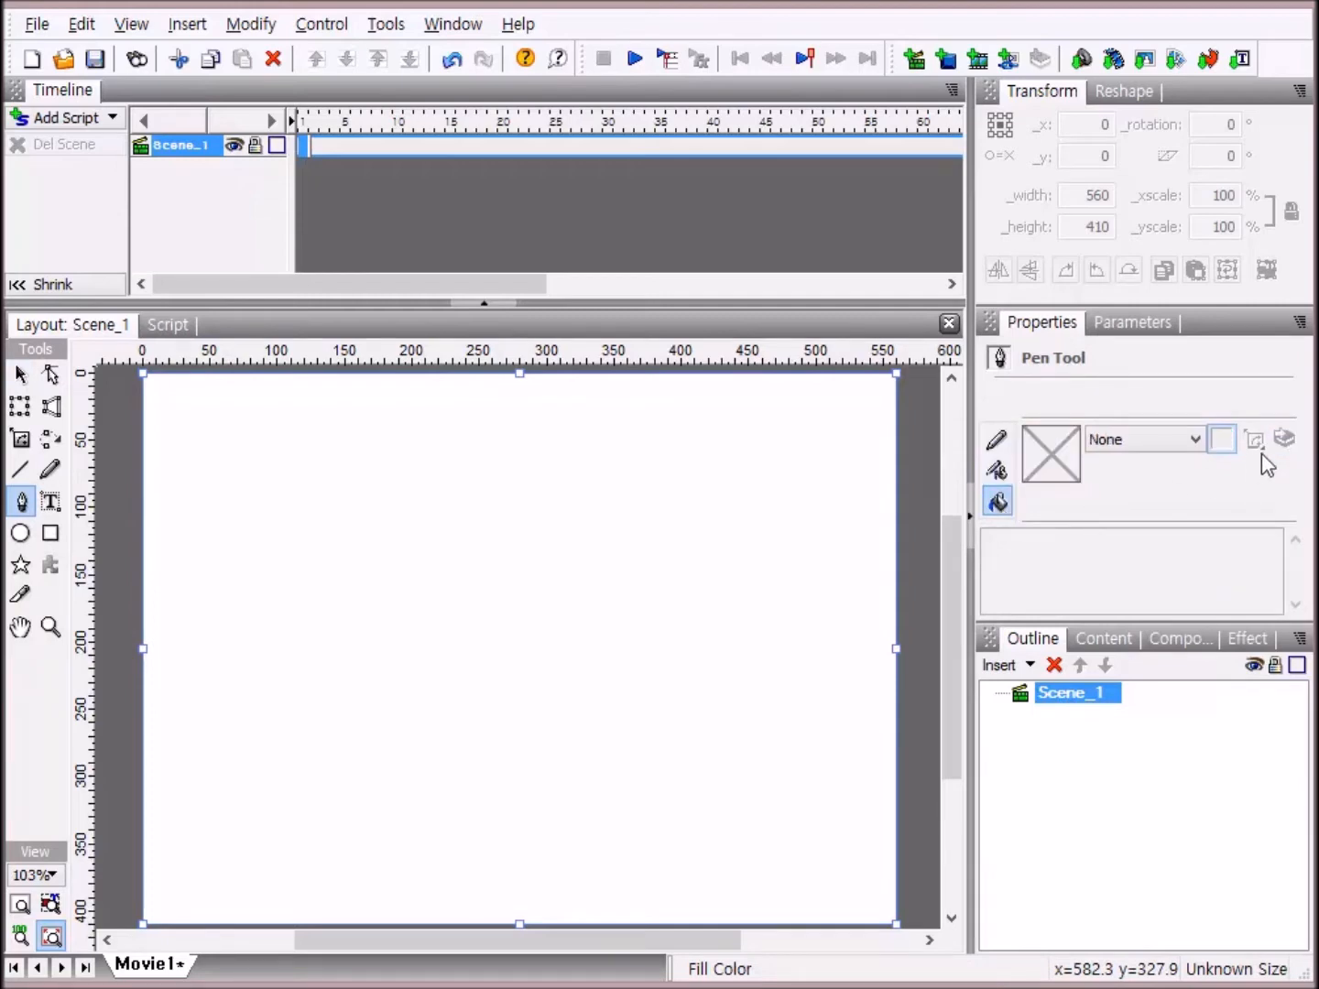
left_click(1194, 439)
left_click(1146, 484)
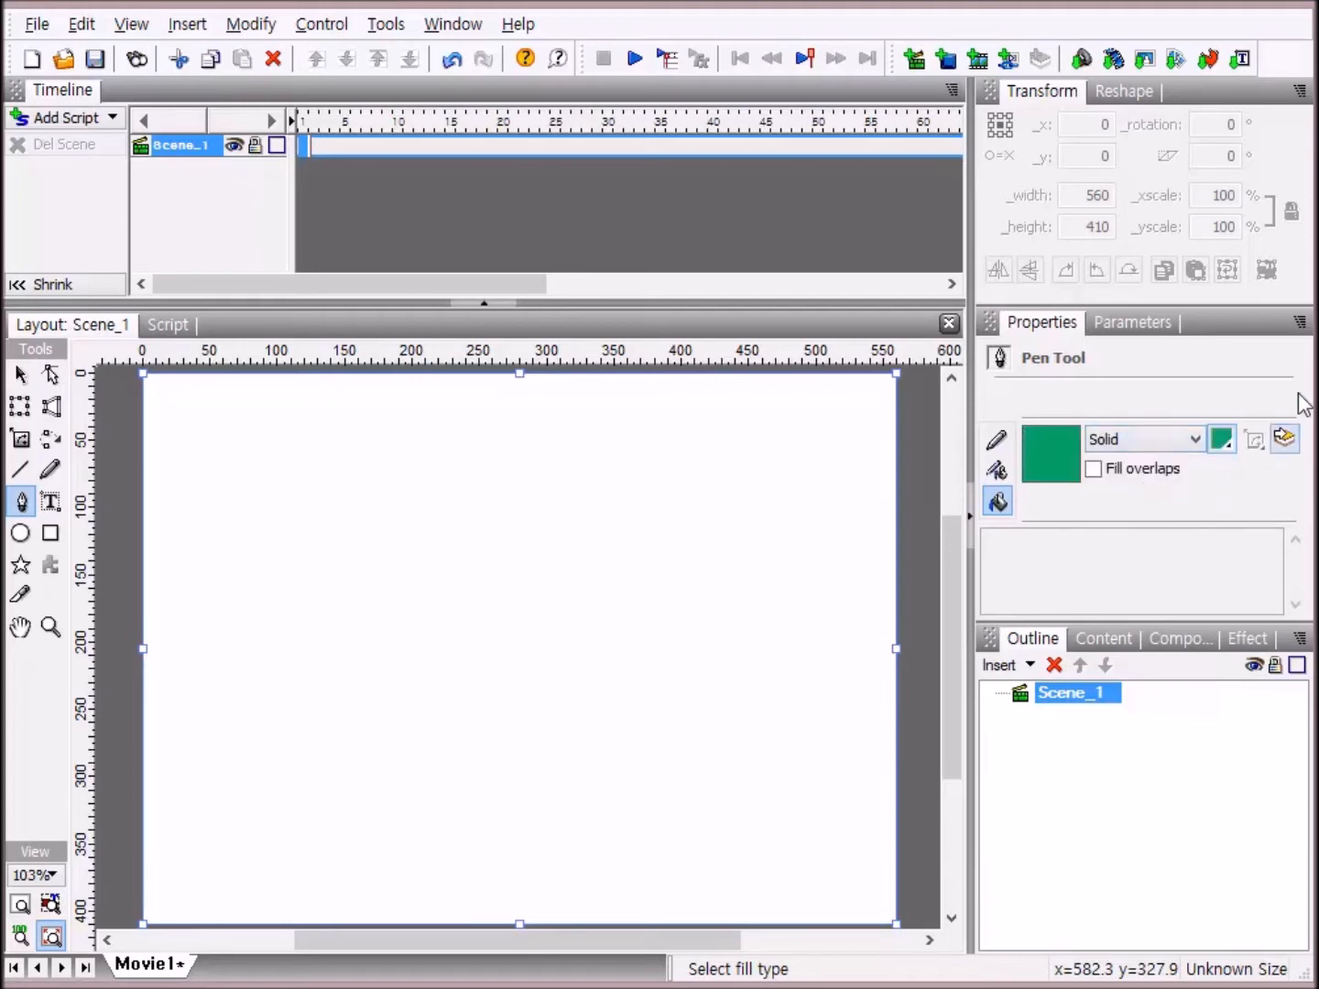
left_click(1223, 439)
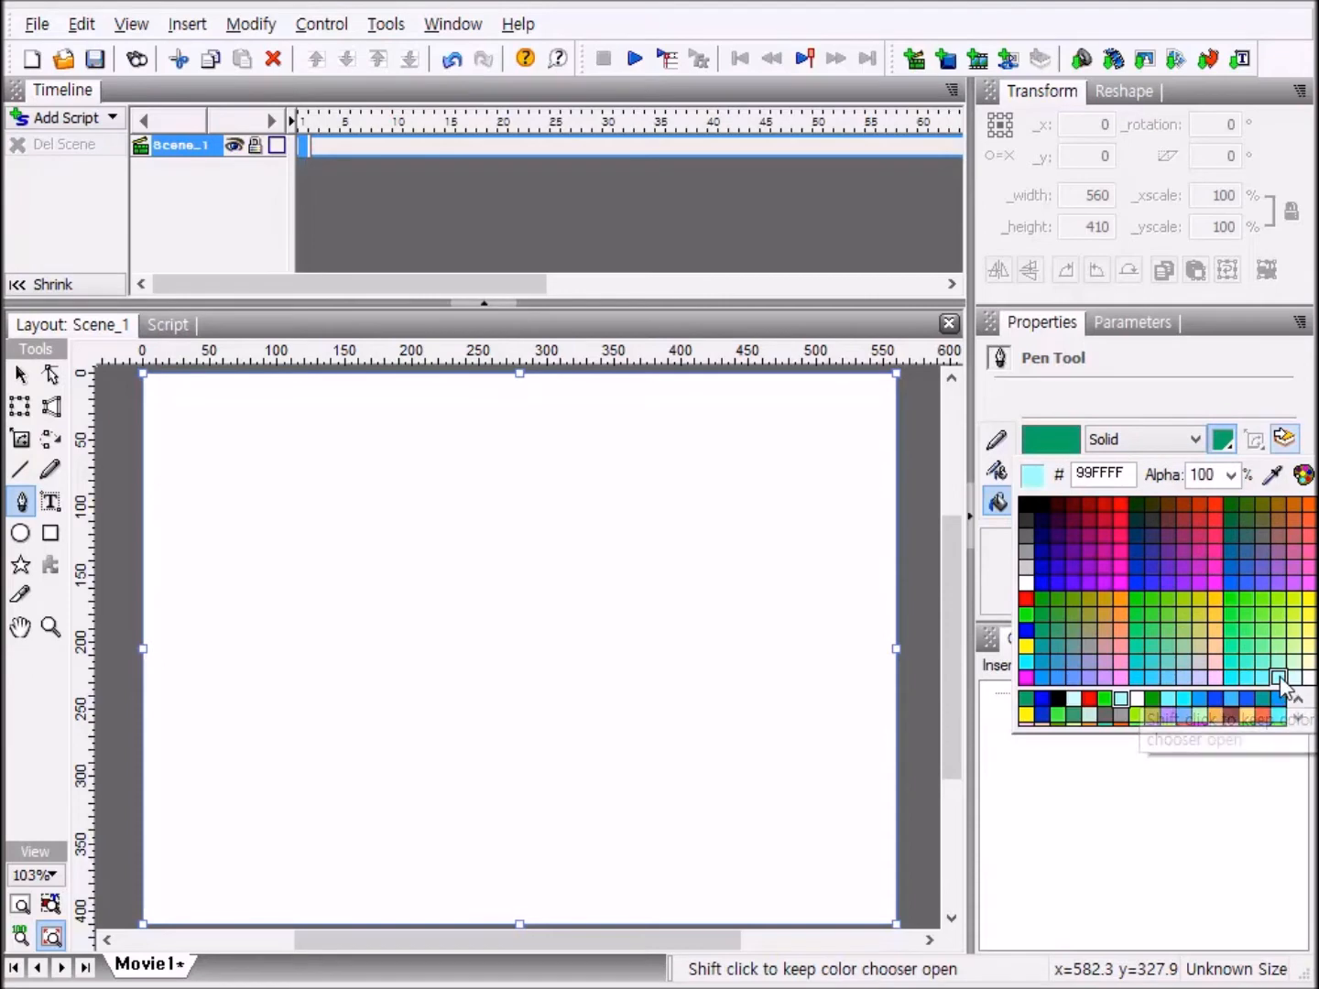
left_click(1293, 679)
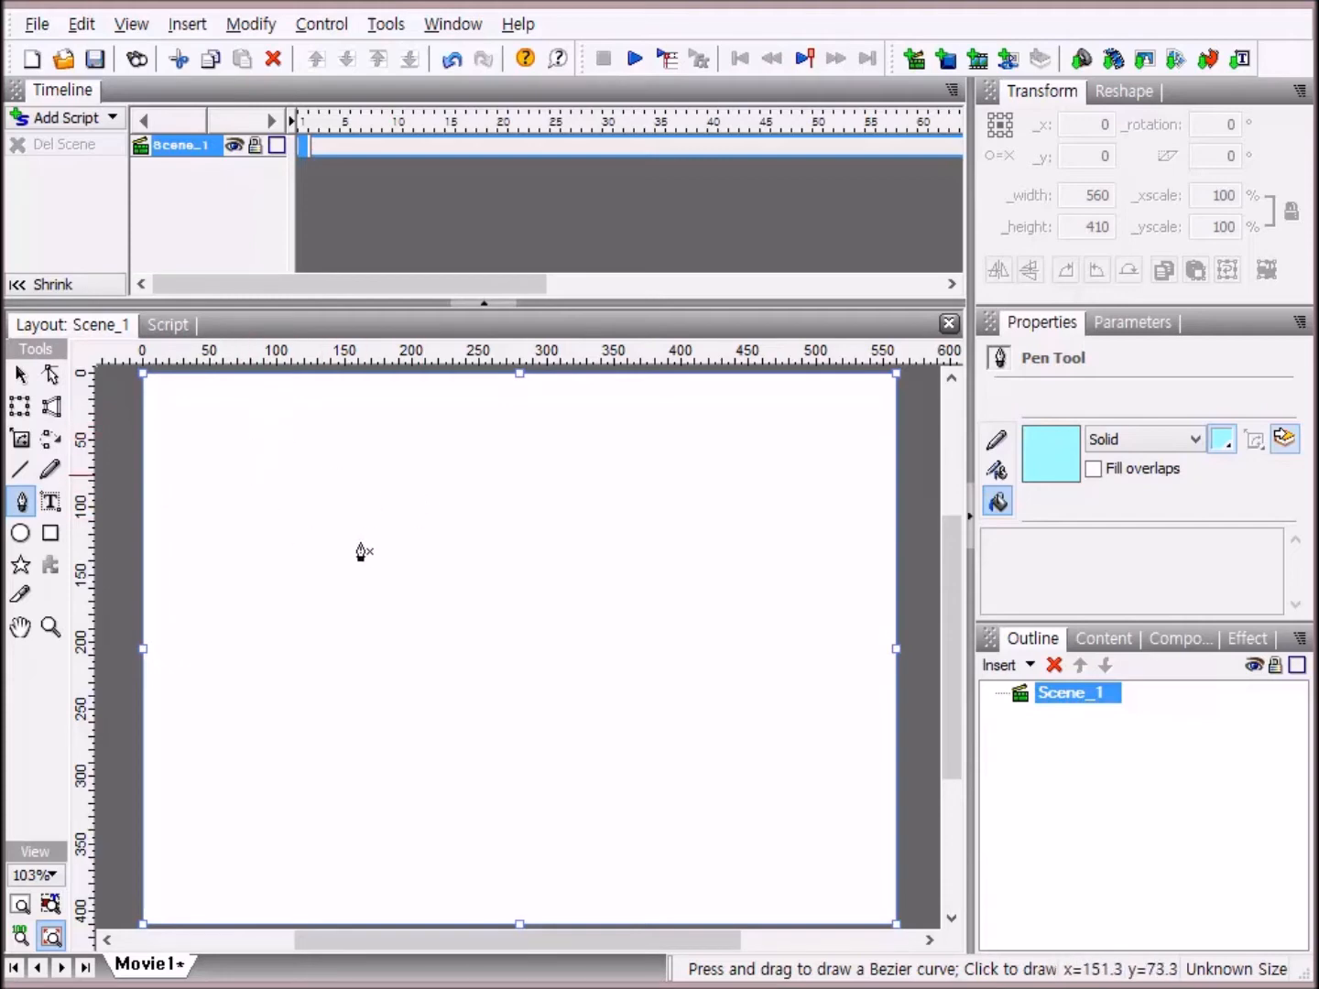
Draw a single curved segment about 122 by 160 px with the Pen tool in the upper-left part of the scene.
left_click(264, 427)
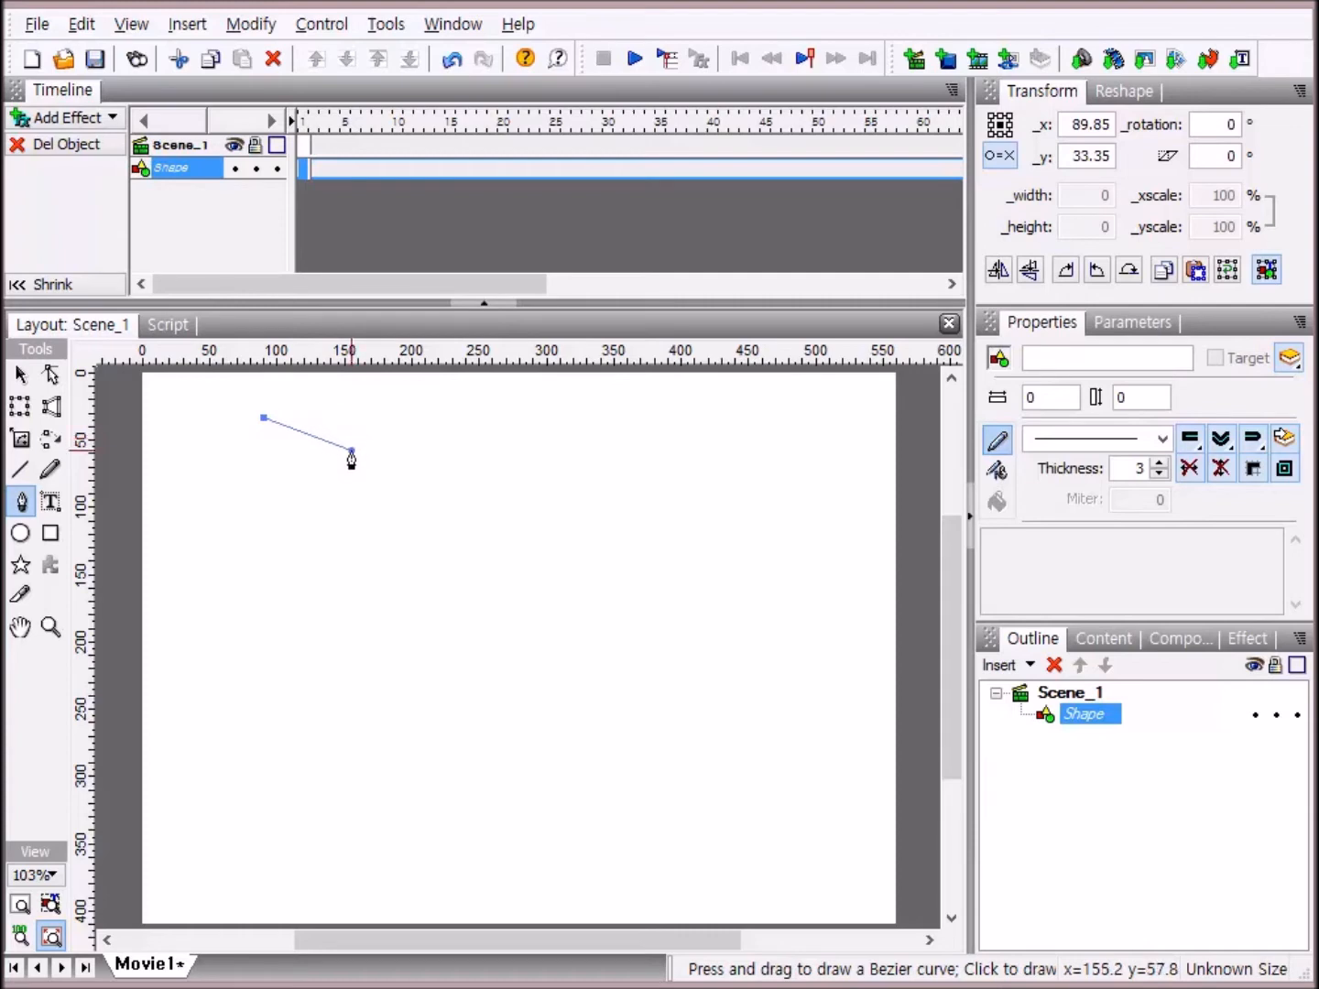
left_click(352, 448)
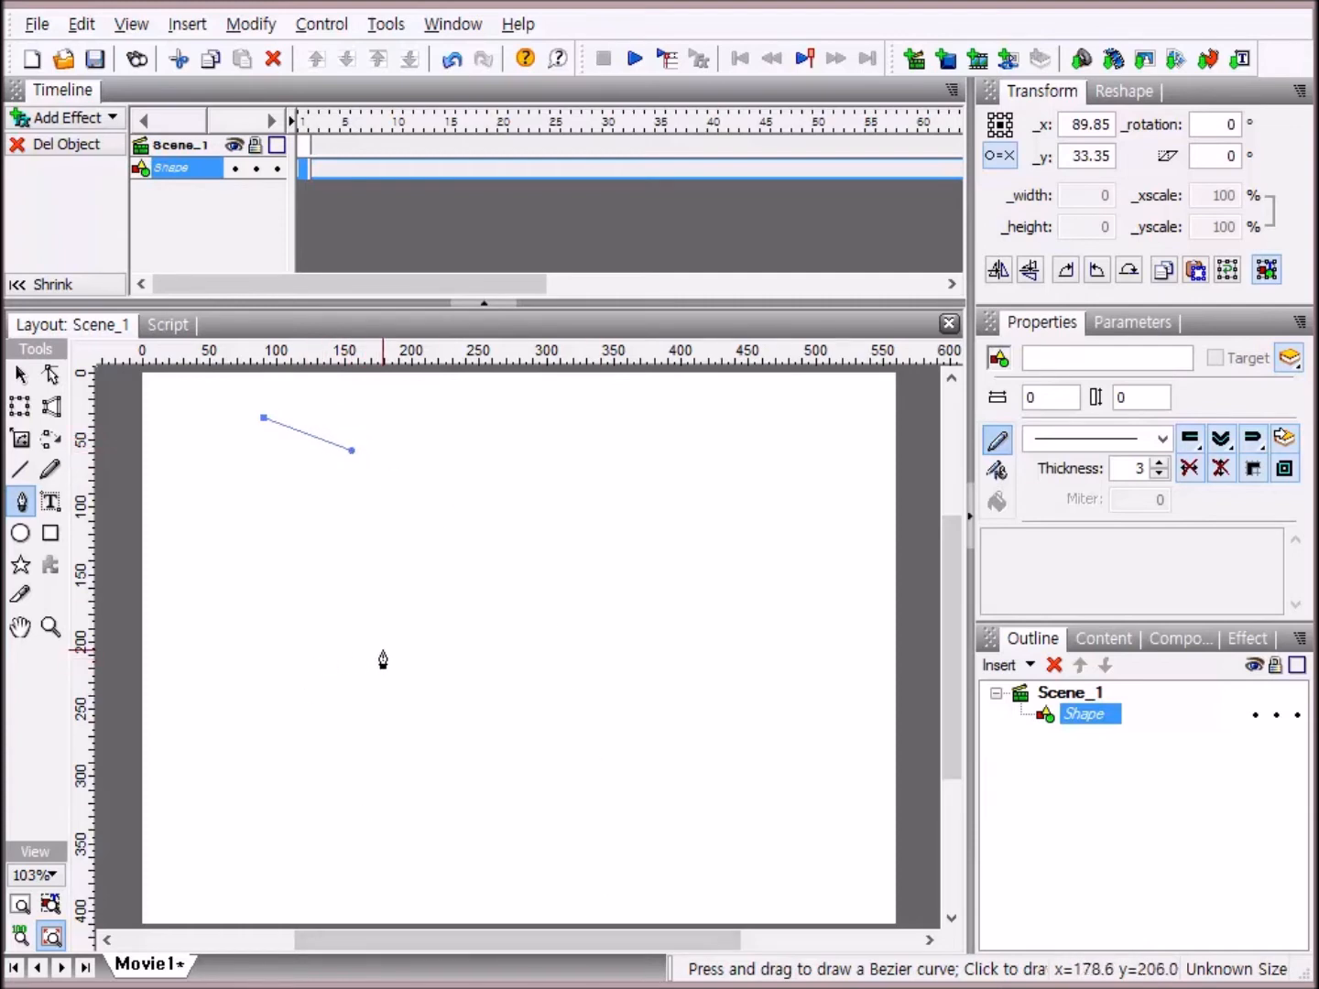
left_click(428, 640)
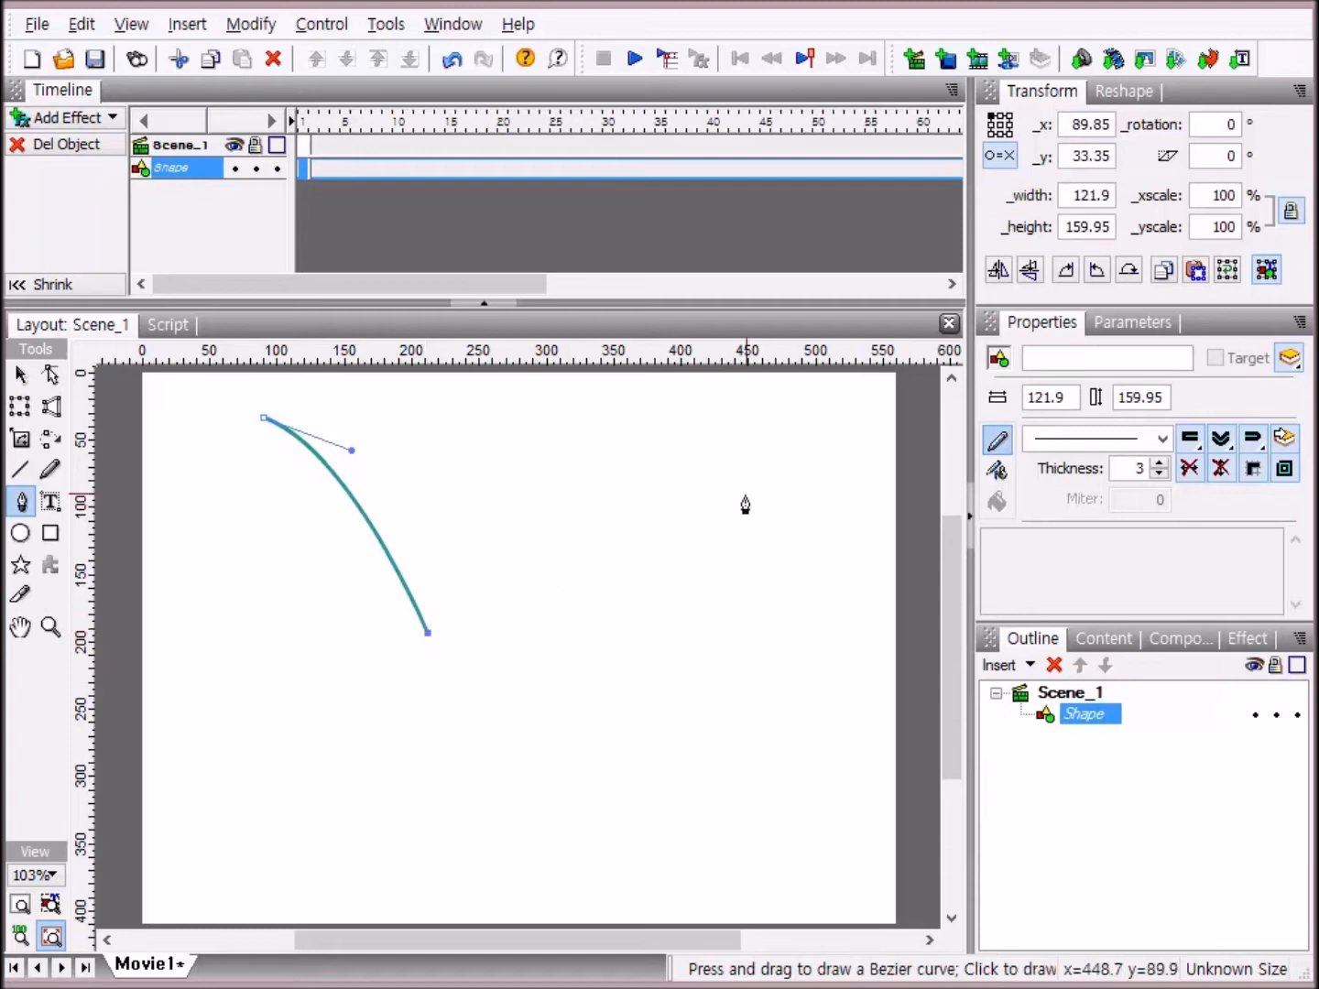
Set the curve's stroke to solid black for the Pen tool and delete the curve from the scene.
left_click(998, 469)
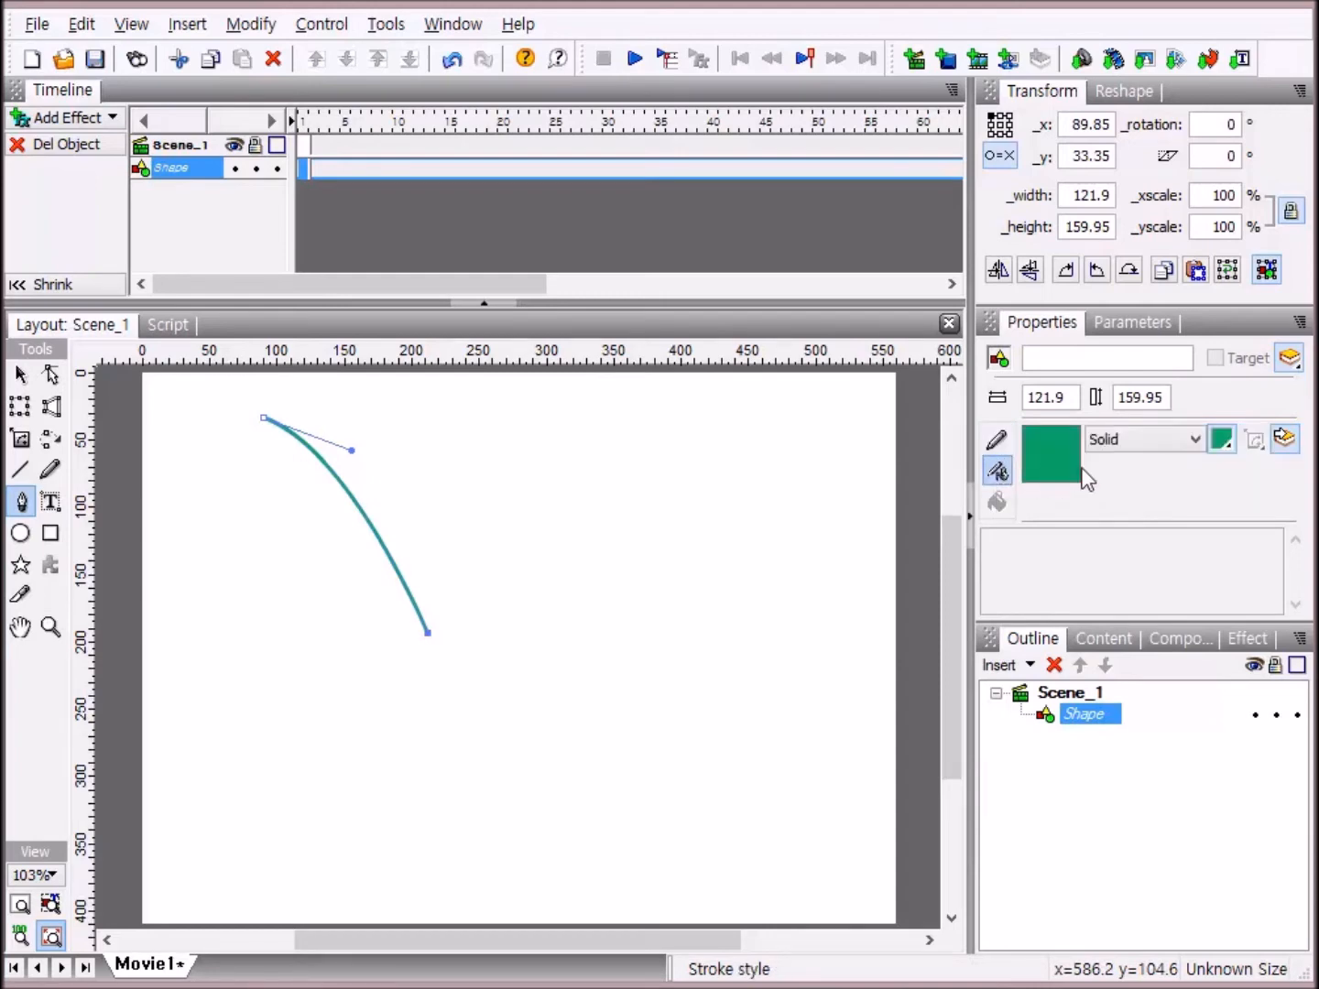
left_click(1222, 440)
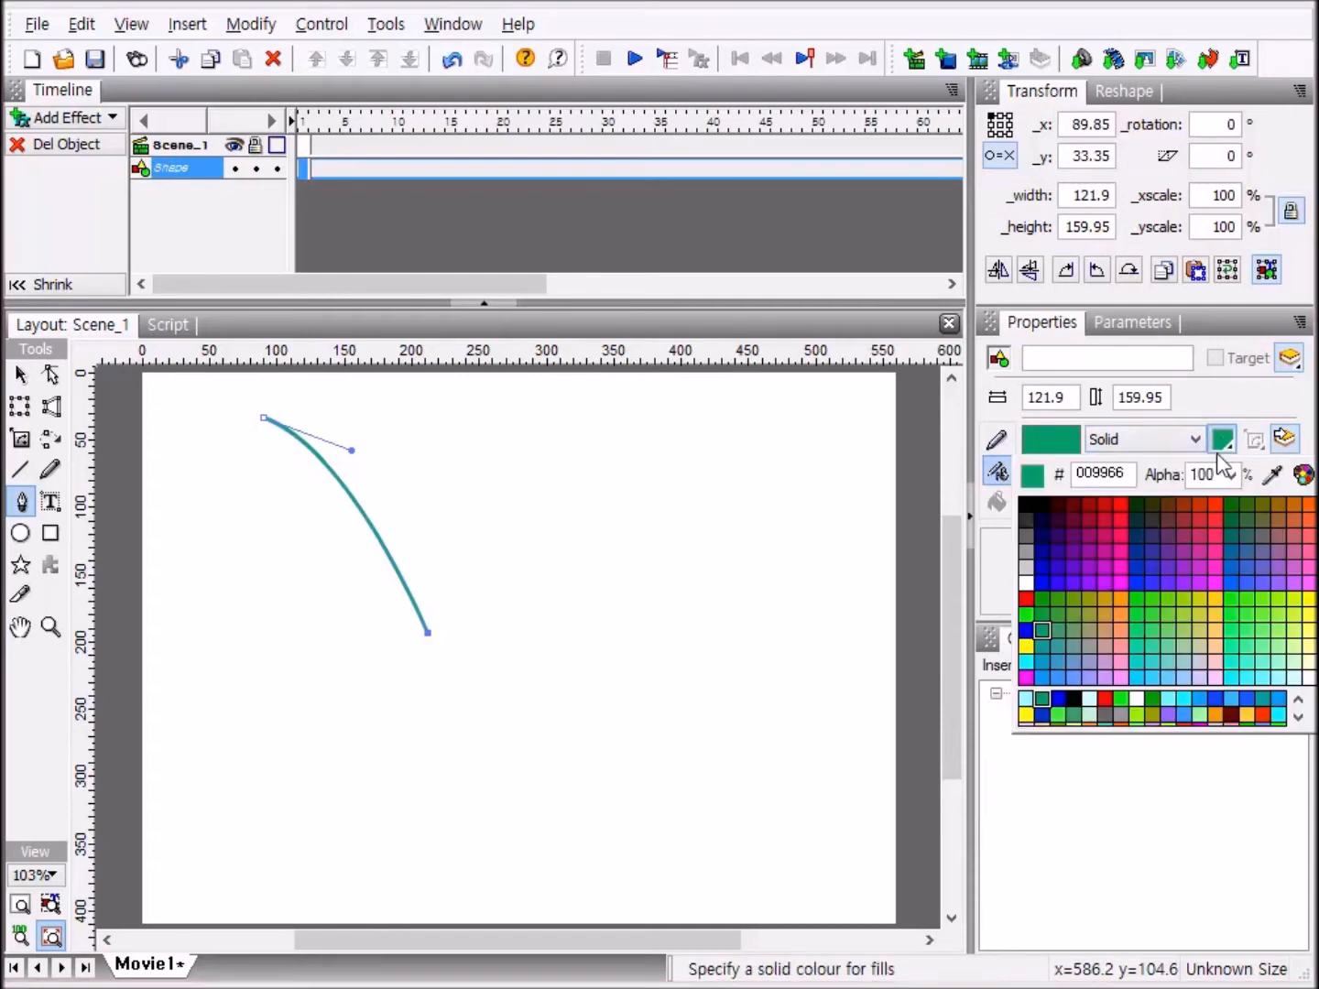
left_click(1029, 505)
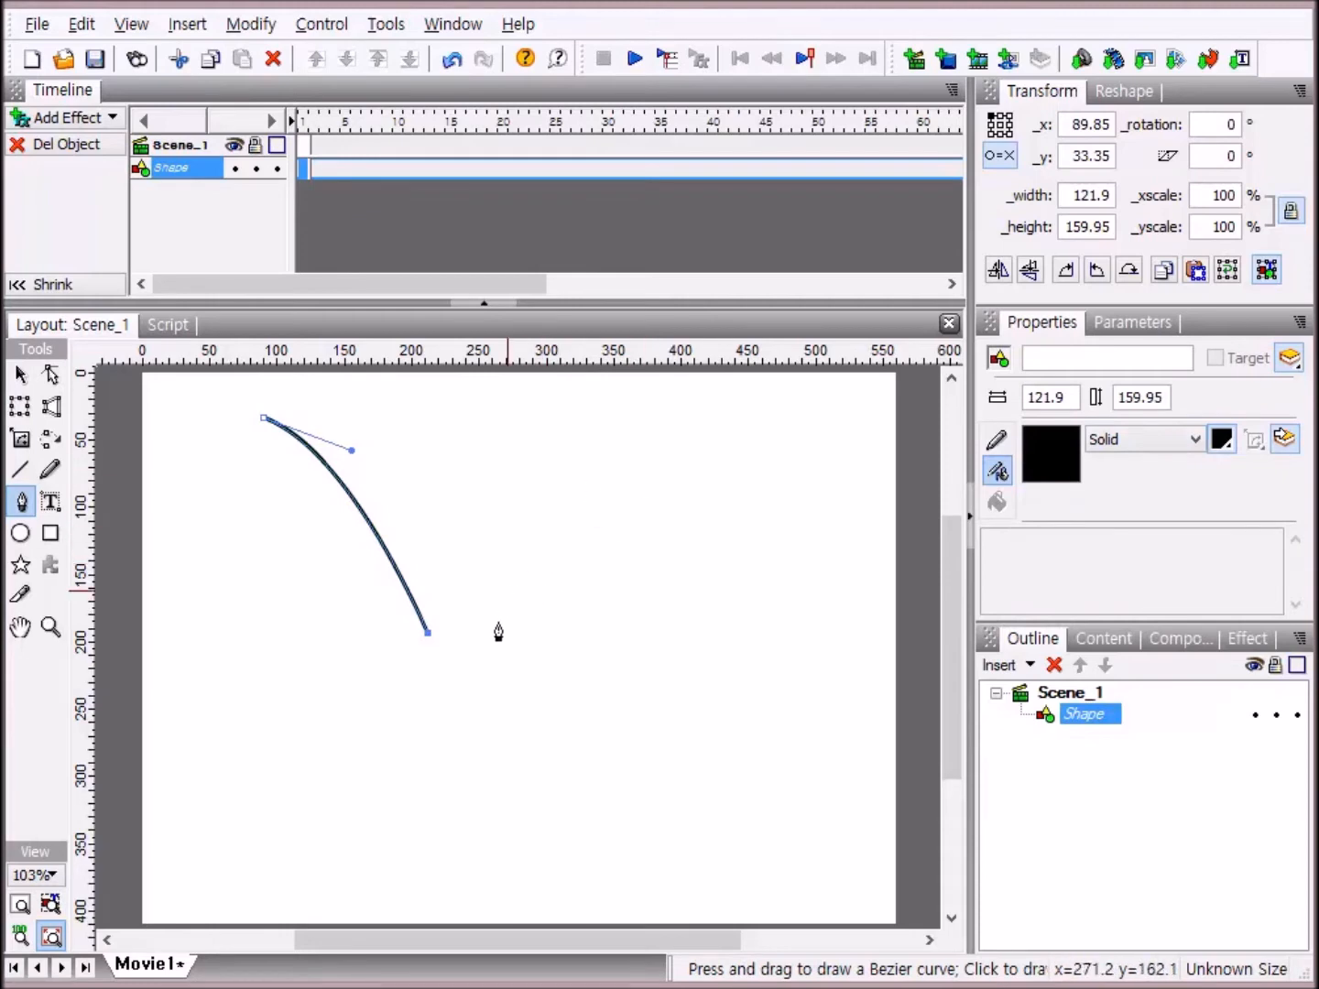
left_click(1052, 666)
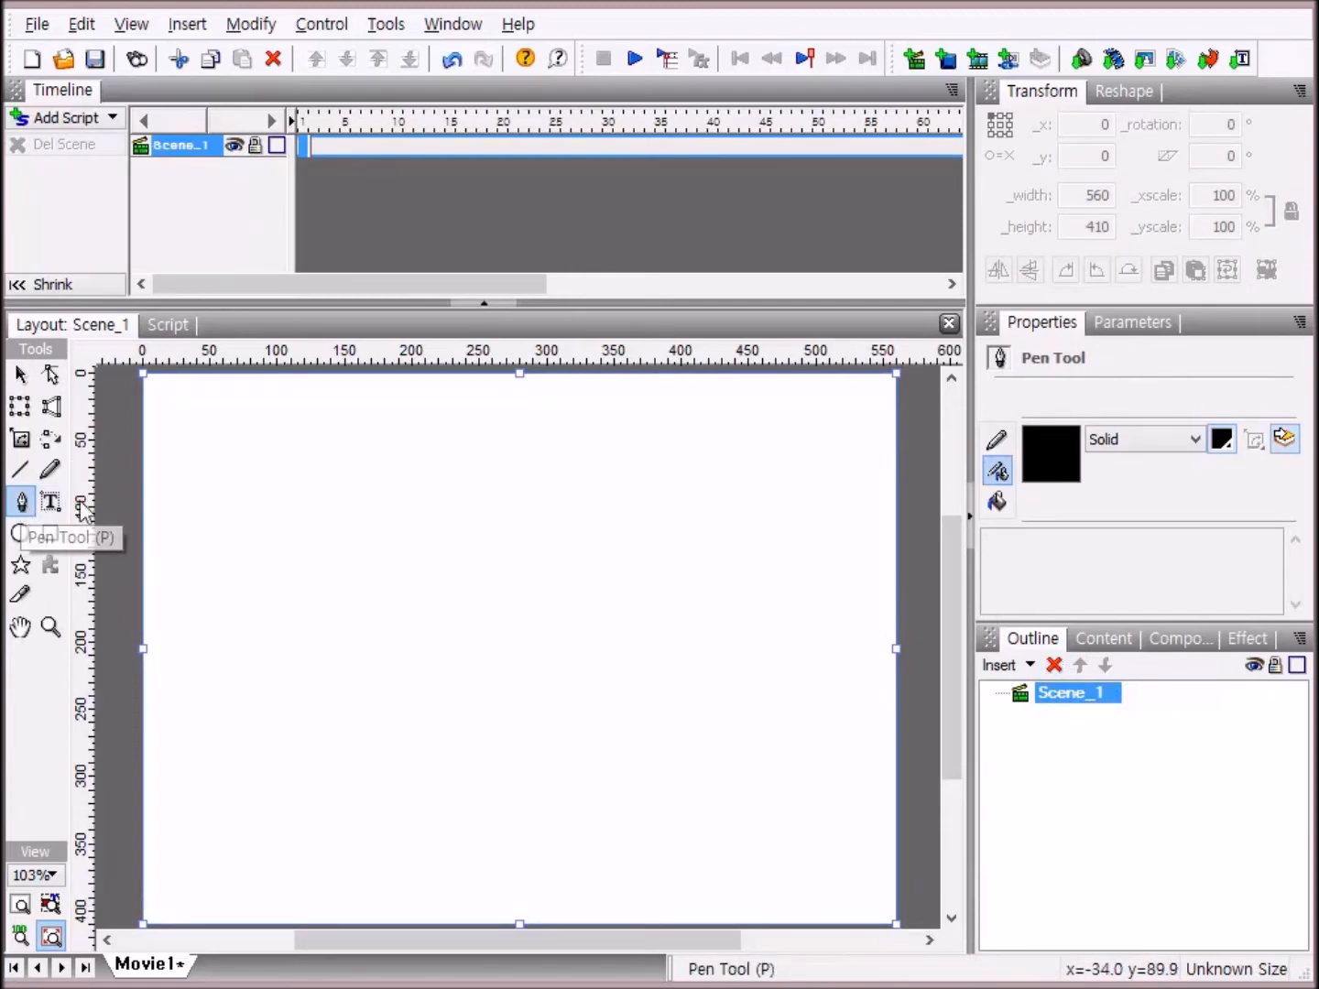
Draw a Pen path with smooth anchors forming a valley and a peak about 198 by 132 px across the scene's upper part.
left_click(264, 418)
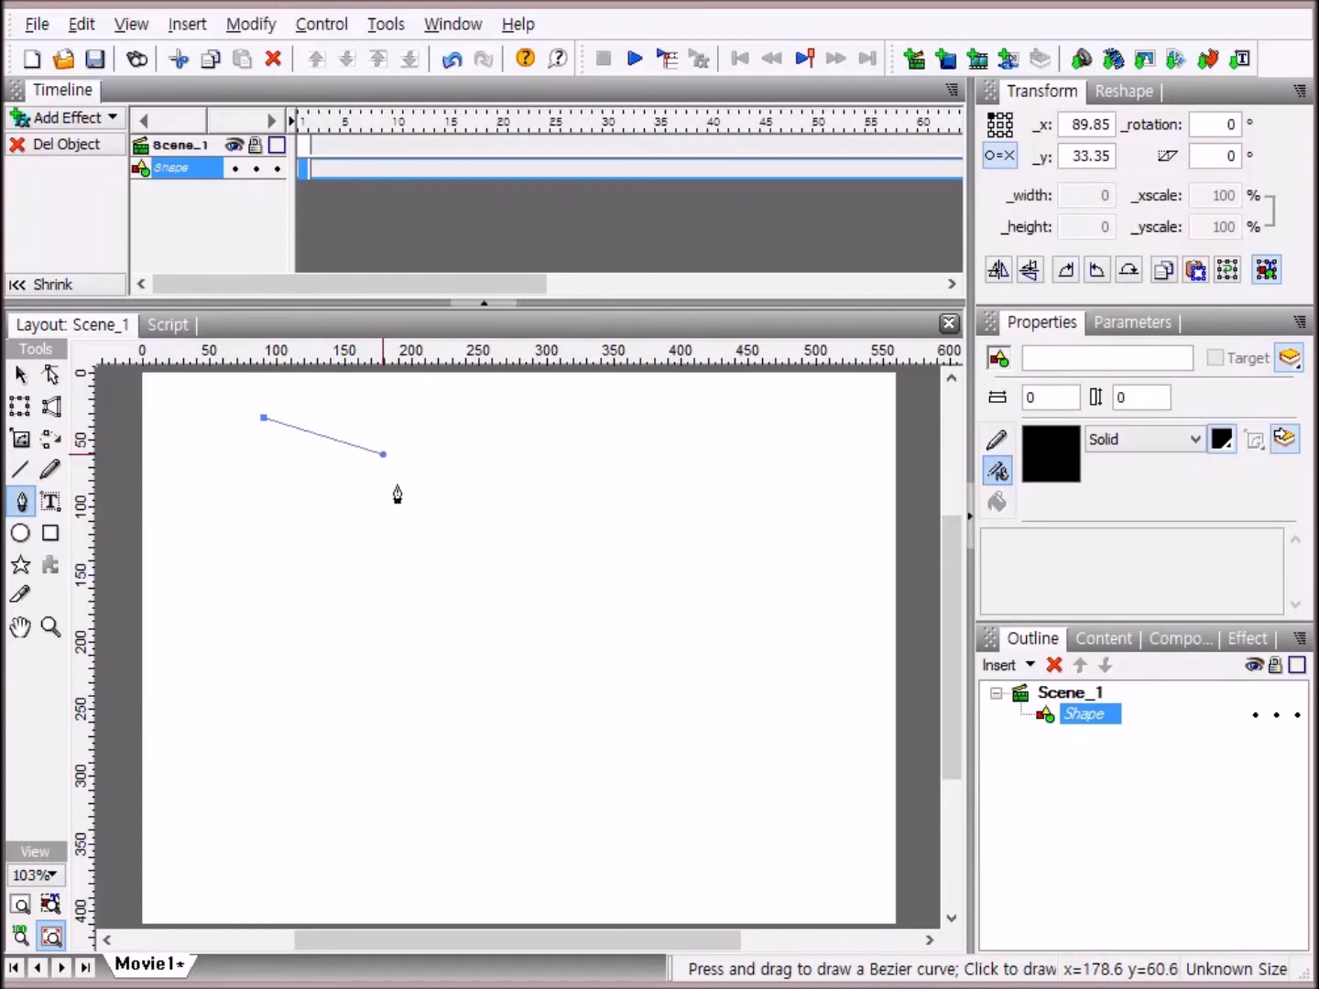
left_click(401, 604)
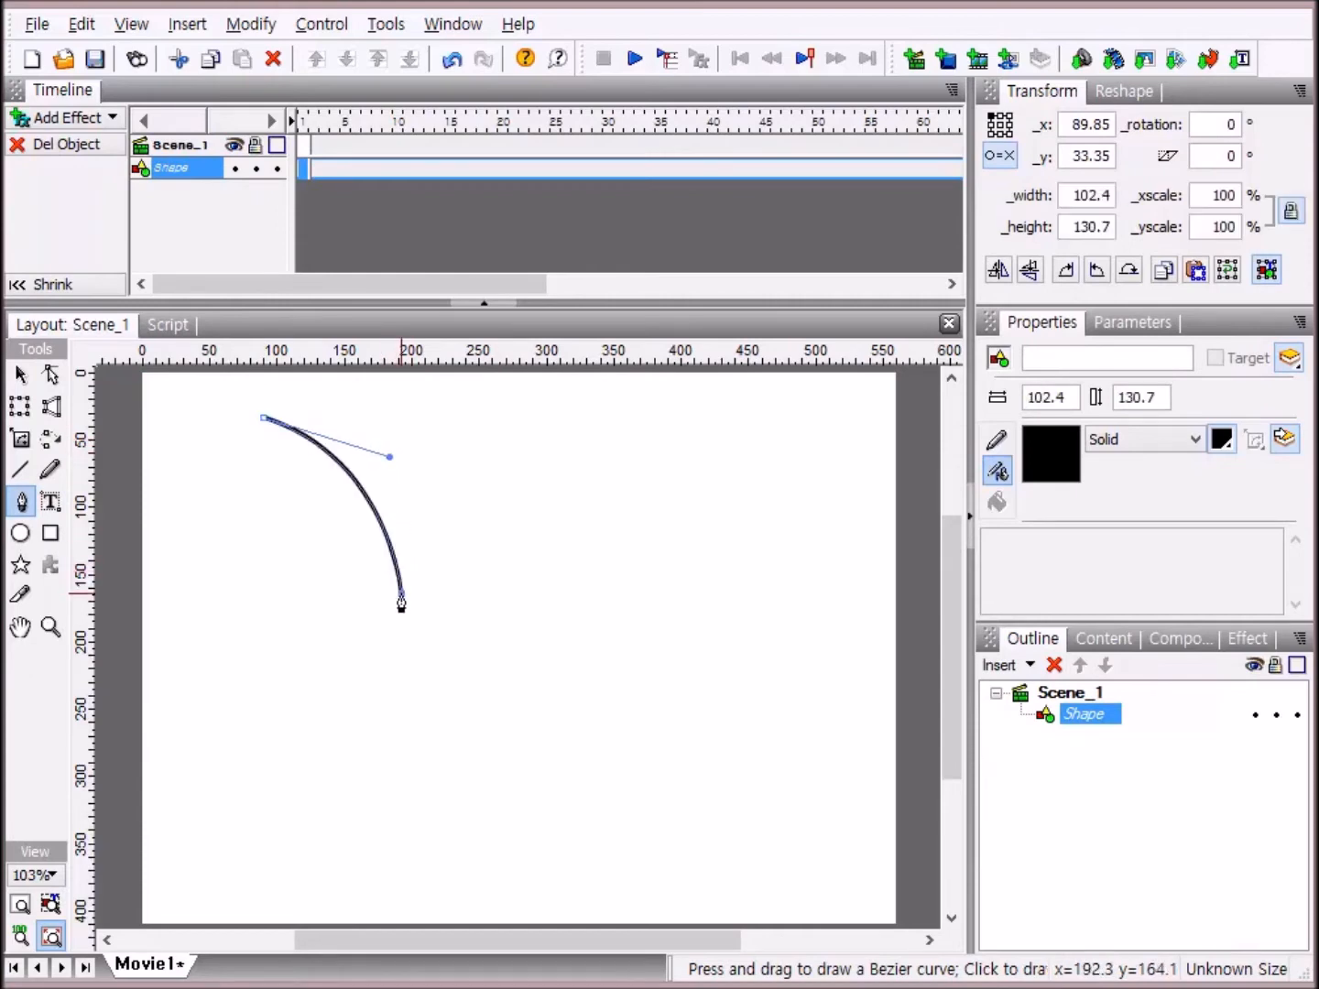
left_click_drag(403, 604, 475, 598)
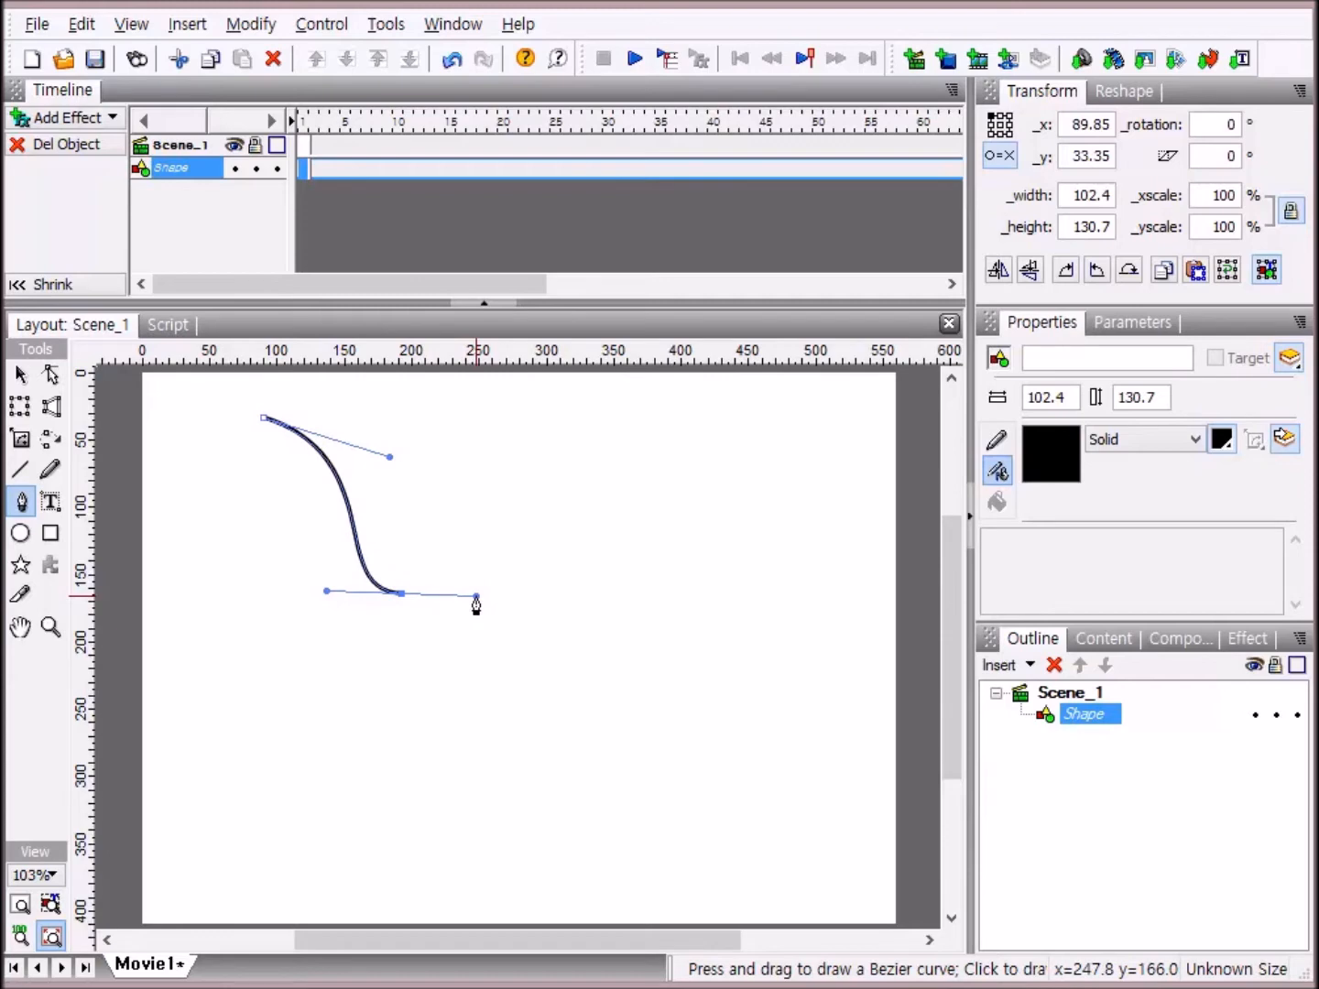
left_click_drag(477, 598, 485, 577)
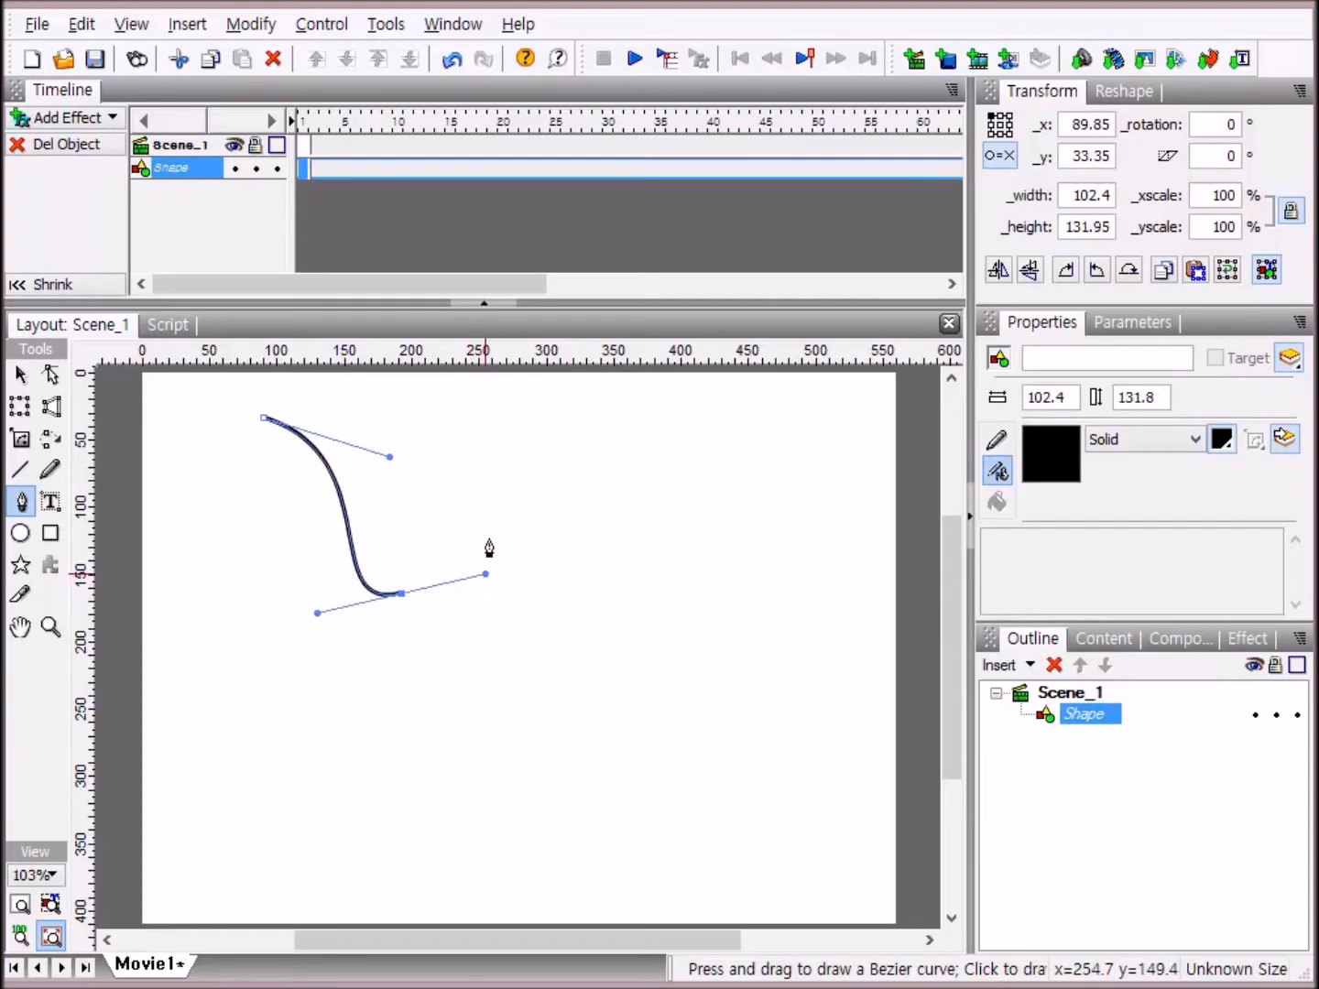
left_click(530, 448)
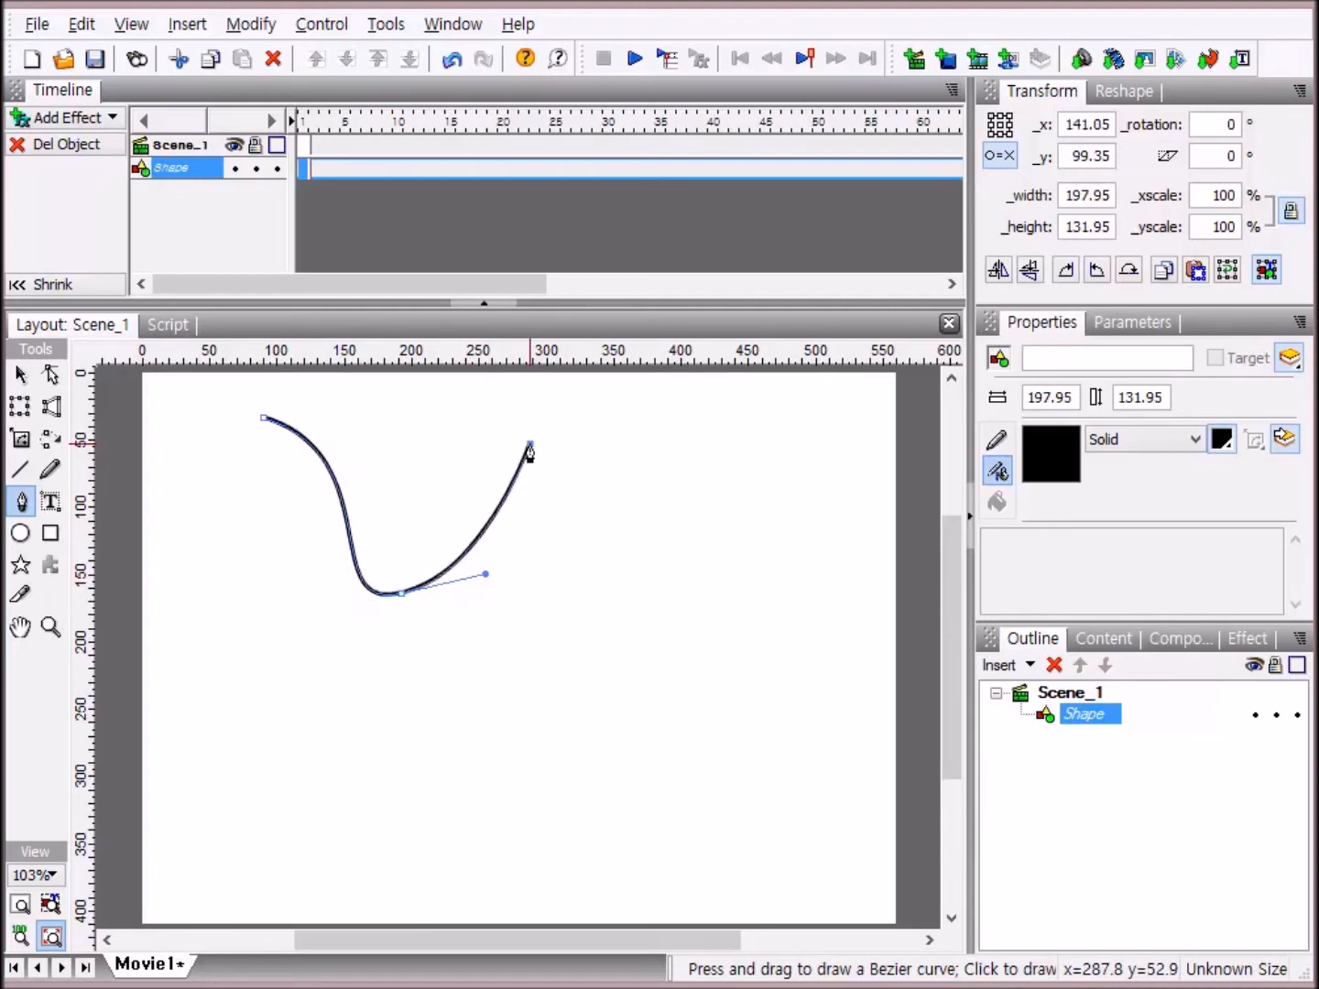
left_click_drag(563, 453, 613, 456)
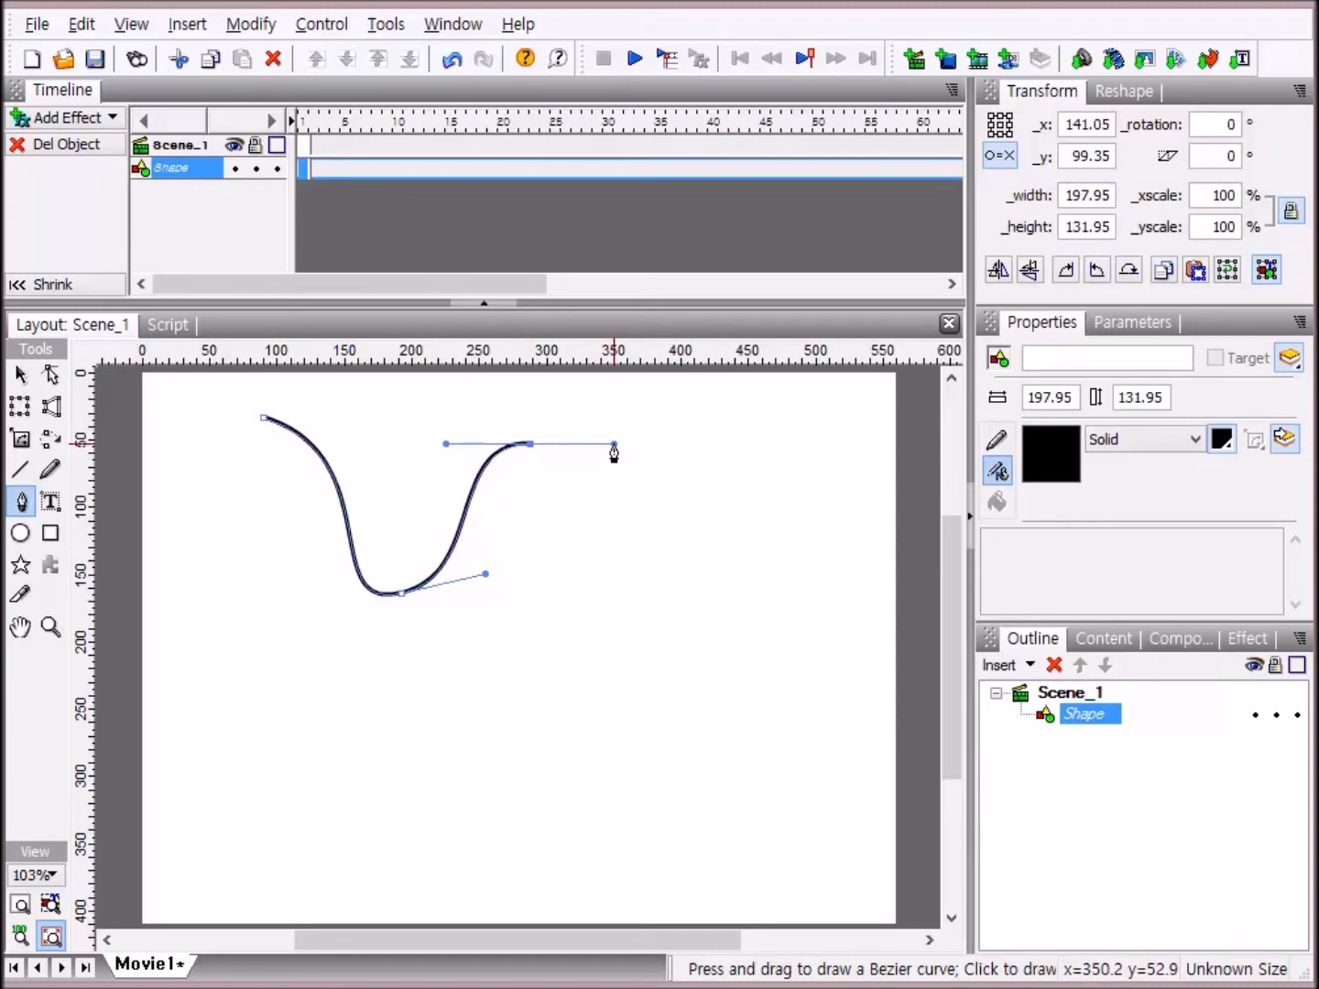
left_click_drag(614, 456, 614, 478)
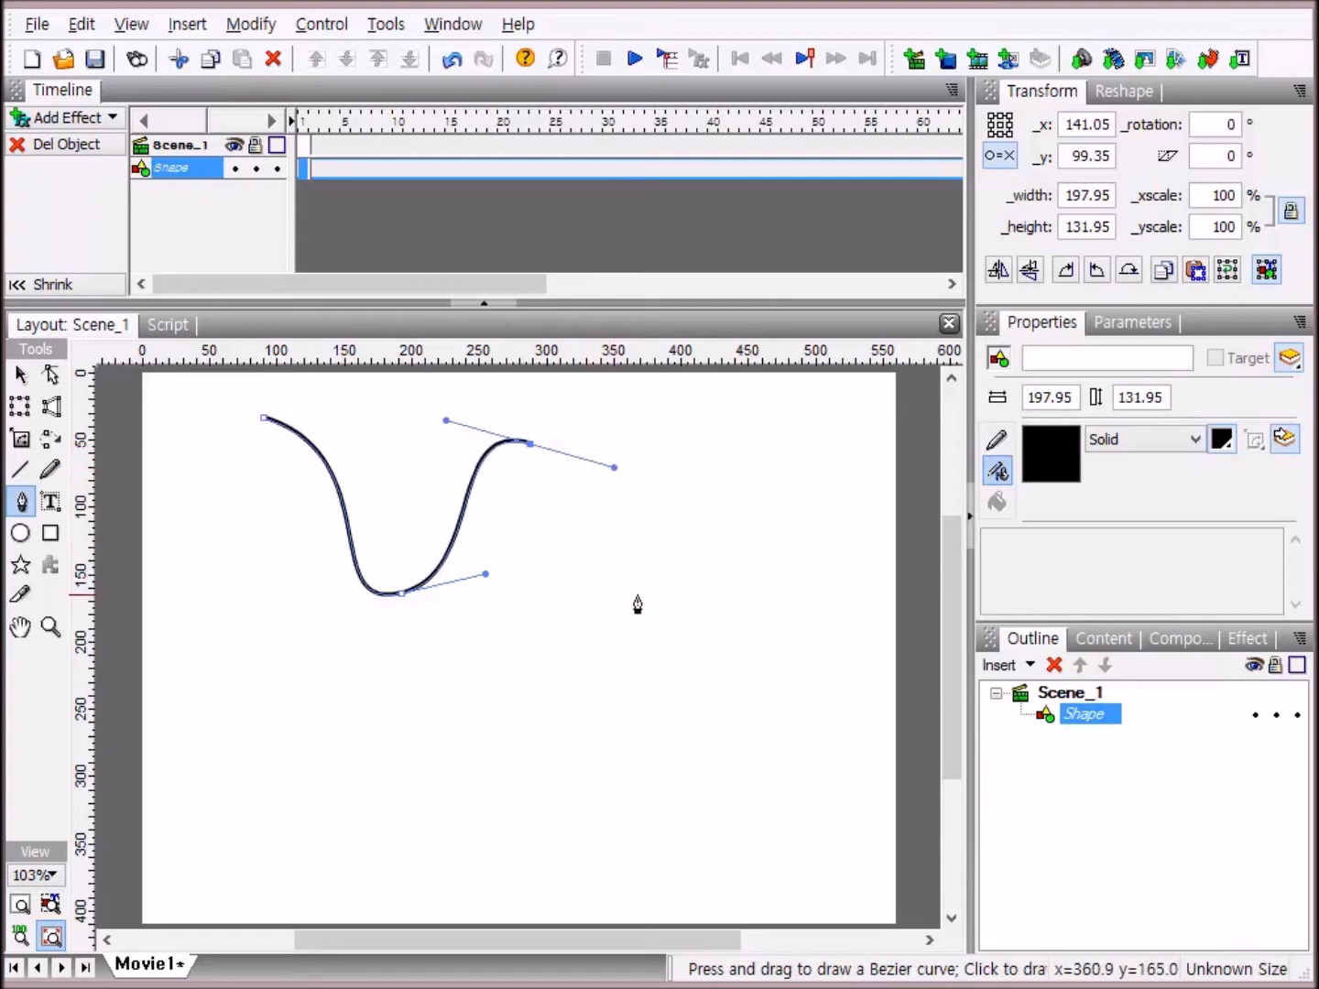
Extend the Pen path down the right side with two smooth curves, widening it to about 314 by 234 px.
left_click(626, 583)
left_click_drag(625, 580, 716, 577)
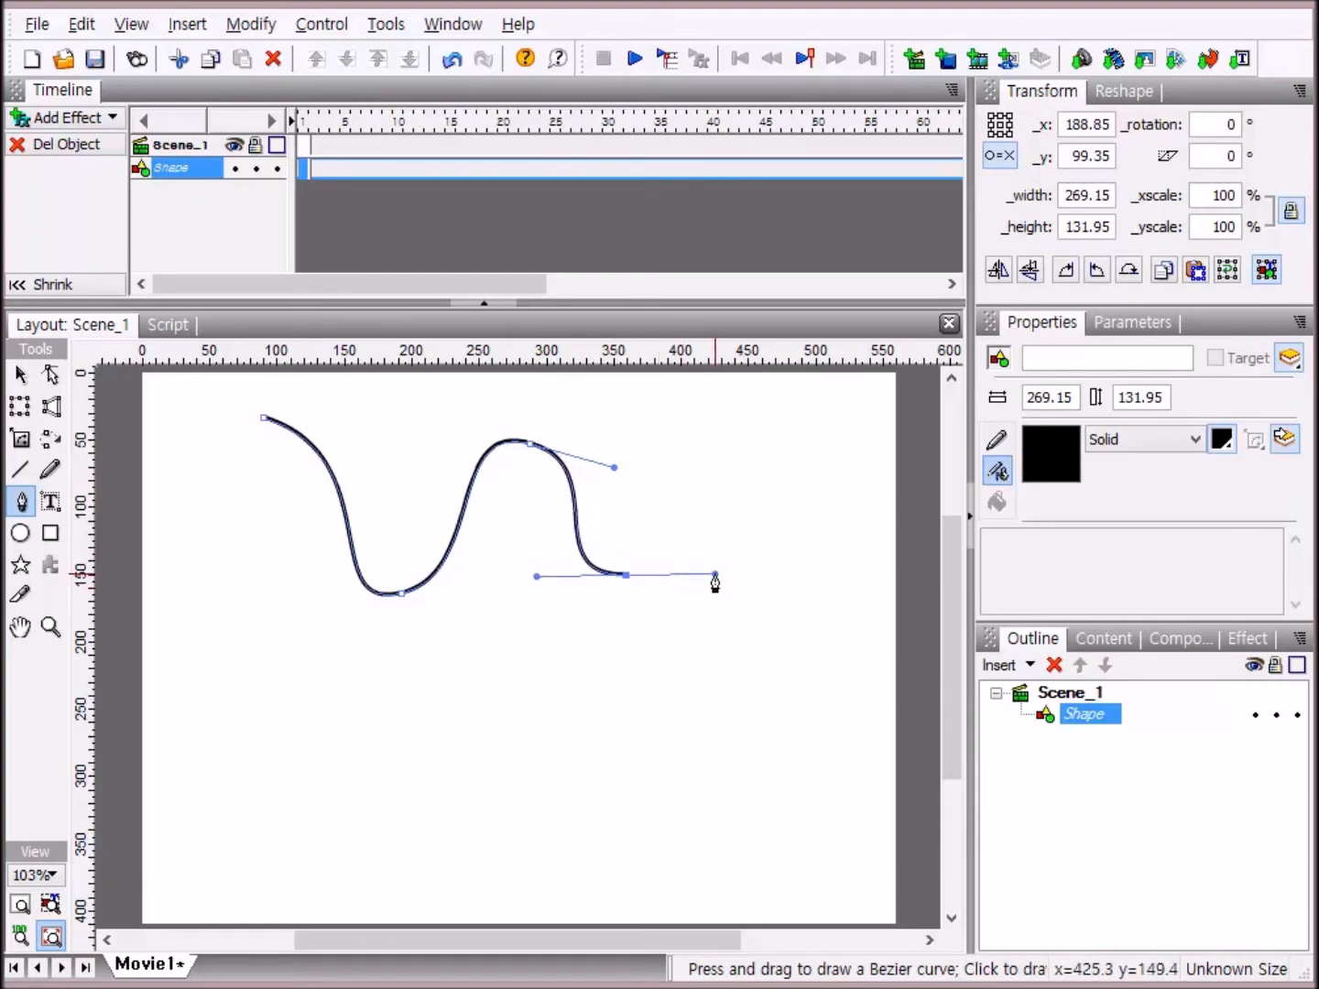
mouse_move(715, 575)
left_mouse_down()
mouse_move(705, 591)
mouse_move(729, 581)
mouse_move(718, 594)
left_mouse_up()
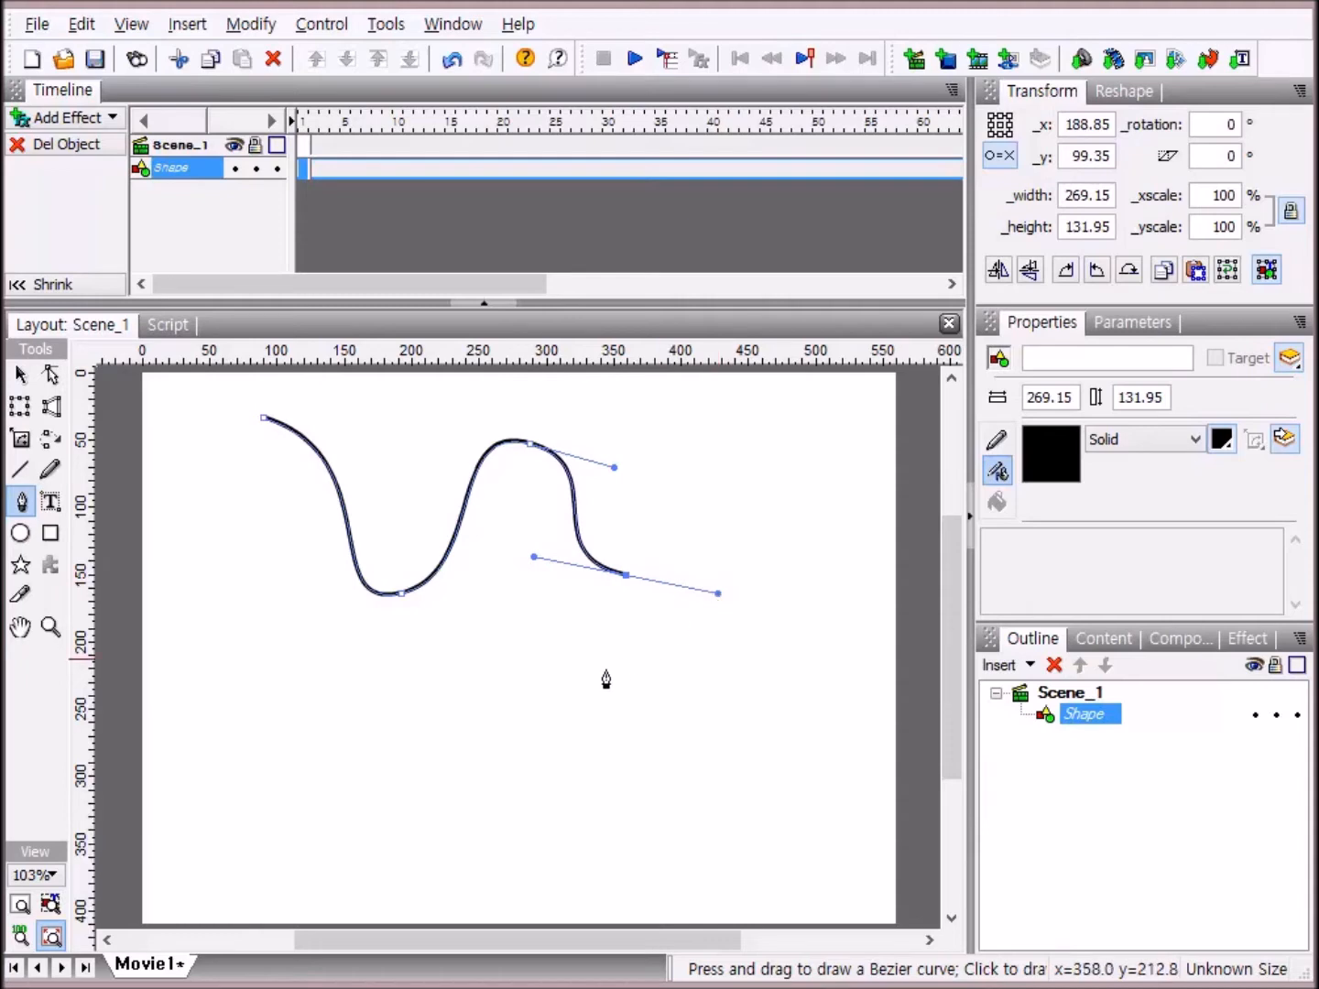
left_click(601, 736)
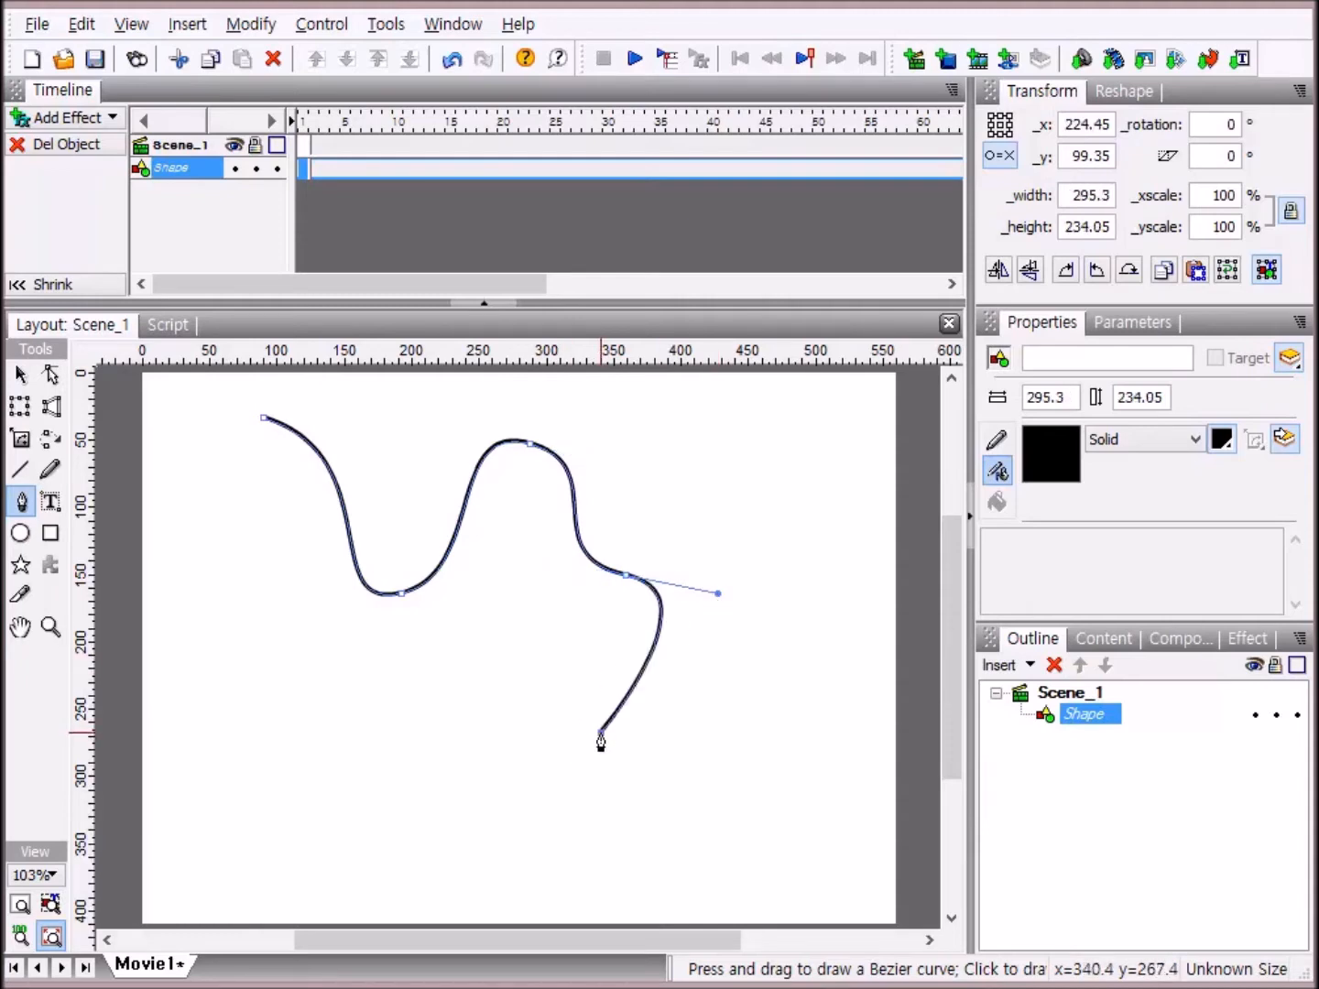
left_click_drag(601, 735, 499, 738)
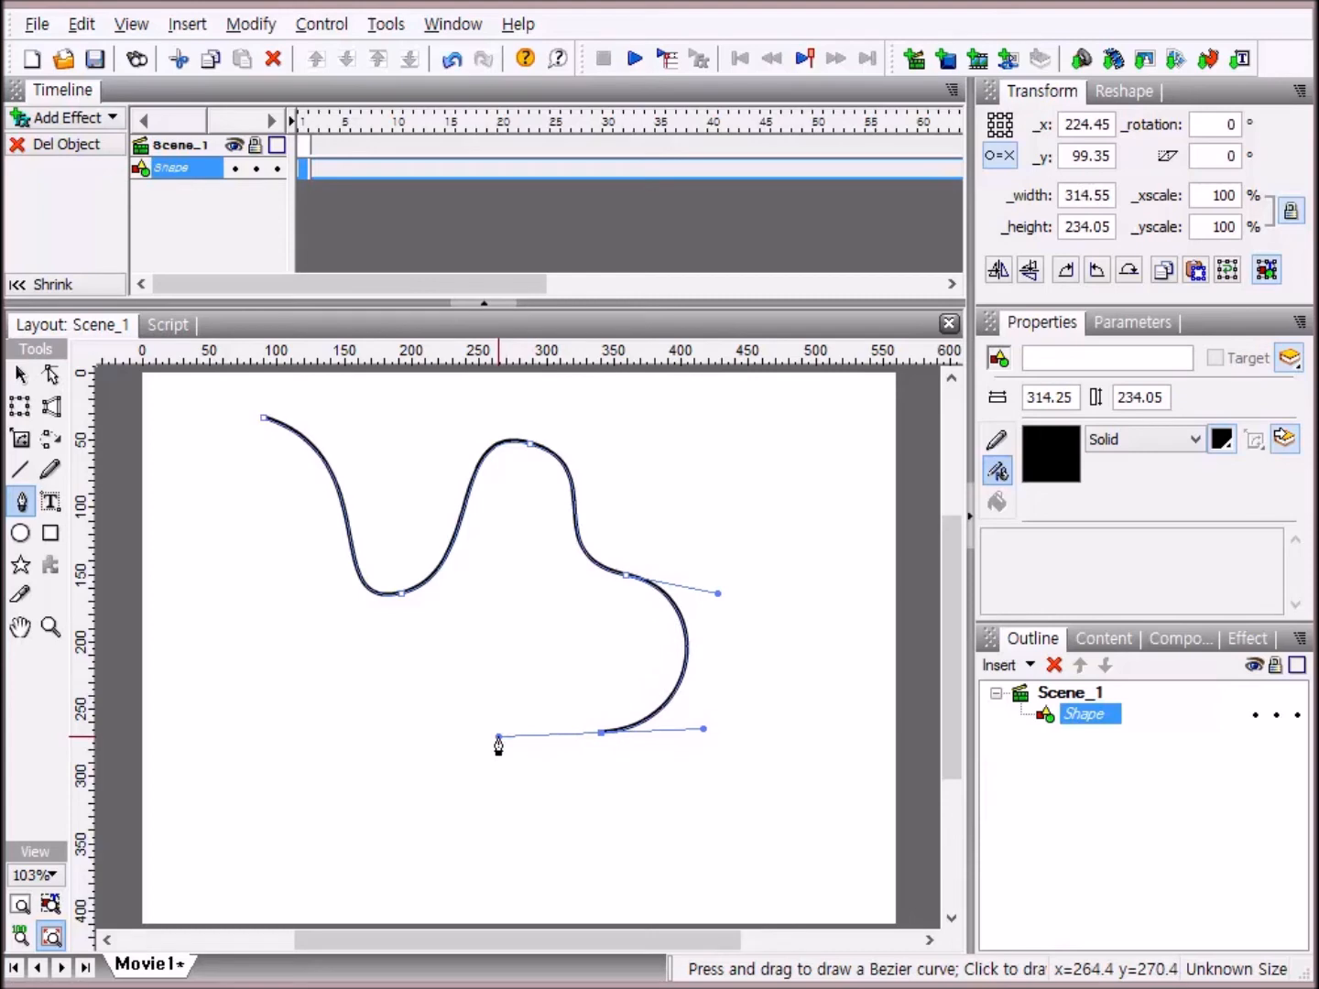
Continue the Pen path leftwards along the bottom with a smooth anchor, making it about 239 px high.
left_click(290, 711)
left_click_drag(289, 711, 223, 674)
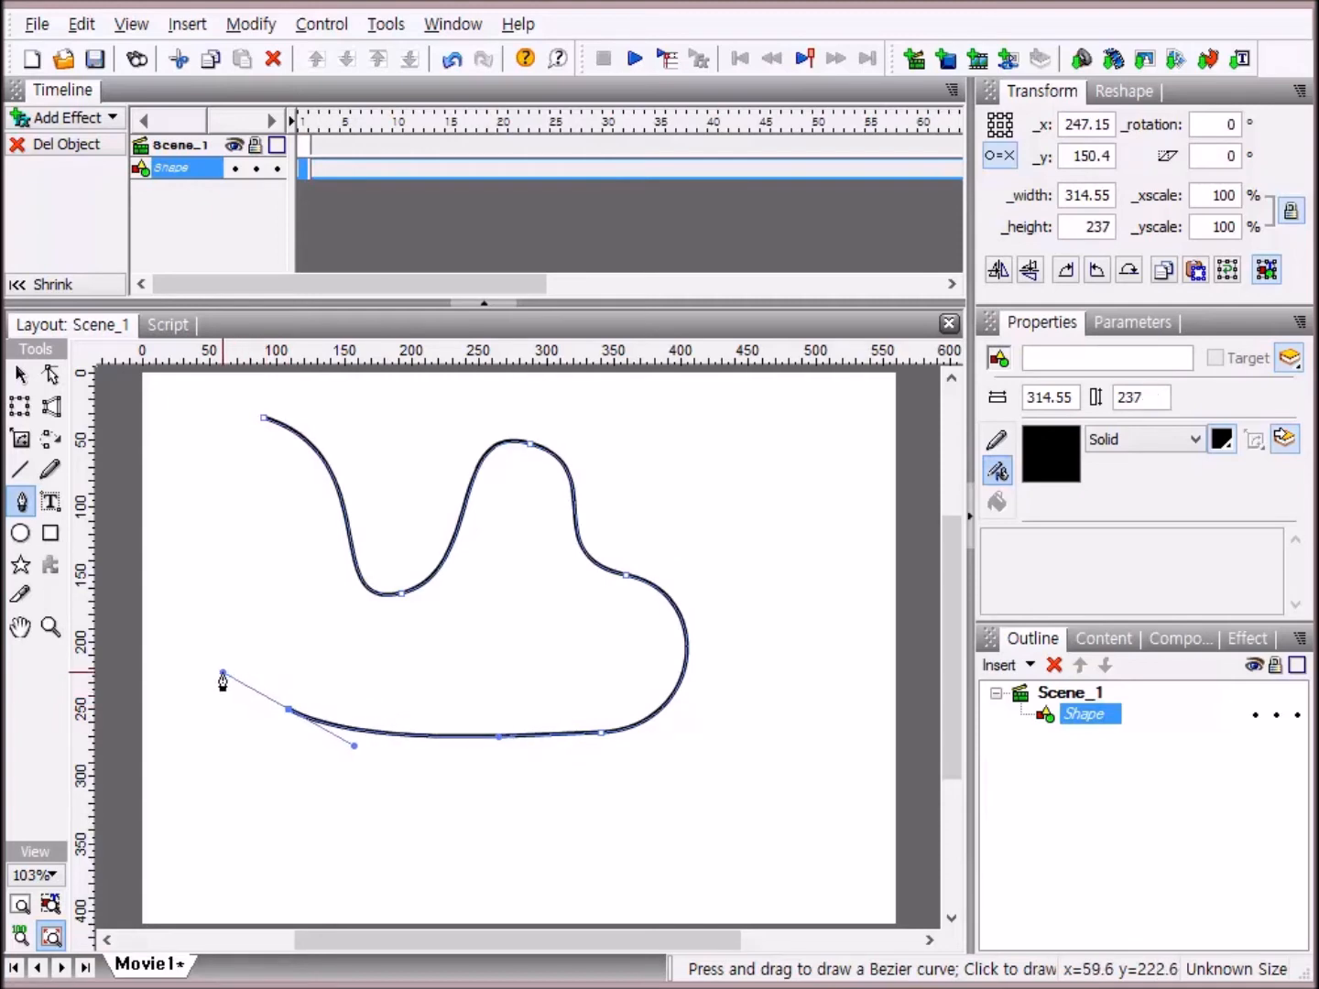
left_click_drag(223, 676, 222, 671)
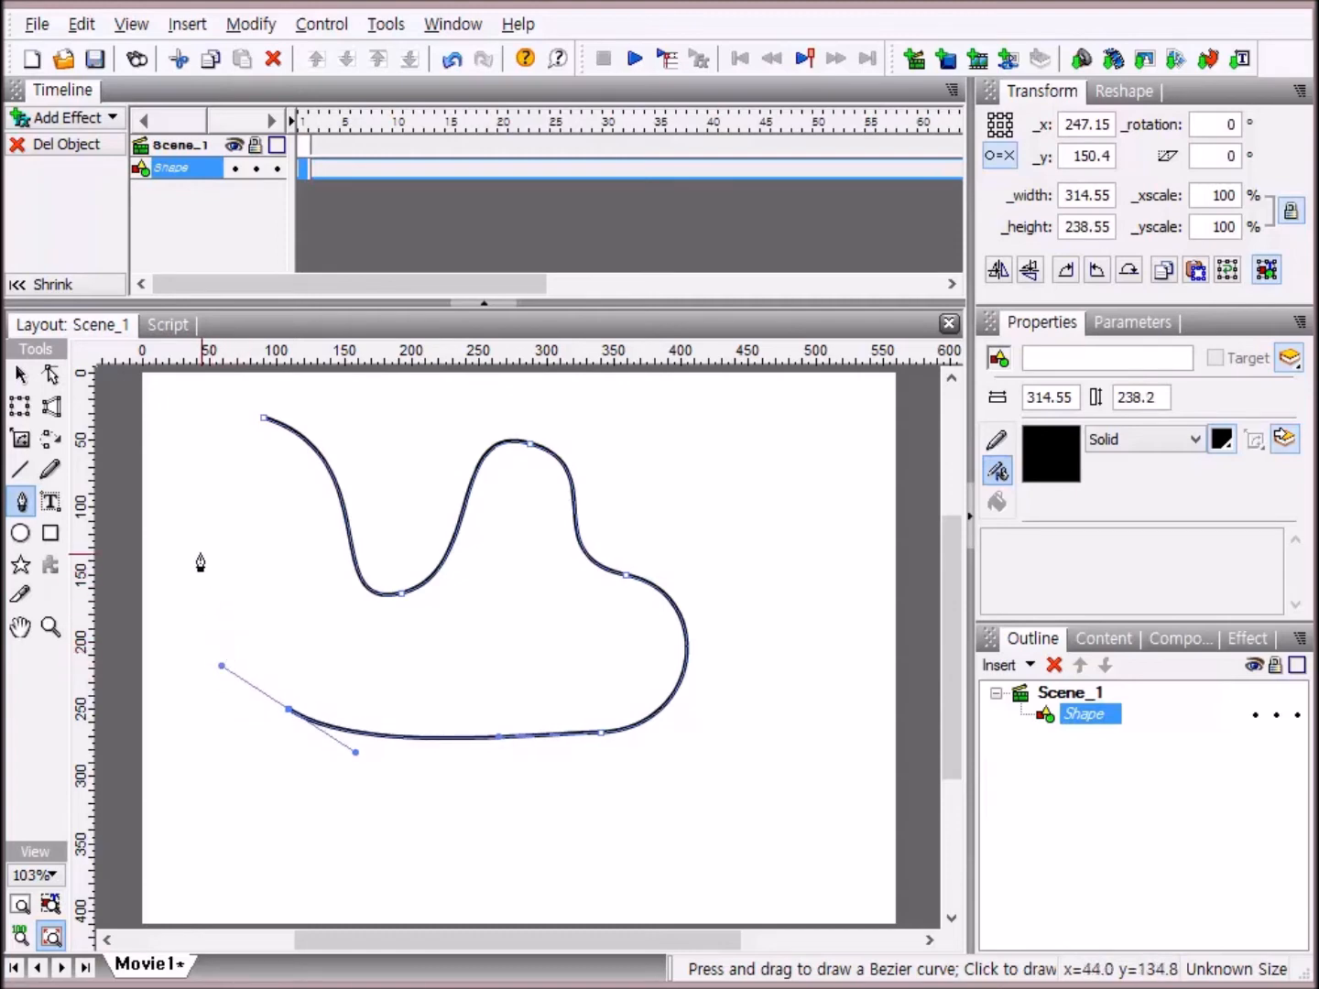
Curve the path up its left side and close it at the starting anchor with nearly horizontal tangents, about 380 px wide overall.
left_click(180, 530)
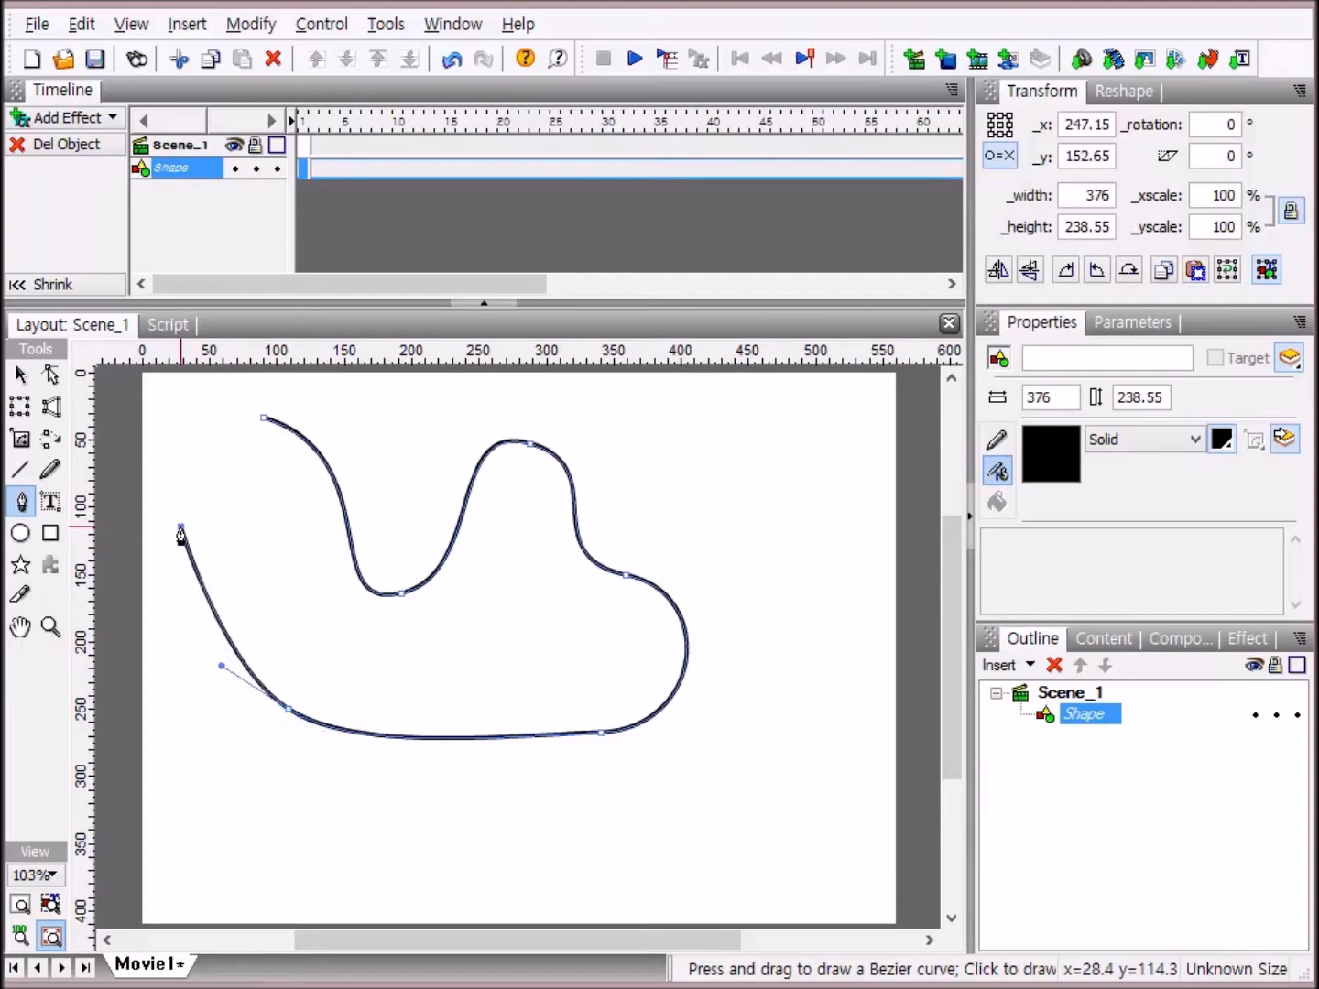
left_click_drag(180, 531, 209, 467)
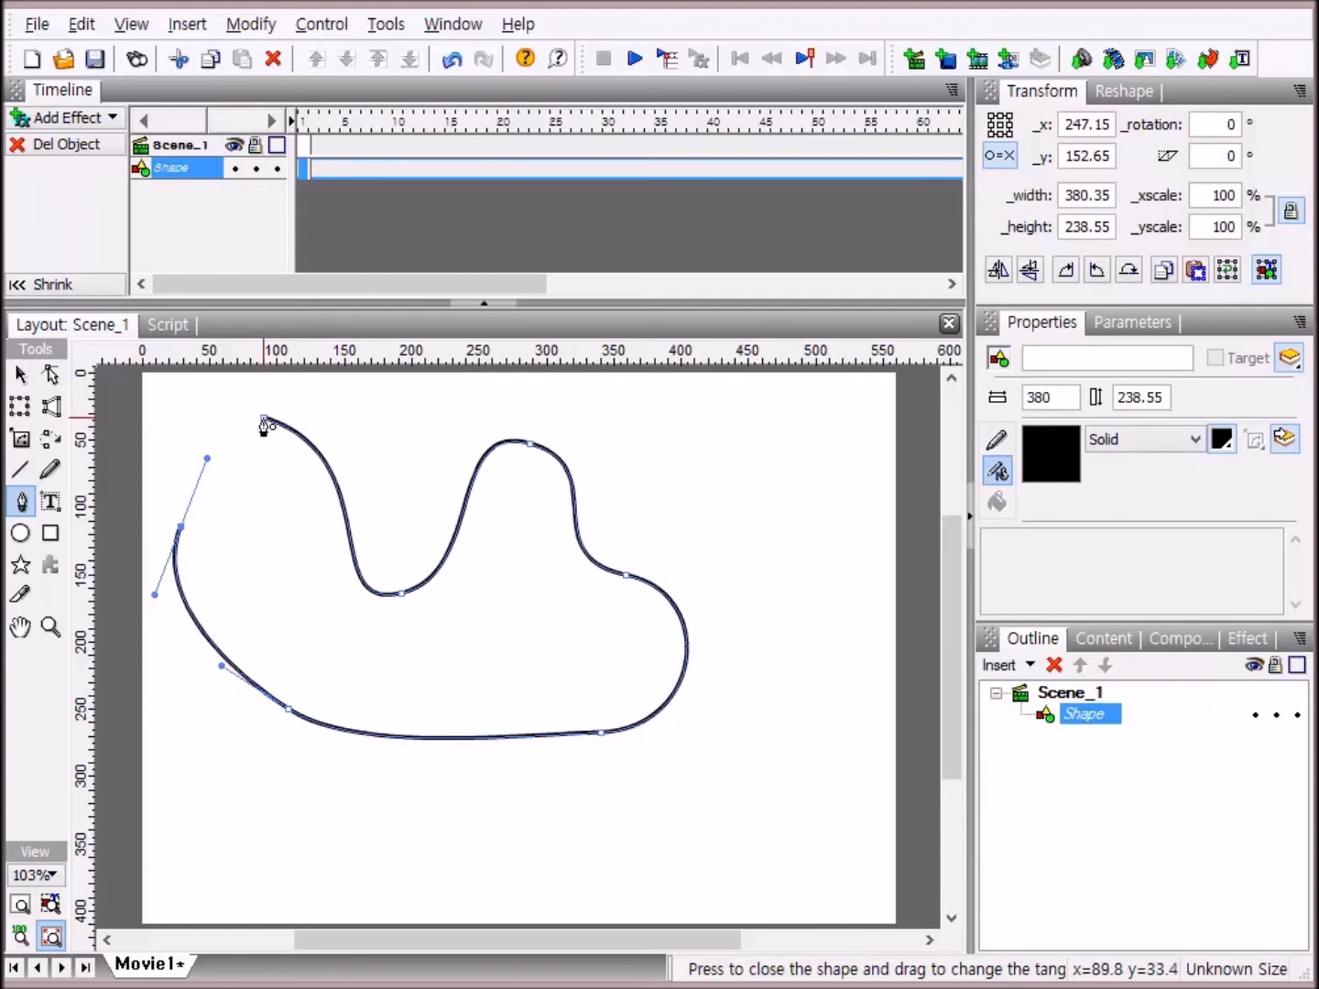
left_click(264, 423)
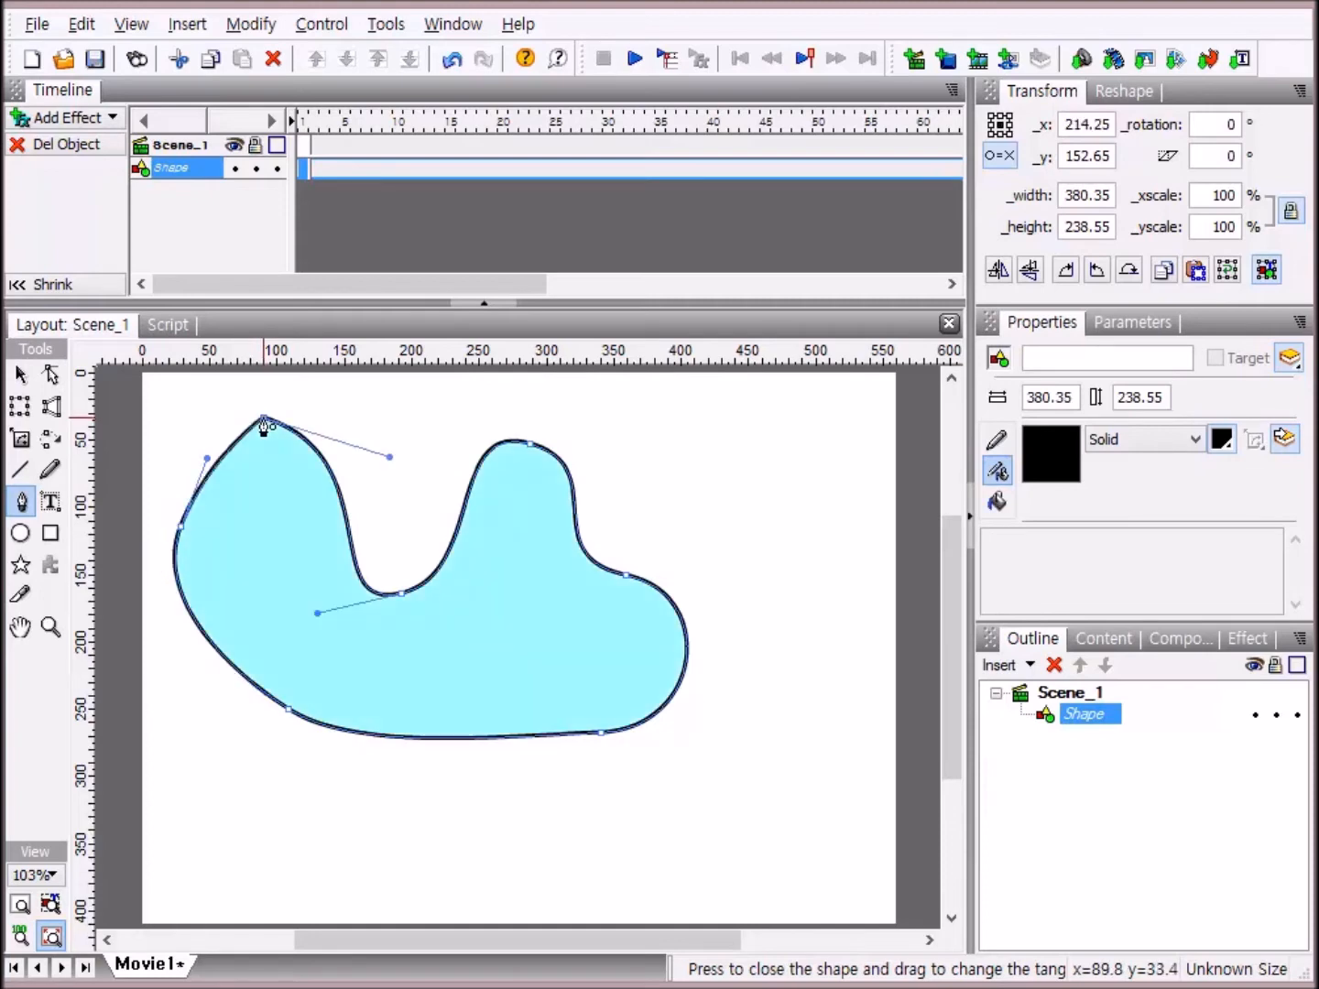
left_click_drag(266, 421, 363, 424)
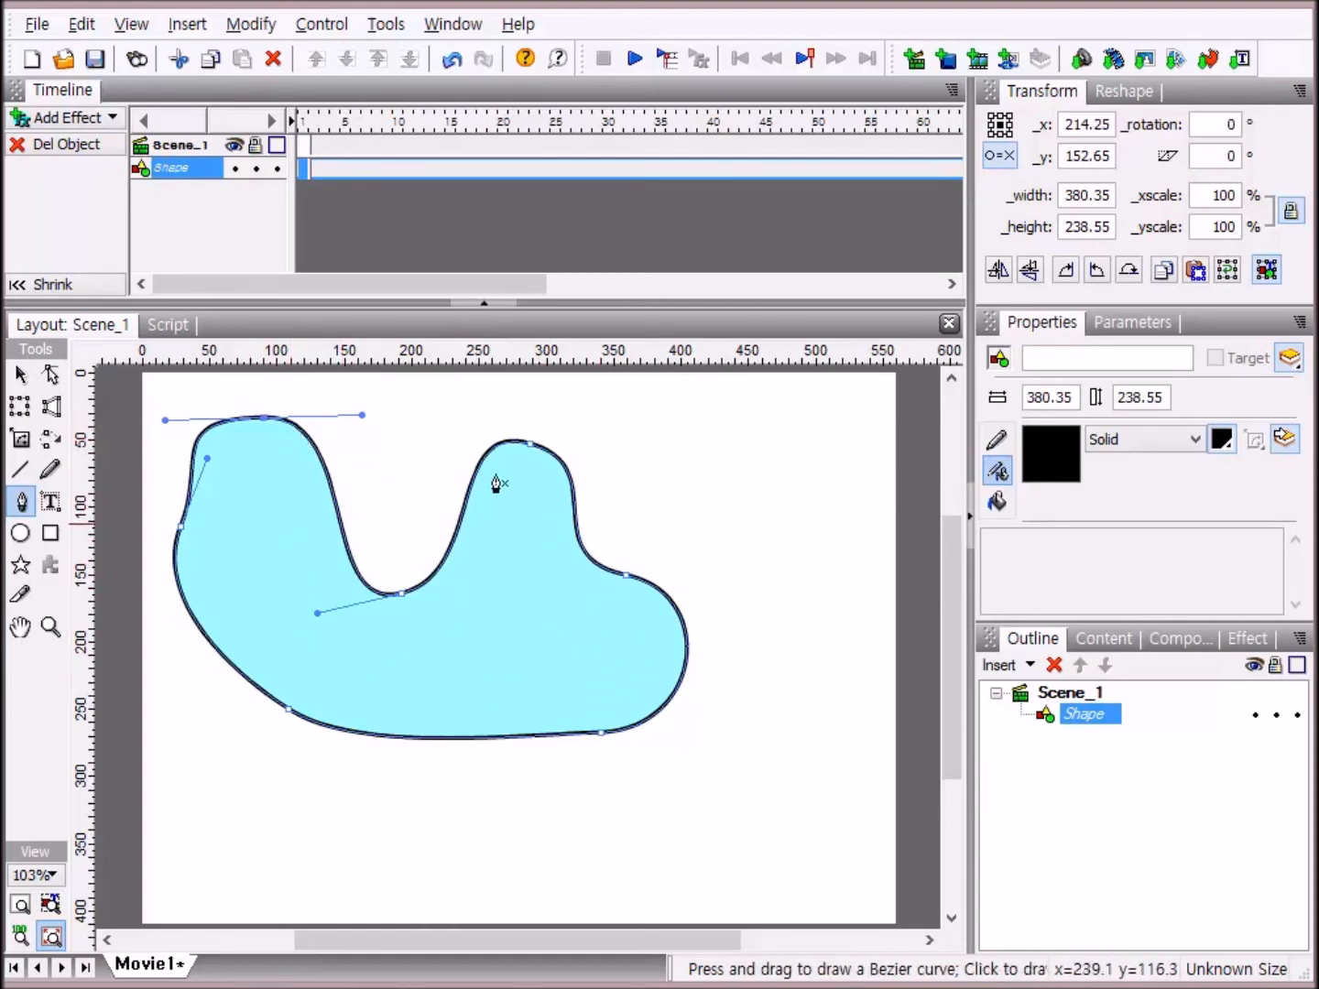
Lengthen the right tangent handle of the shape's top-left anchor to widen that hump, and deselect the shape.
left_click(51, 376)
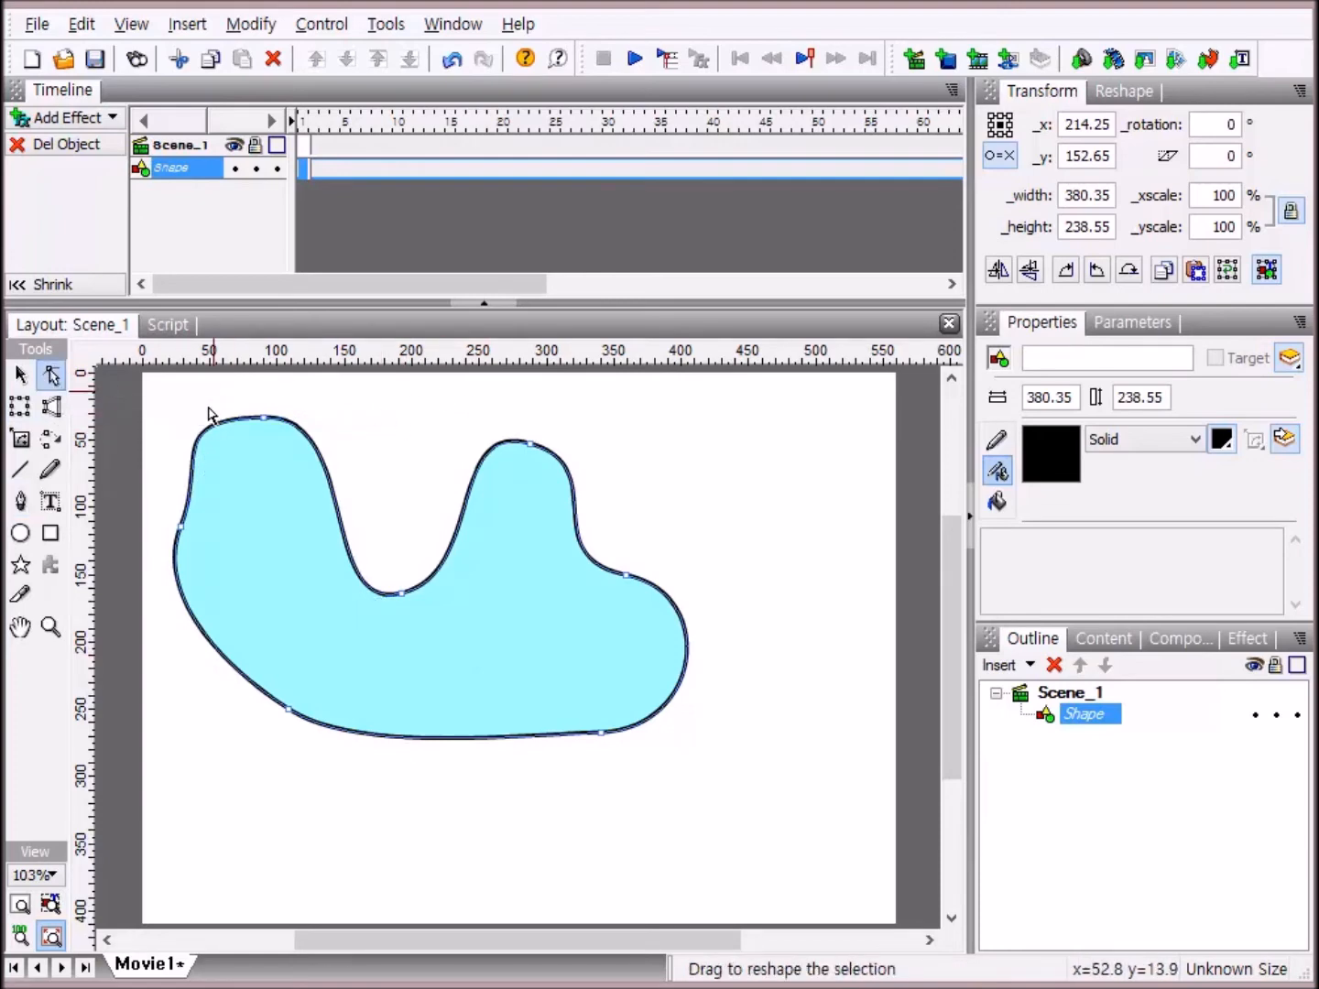
left_click(268, 419)
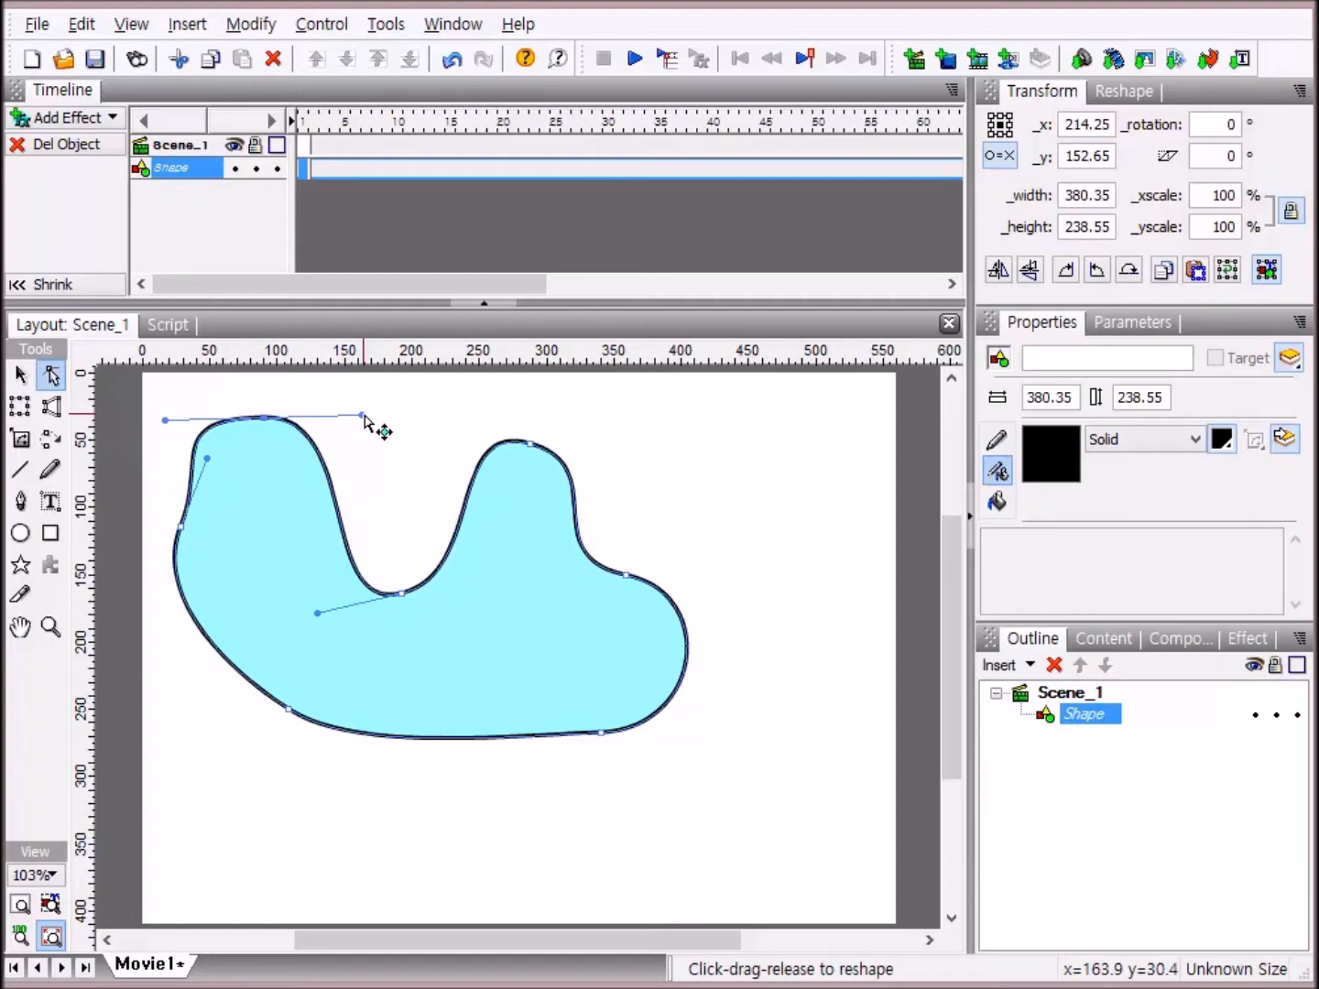
left_click_drag(363, 417, 430, 403)
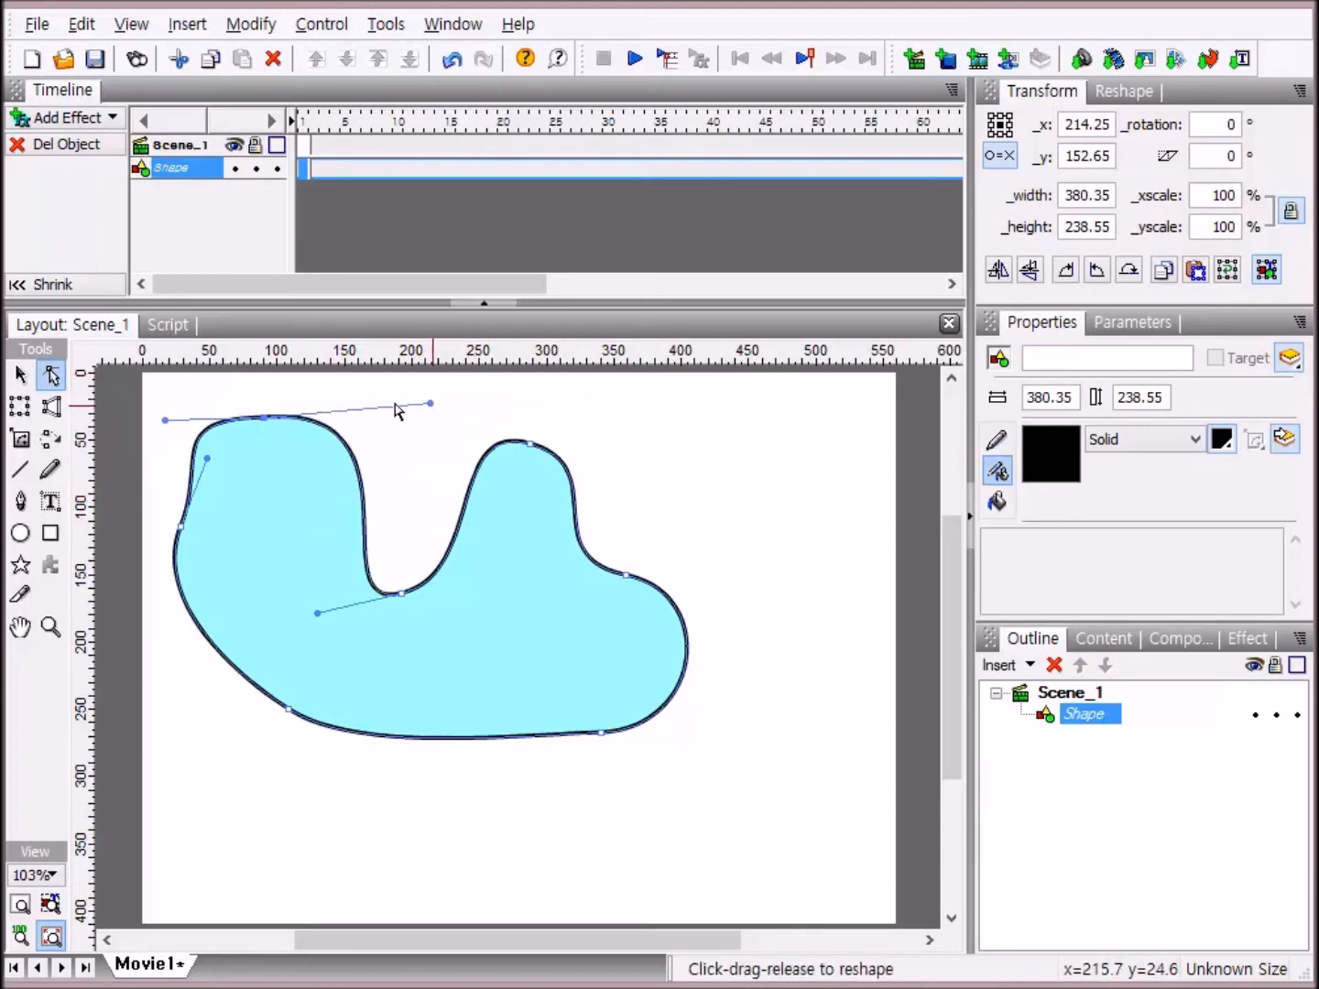
left_click(169, 418)
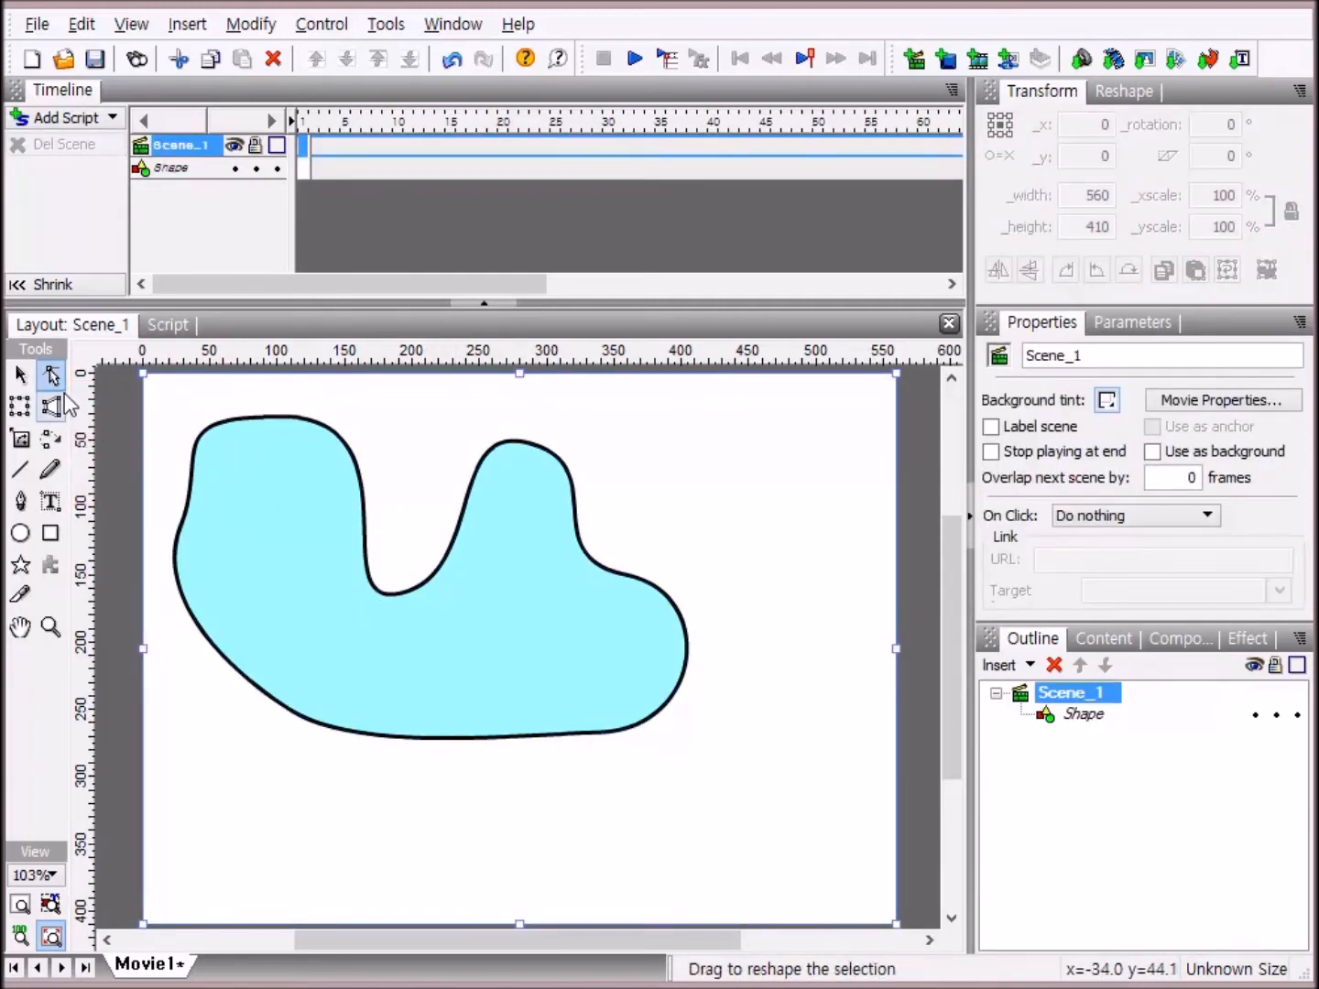
Try to add an anchor on the right edge of the left hump with the Pen tool, and select the overlapping points for reshaping.
left_click(22, 501)
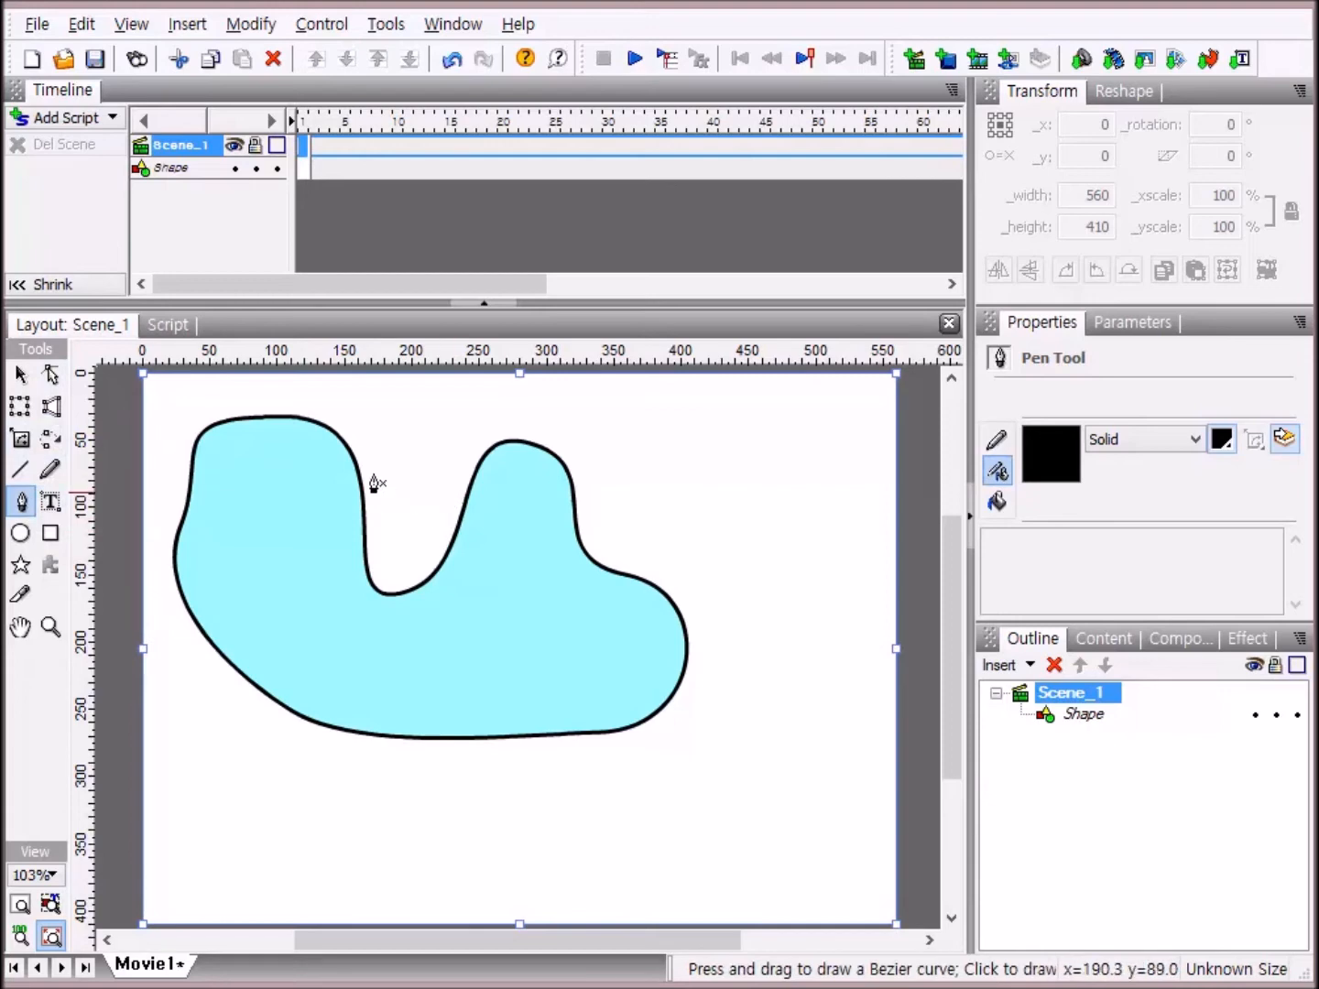
left_click(354, 465)
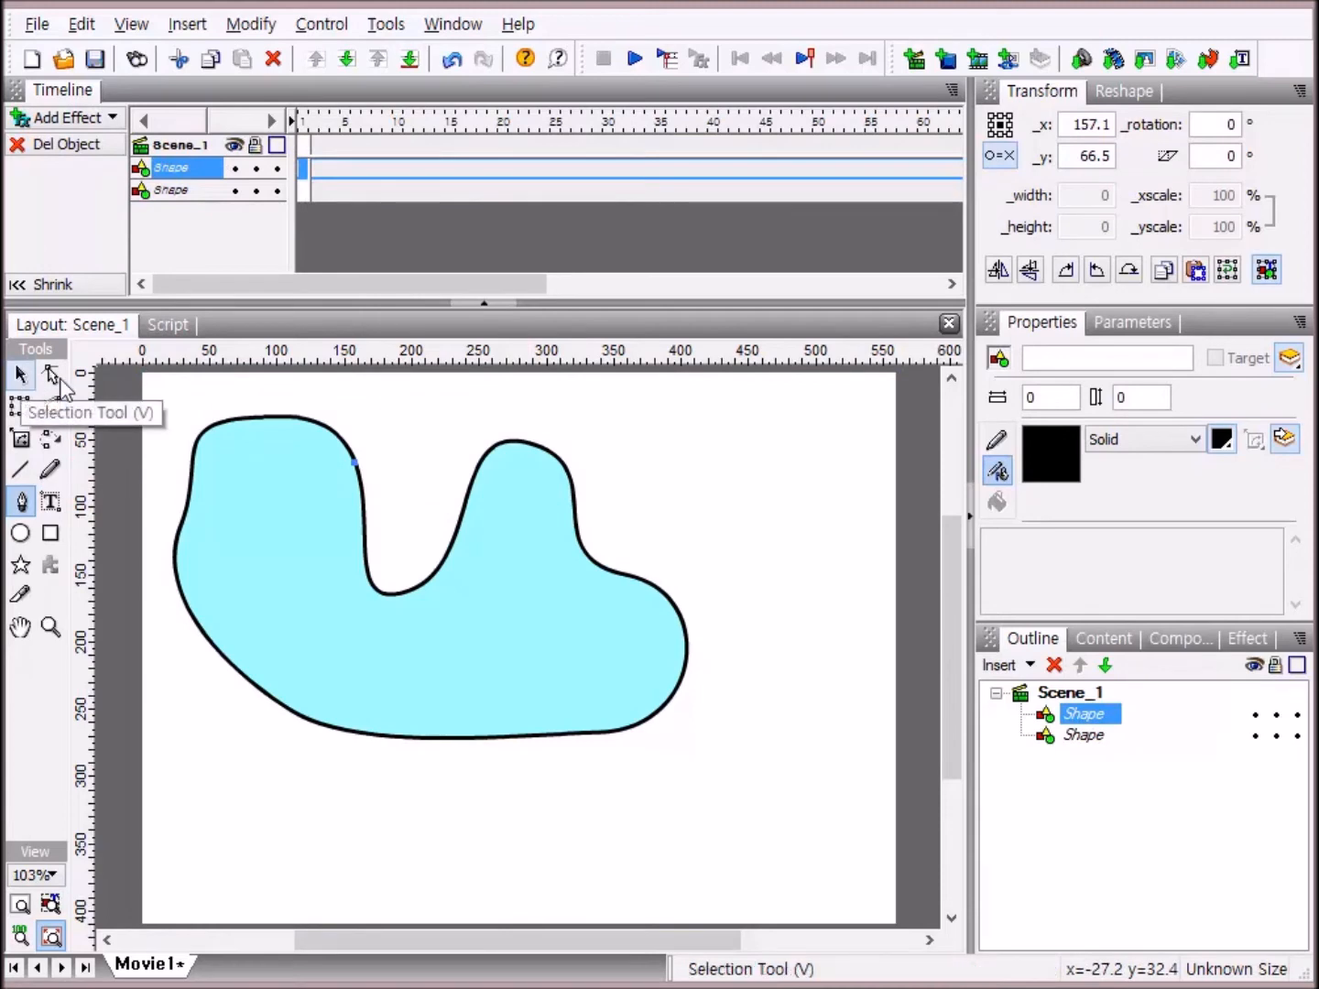
left_click(51, 375)
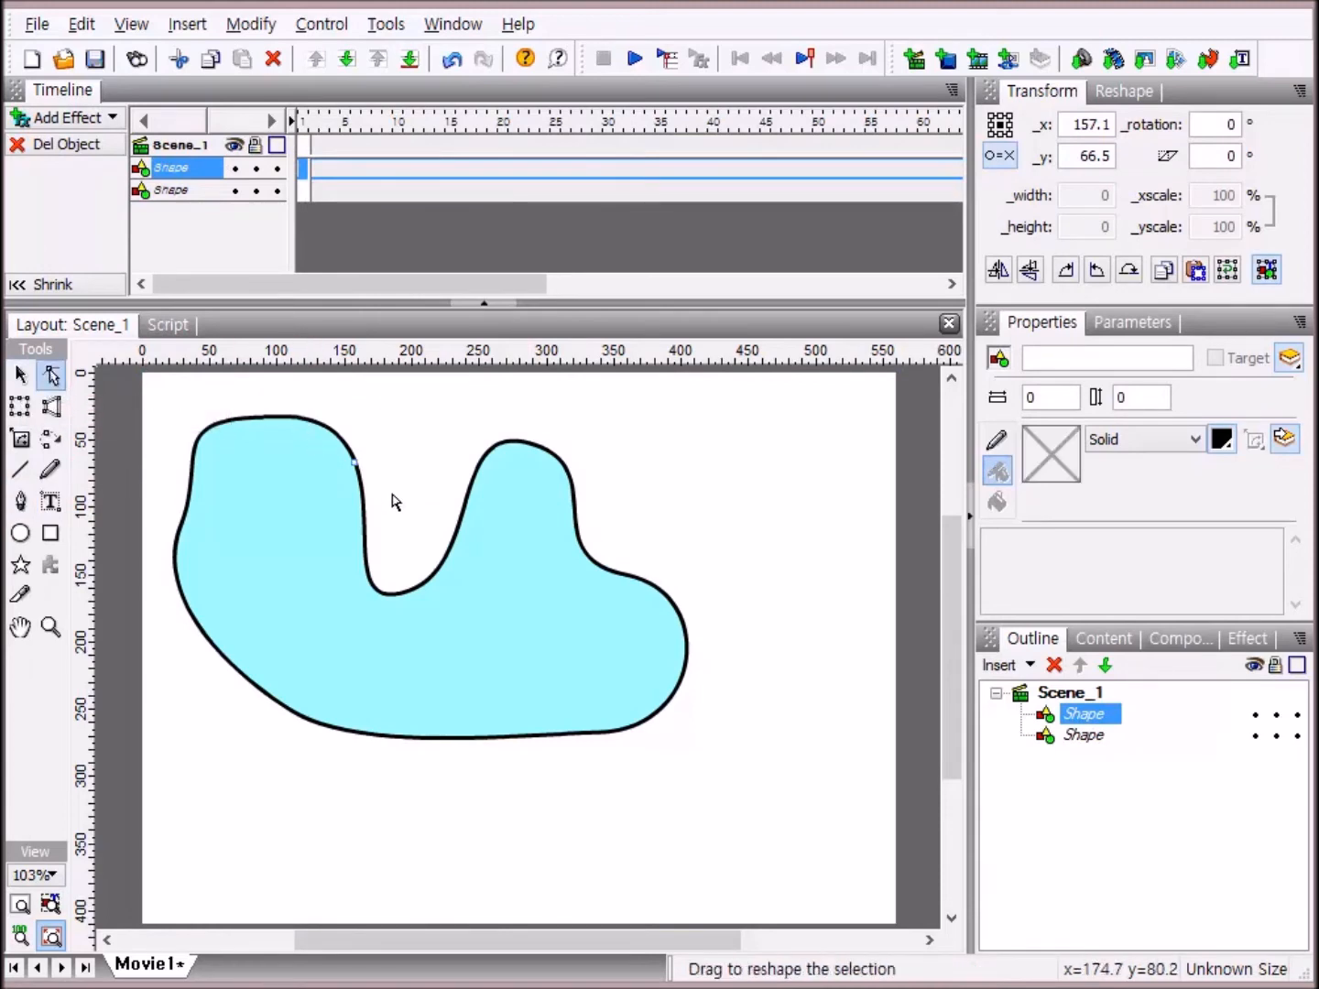
left_click_drag(362, 426, 336, 519)
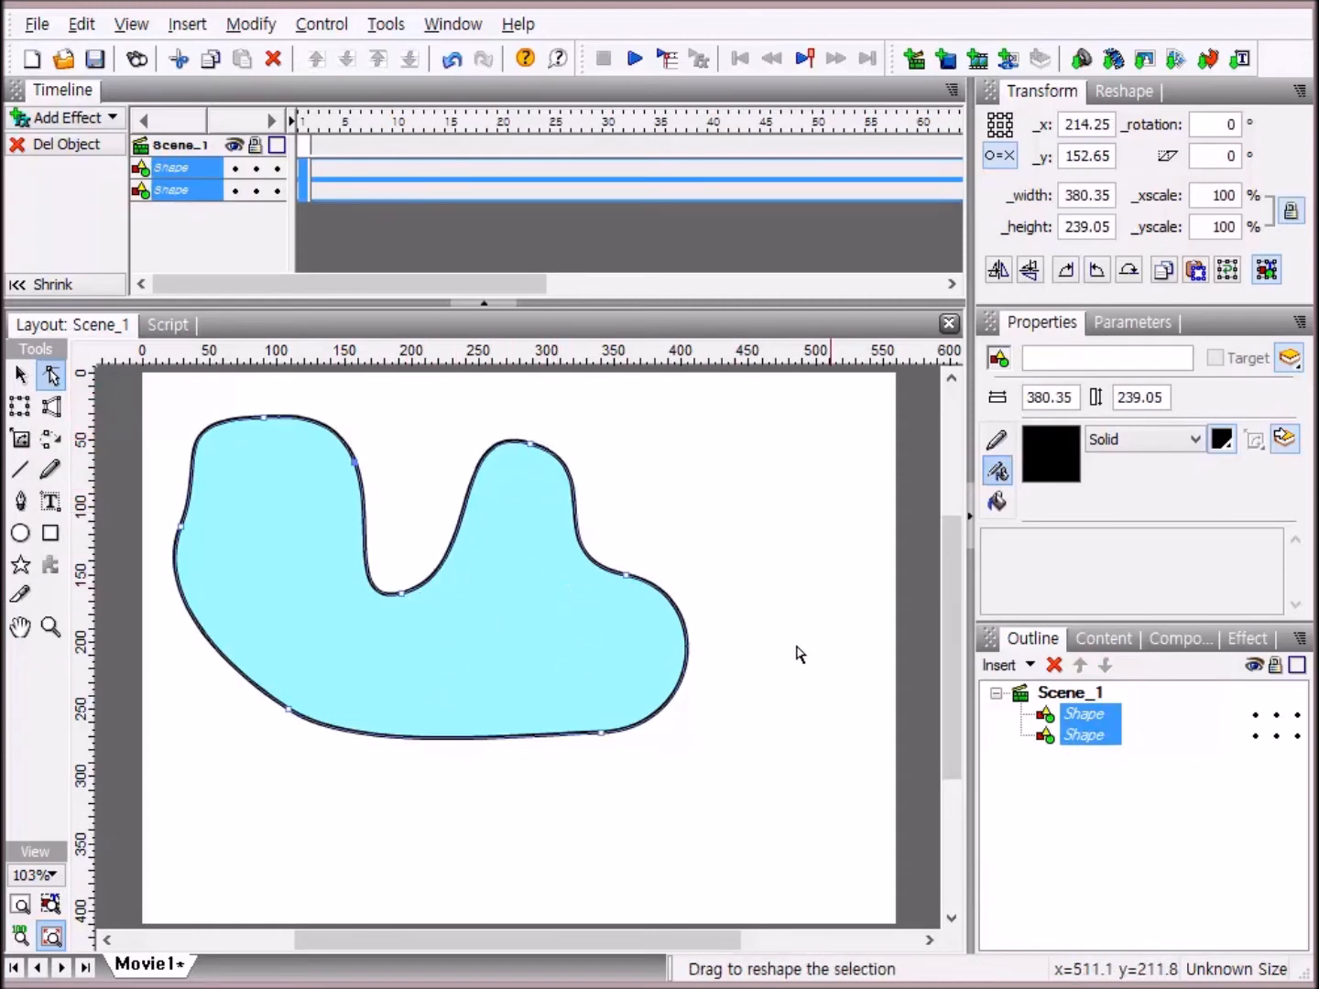
Move the shape's bottom-right anchor slightly down and adjust its tangent handles to bulge the lower-right outline to about 415 by 263 px.
left_click(603, 734)
left_click_drag(602, 733, 611, 754)
left_click_drag(716, 744, 748, 695)
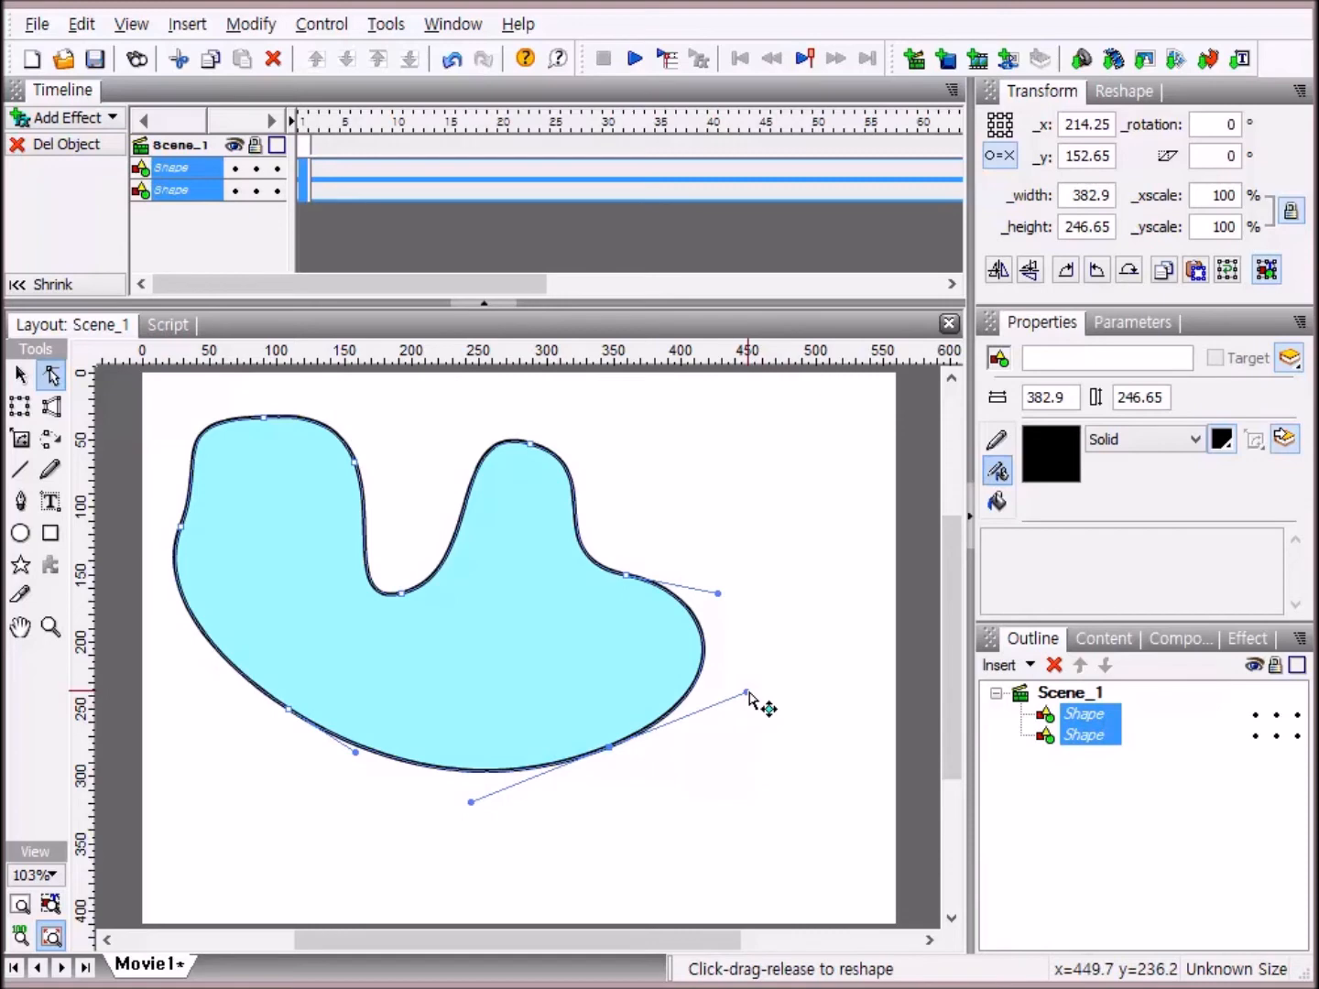
left_click_drag(748, 693, 822, 689)
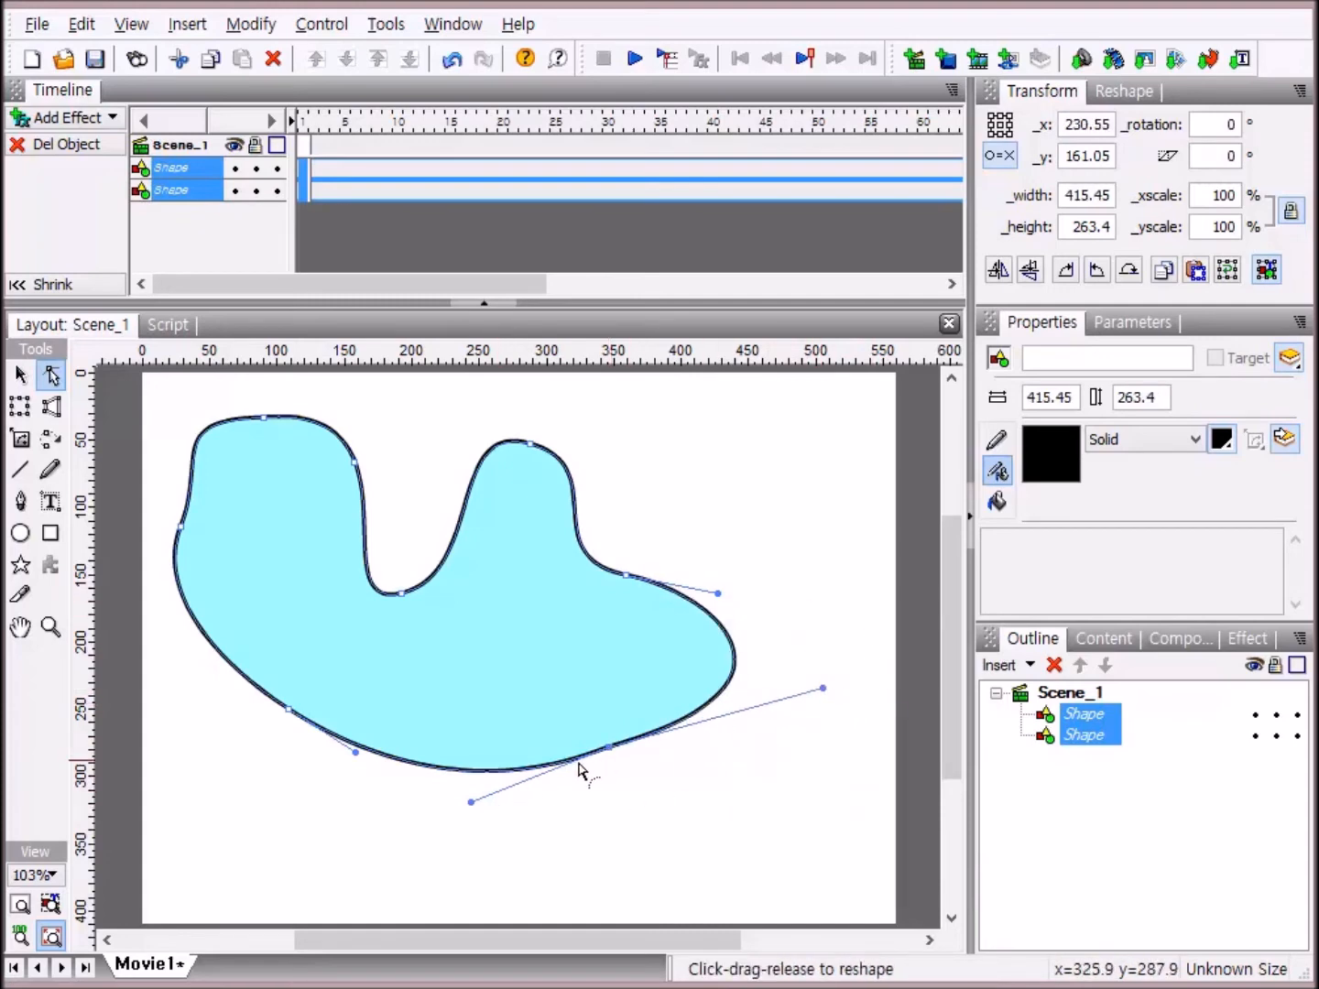
mouse_move(467, 803)
left_mouse_down()
mouse_move(507, 853)
mouse_move(462, 815)
mouse_move(441, 681)
mouse_move(409, 688)
mouse_move(471, 848)
mouse_move(471, 821)
left_mouse_up()
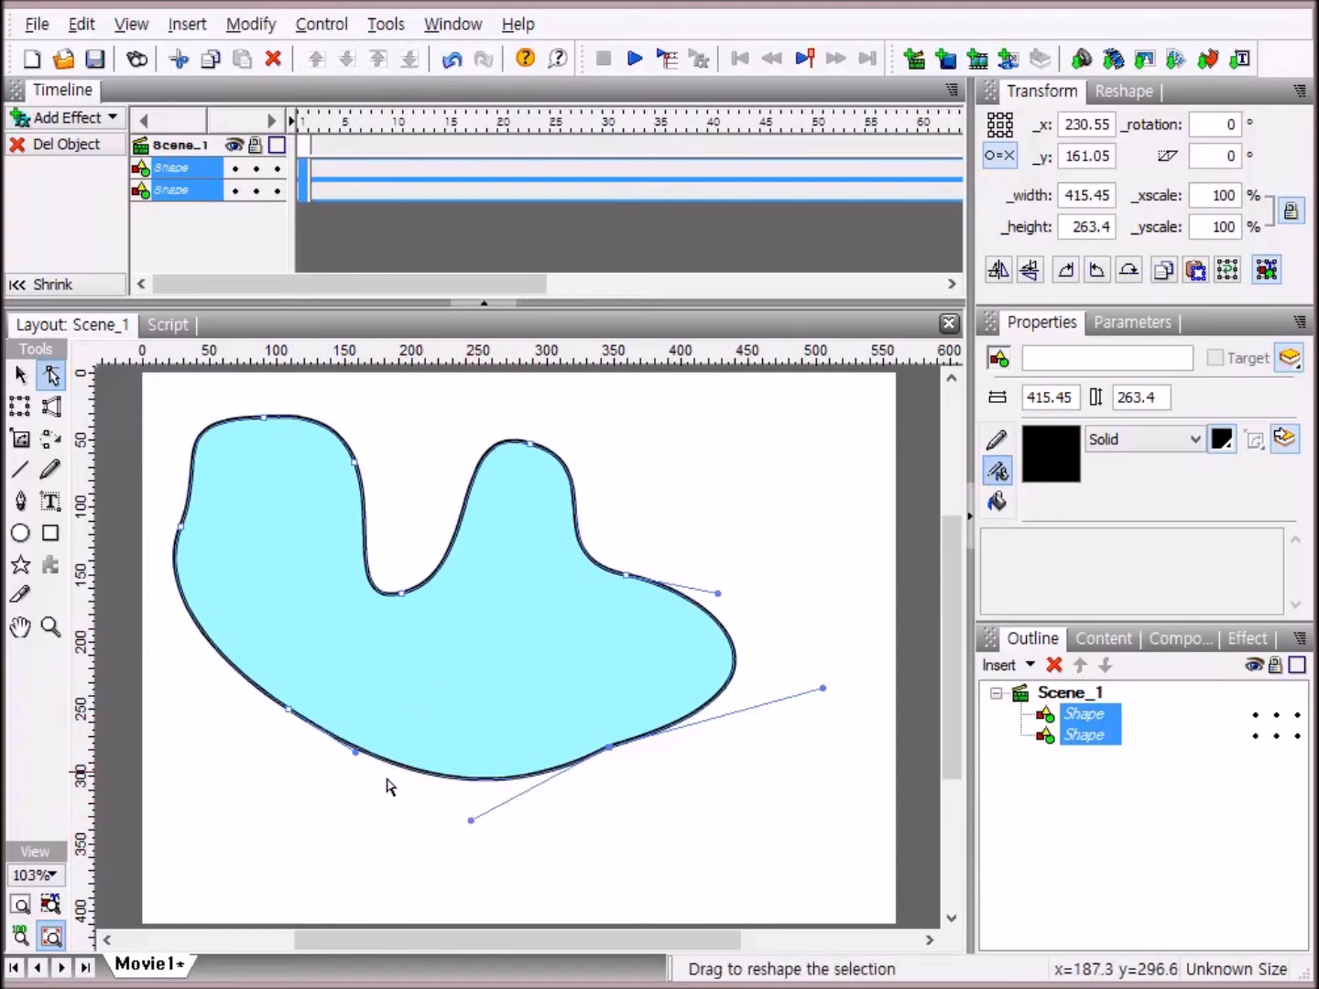
Move the shape's bottom-left anchor downward to round out the lower-left outline, making the shape about 417 by 282 px.
left_click(290, 710)
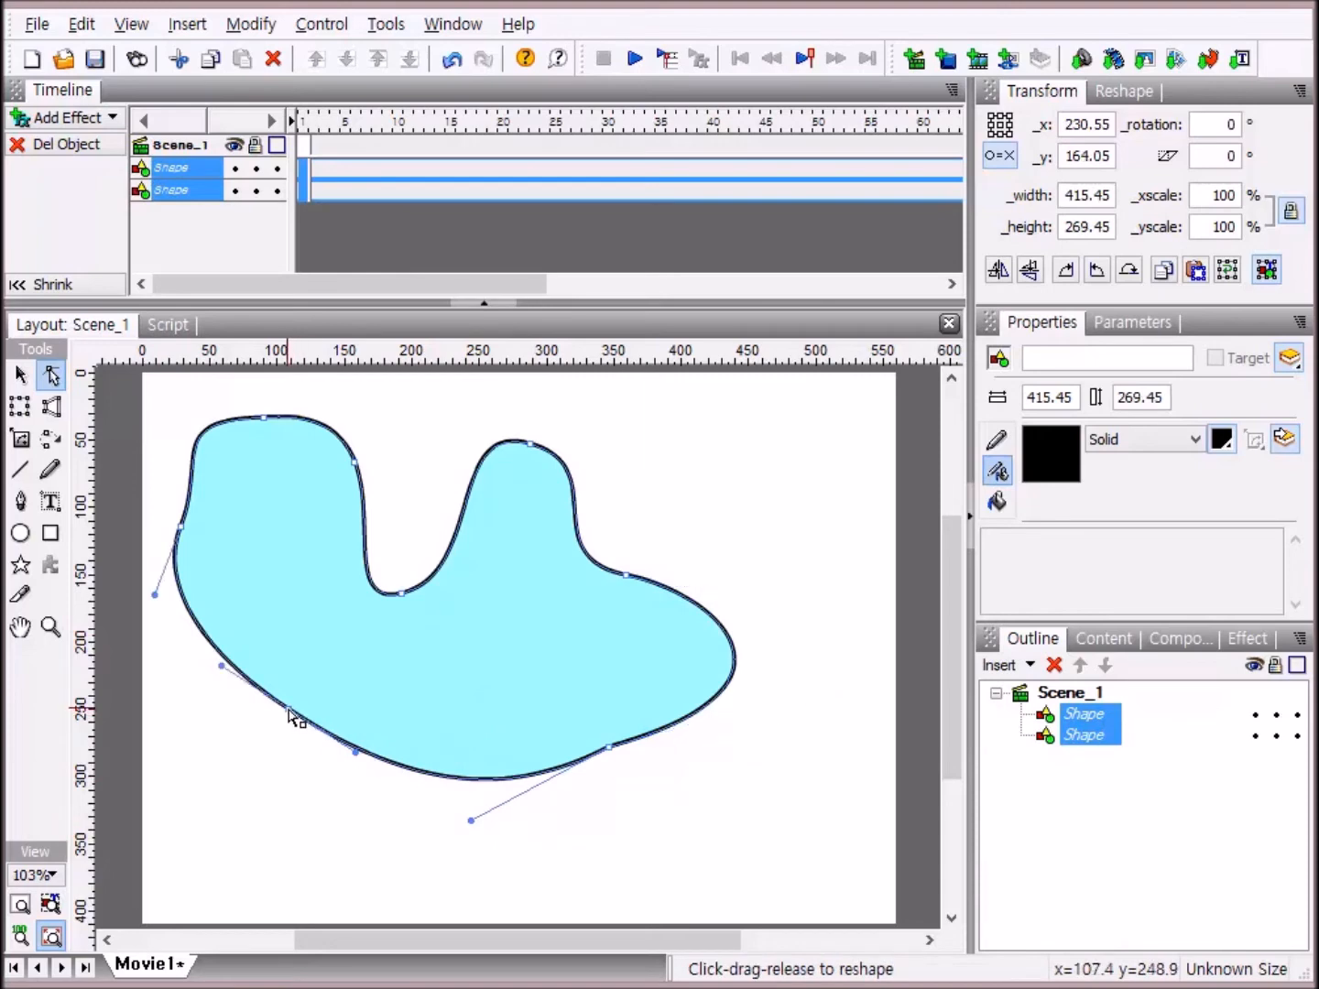
left_click_drag(283, 719, 275, 772)
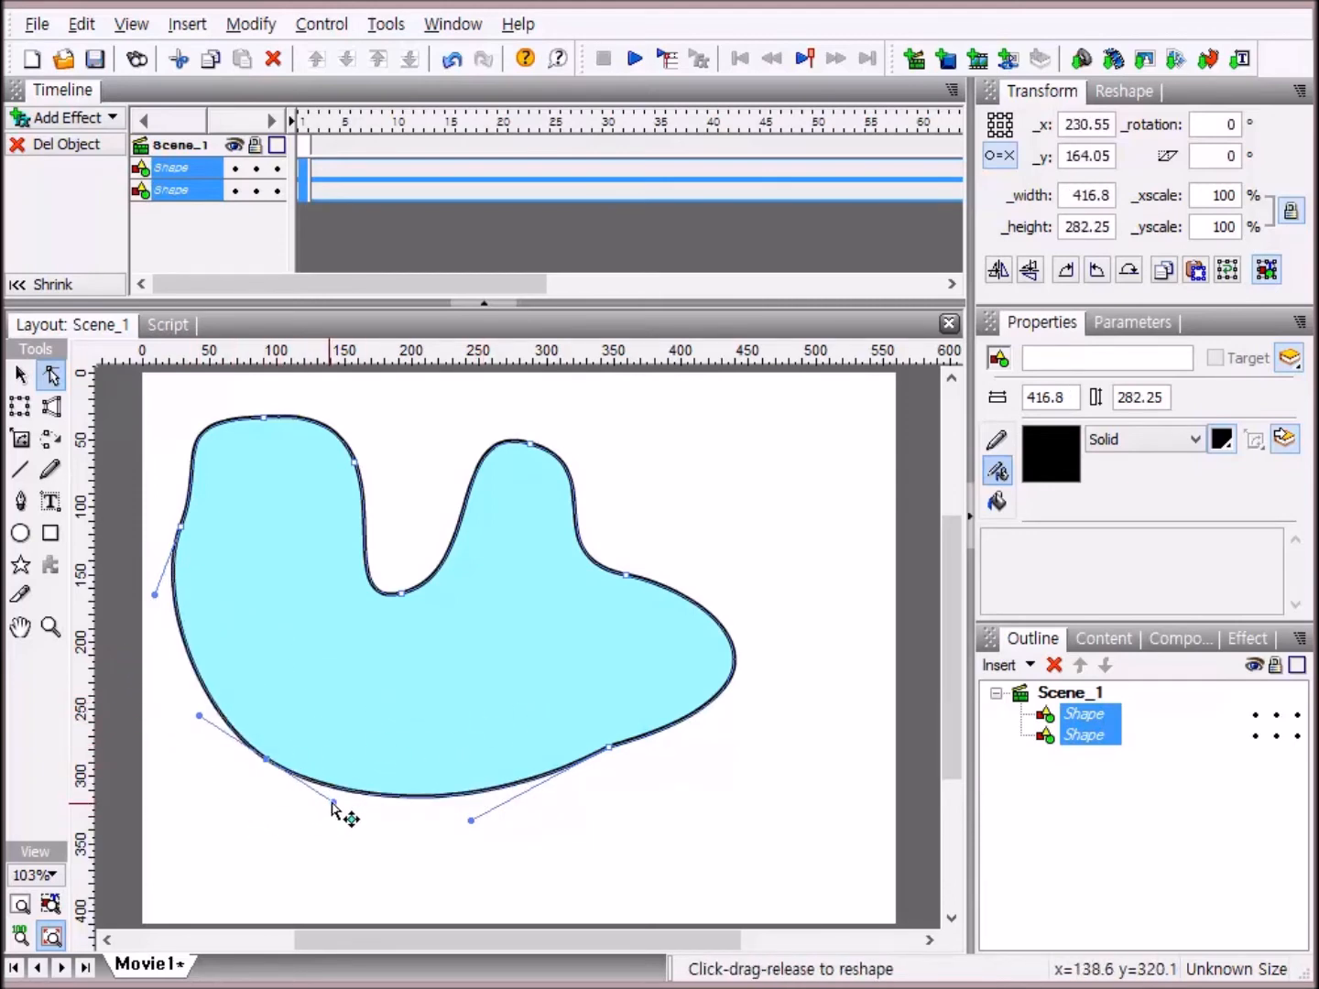
mouse_move(332, 804)
left_mouse_down()
mouse_move(296, 870)
mouse_move(331, 803)
left_mouse_up()
left_click(268, 760)
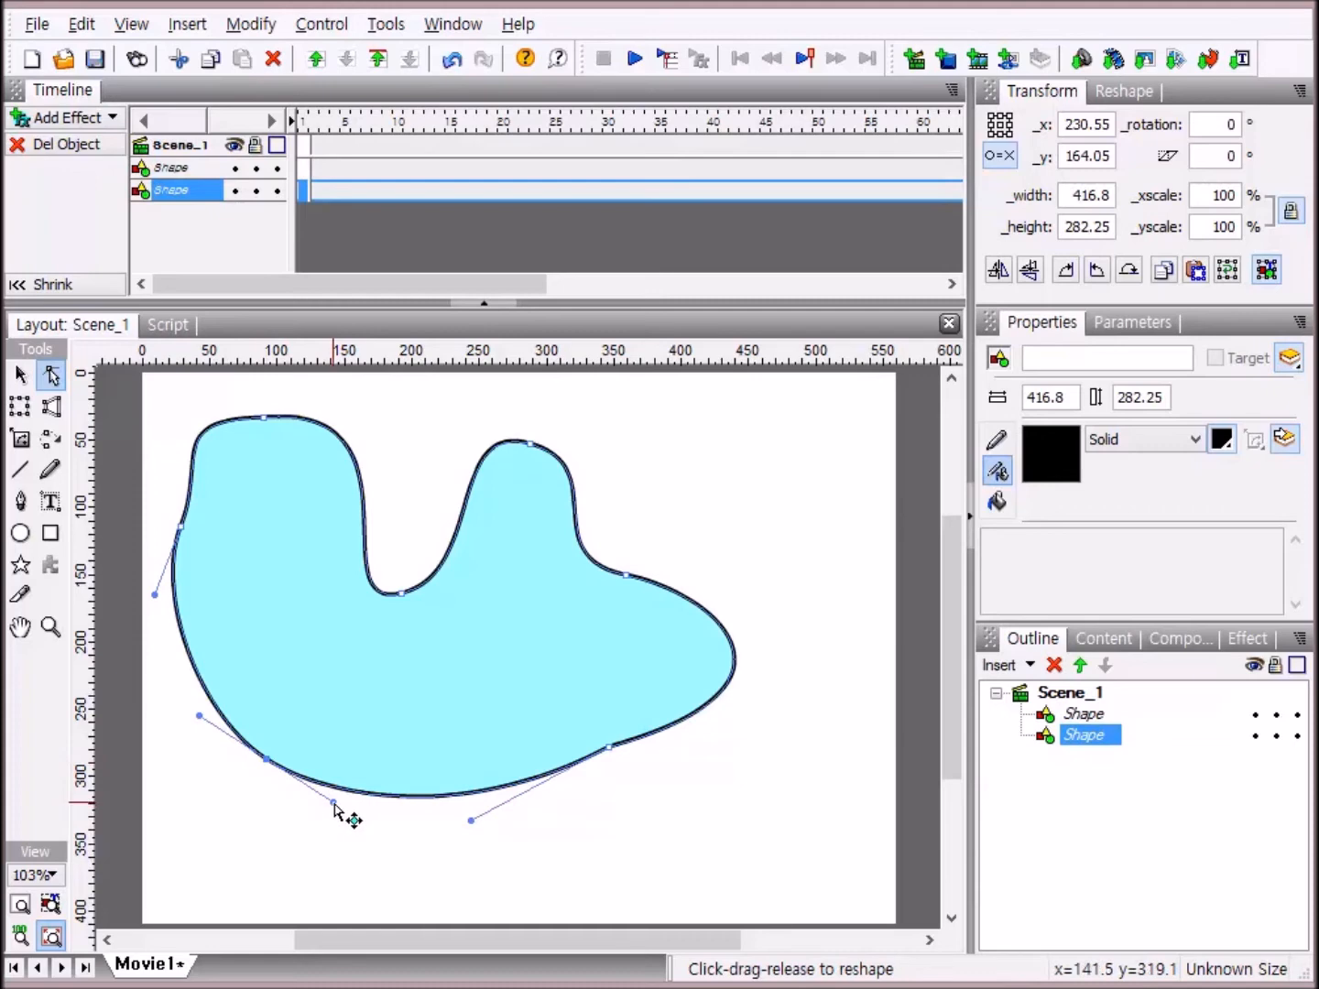
Swing the bottom-left anchor's right handle up into the shape and its left handle outward, forming a corner, about 421 by 258 px overall.
mouse_move(334, 803)
left_mouse_down()
mouse_move(320, 844)
mouse_move(348, 787)
mouse_move(345, 810)
left_mouse_up()
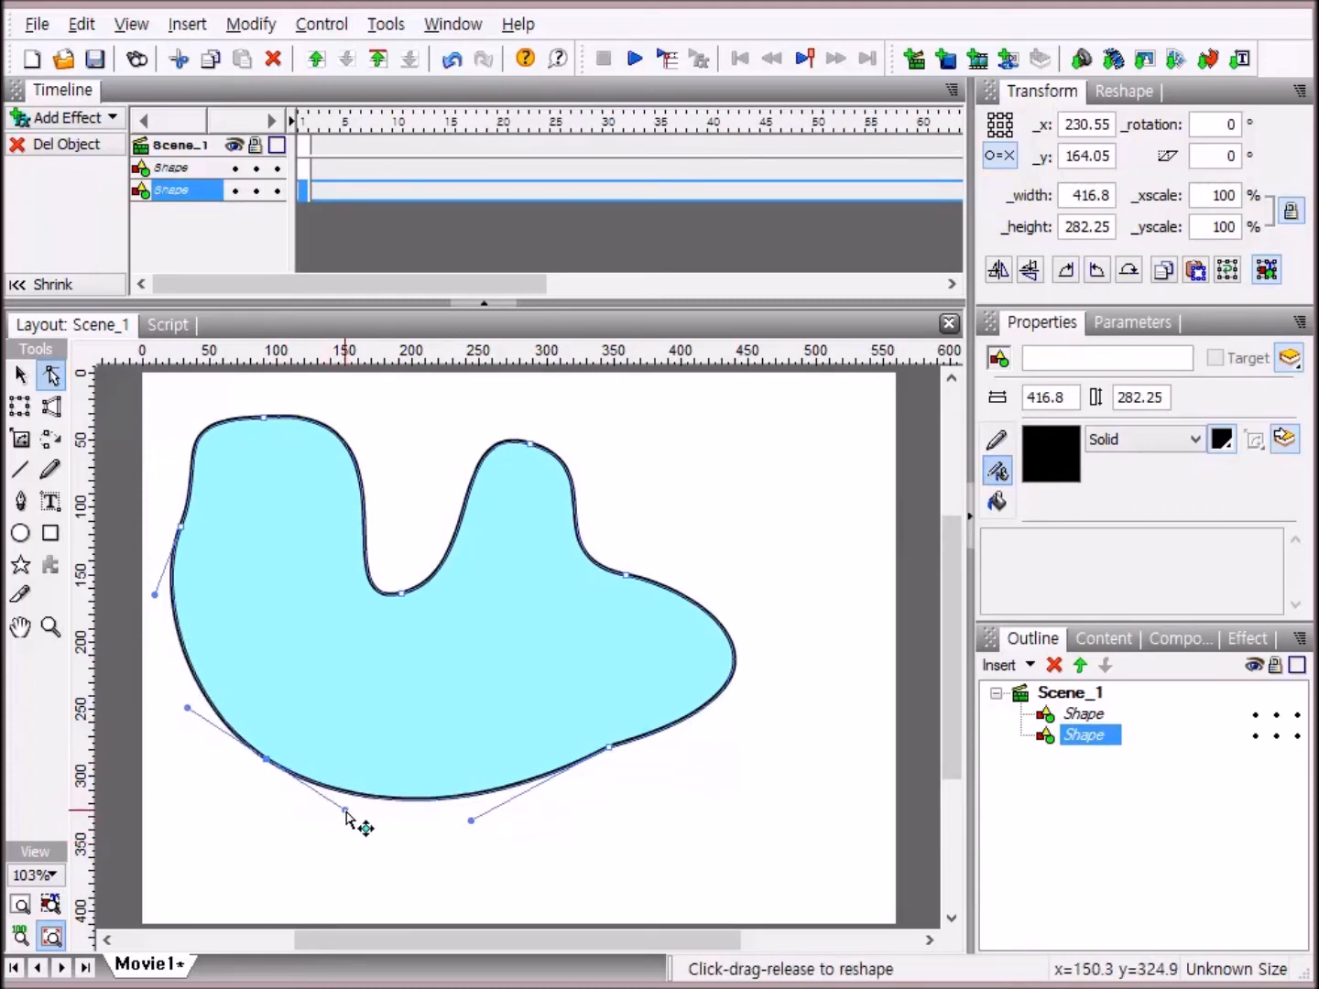
left_click_drag(346, 811, 543, 624)
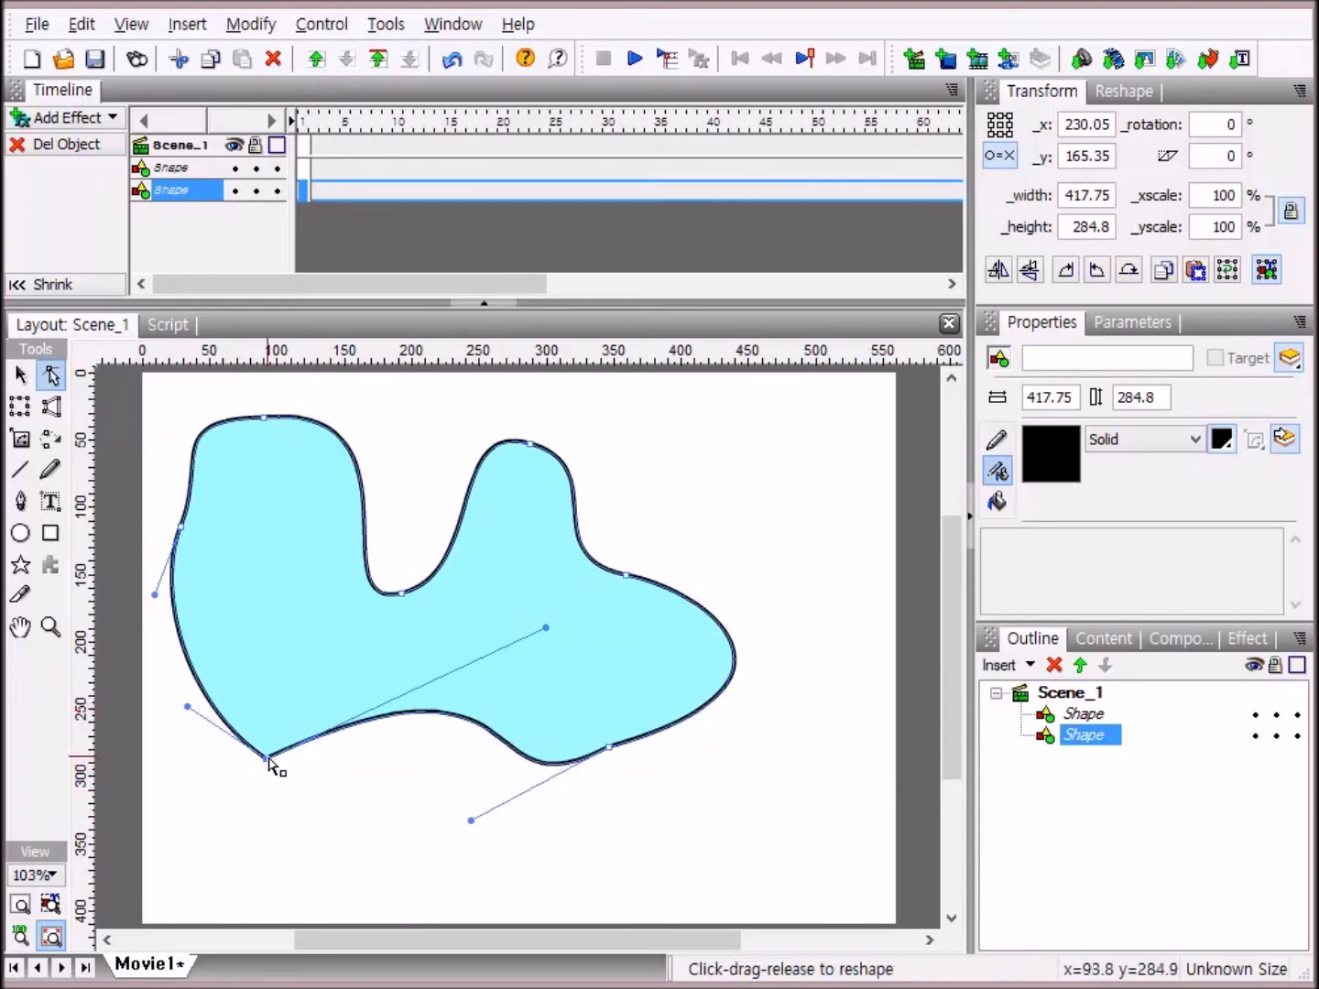
left_click_drag(189, 707, 153, 748)
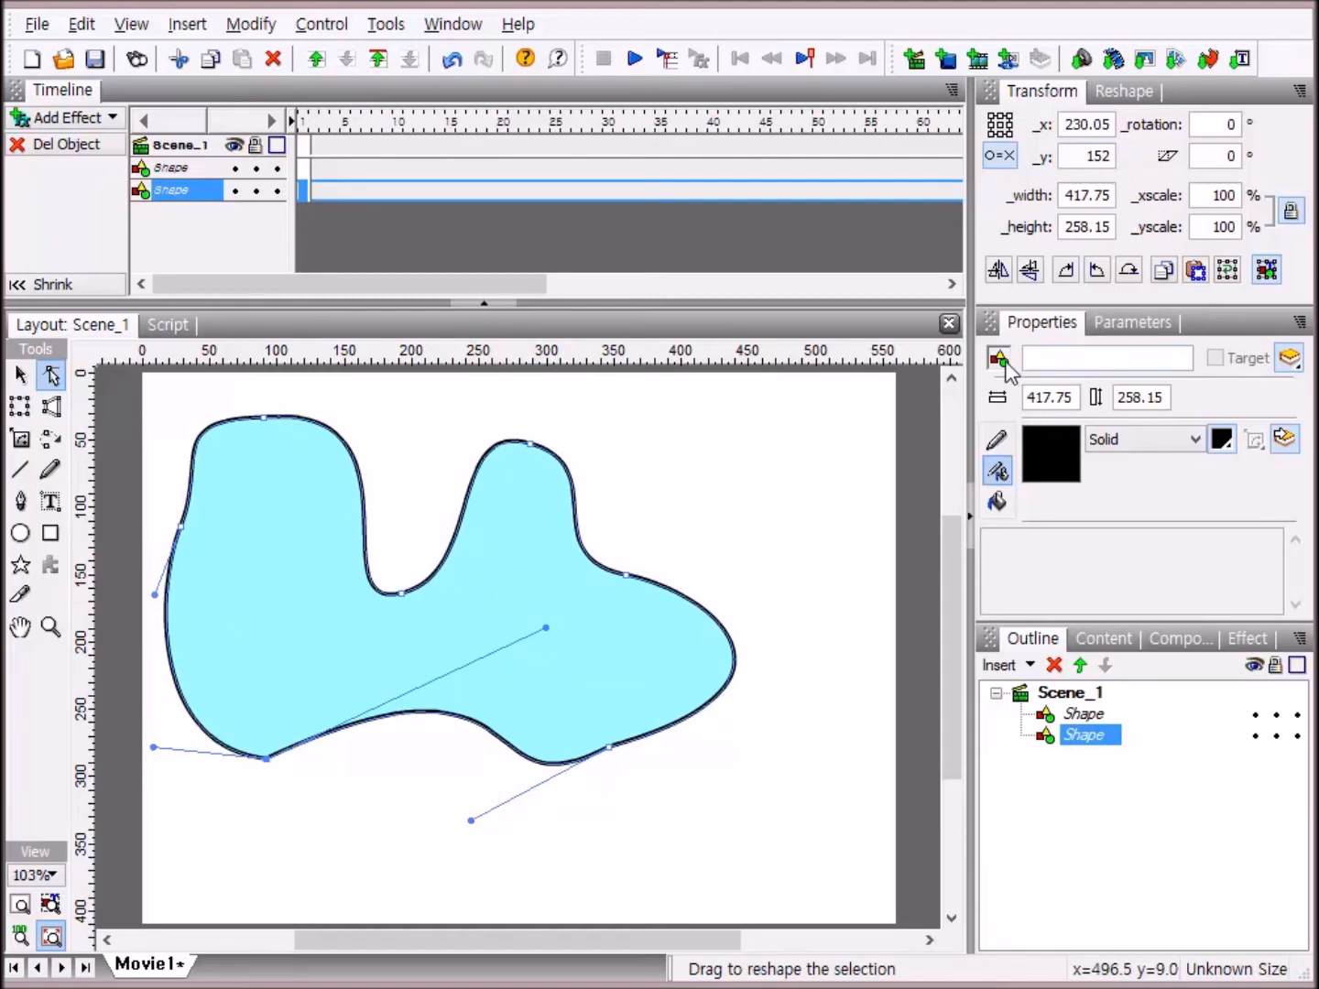
Set the shape's fill to solid red.
left_click(997, 500)
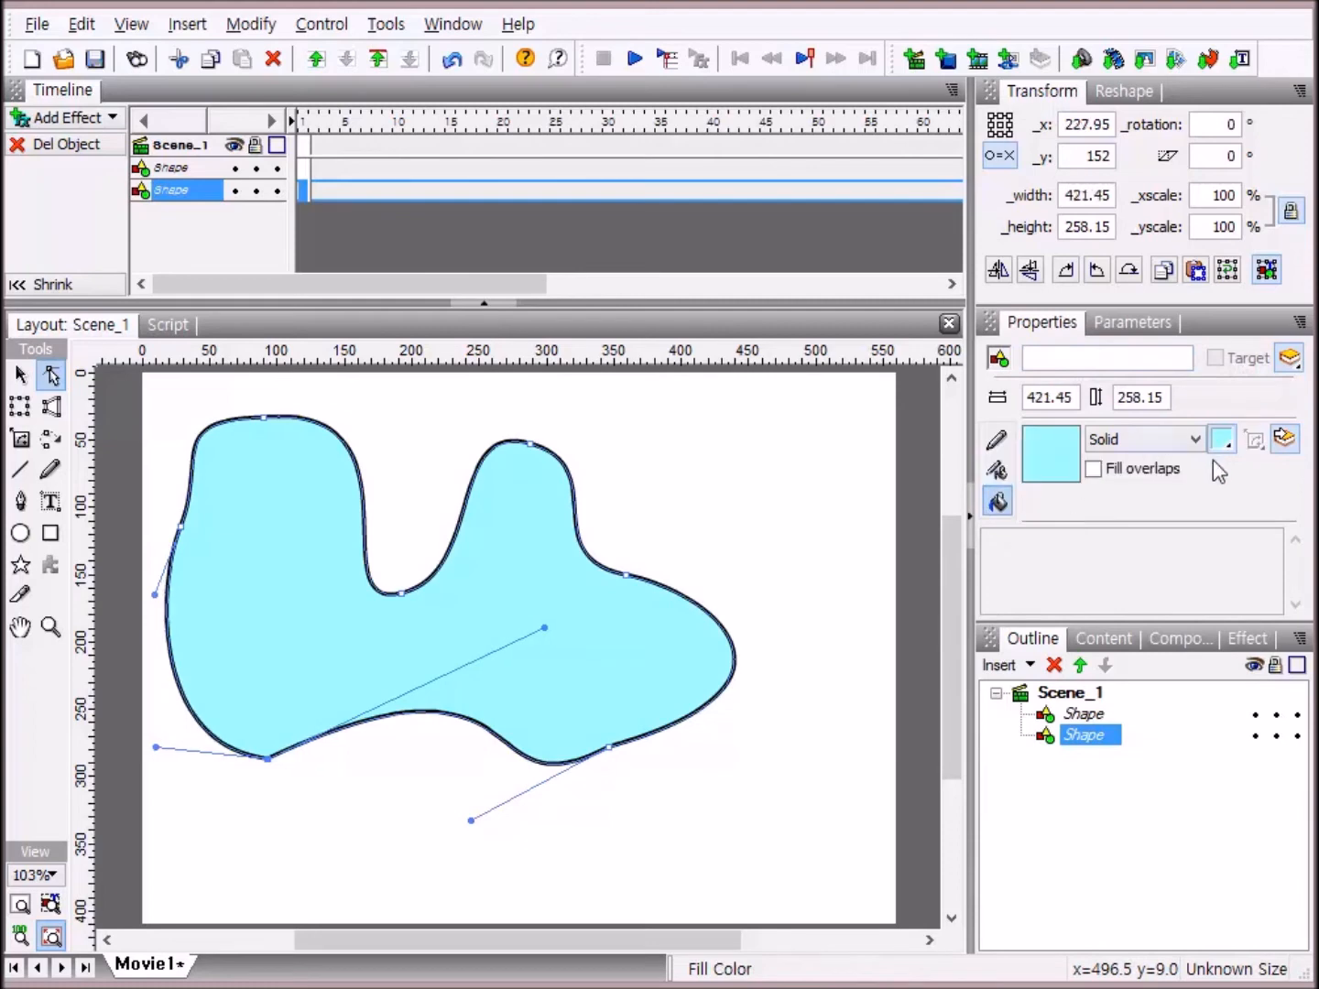
left_click(1197, 439)
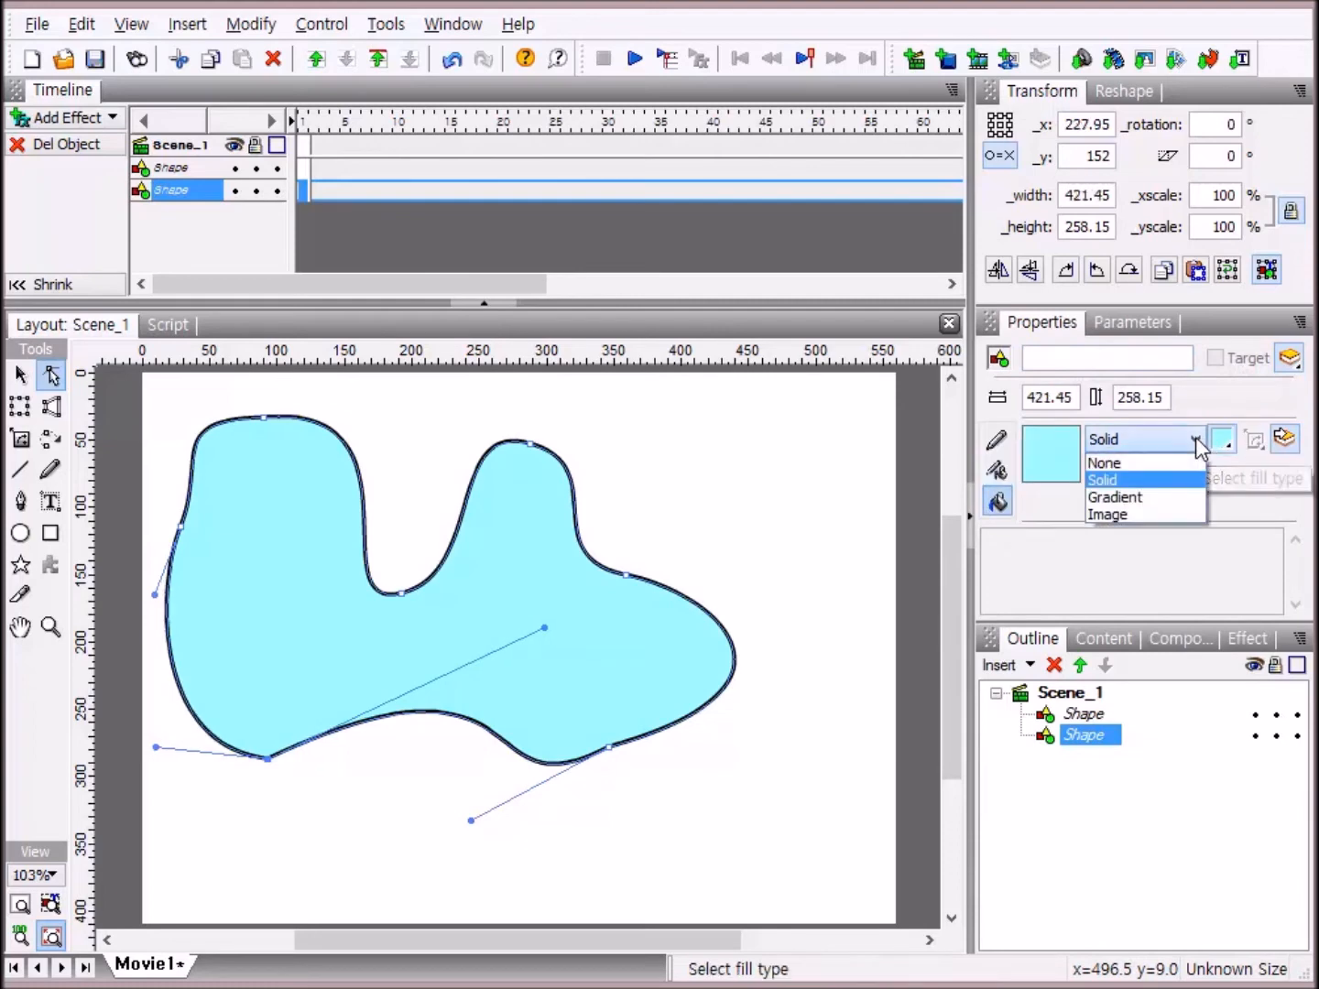
left_click(1169, 482)
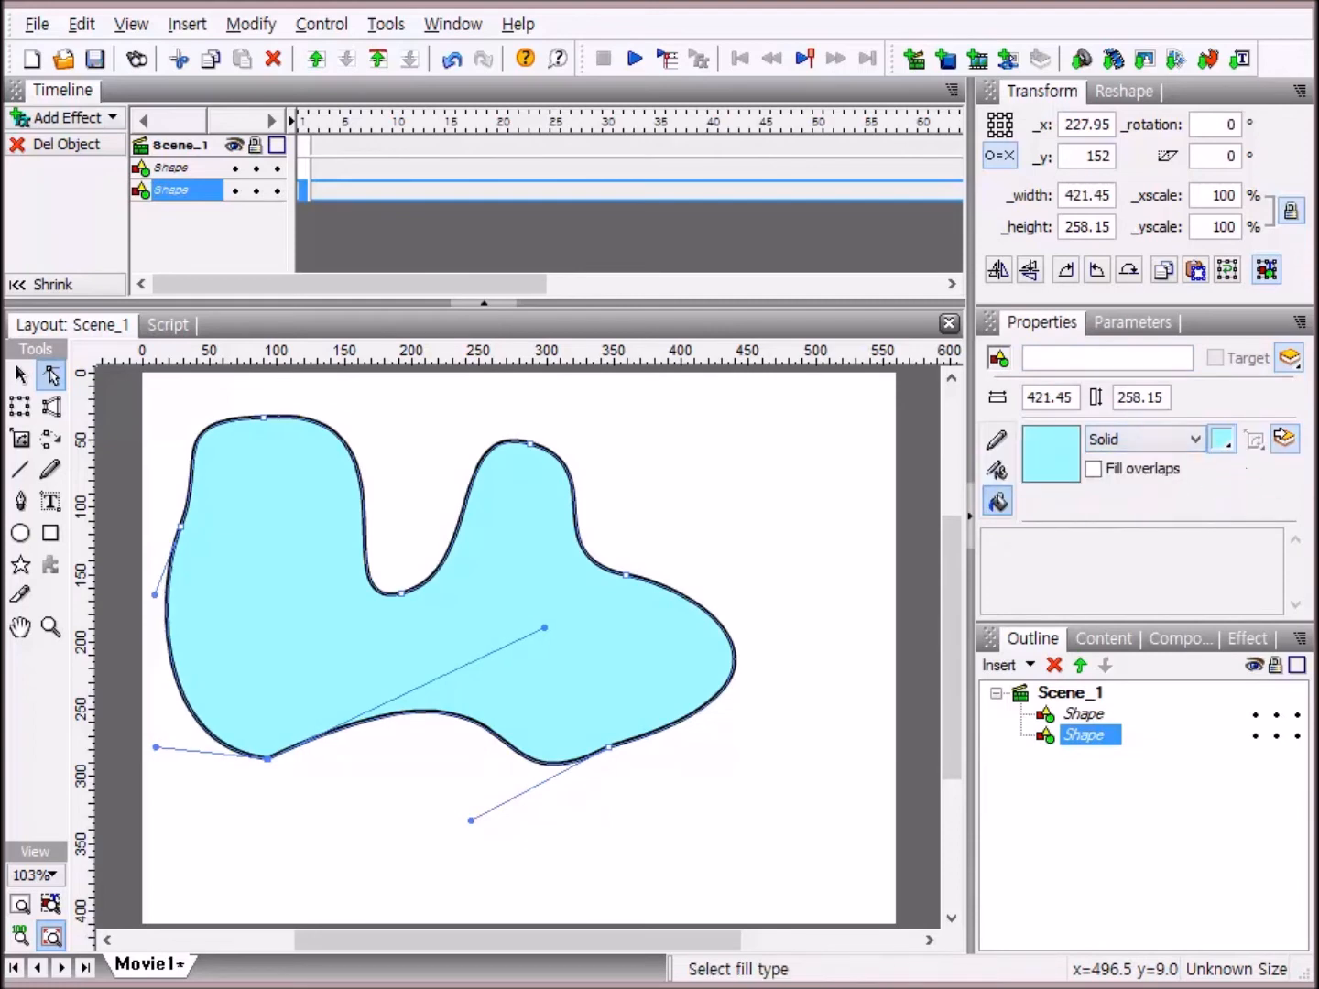
left_click(1223, 442)
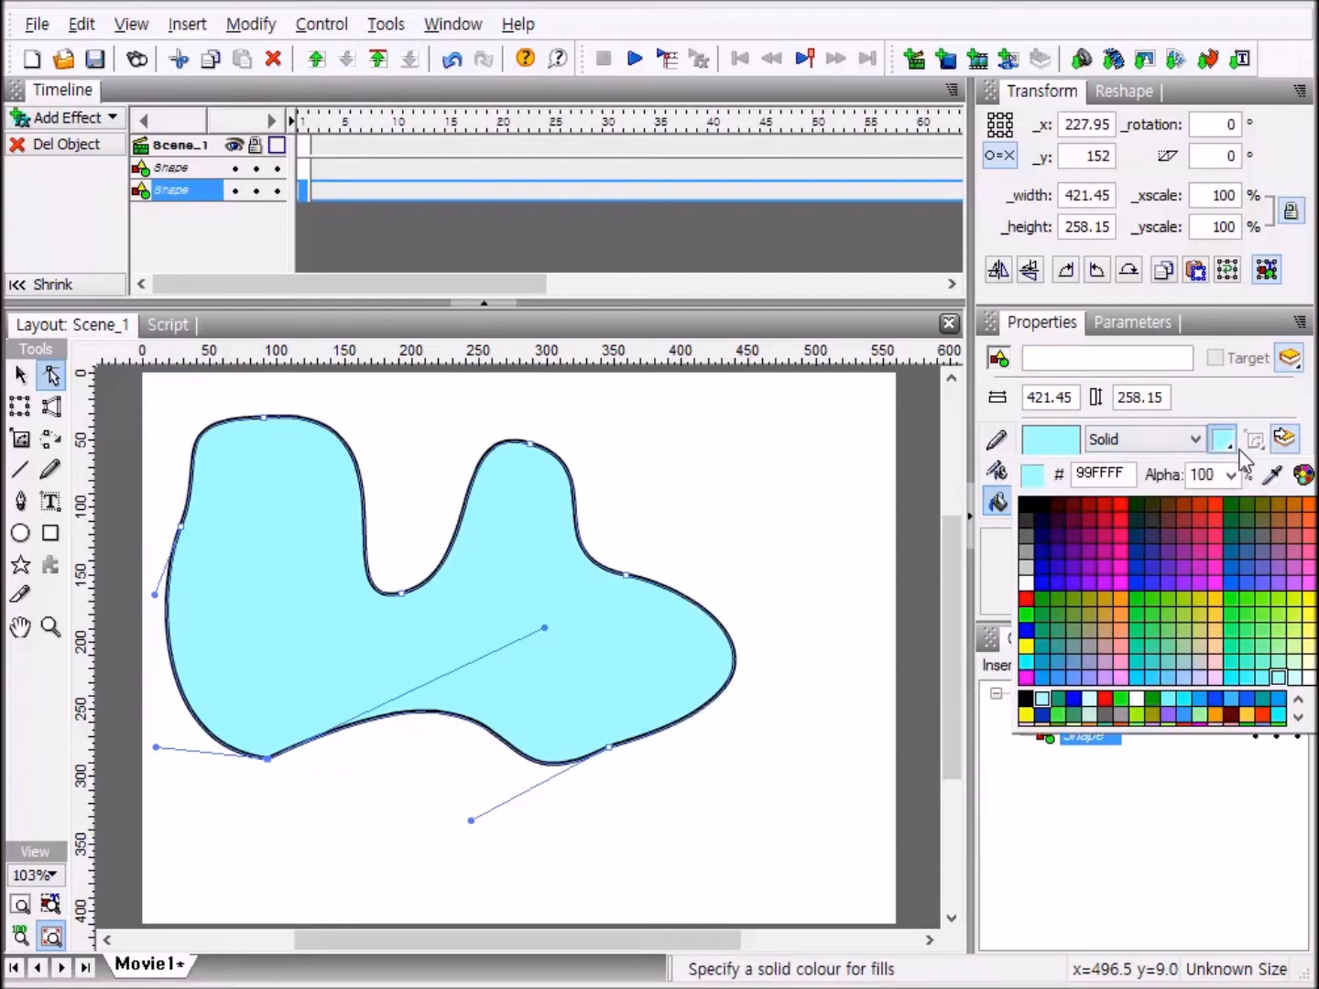
left_click(1026, 600)
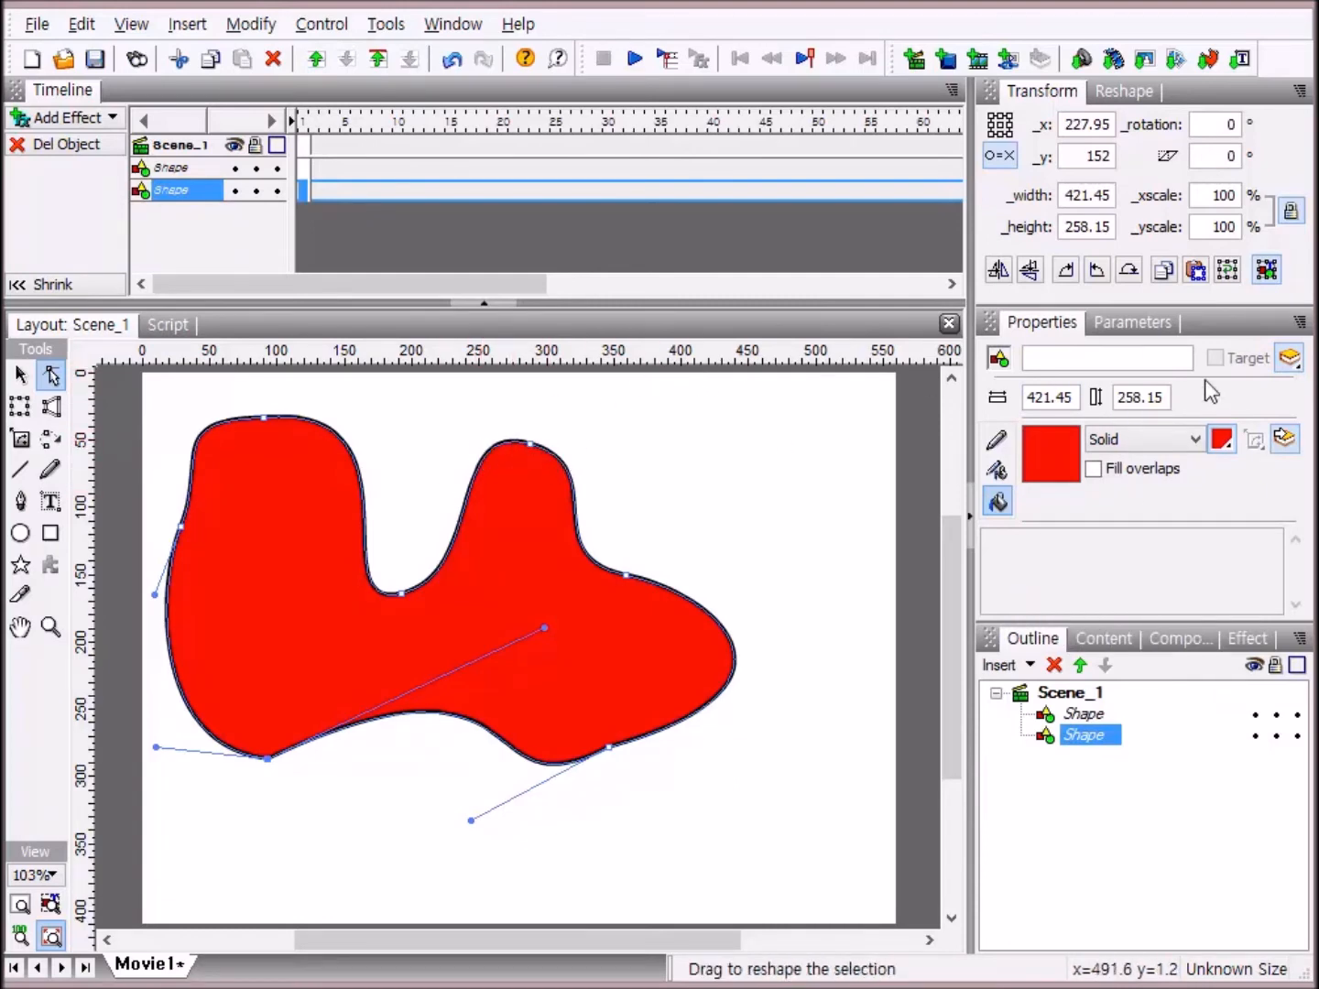
Choose the continuous line style for the shape's outline and set its stroke color to green 009966.
left_click(1010, 444)
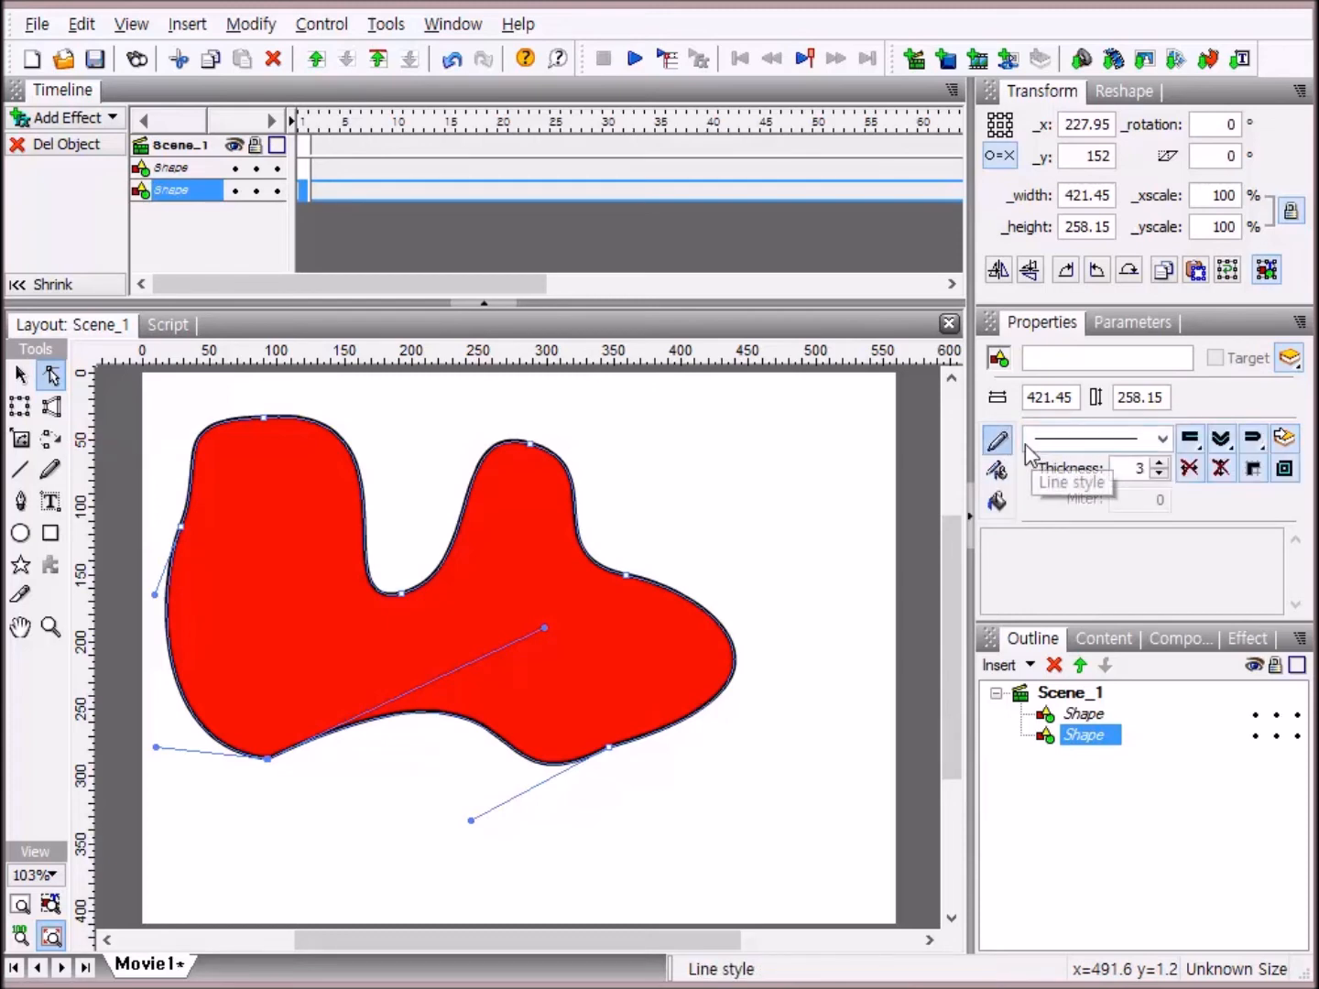
left_click(1162, 434)
left_click(1130, 494)
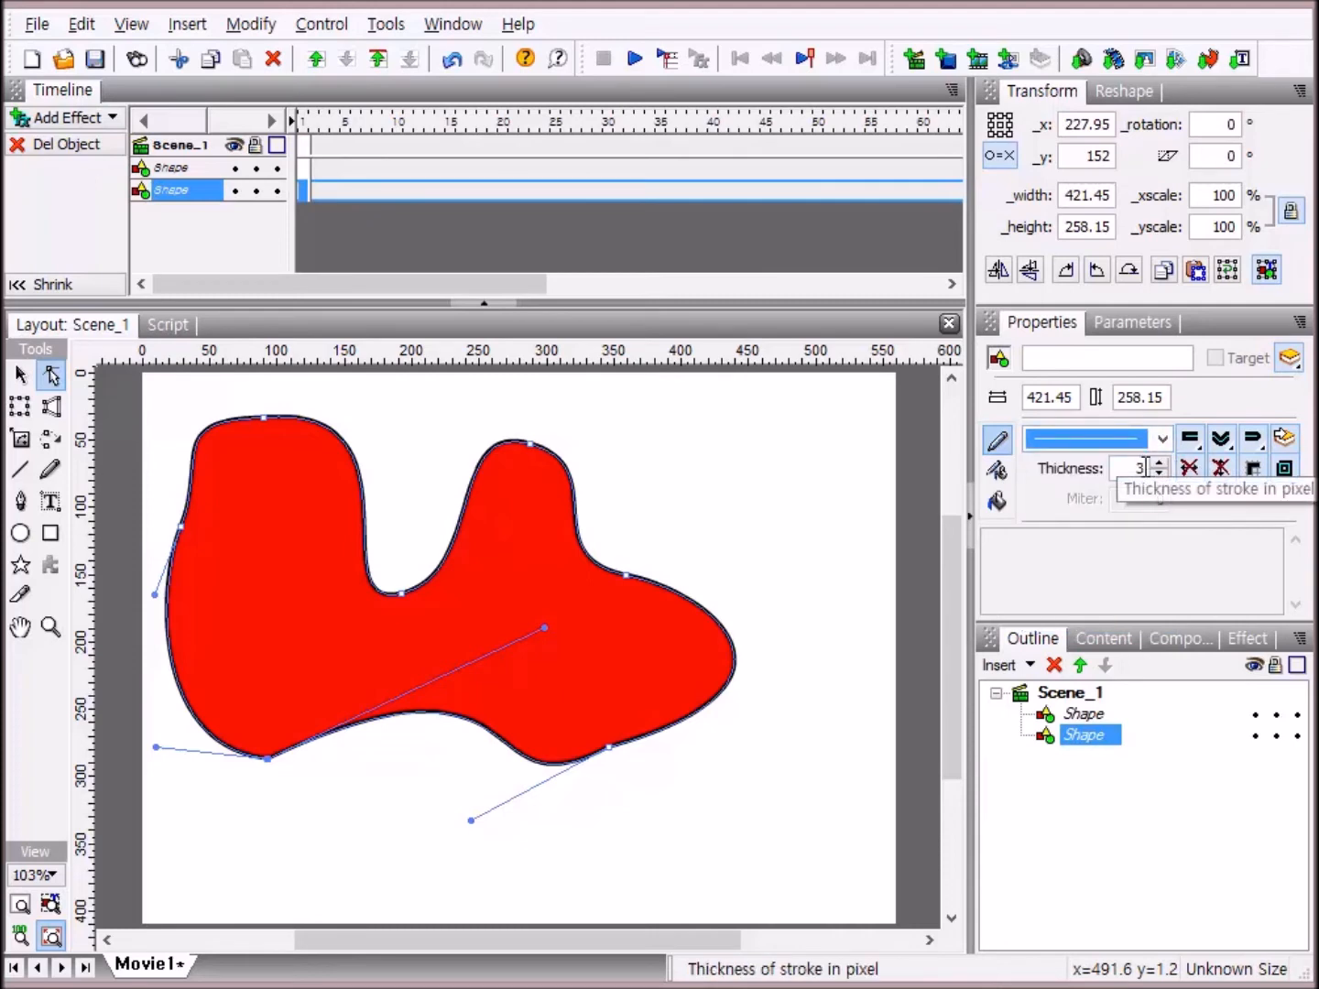
left_click(997, 470)
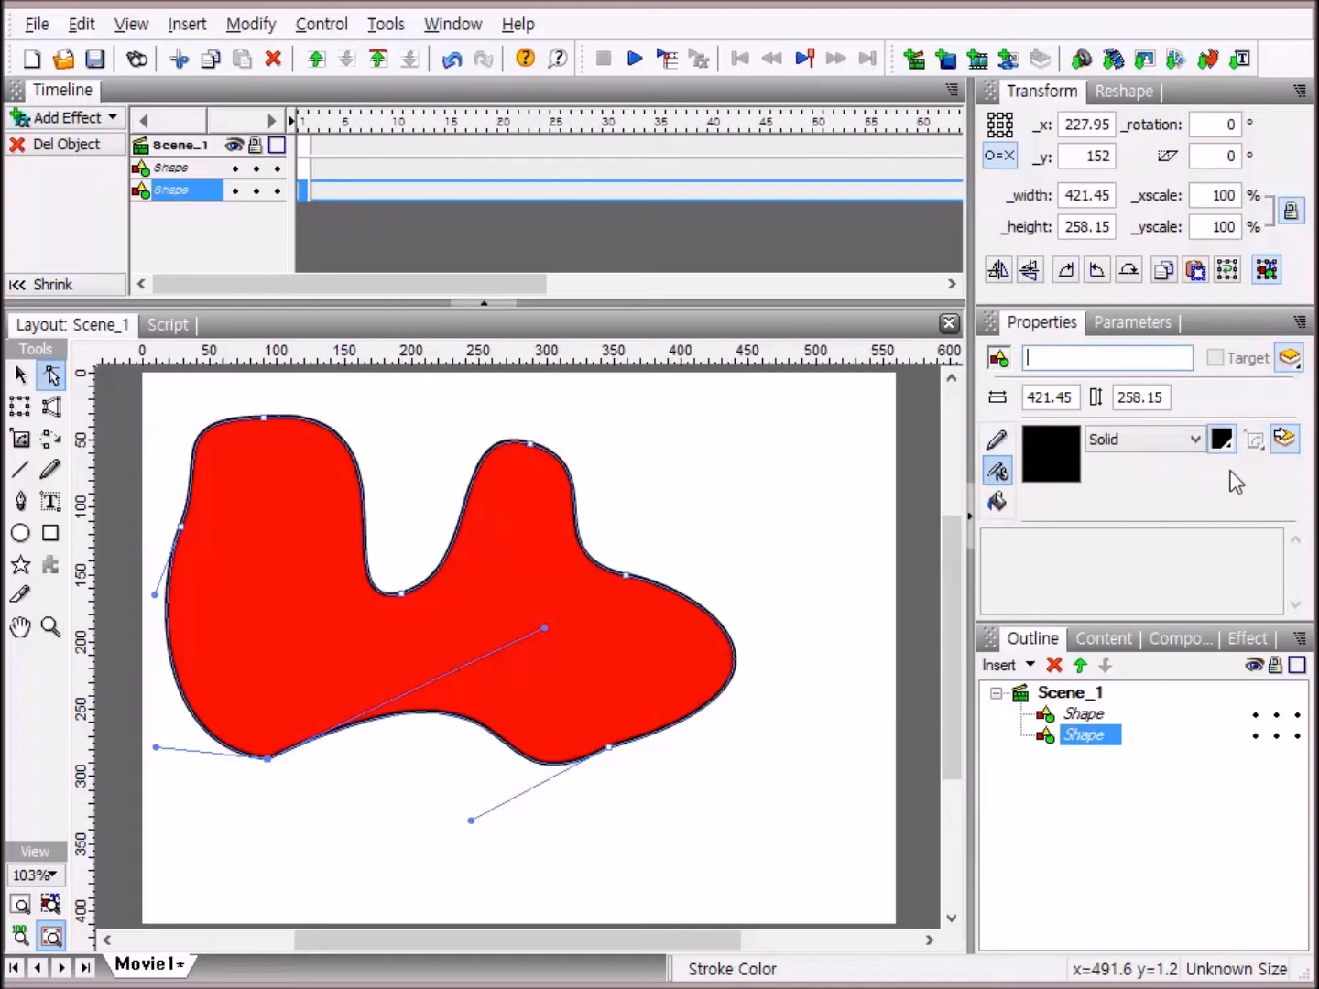
left_click(1223, 441)
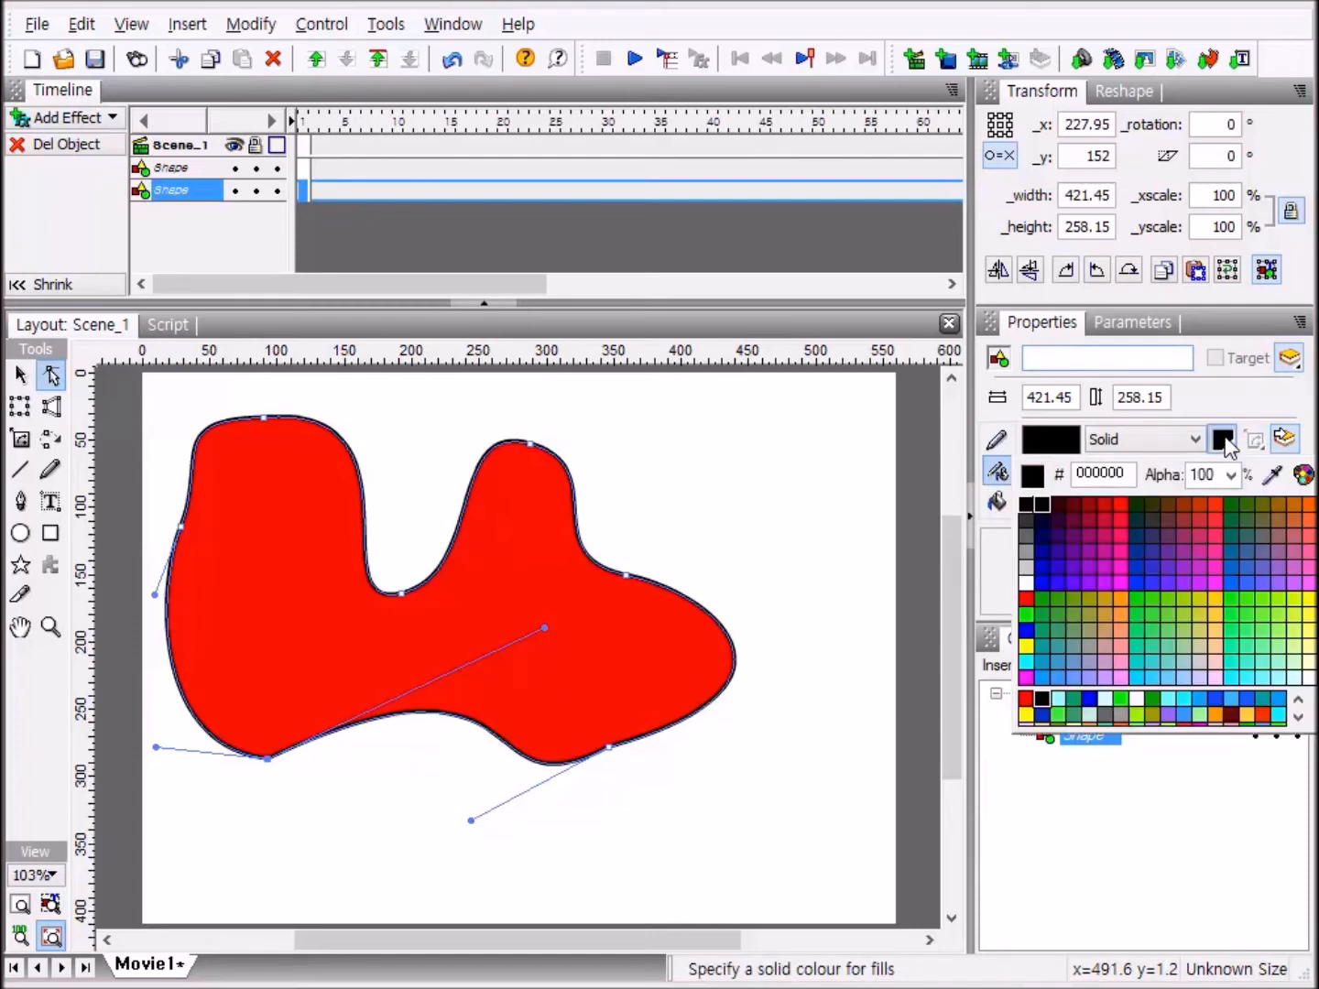
left_click(1036, 629)
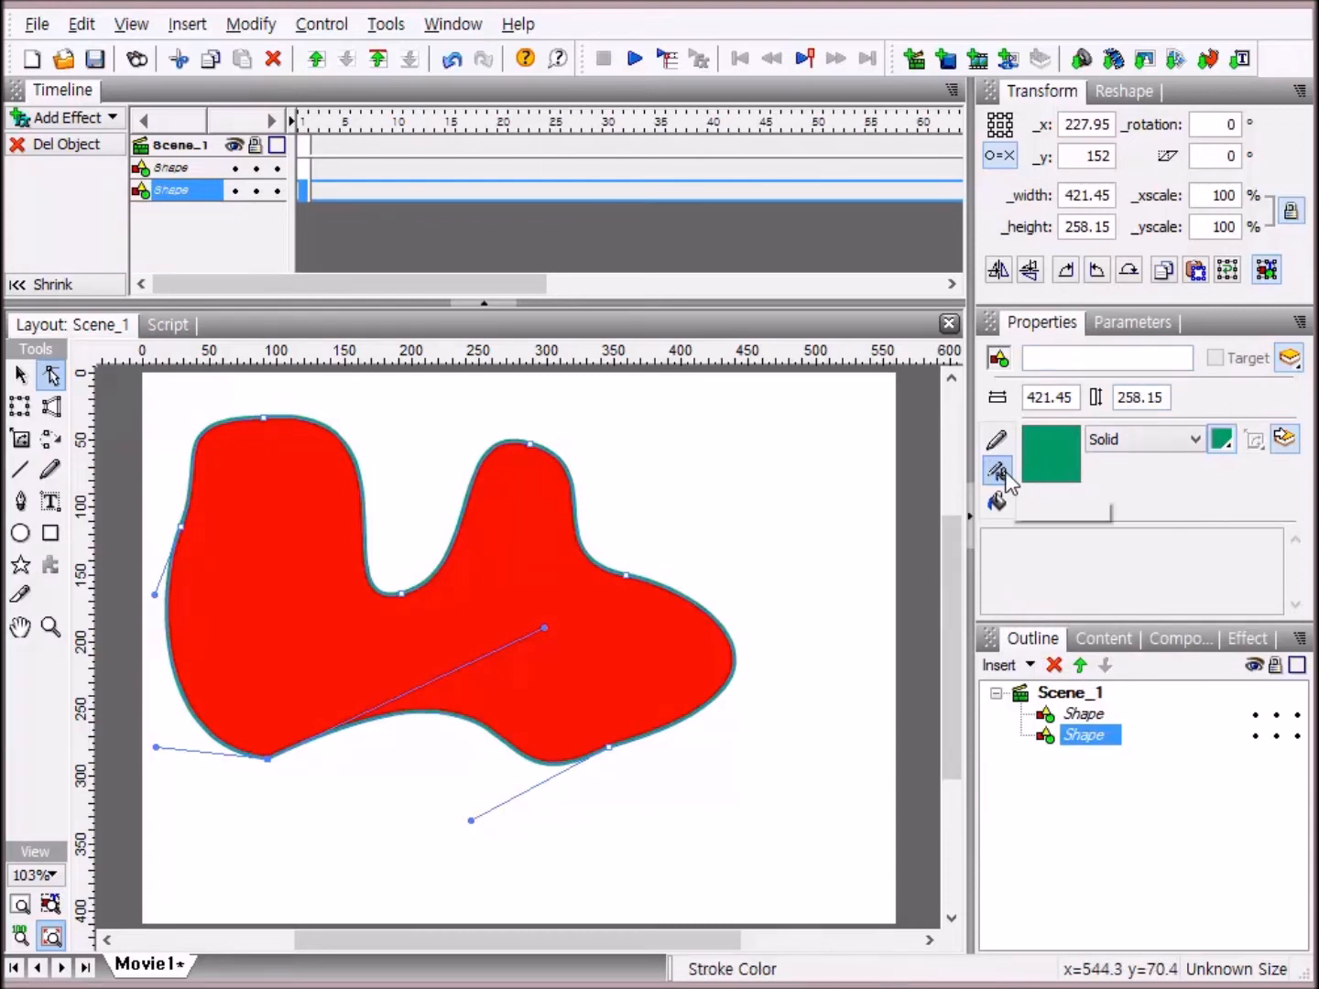
Change the shape's outline to the long-dash line style.
left_click(996, 441)
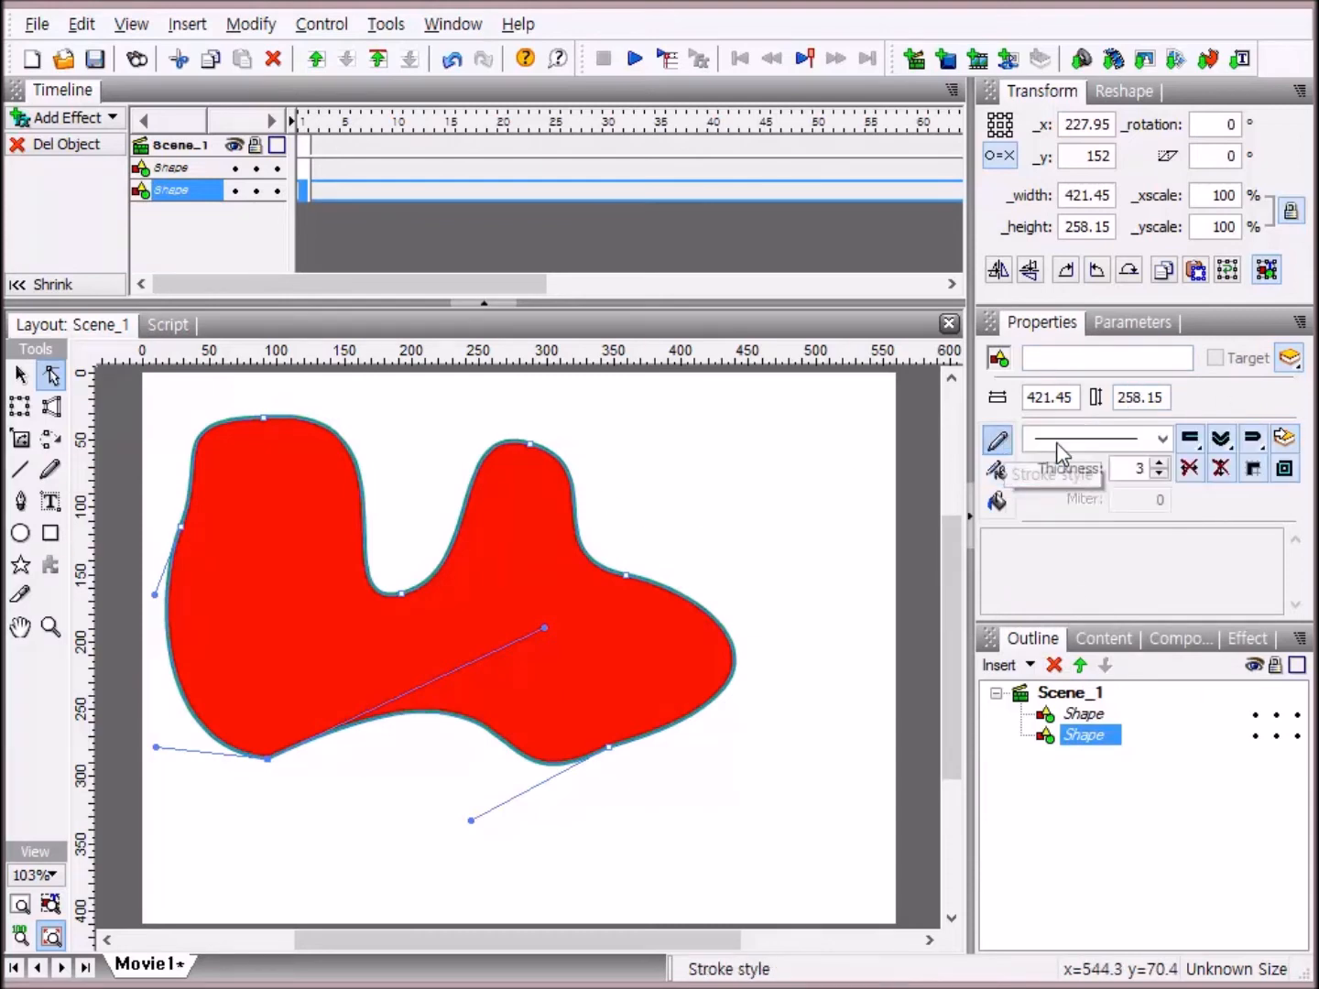
left_click(1166, 439)
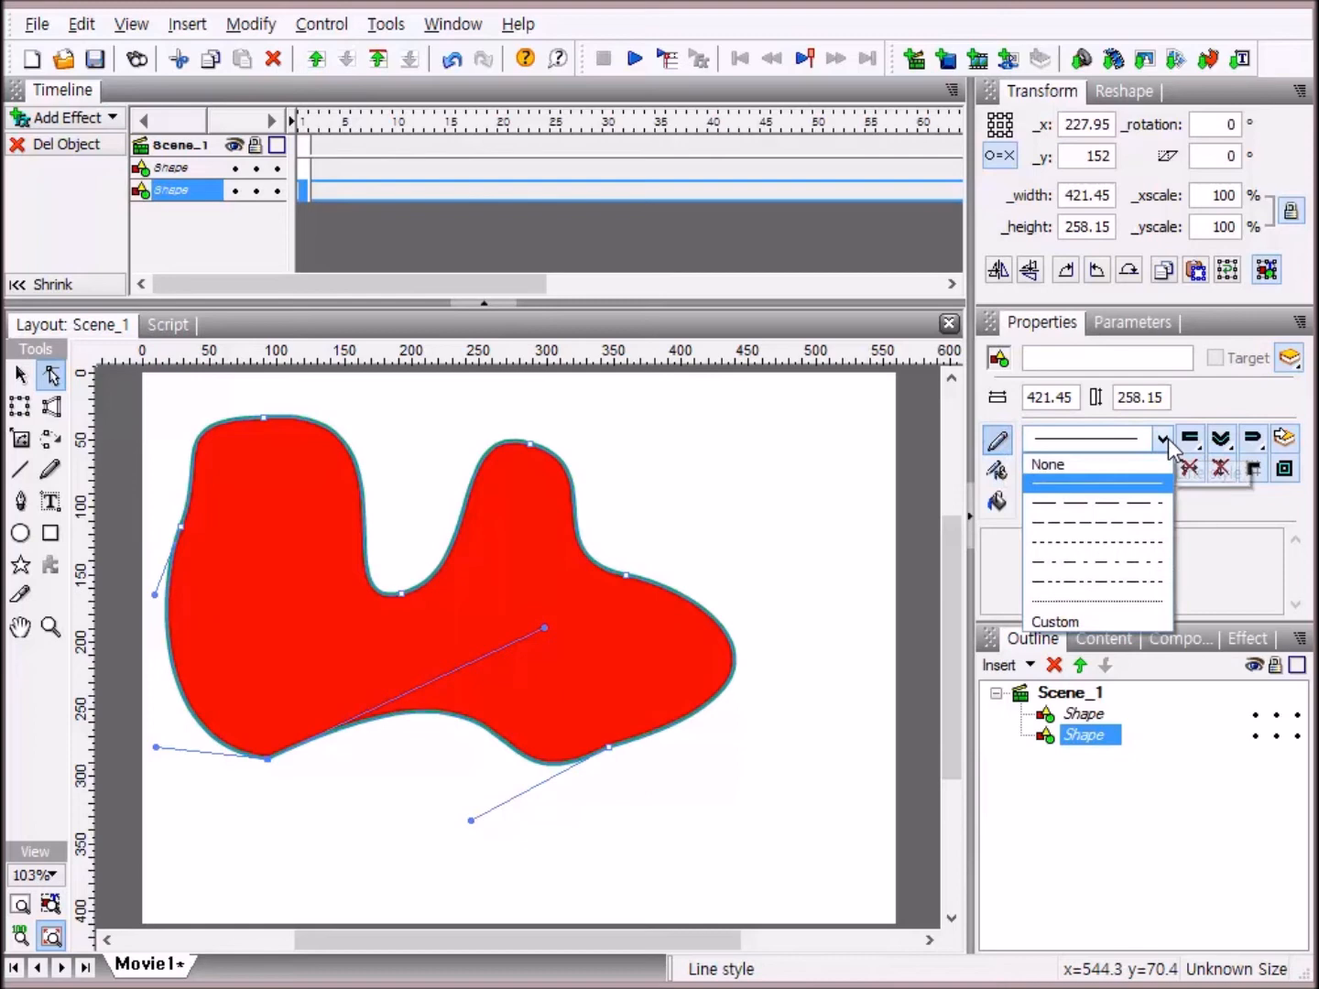
left_click(1134, 506)
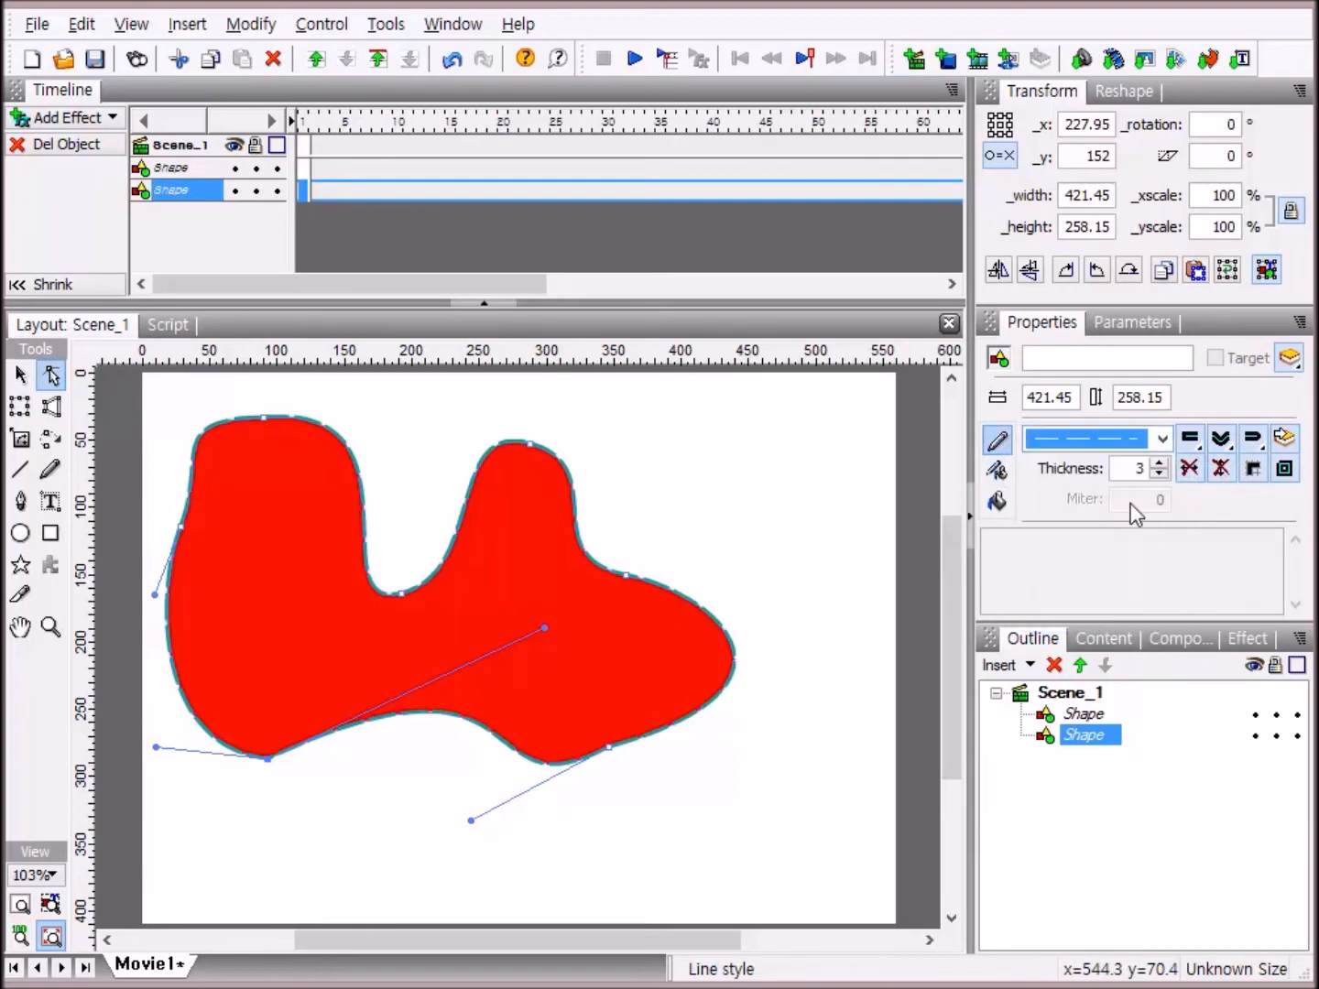
Deselect the anchors and move the whole shape right and slightly down on the stage, to about x 311, y 174.
left_click(877, 538)
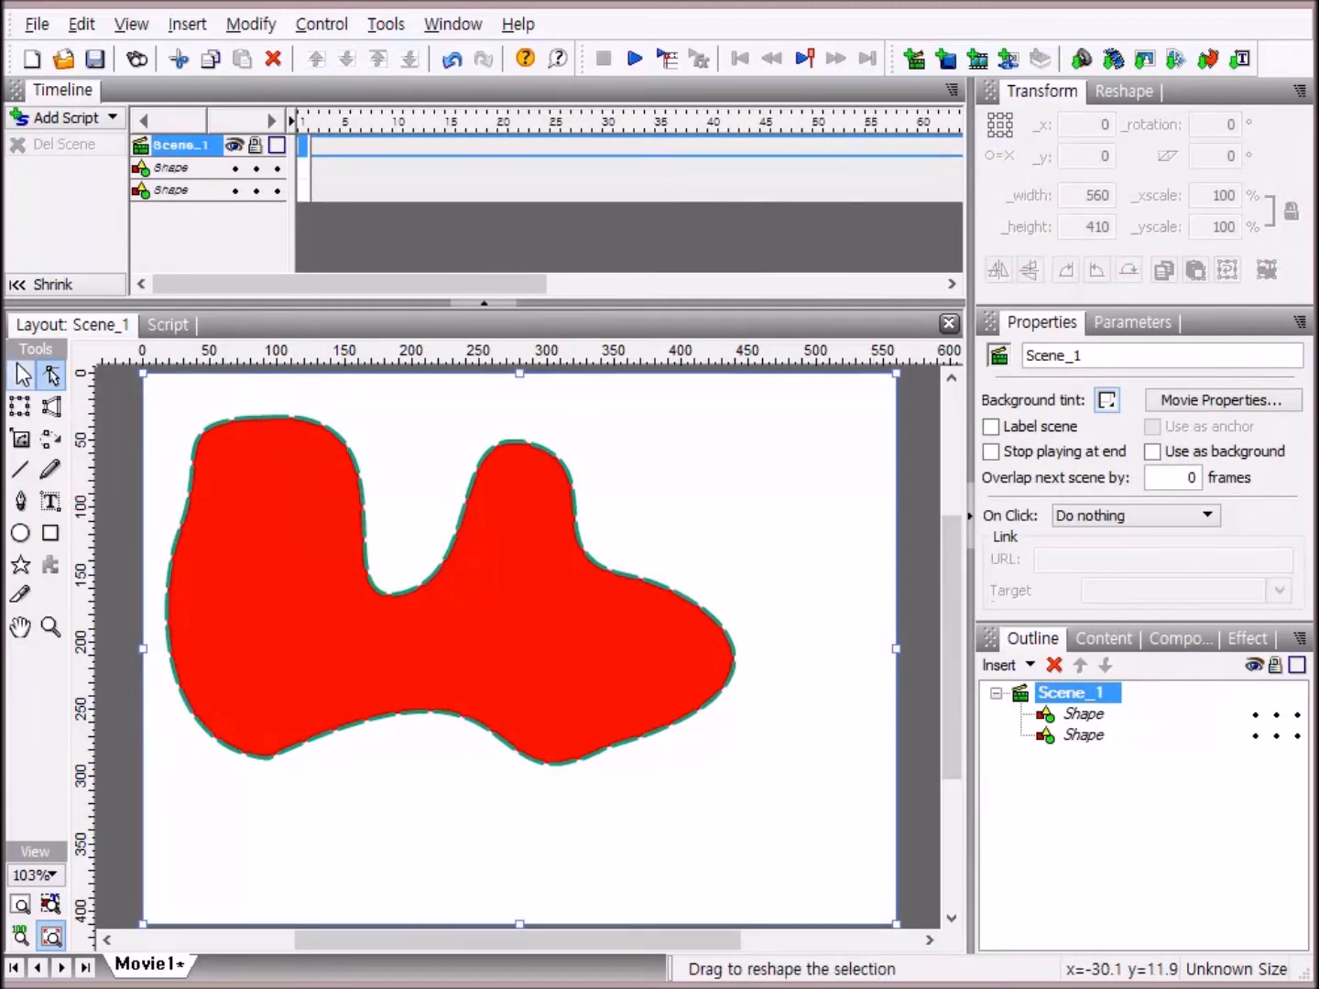
left_click(22, 376)
left_click_drag(594, 590, 681, 623)
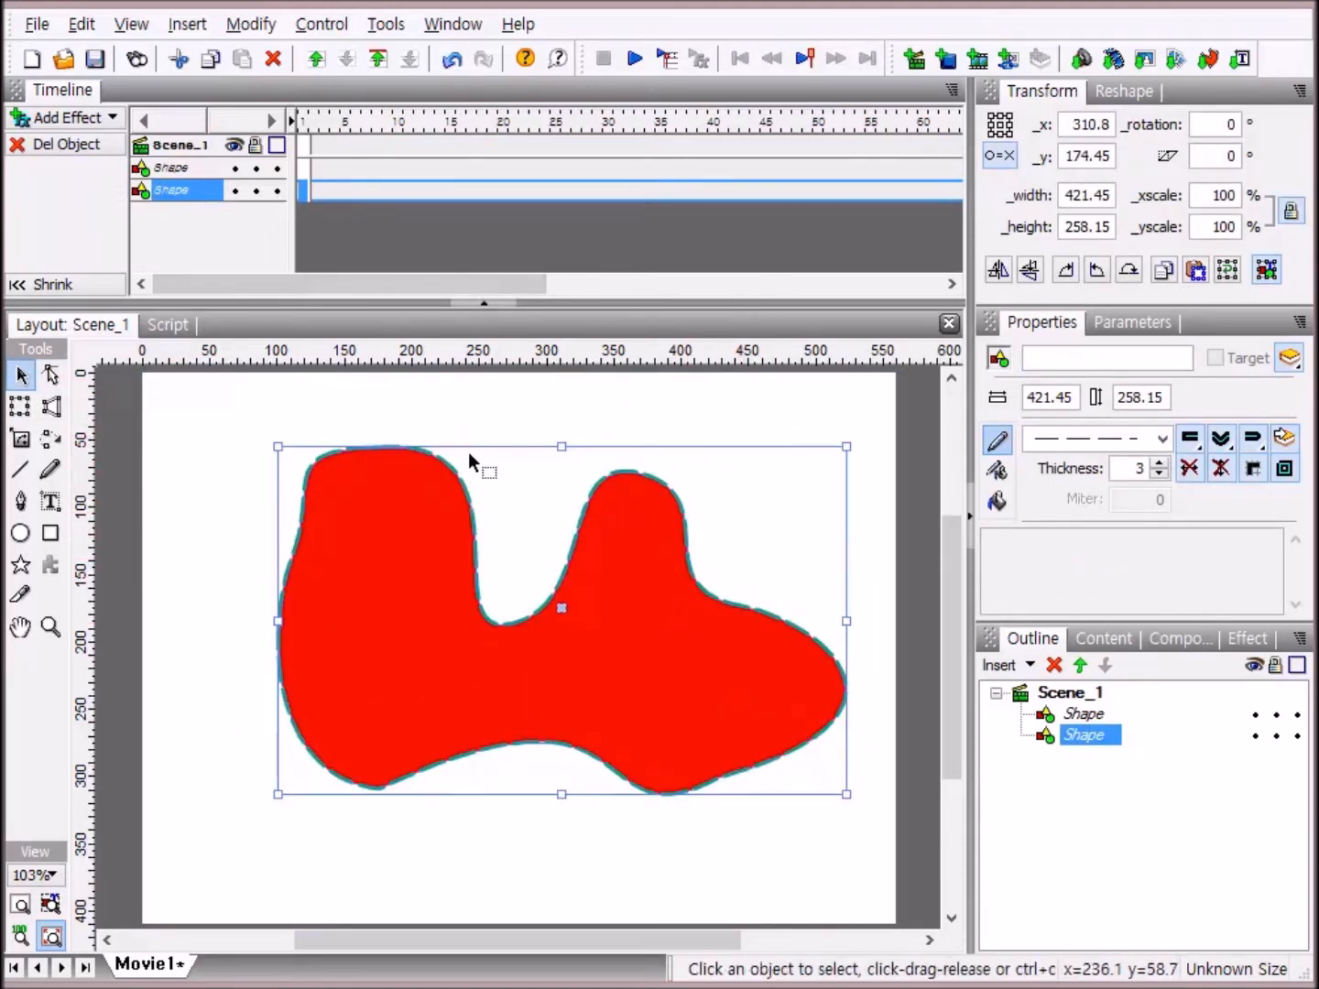
Delete the red shape and the leftover empty shape from Scene_1, and activate the Pen tool.
left_click(1053, 666)
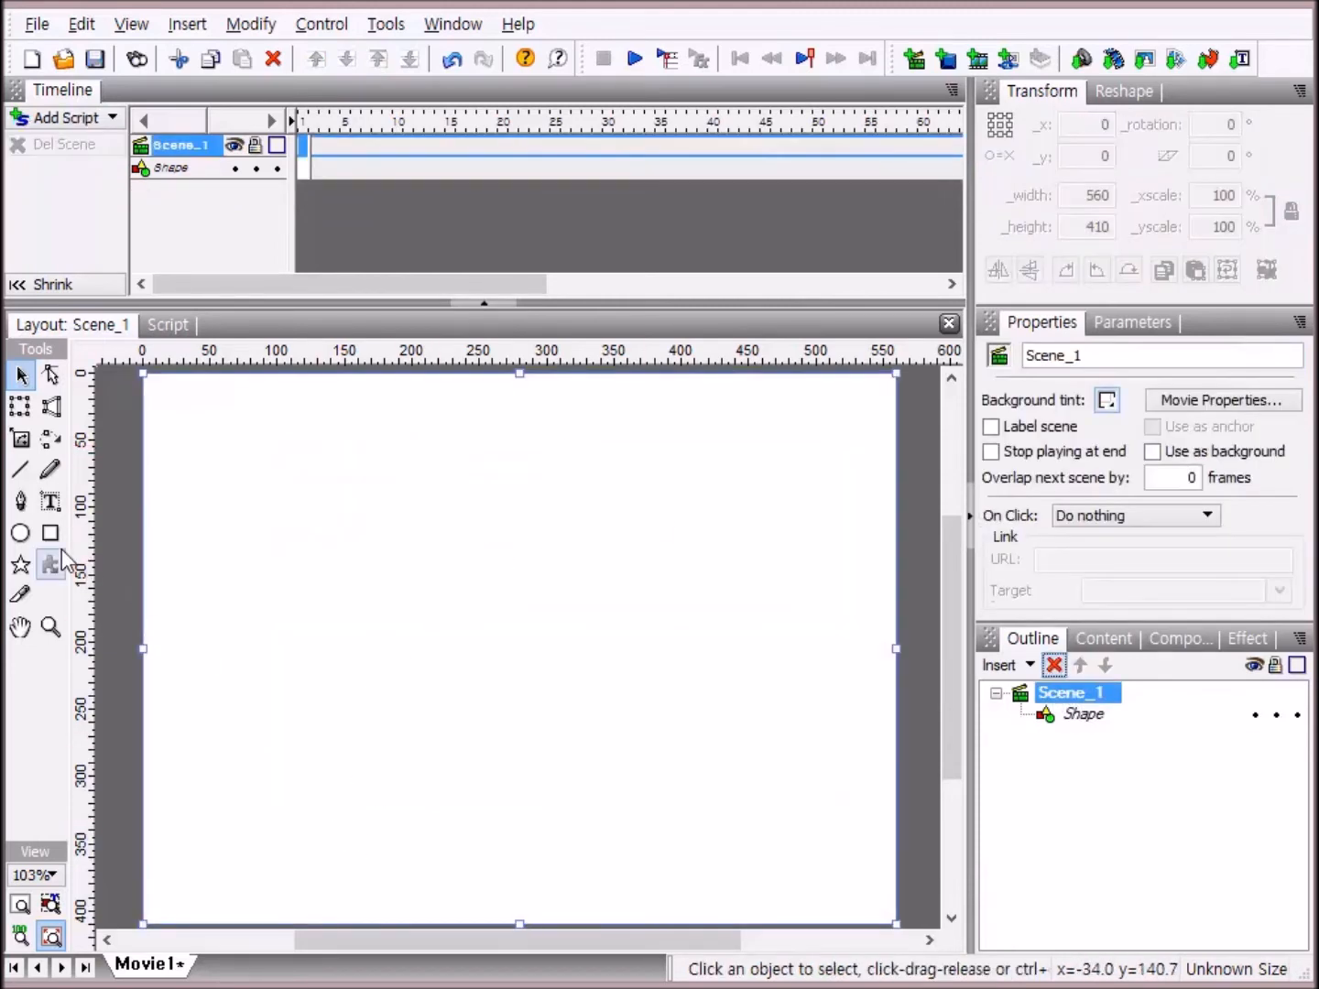
left_click(21, 502)
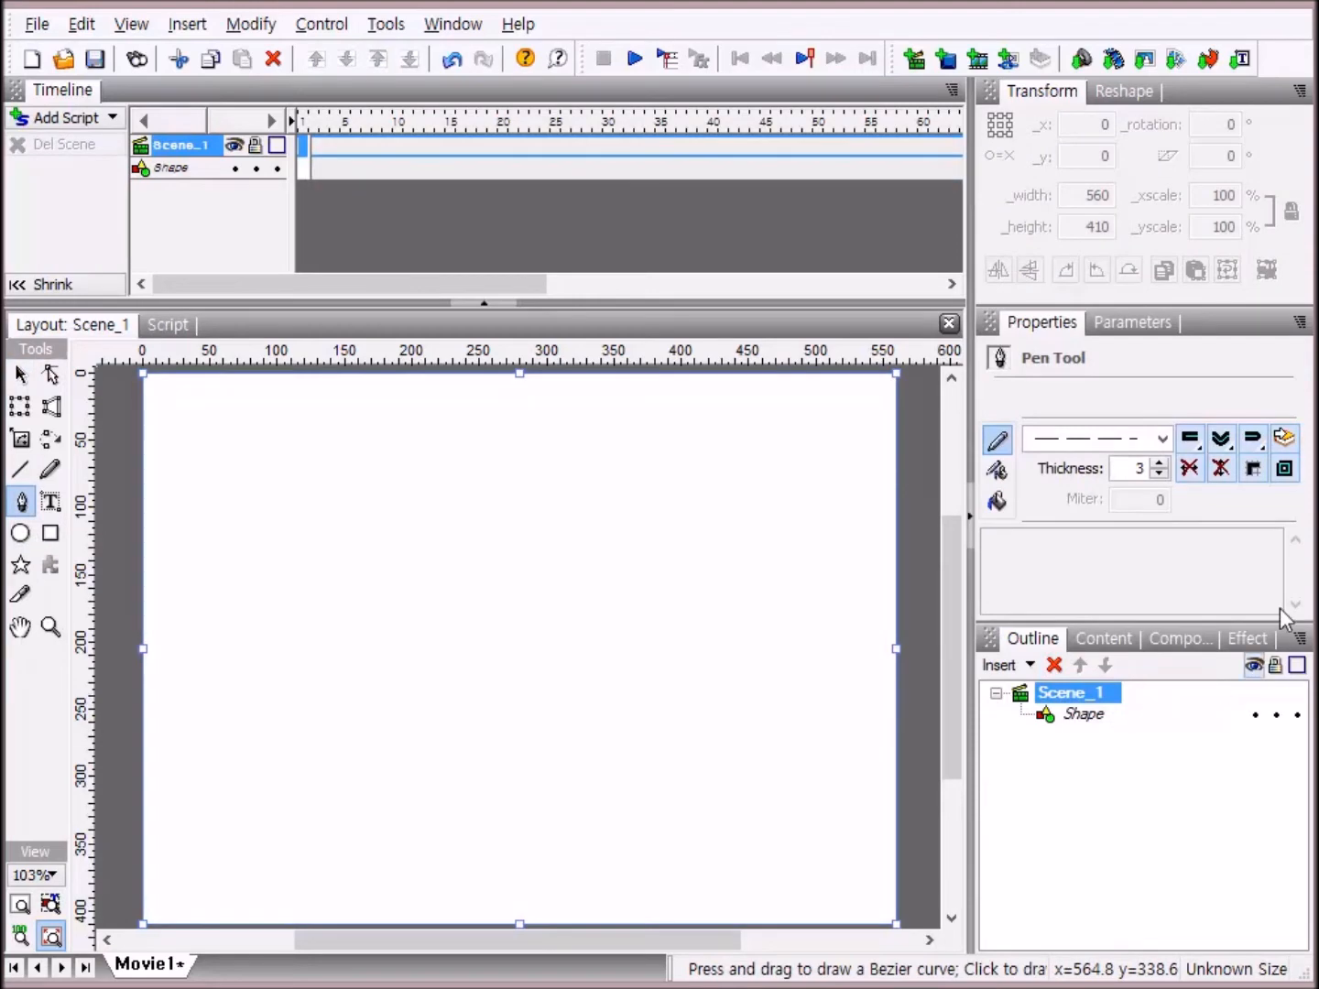
left_click(1085, 716)
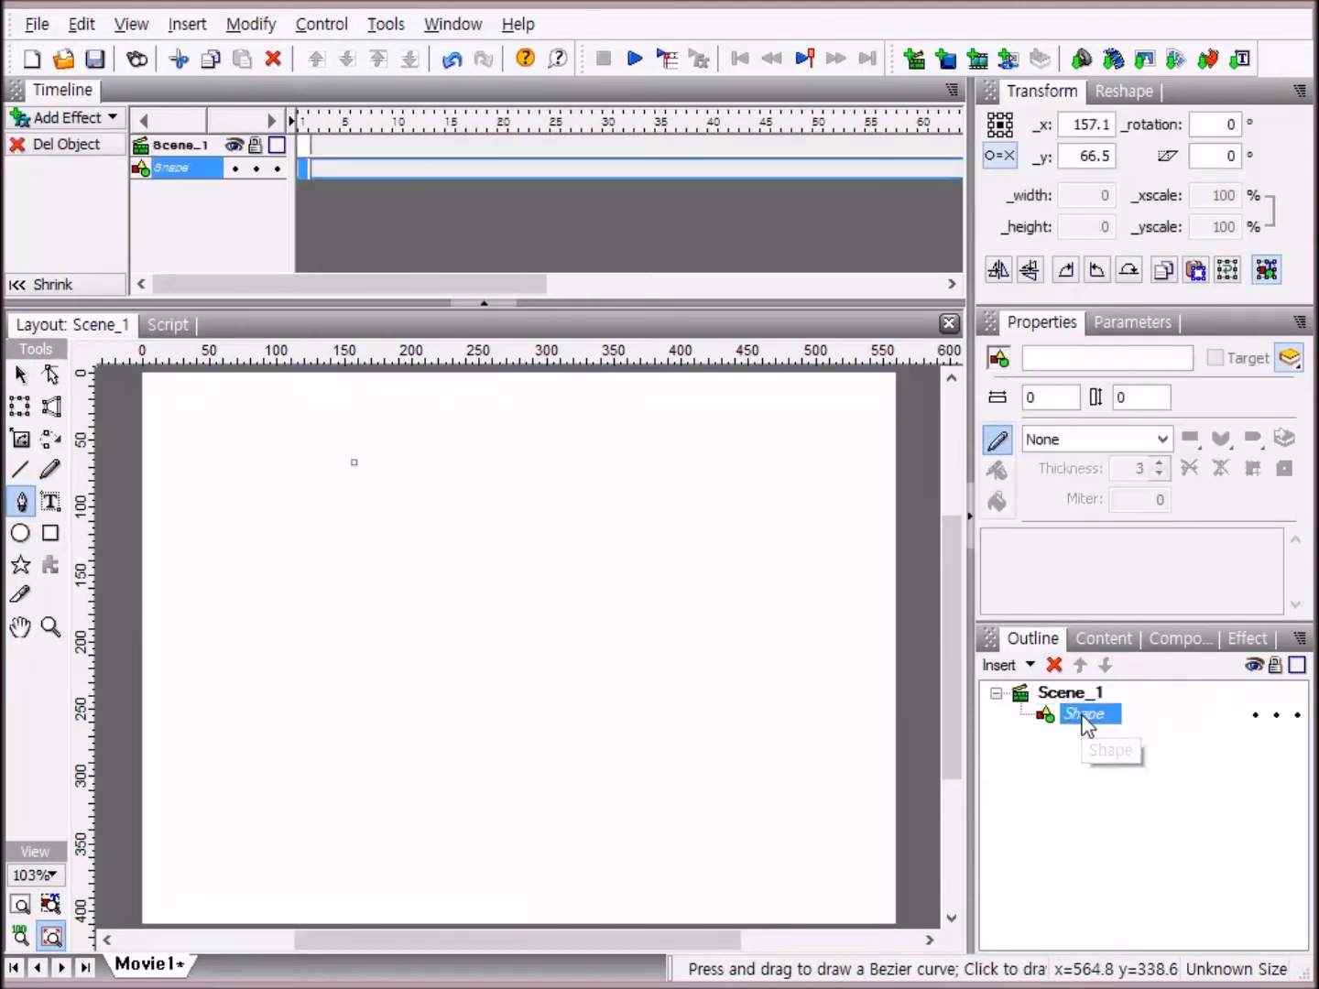
left_click(1055, 667)
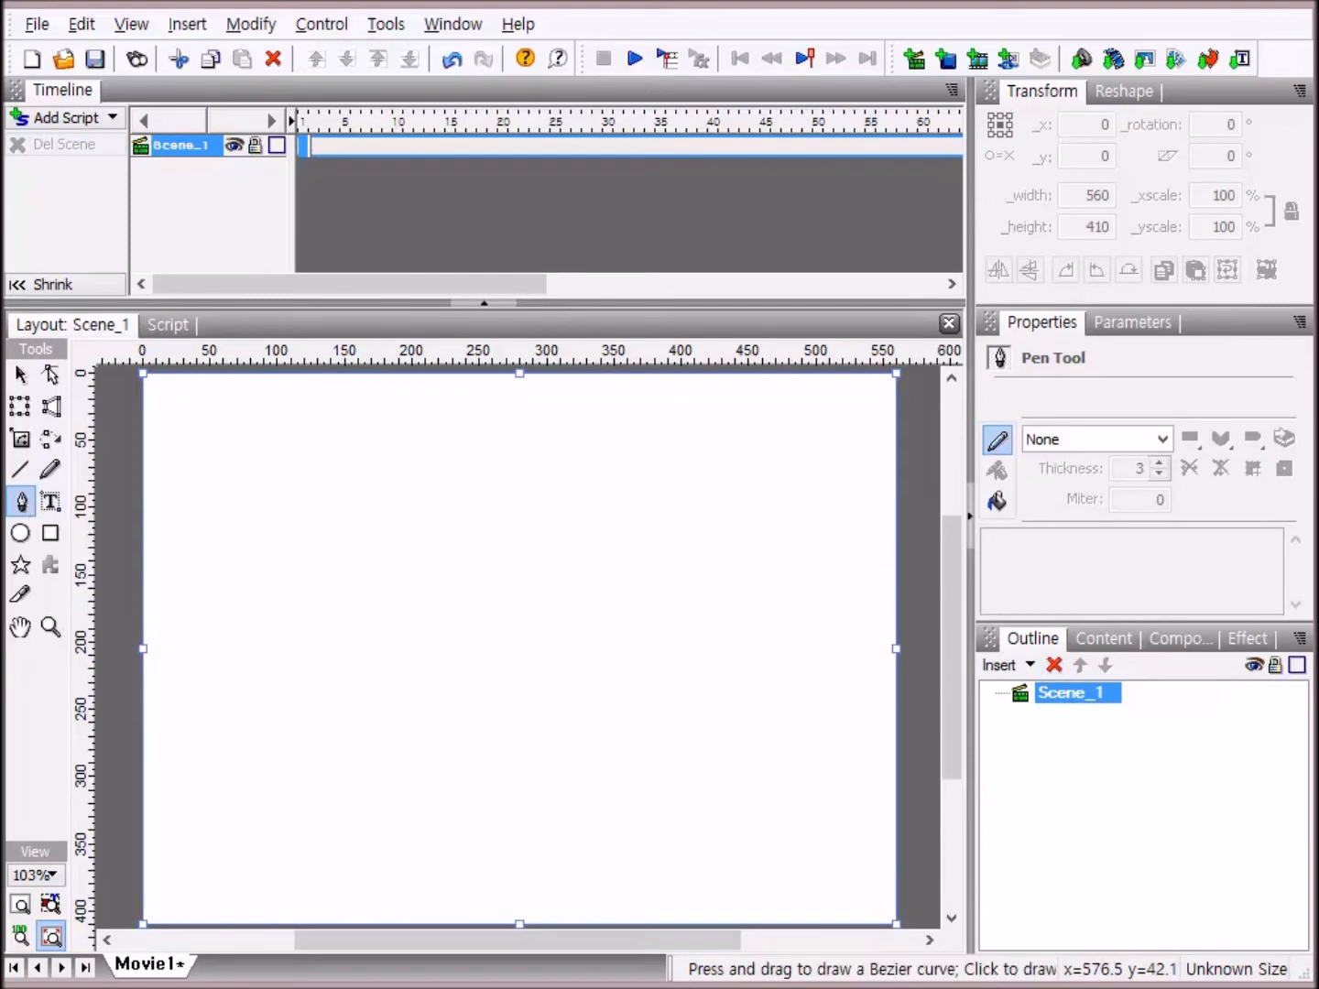
Set the Pen tool's fill to solid light cyan.
left_click(1000, 502)
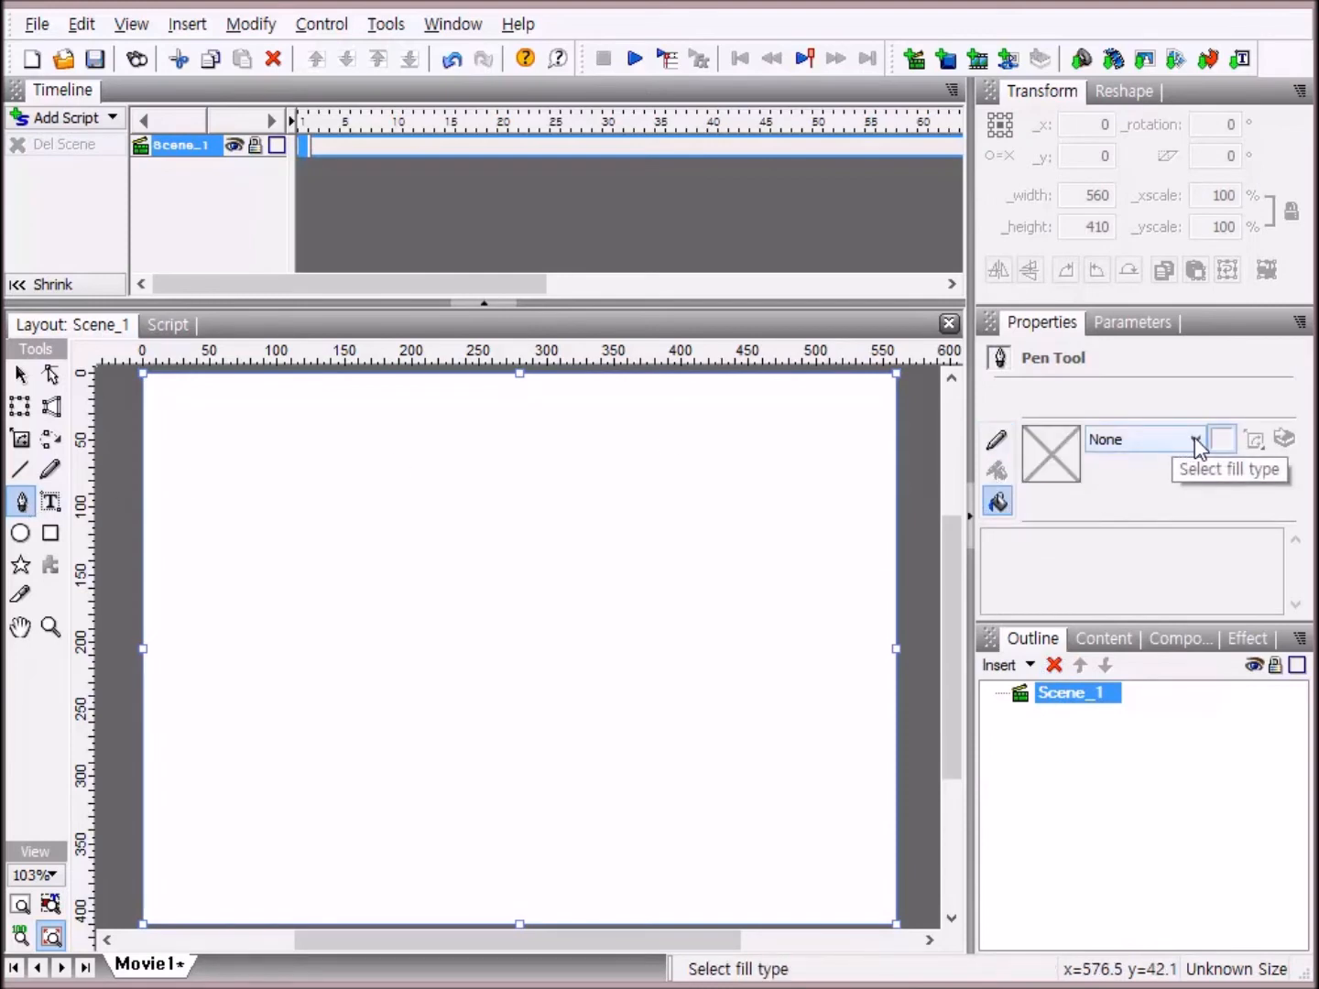
left_click(1194, 440)
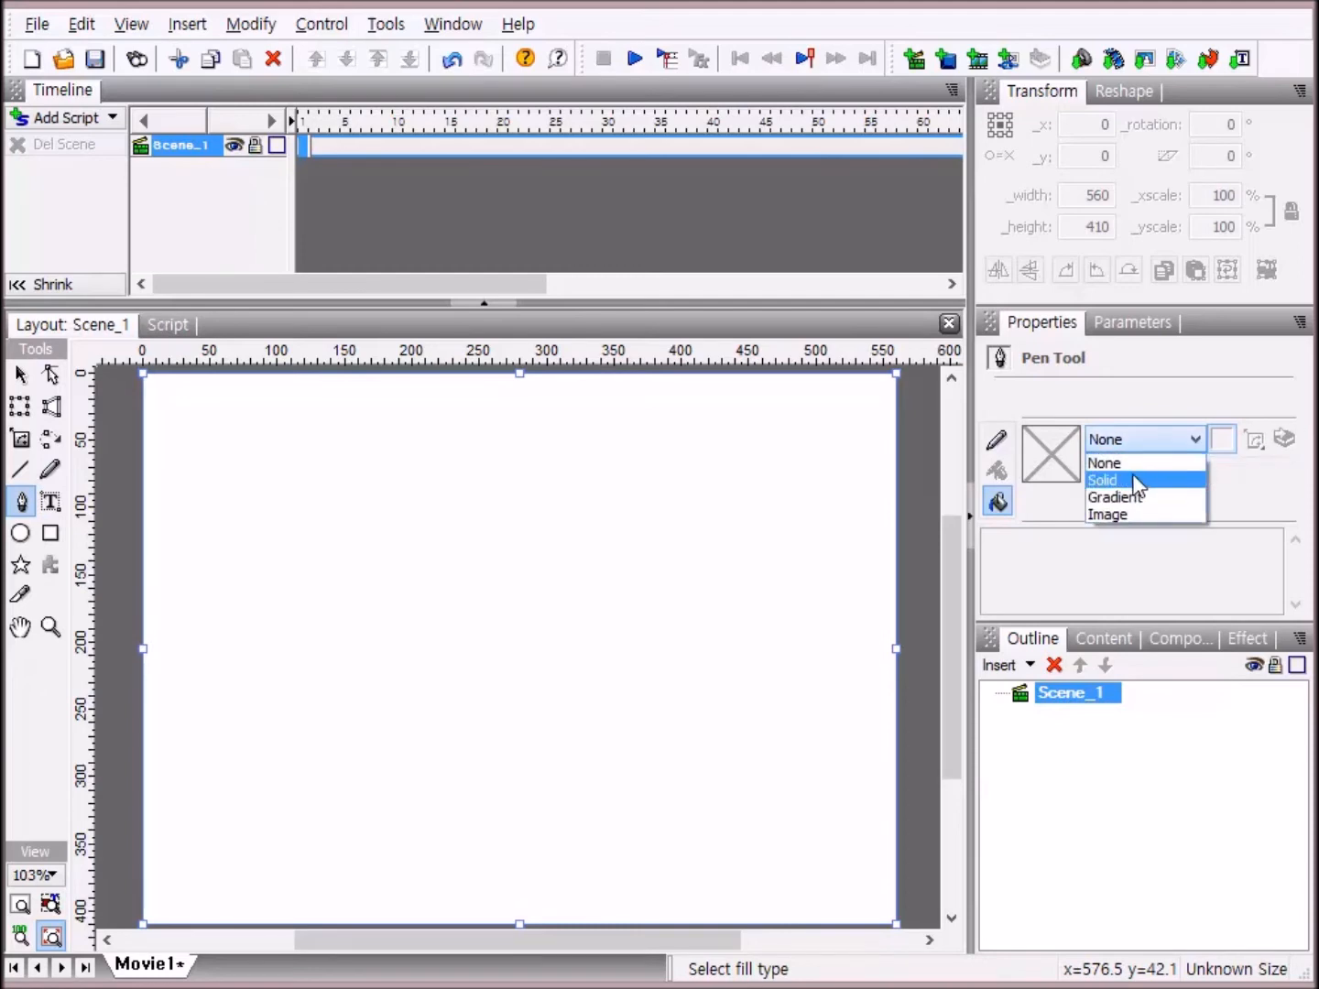
left_click(1137, 481)
left_click(1222, 440)
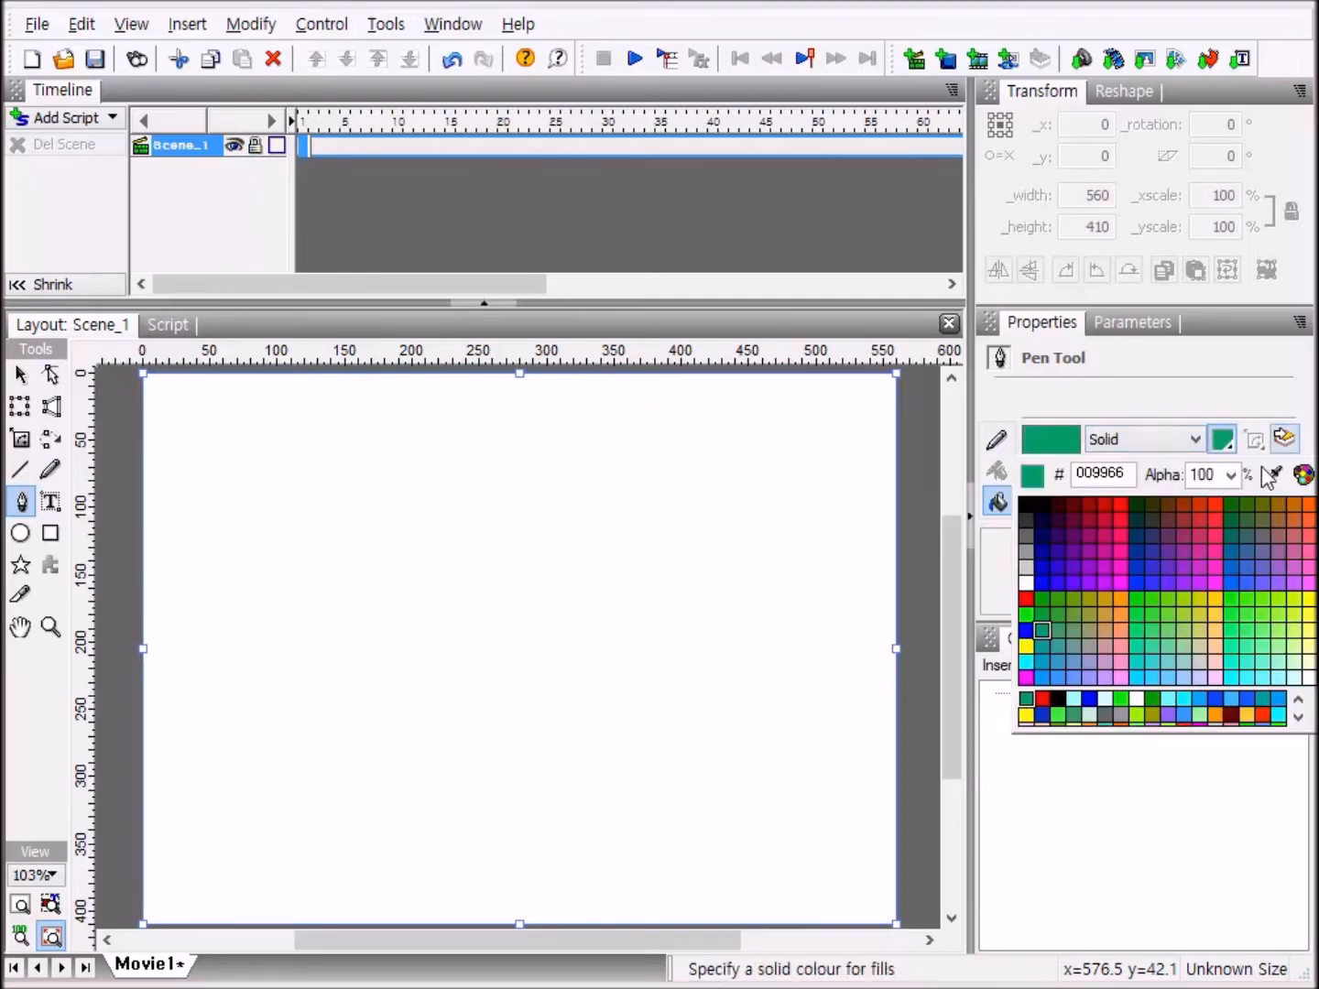
left_click(1282, 703)
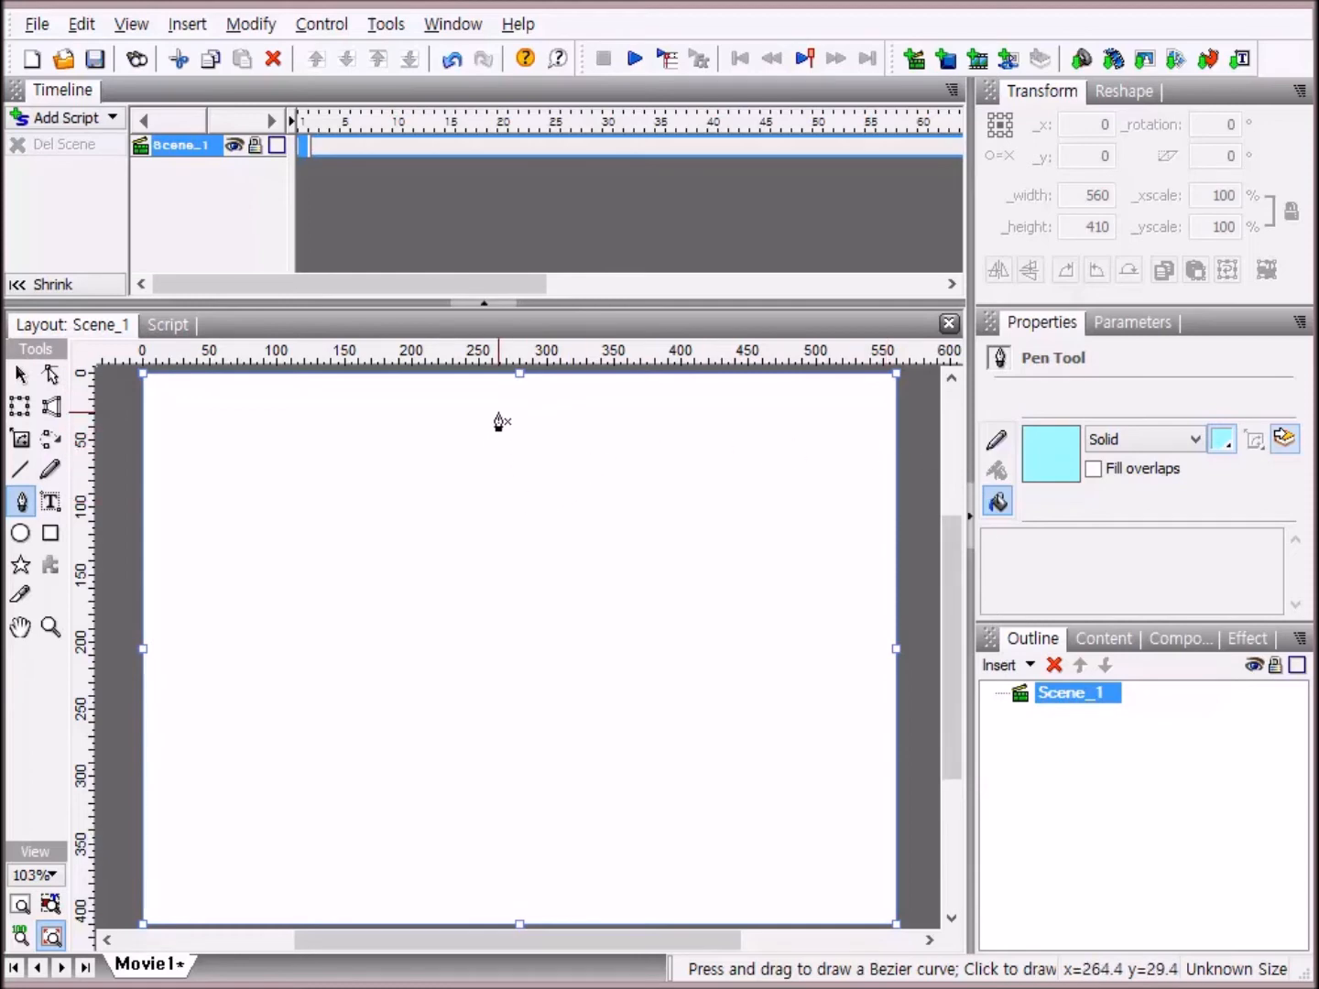
left_click(499, 422)
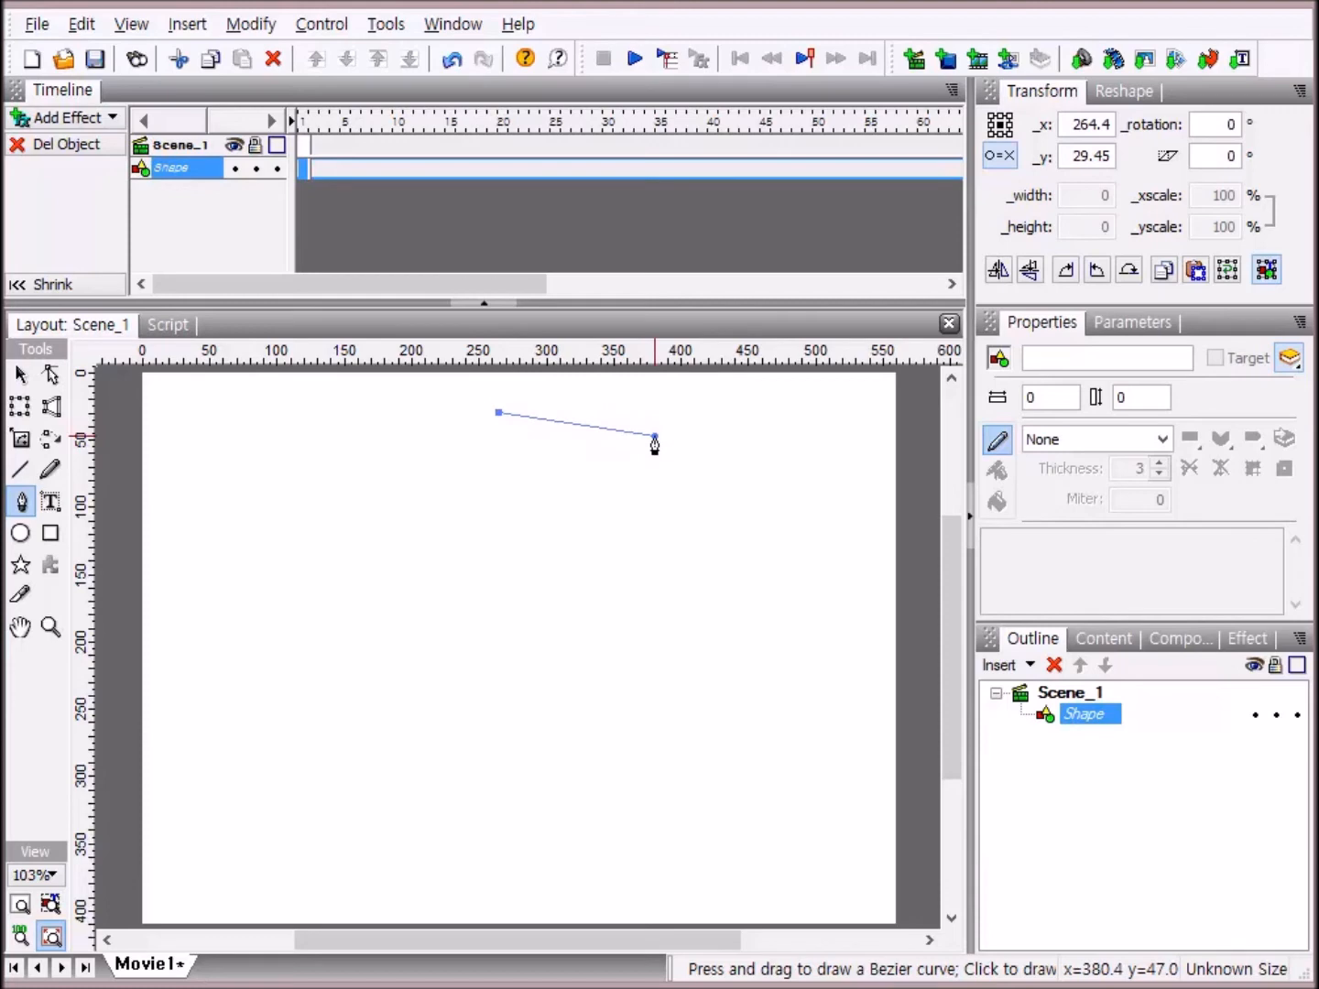
left_click(655, 437)
left_click(679, 596)
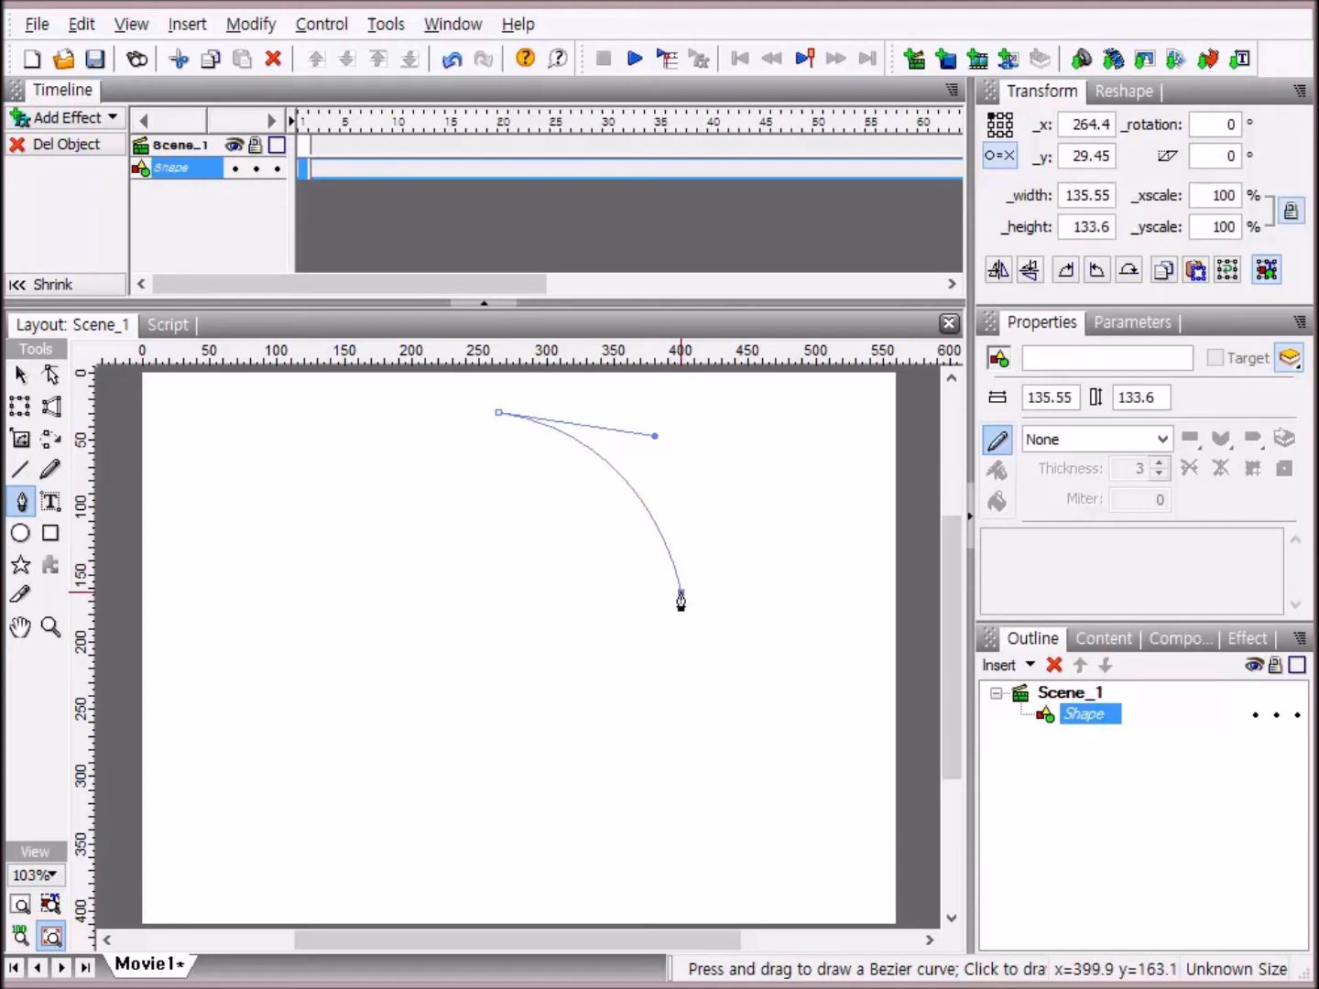
left_click_drag(679, 594, 661, 660)
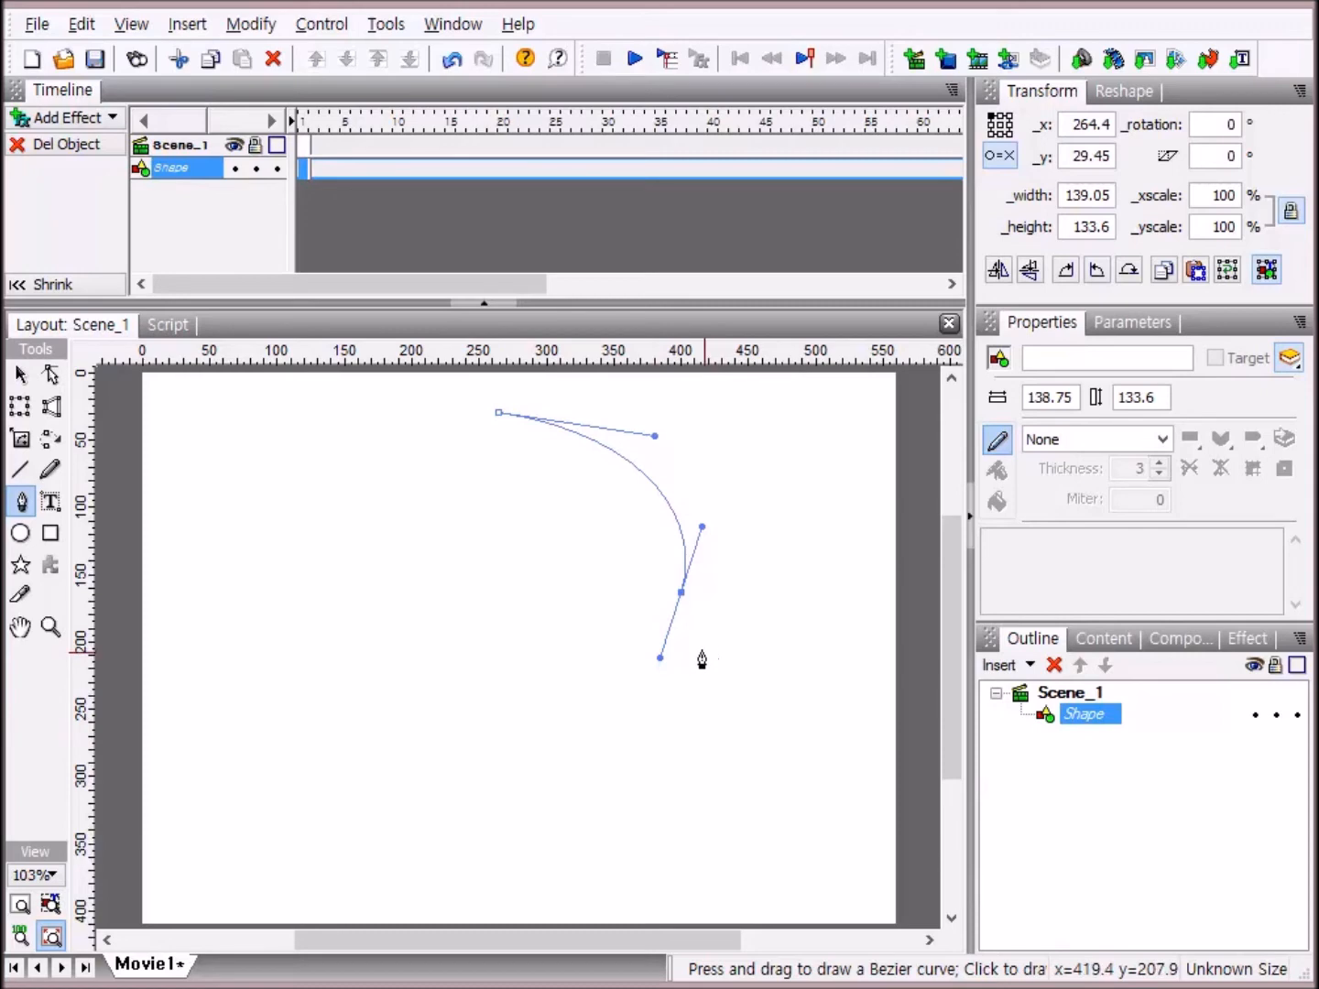
left_click(509, 758)
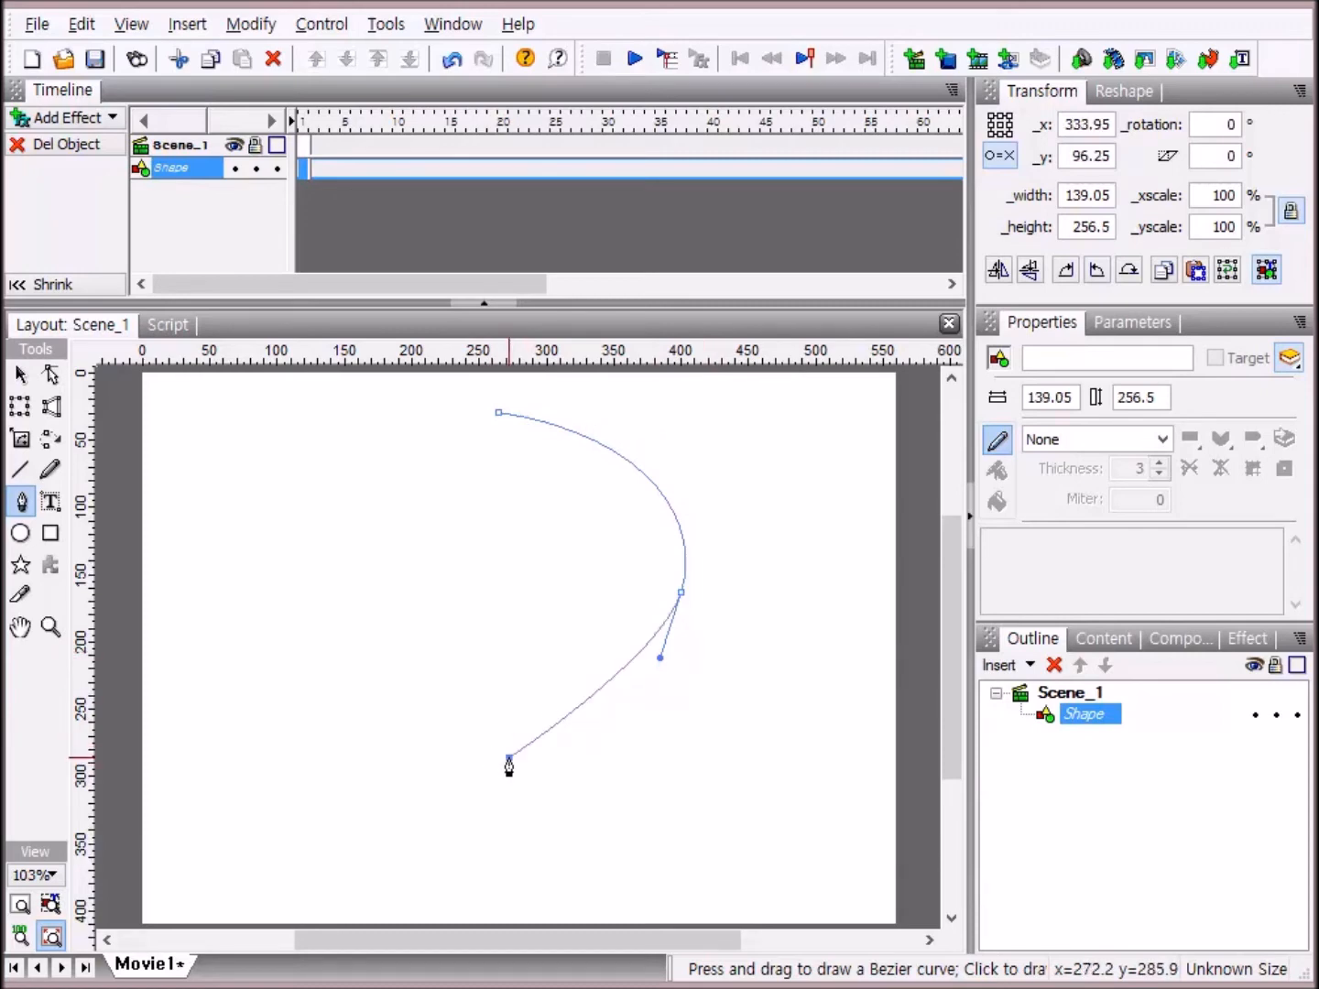
left_click_drag(509, 760, 436, 766)
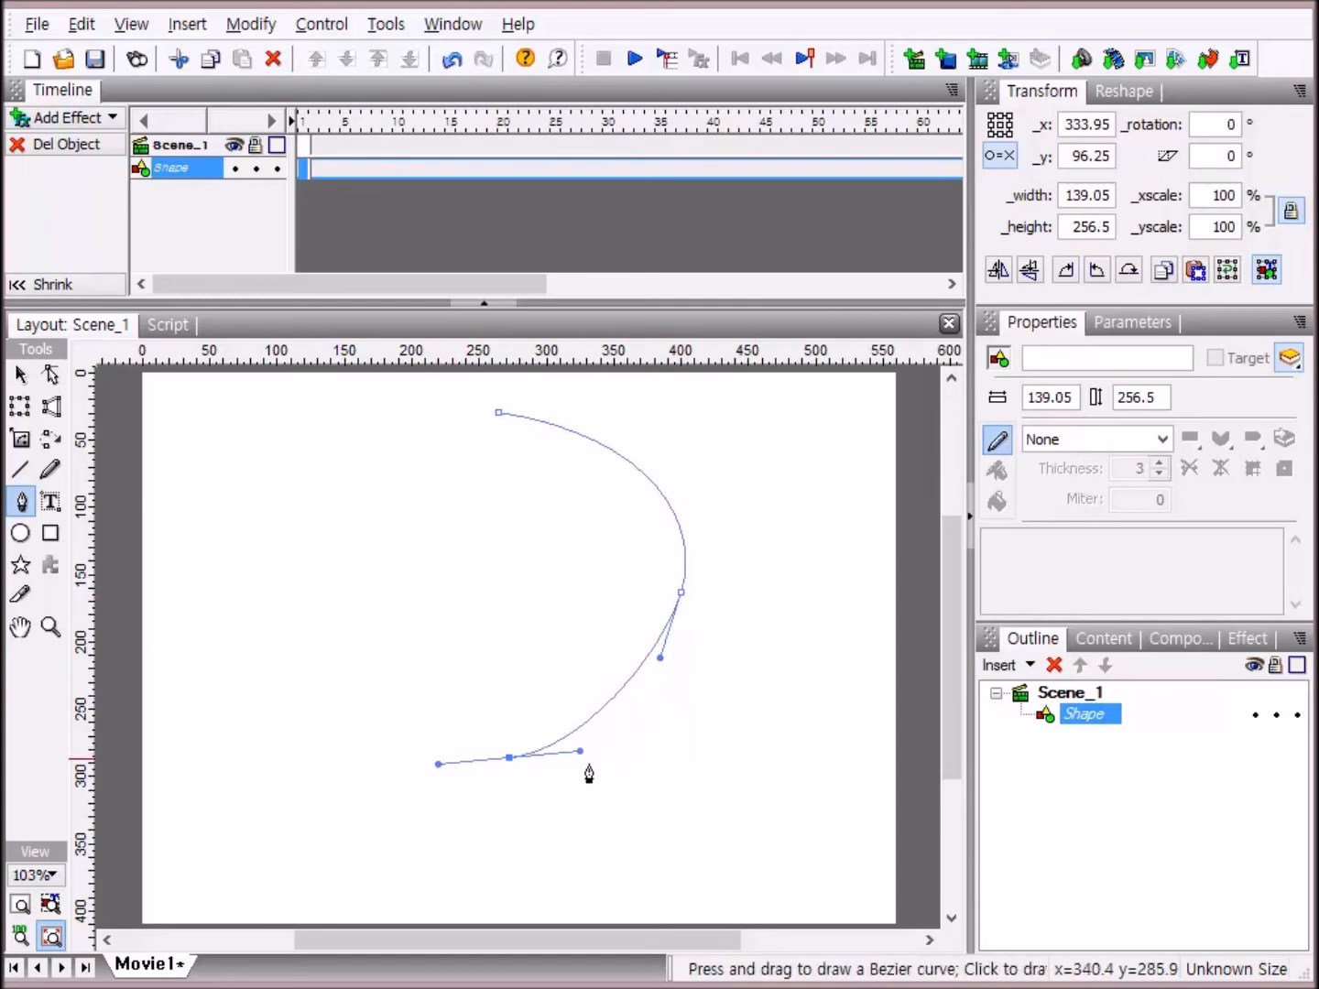
left_click(438, 764)
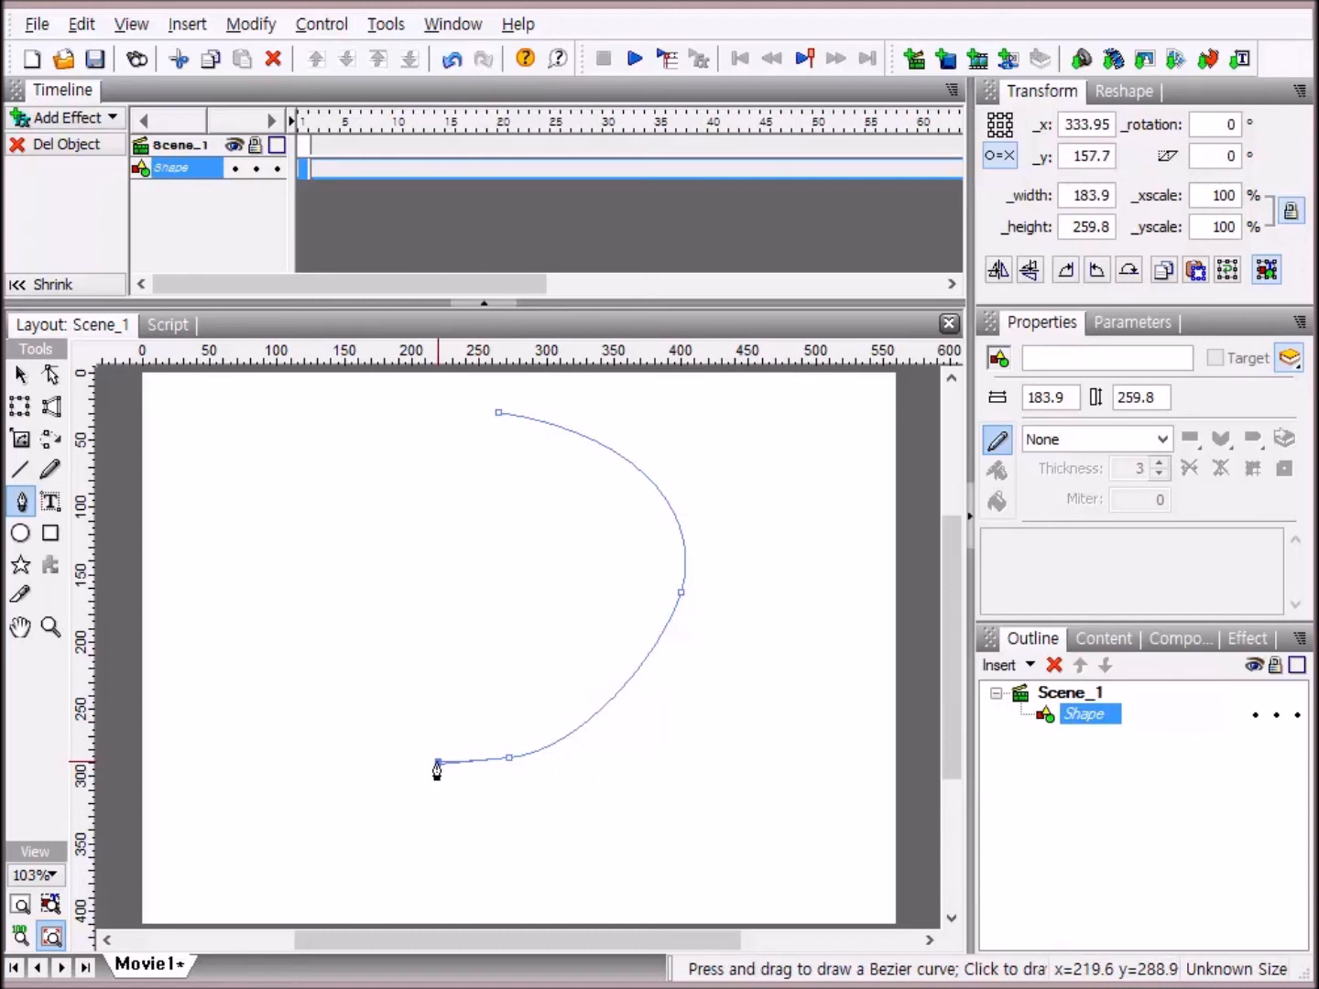
left_click_drag(436, 762, 422, 739)
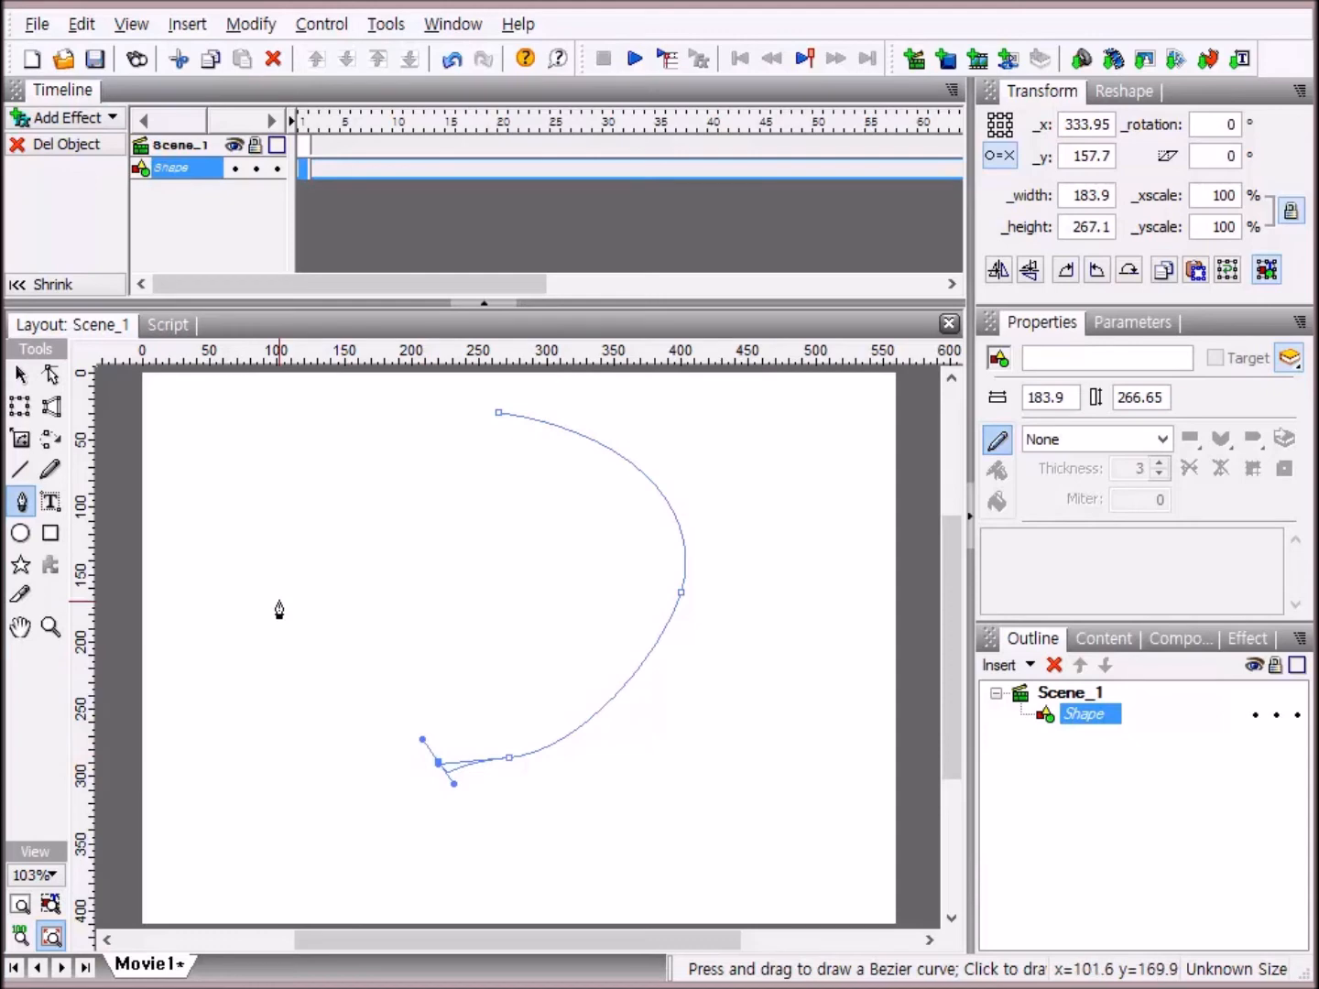
left_click(1053, 664)
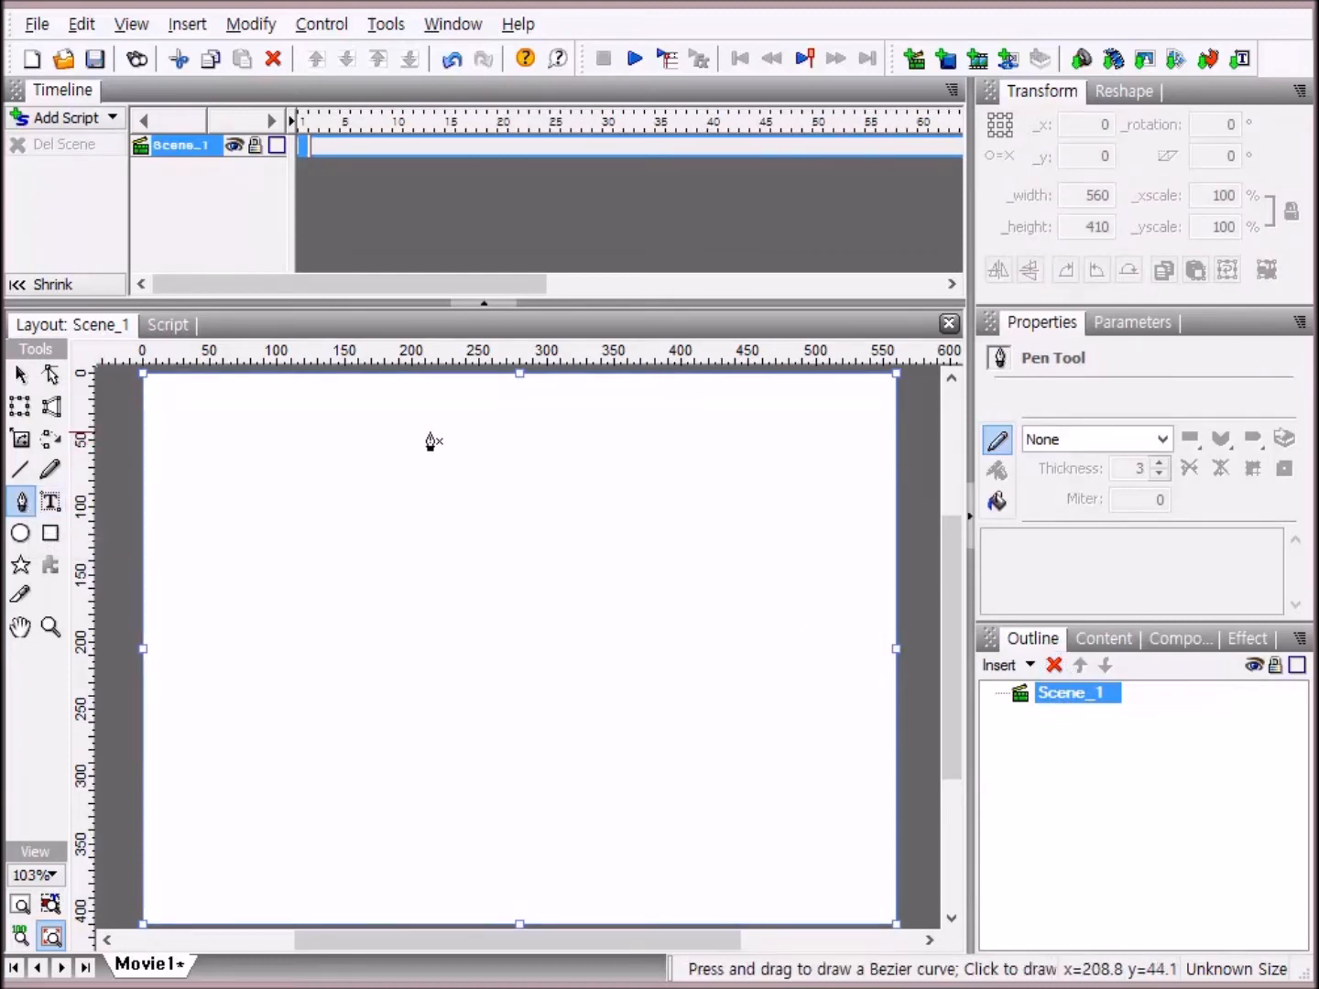
Draw a closed four-anchor rounded Bézier shape with the Pen tool, about 290 wide and 266 high, starting near x 250, y 38.
left_click(478, 427)
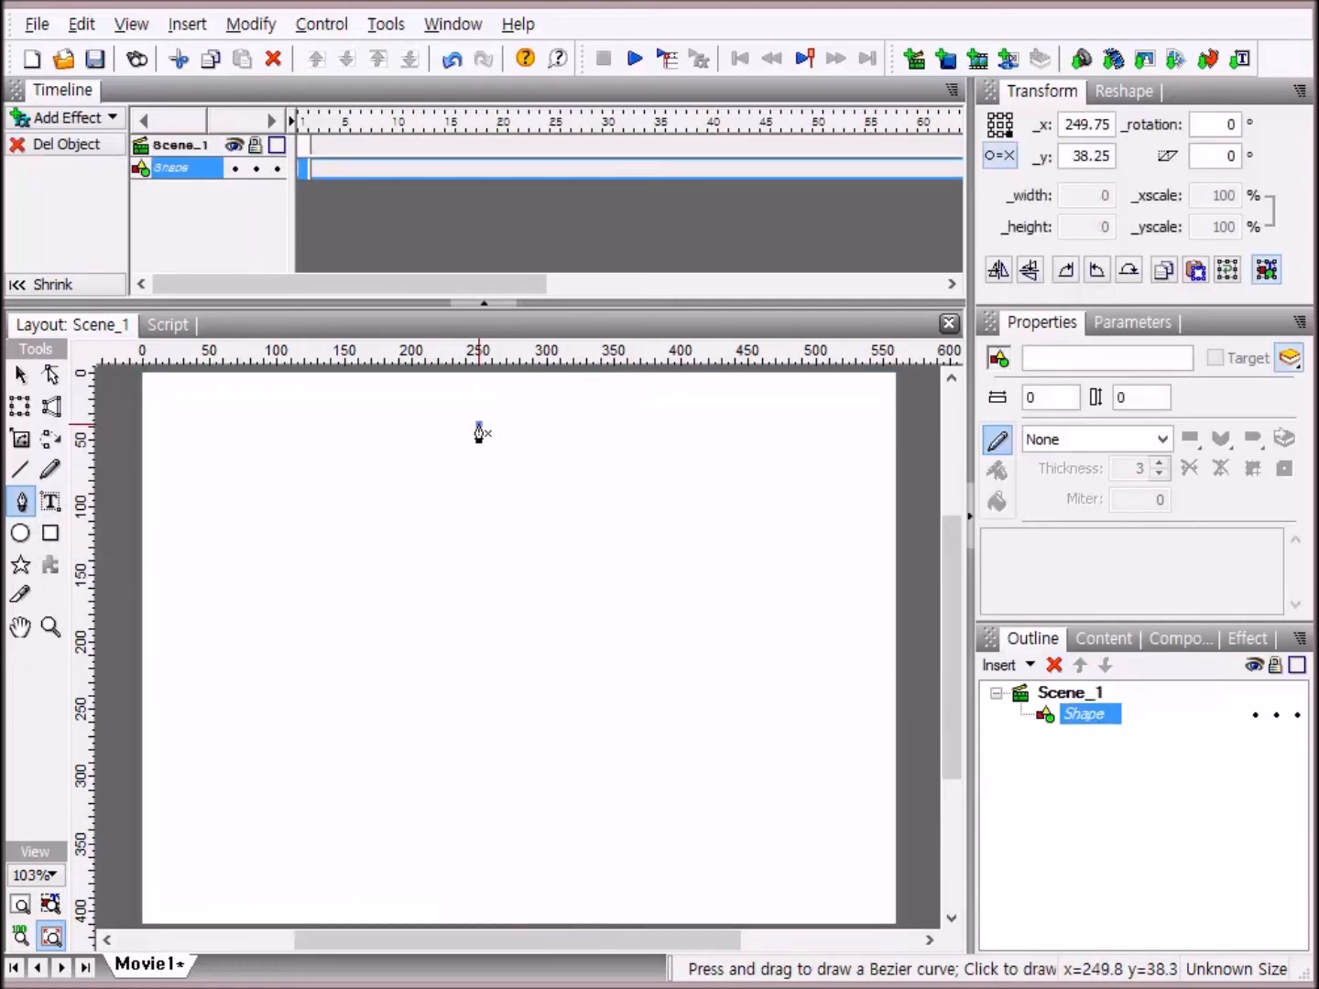
left_click(657, 469)
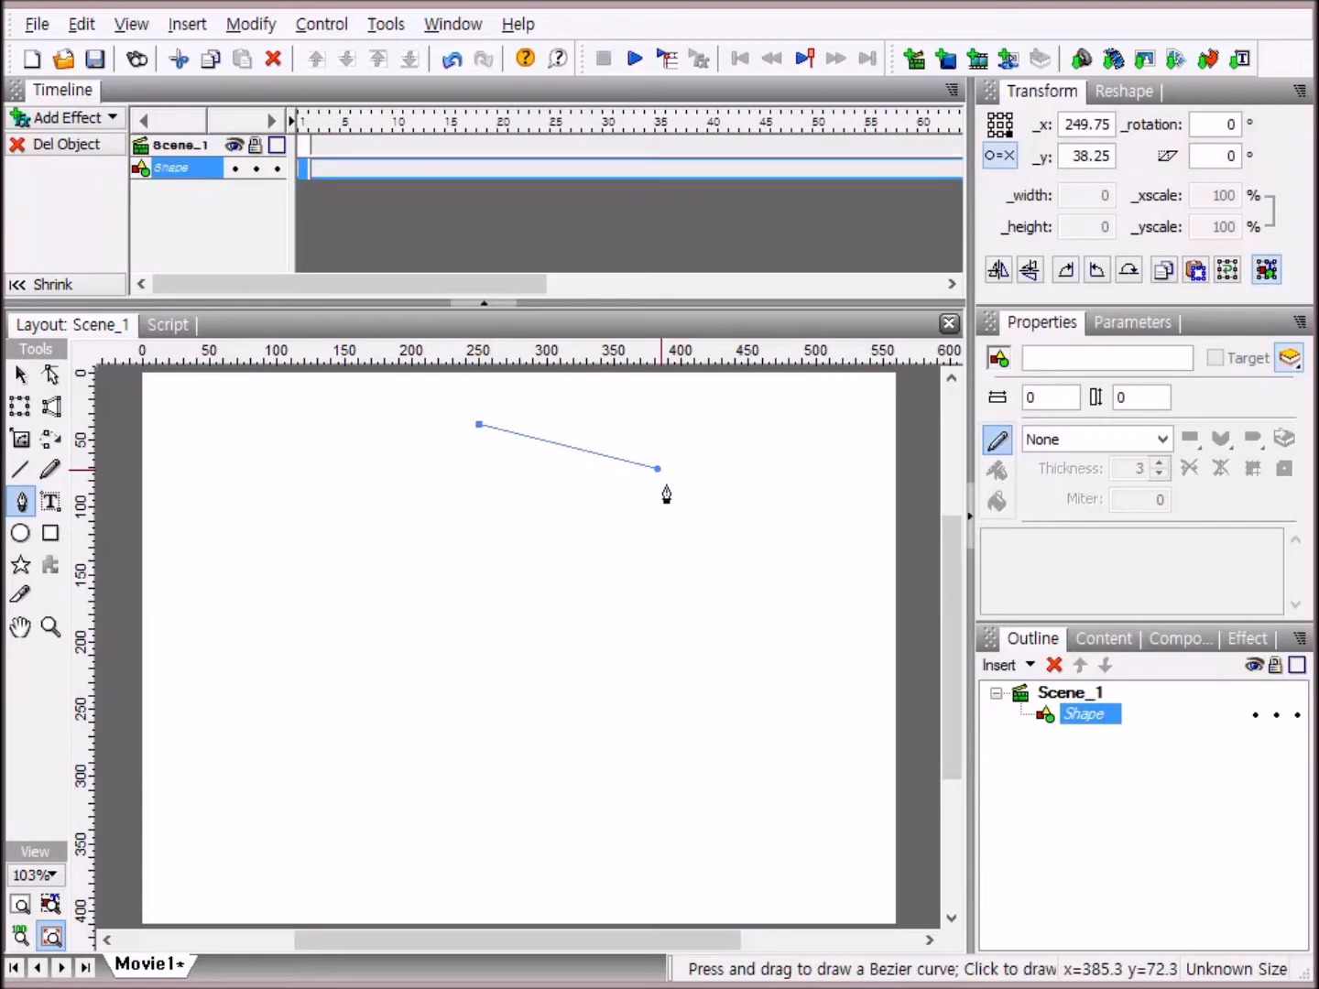
left_click(664, 640)
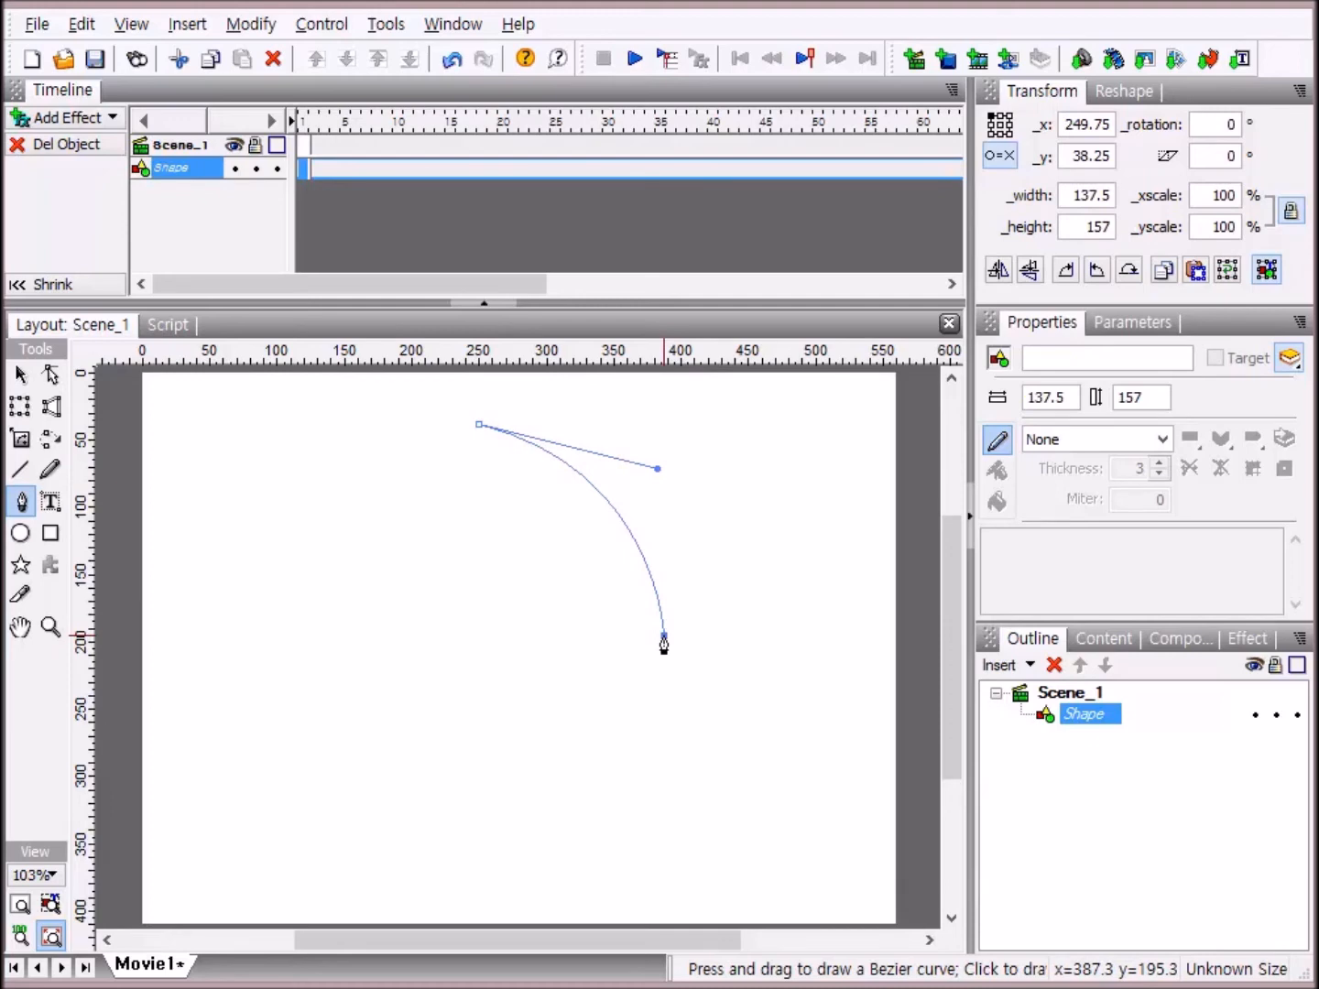
left_click_drag(663, 641, 631, 721)
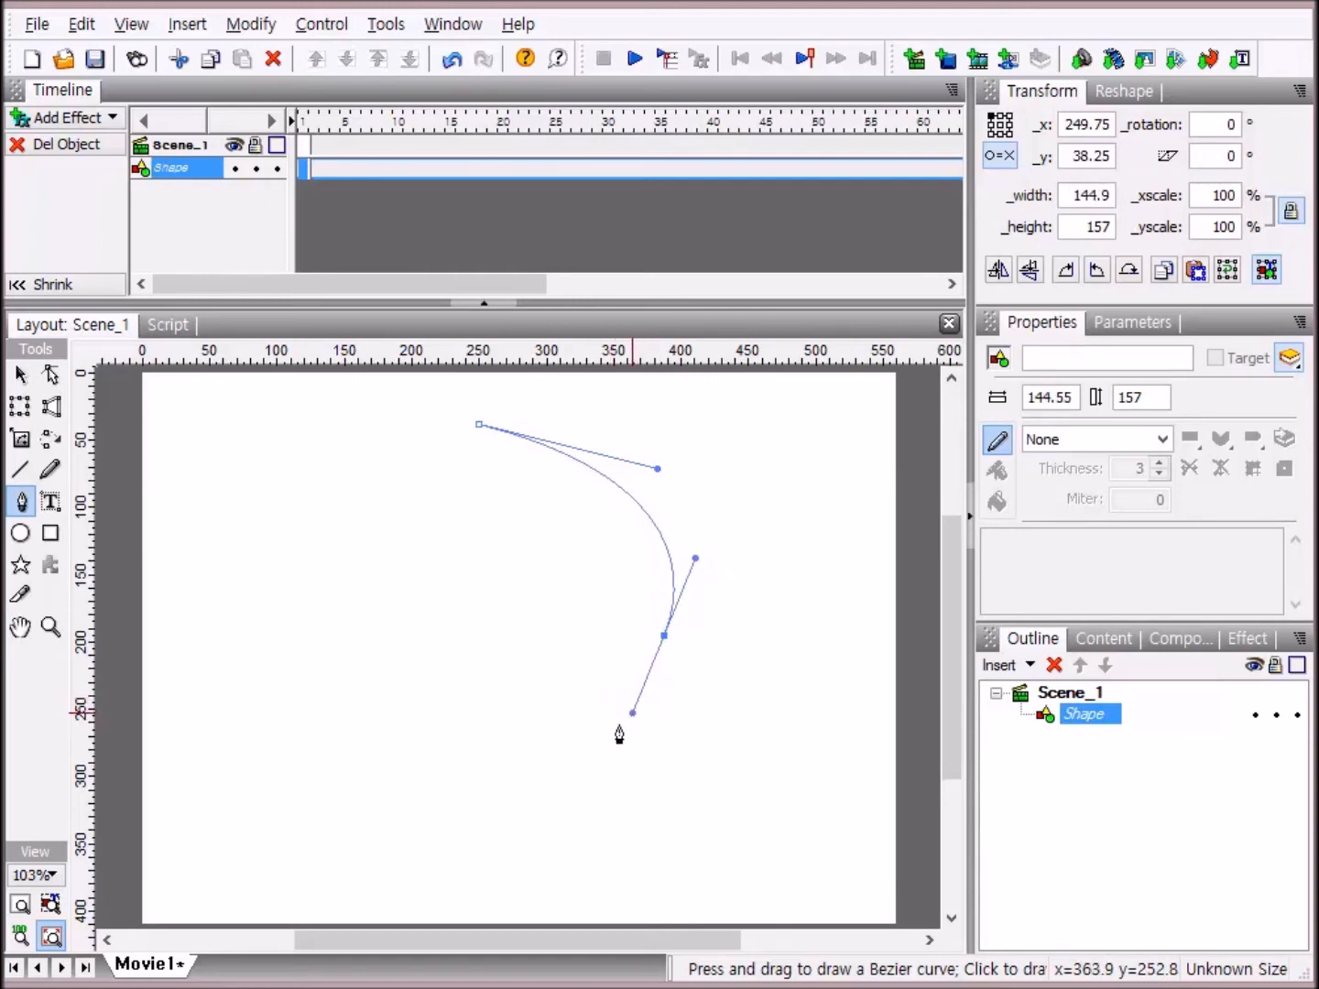
left_click(488, 781)
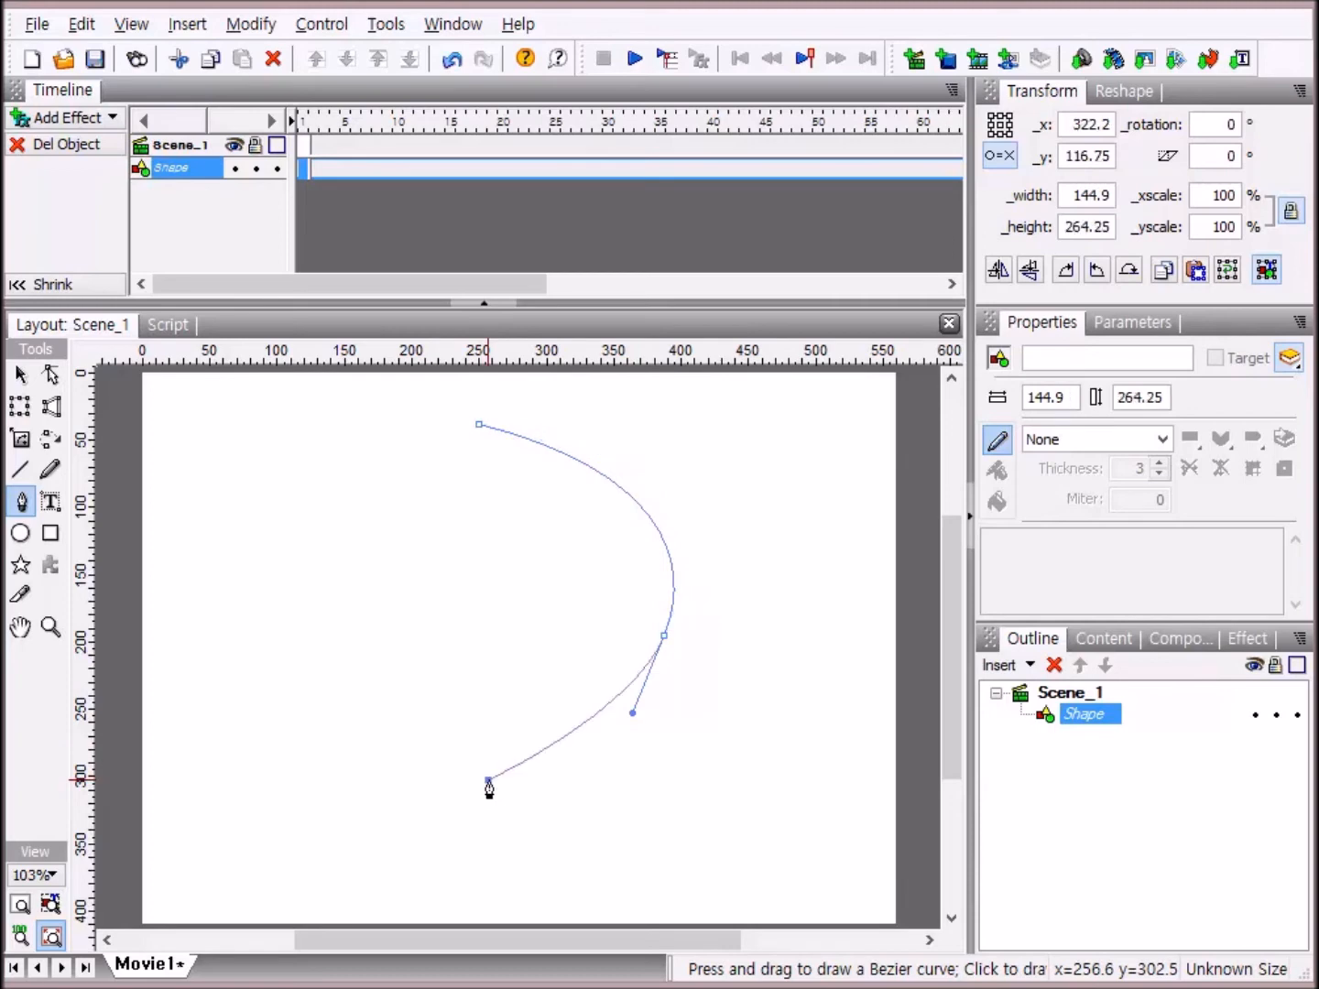
left_click_drag(489, 781, 401, 763)
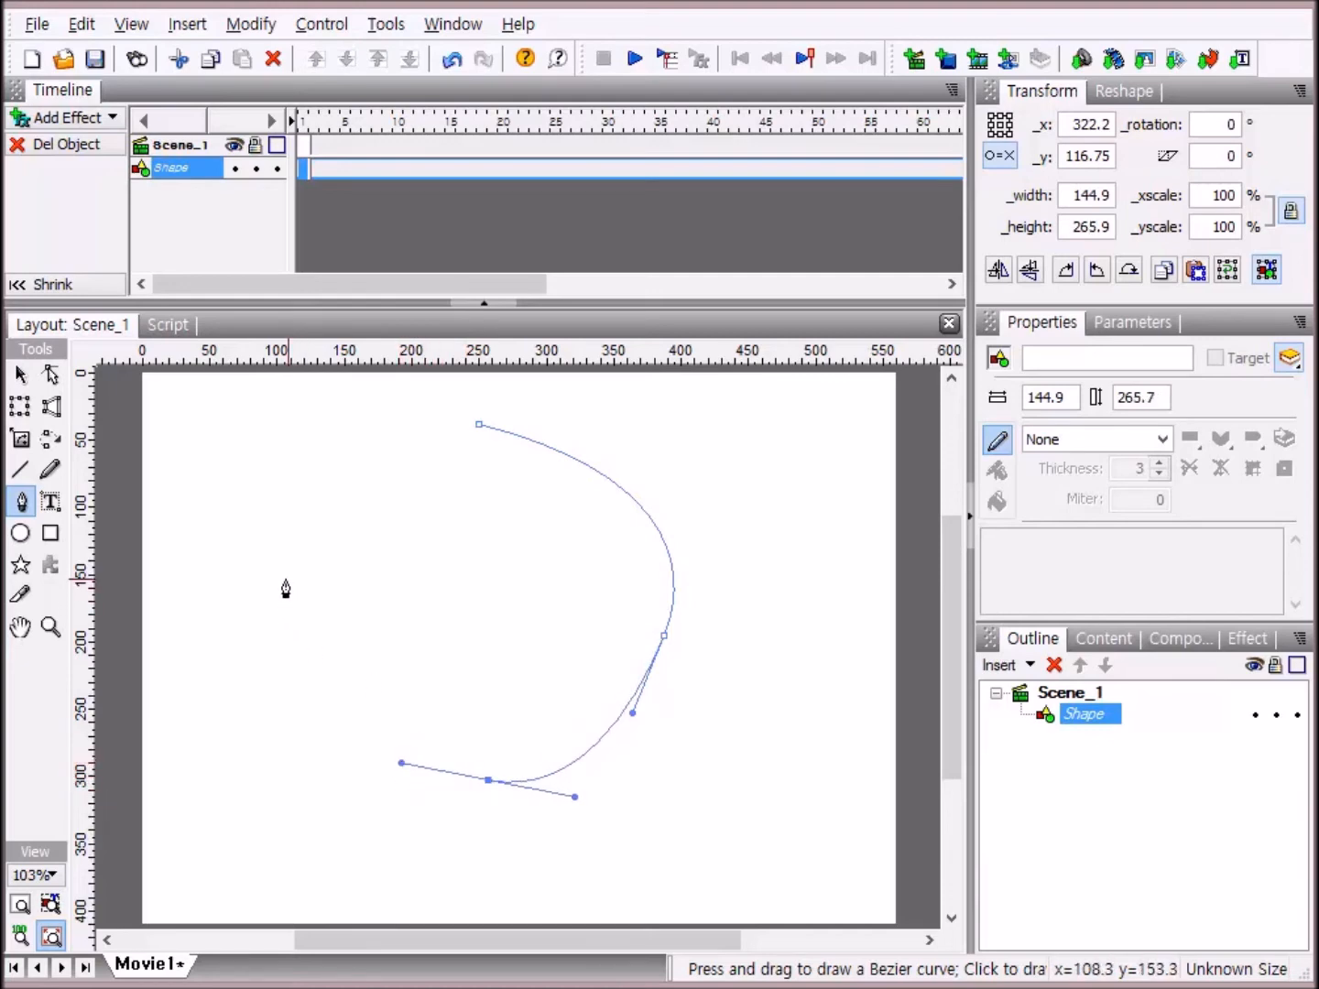
left_click(284, 587)
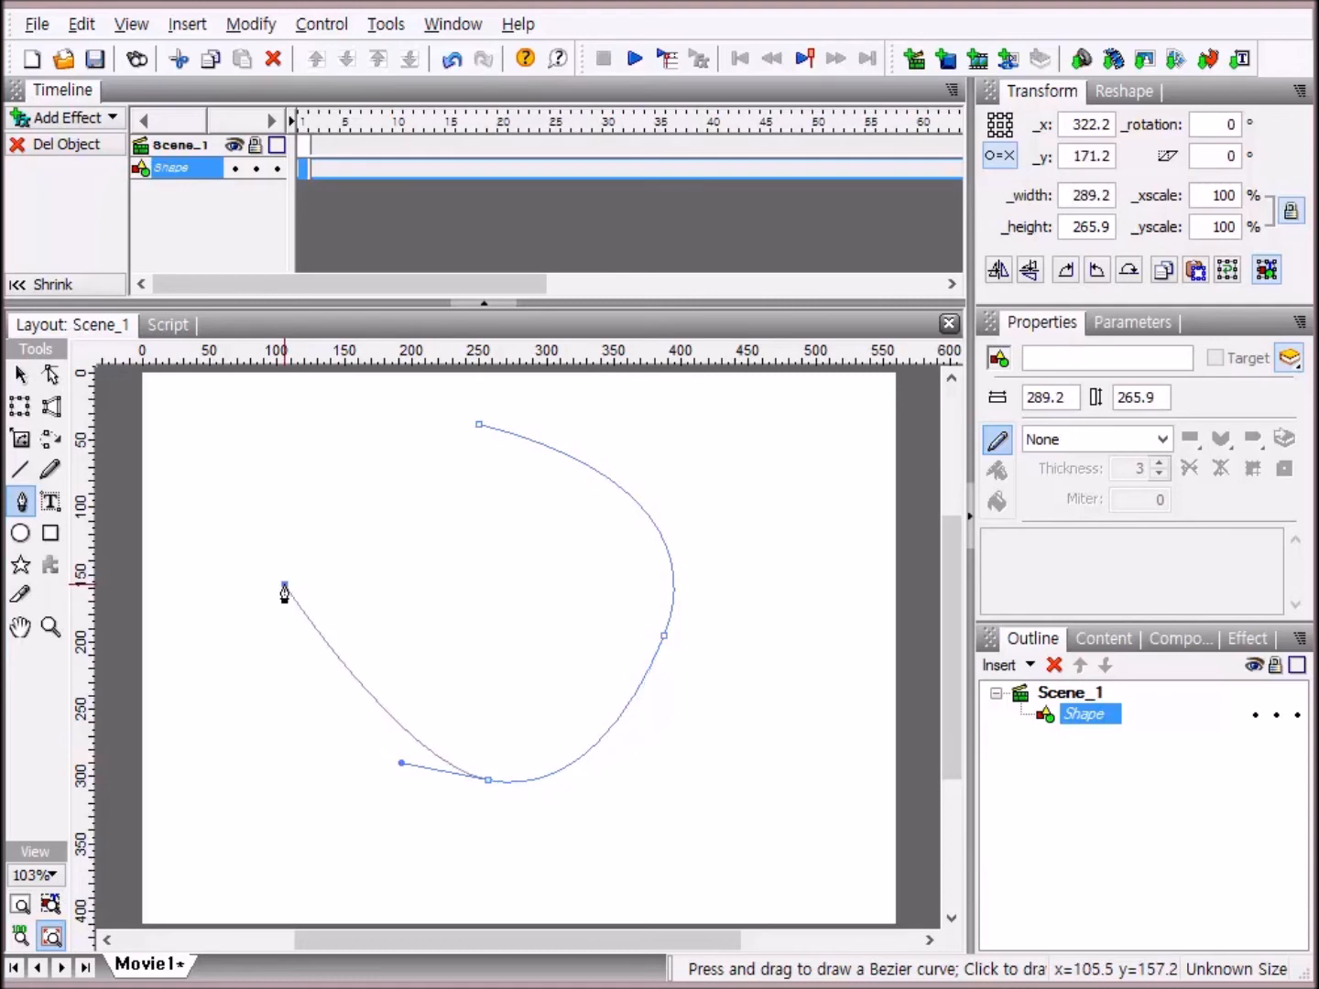
left_click_drag(284, 593, 281, 536)
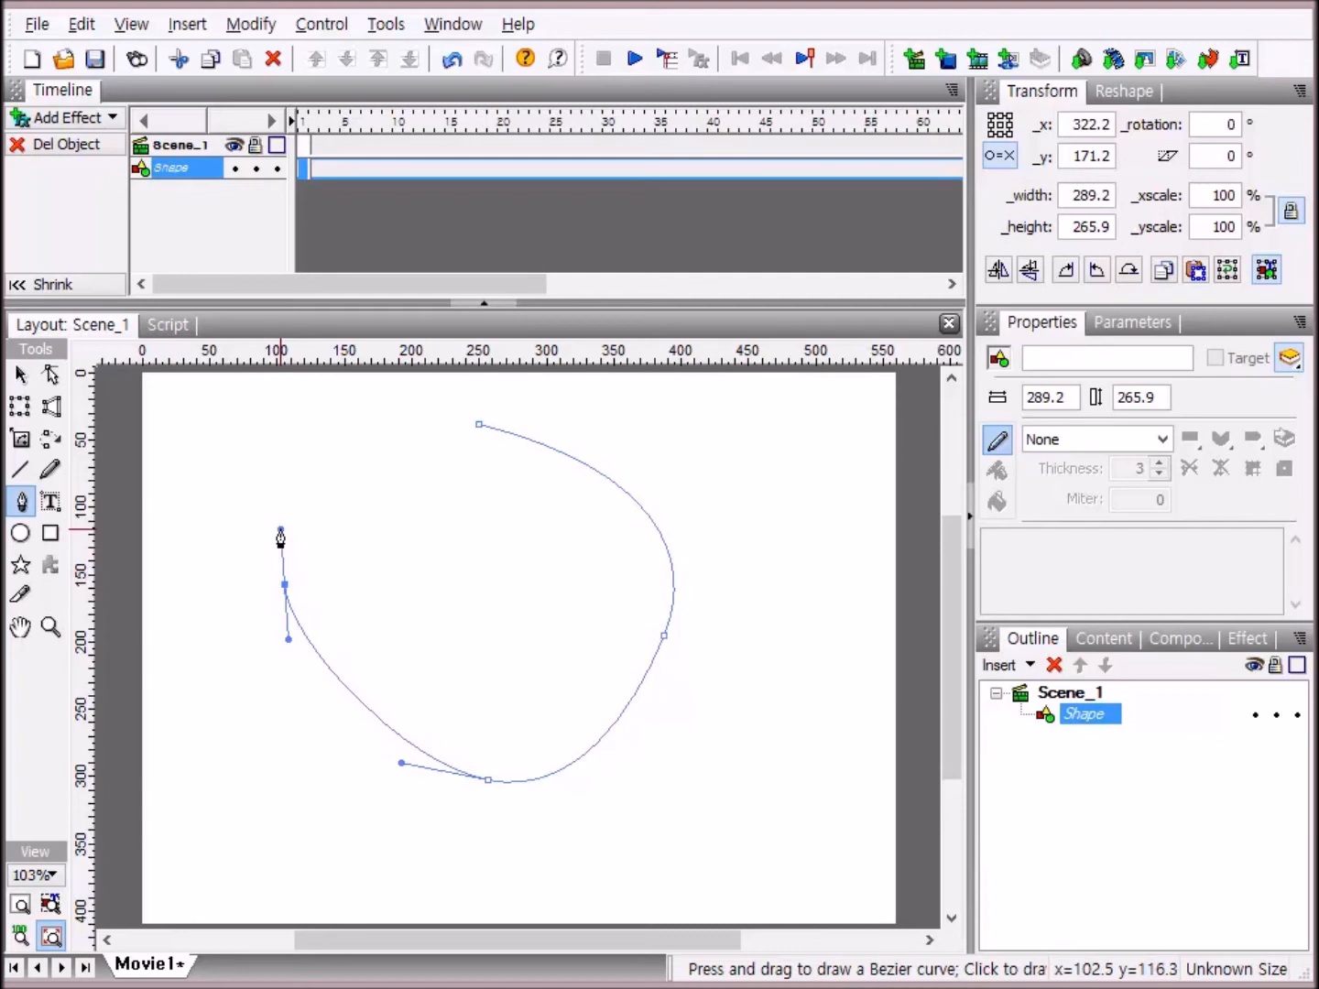
left_click_drag(280, 536, 318, 511)
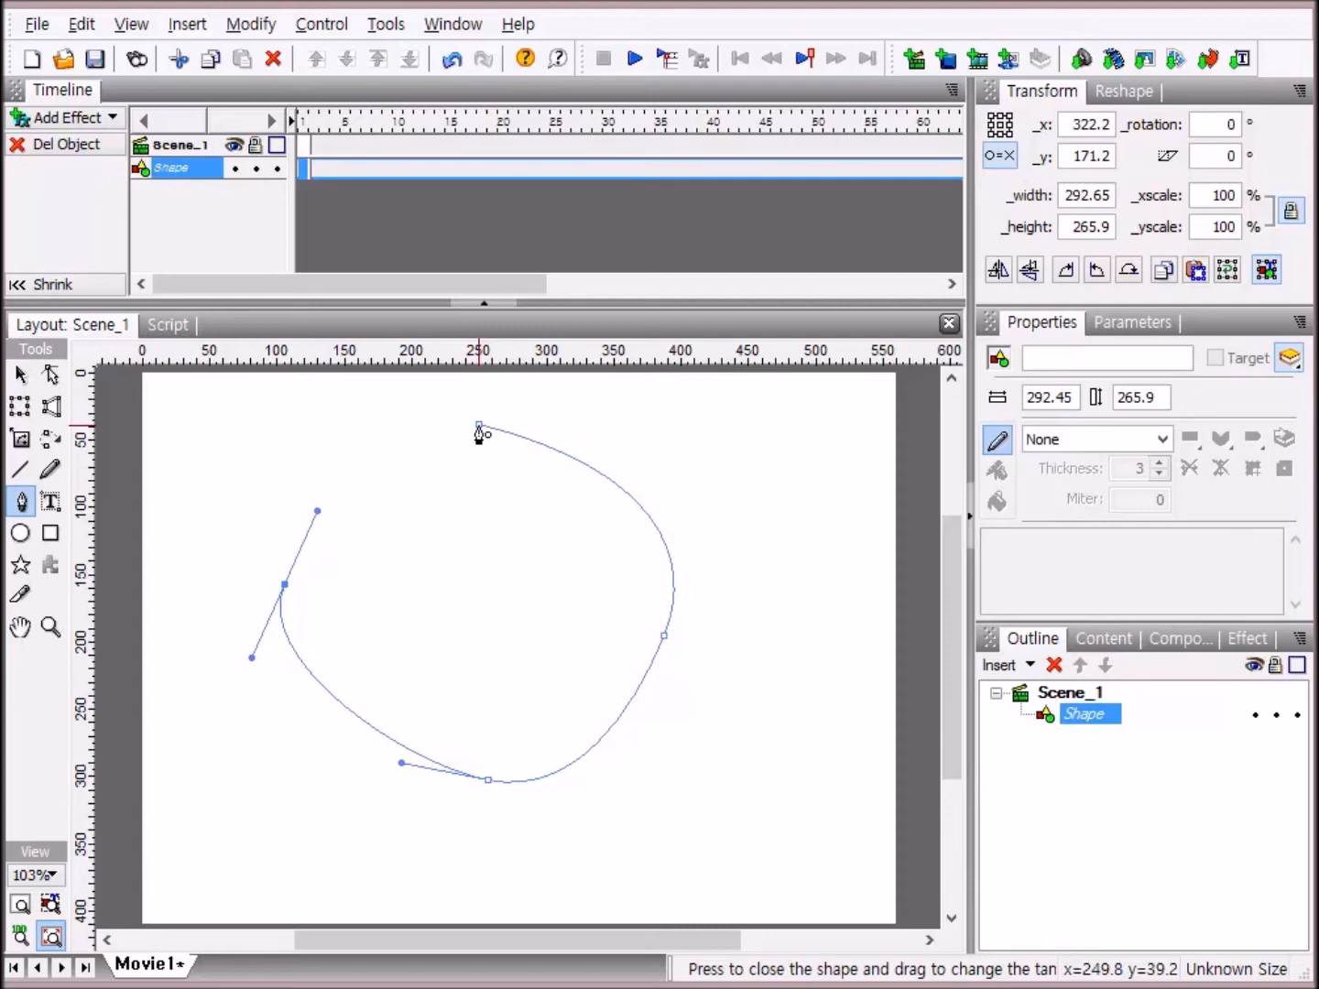
left_click(478, 428)
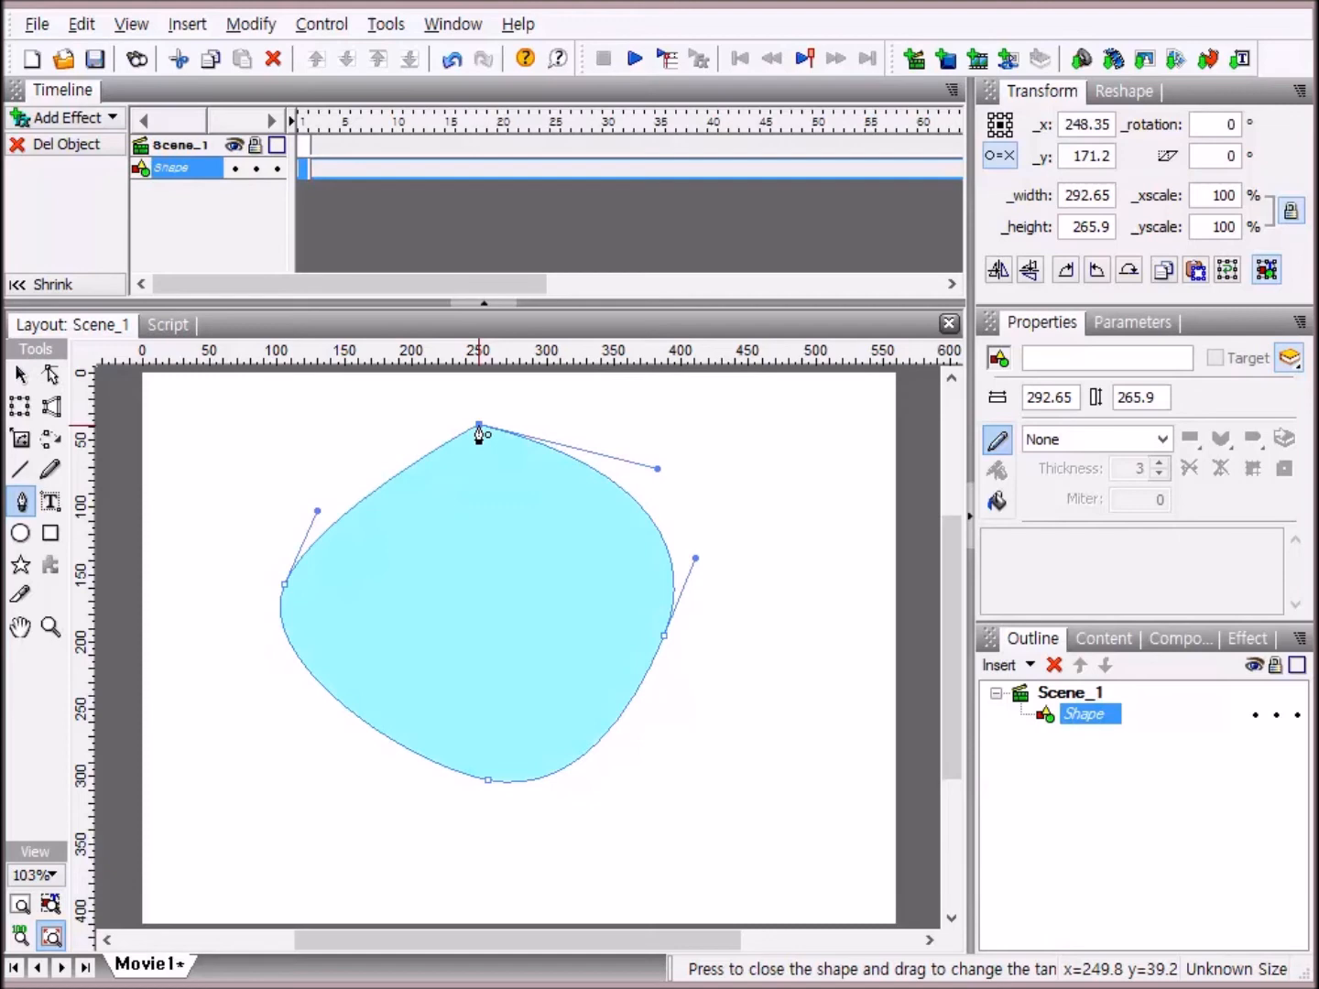
left_click_drag(478, 430, 607, 427)
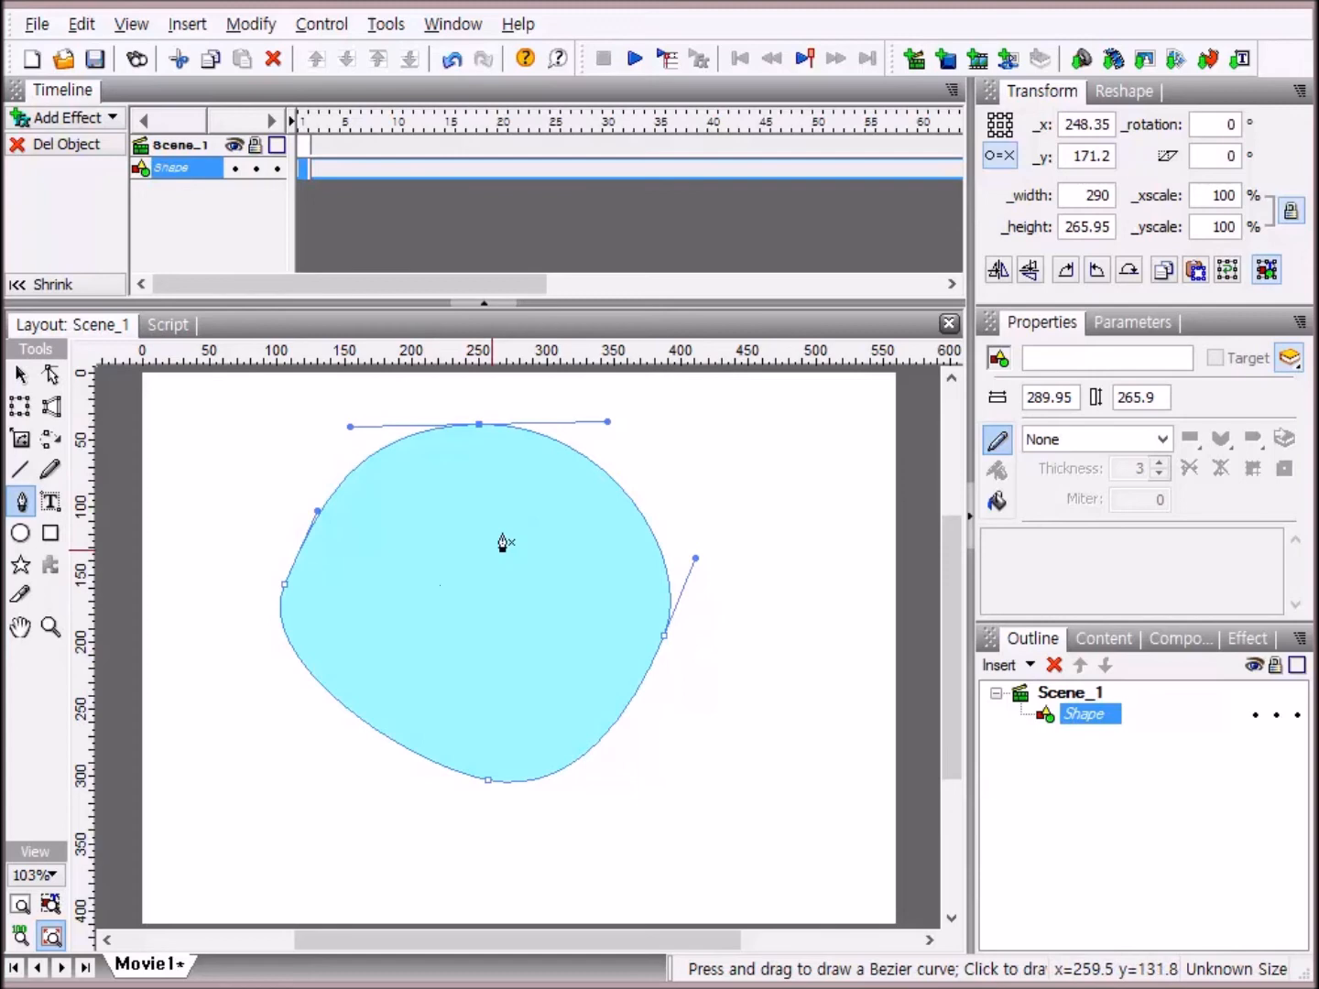
Lower the shape's top anchor by about 44 and angle both of its tangent handles upward to form a heart notch.
left_click(52, 376)
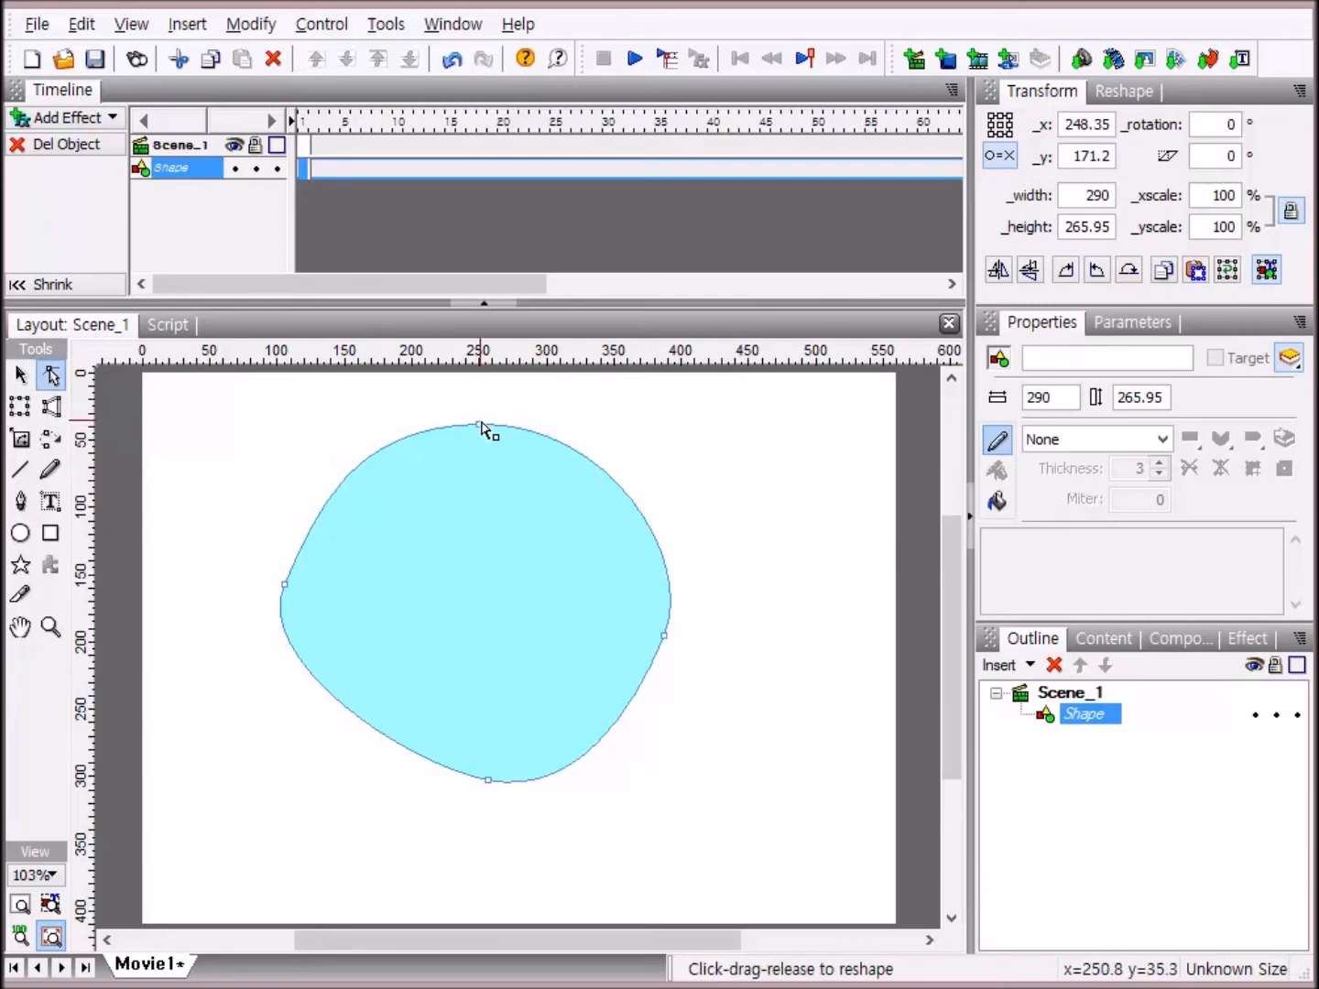
left_click(480, 424)
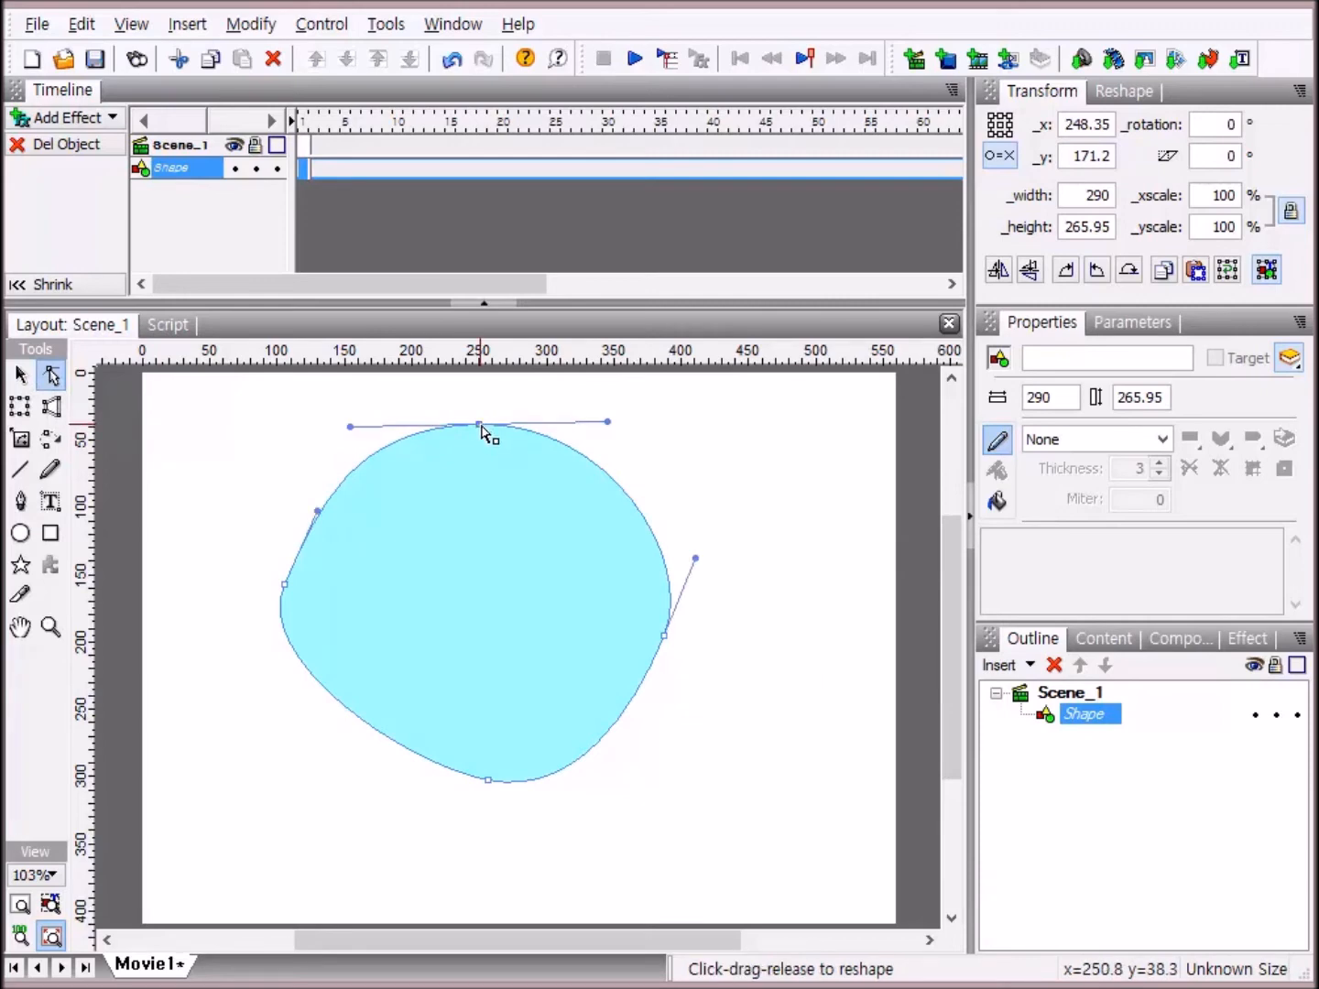
left_click_drag(483, 427, 485, 486)
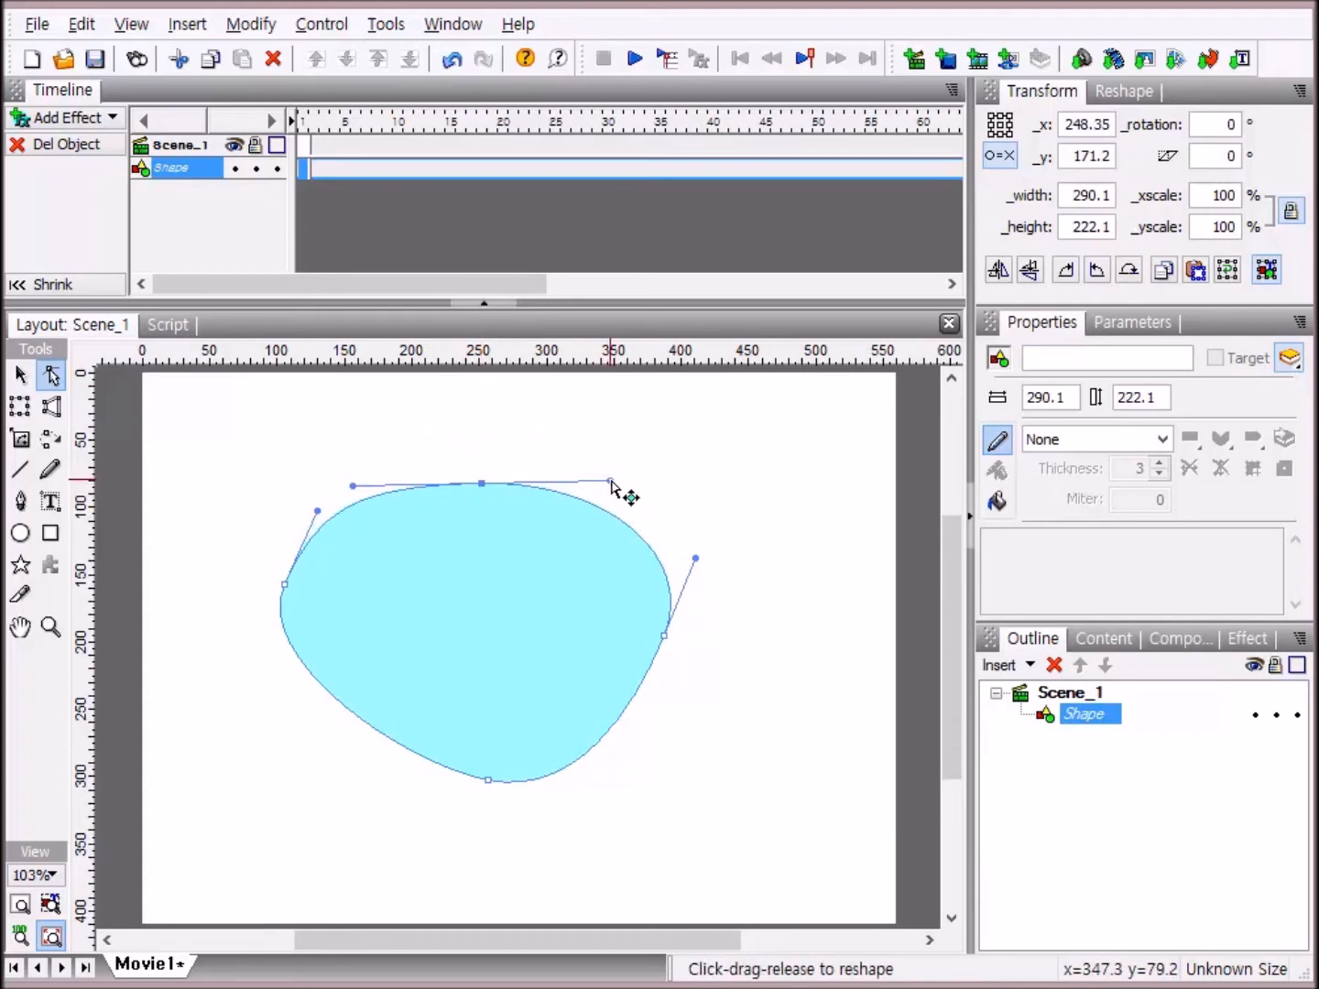
left_click_drag(611, 482, 589, 381)
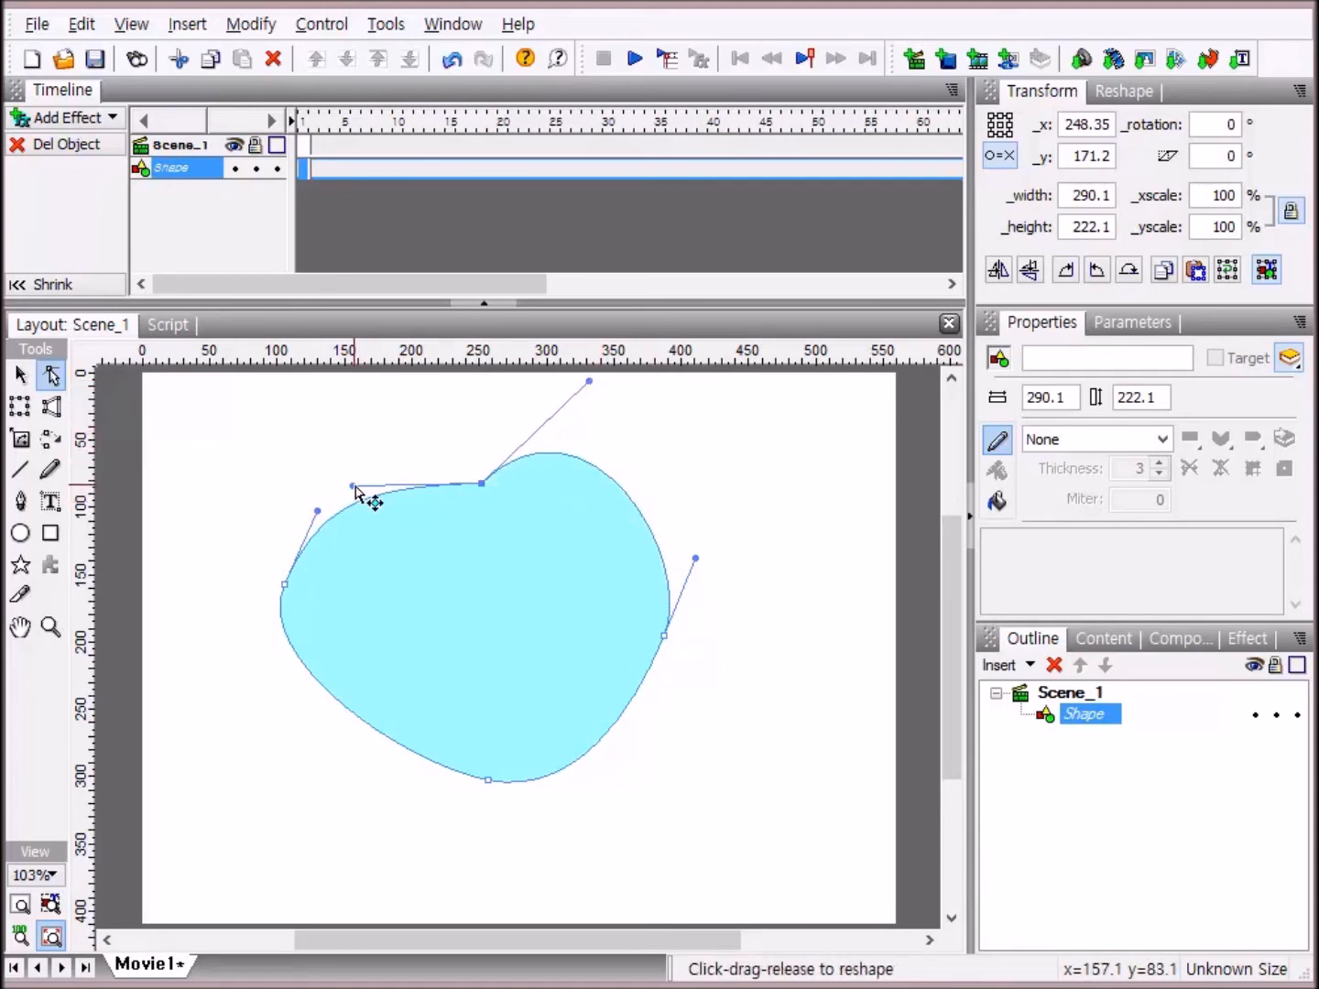
left_click_drag(357, 488, 371, 412)
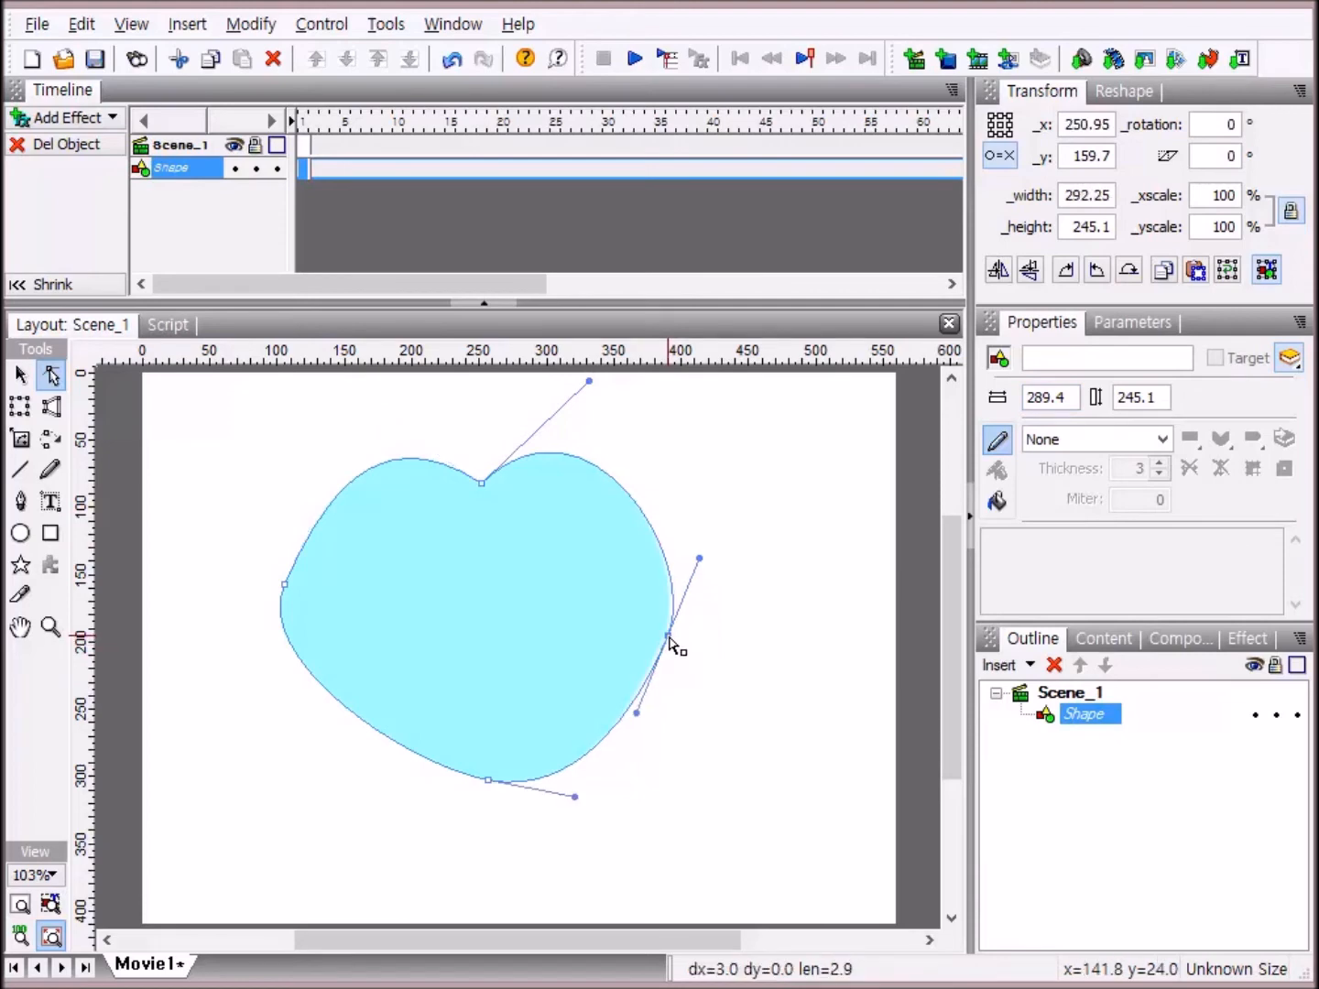
Raise the heart's right anchor to about y 170 and adjust its handles, extending the upper one upward to round out the right lobe.
left_click_drag(668, 635, 665, 634)
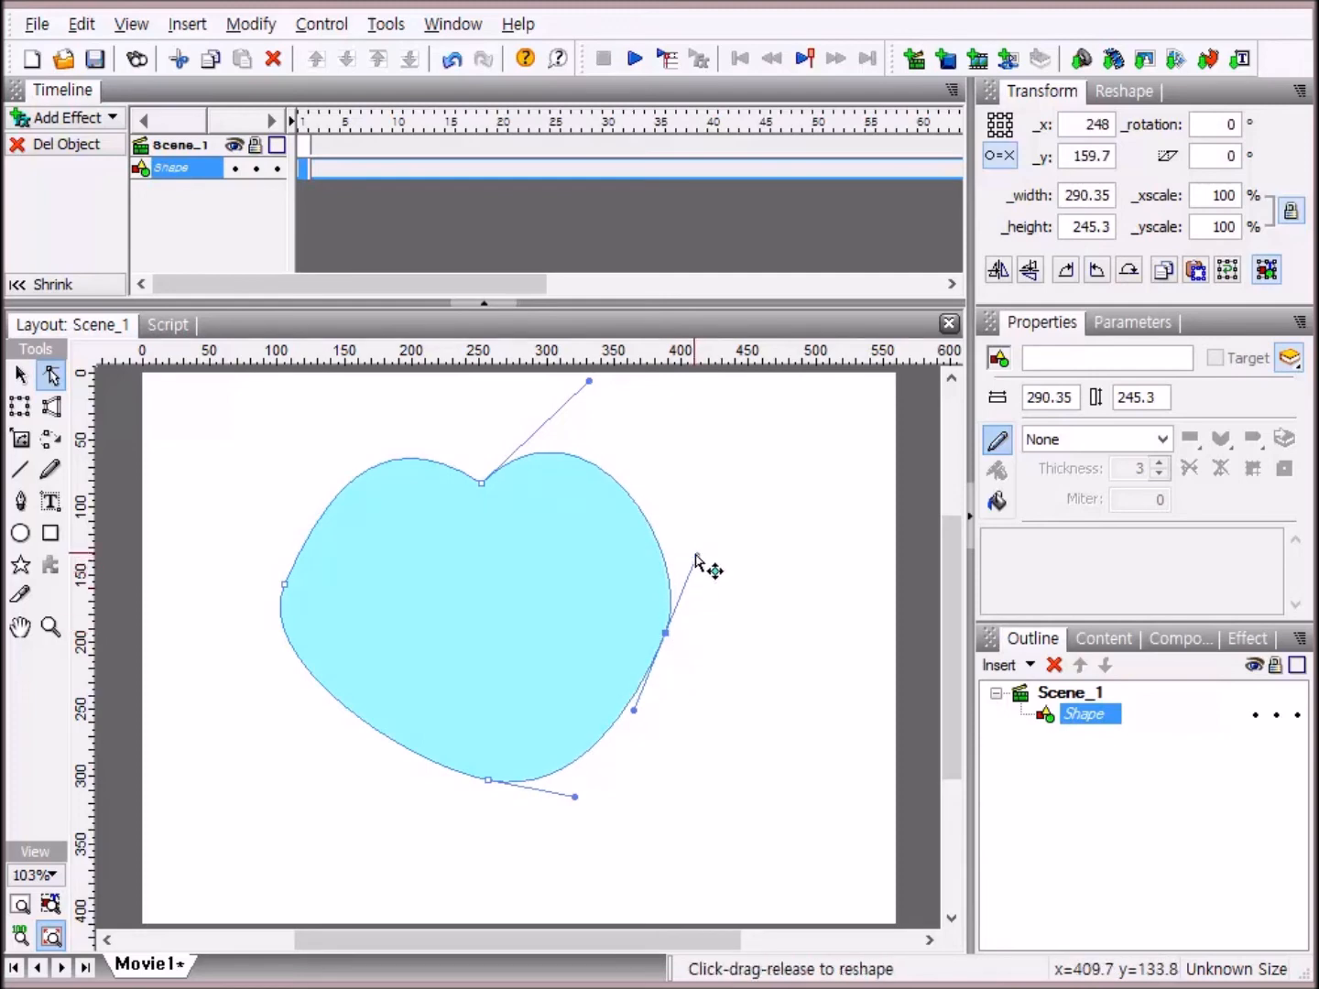
mouse_move(696, 555)
left_mouse_down()
mouse_move(665, 557)
mouse_move(671, 566)
left_mouse_up()
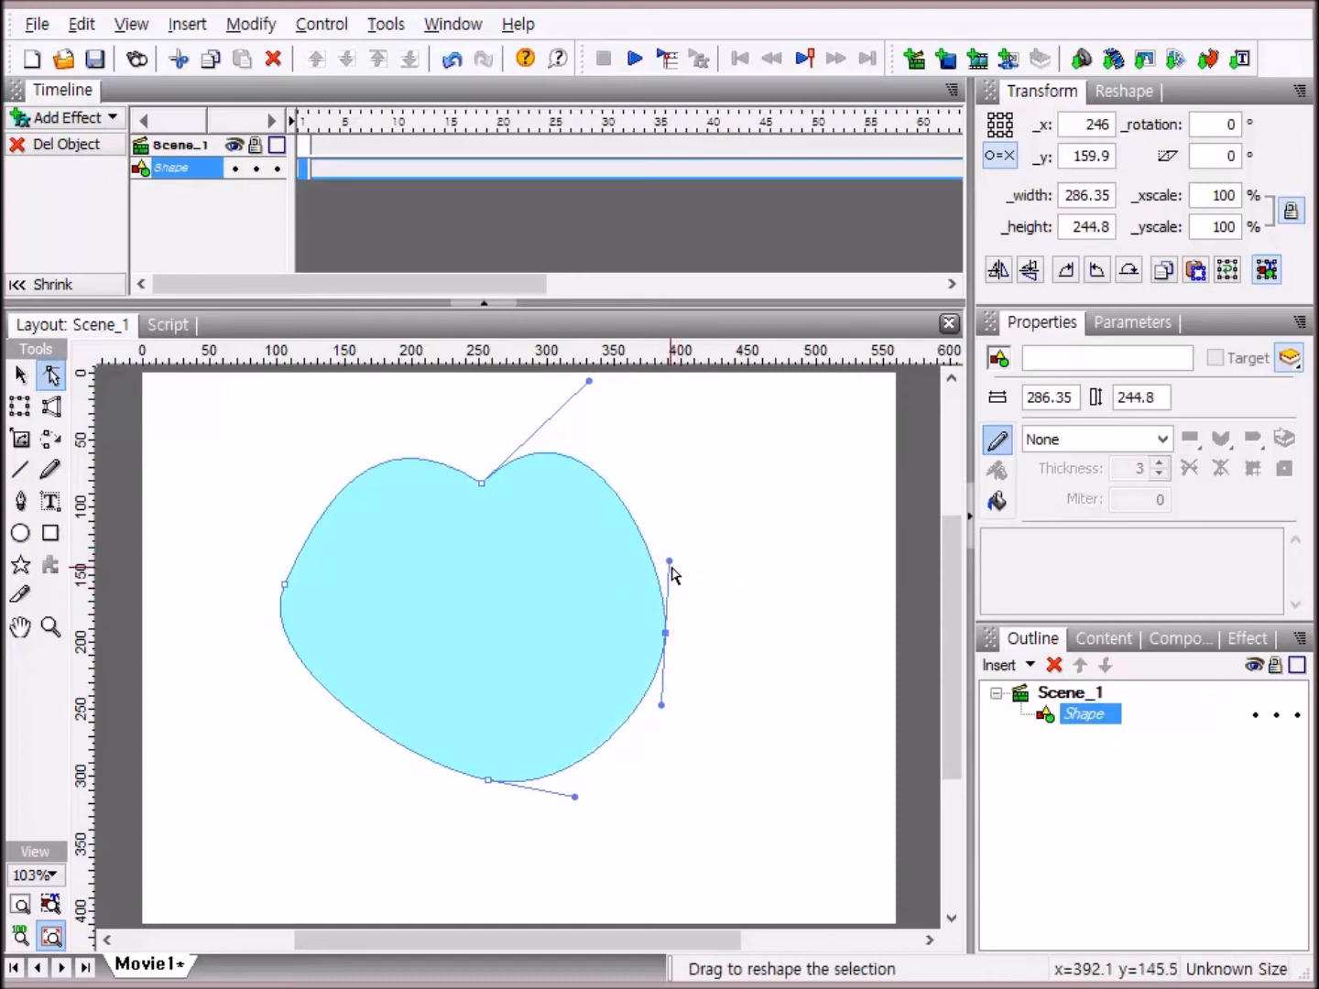
left_click_drag(677, 564, 672, 491)
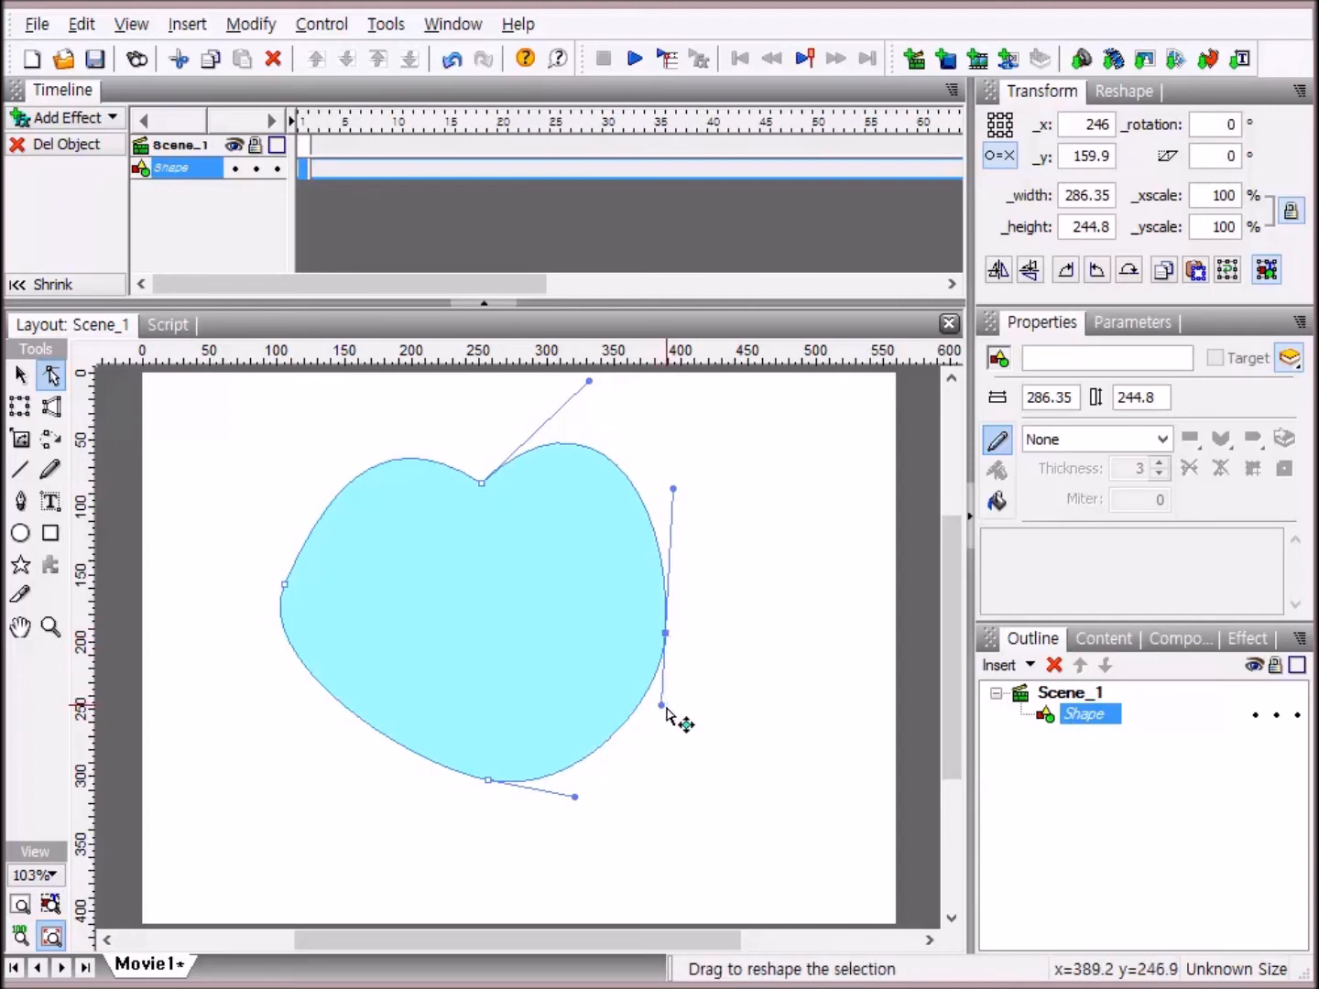
left_click_drag(664, 707, 665, 663)
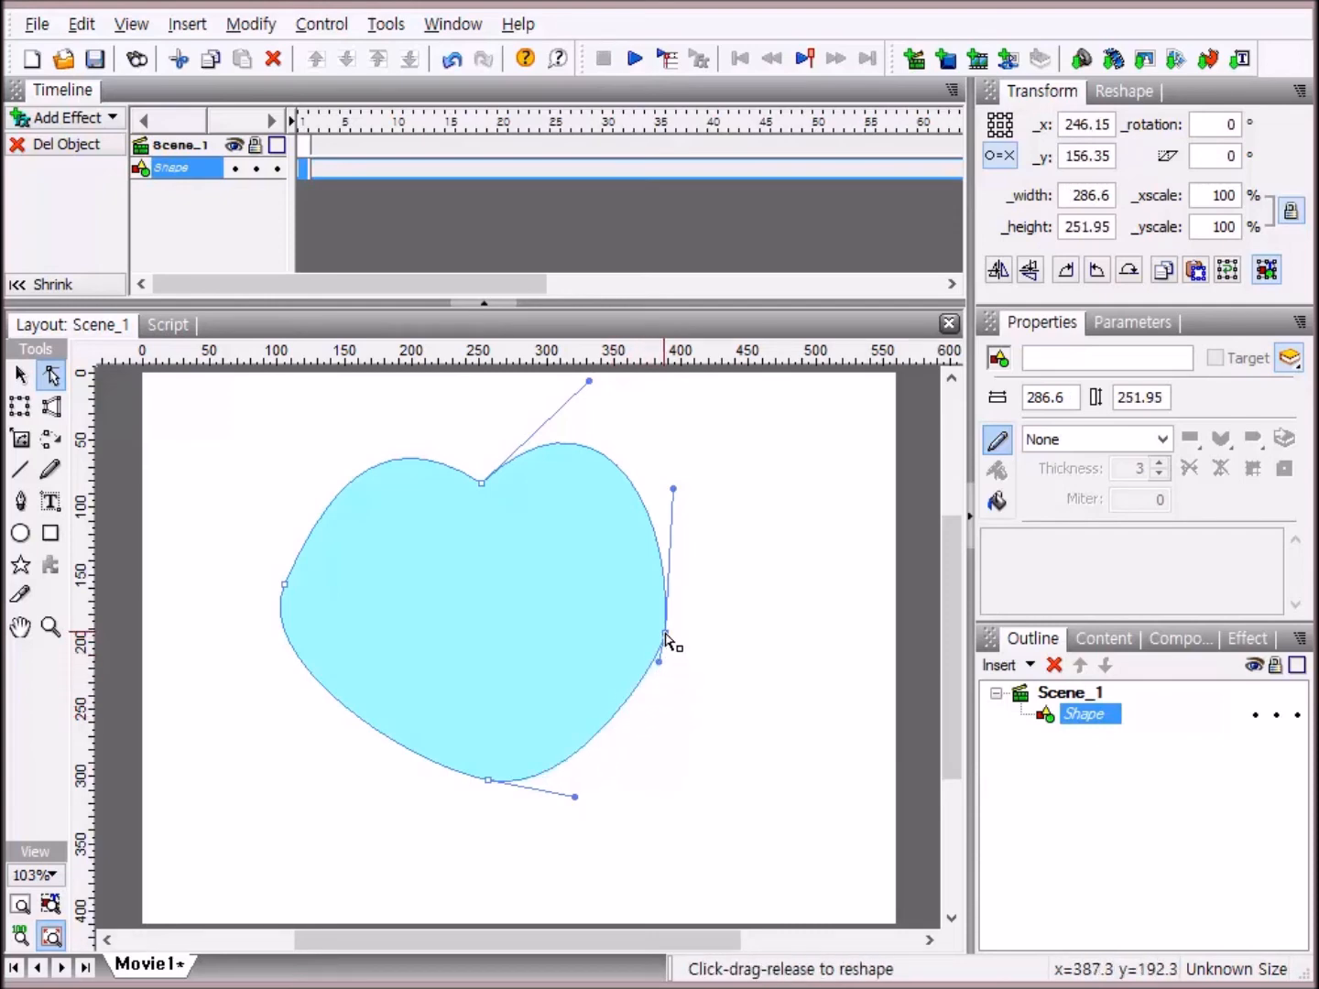
left_click_drag(665, 633, 664, 602)
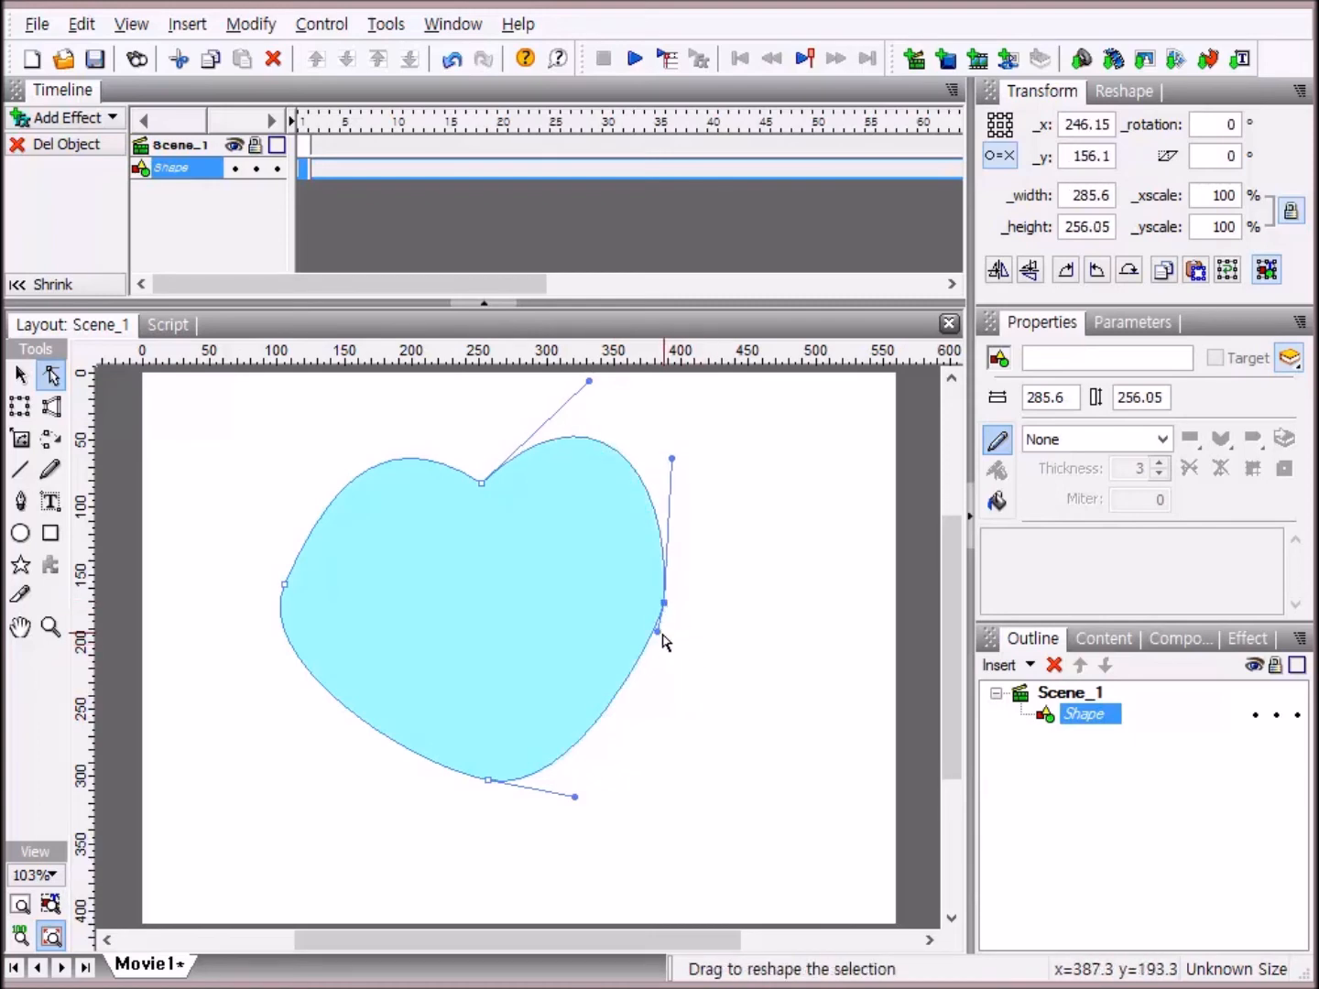
left_click_drag(659, 631, 646, 679)
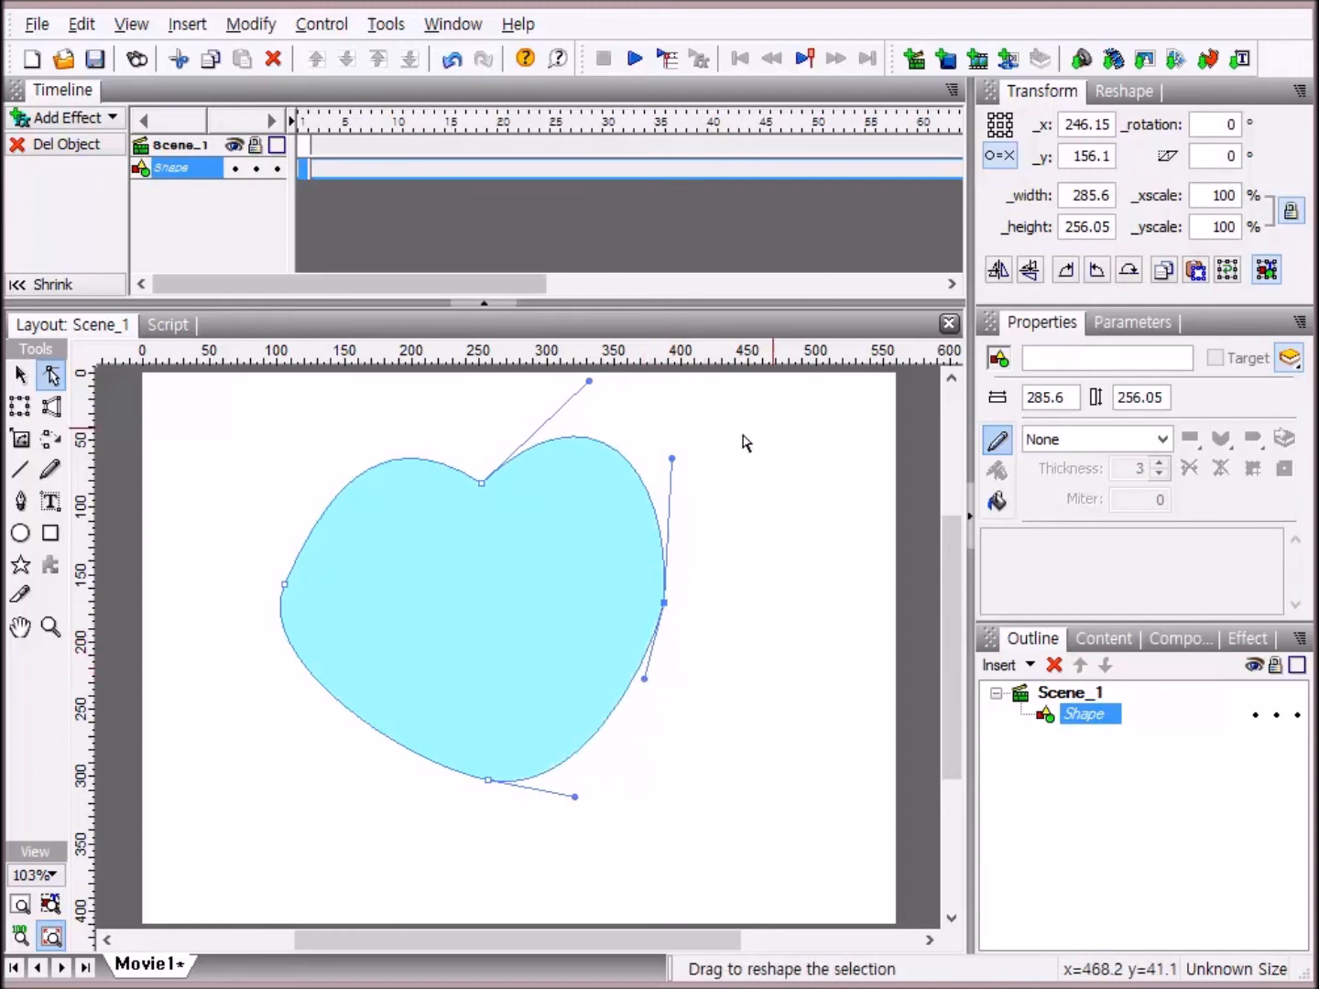
Move the heart's left anchor slightly inward and adjust its handles, the upper one steeply upward and the lower one down and inward.
left_click(283, 588)
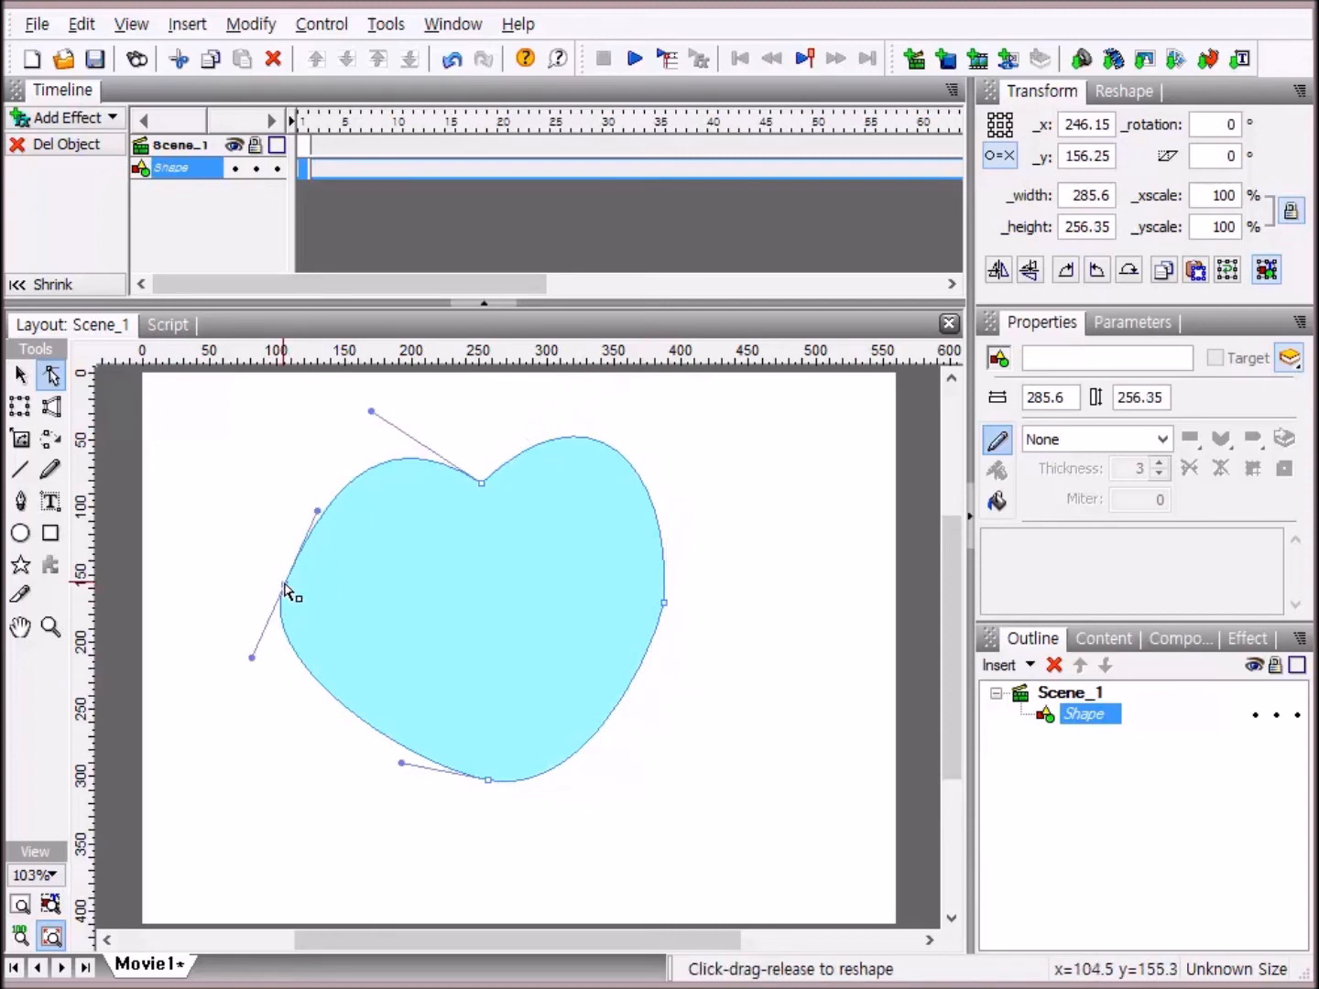
left_click_drag(285, 587, 301, 579)
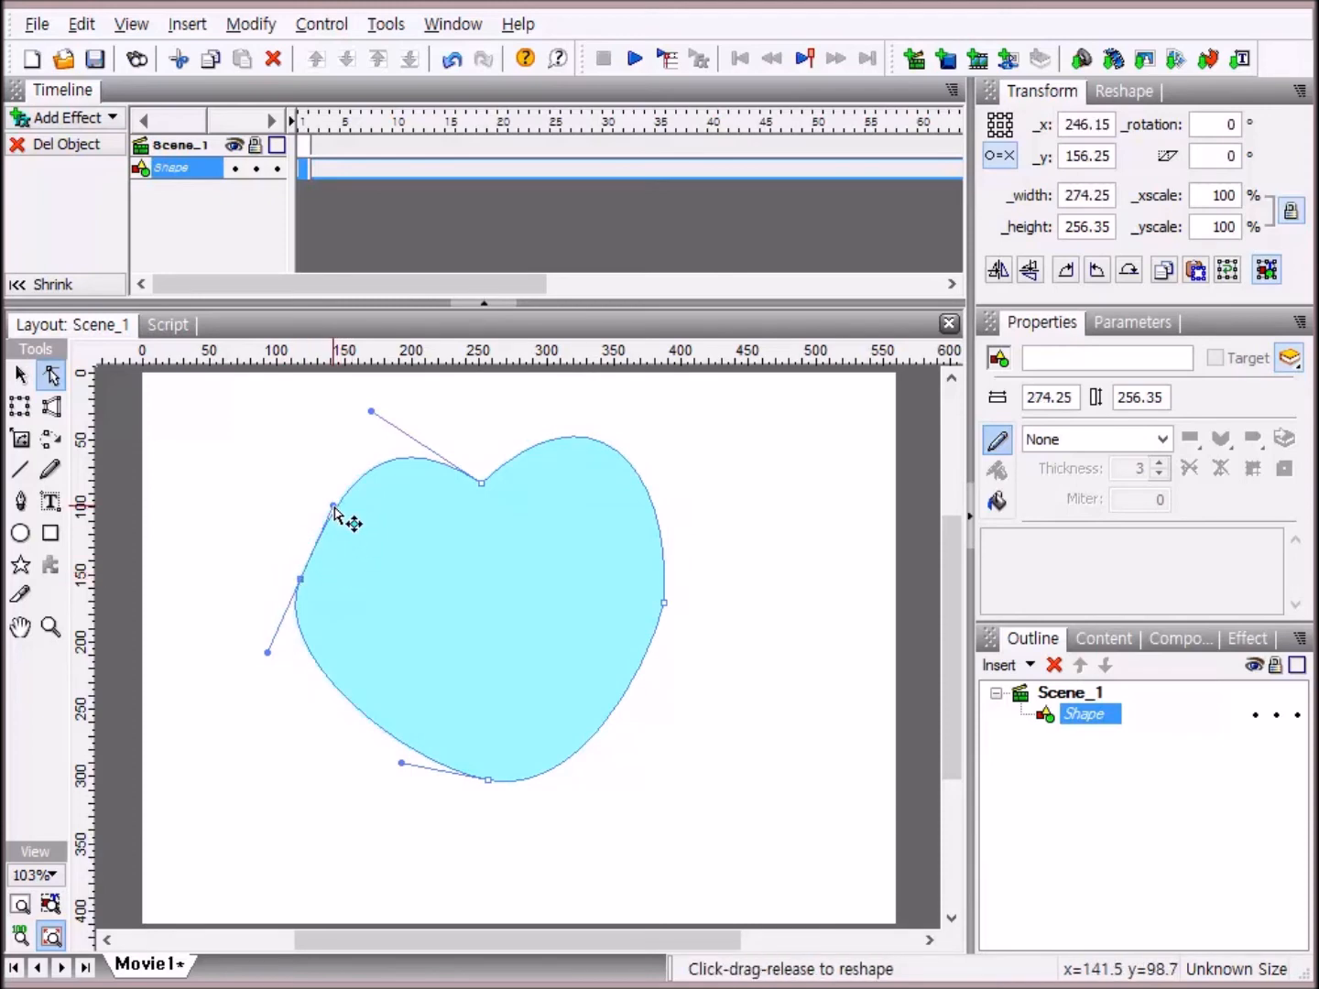
left_click_drag(333, 509, 309, 452)
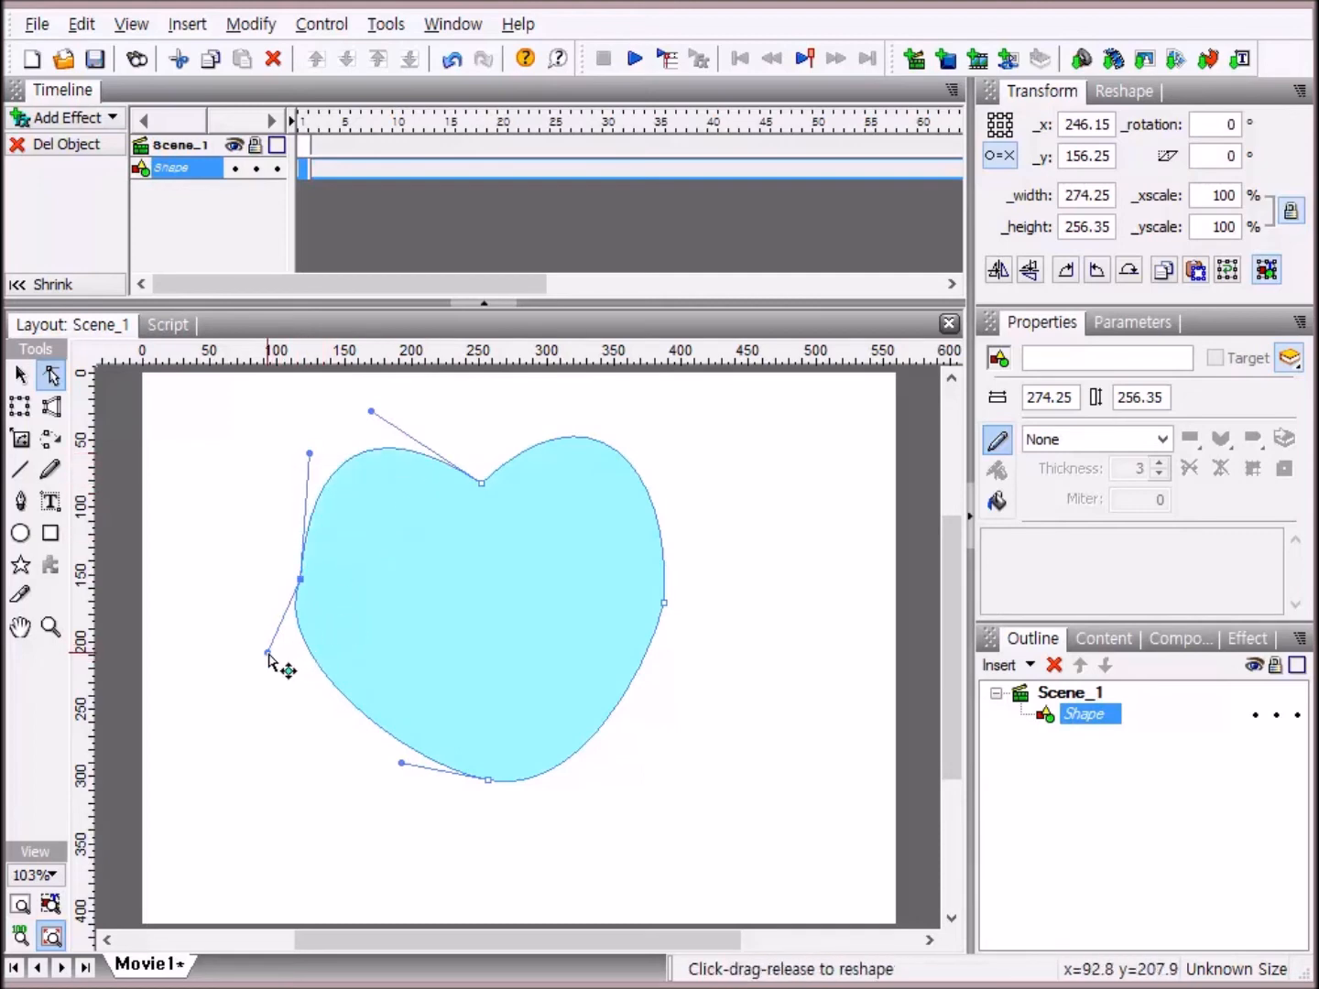
left_click_drag(267, 652, 317, 694)
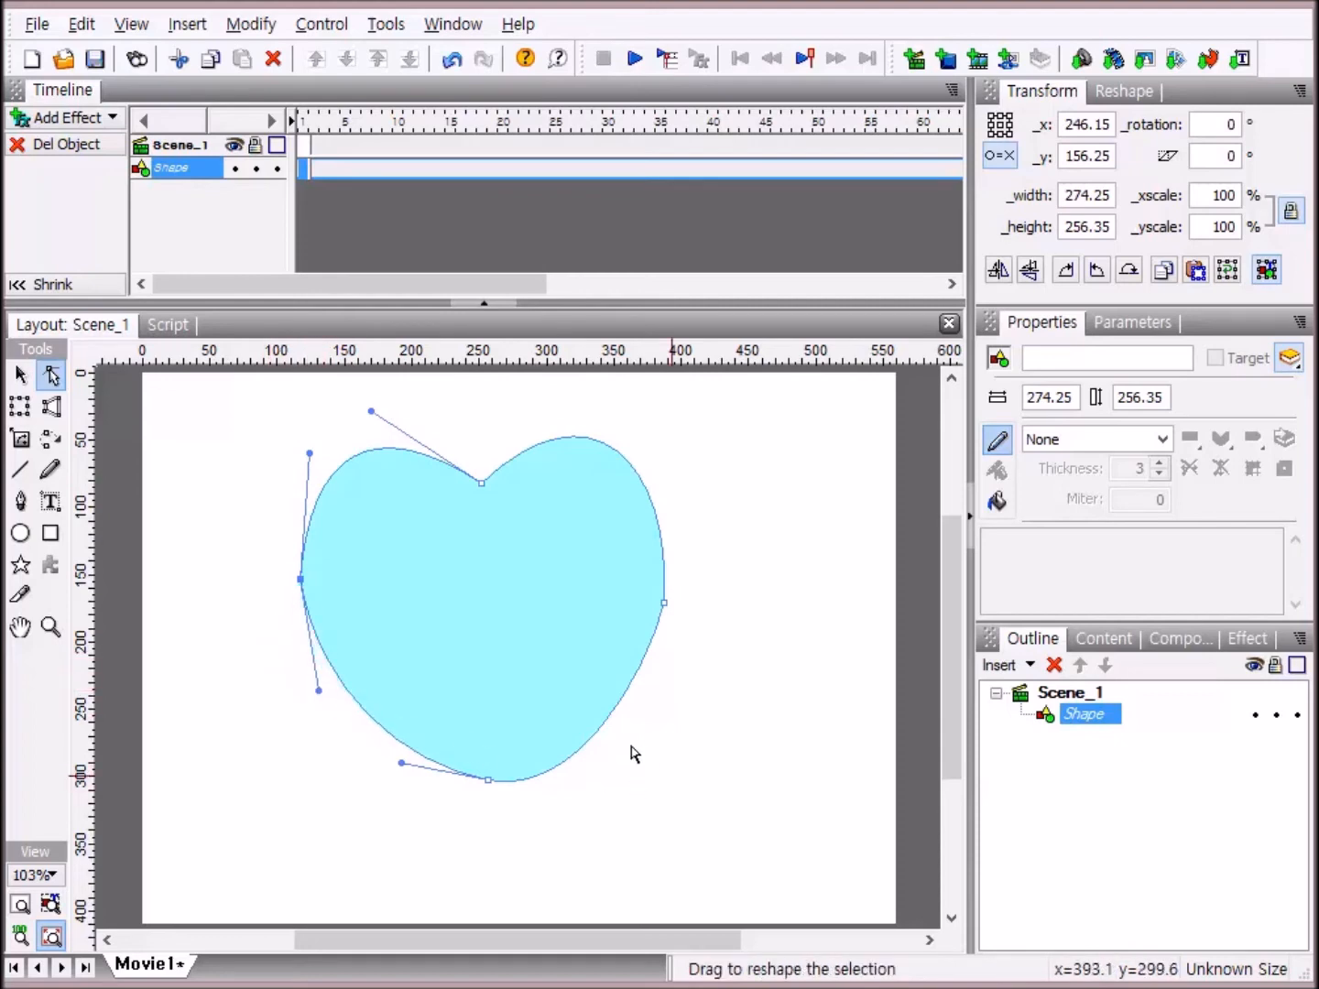
Shift the heart's bottom anchor slightly right and angle its right tangent handle upward to form a pointed tip.
left_click(488, 780)
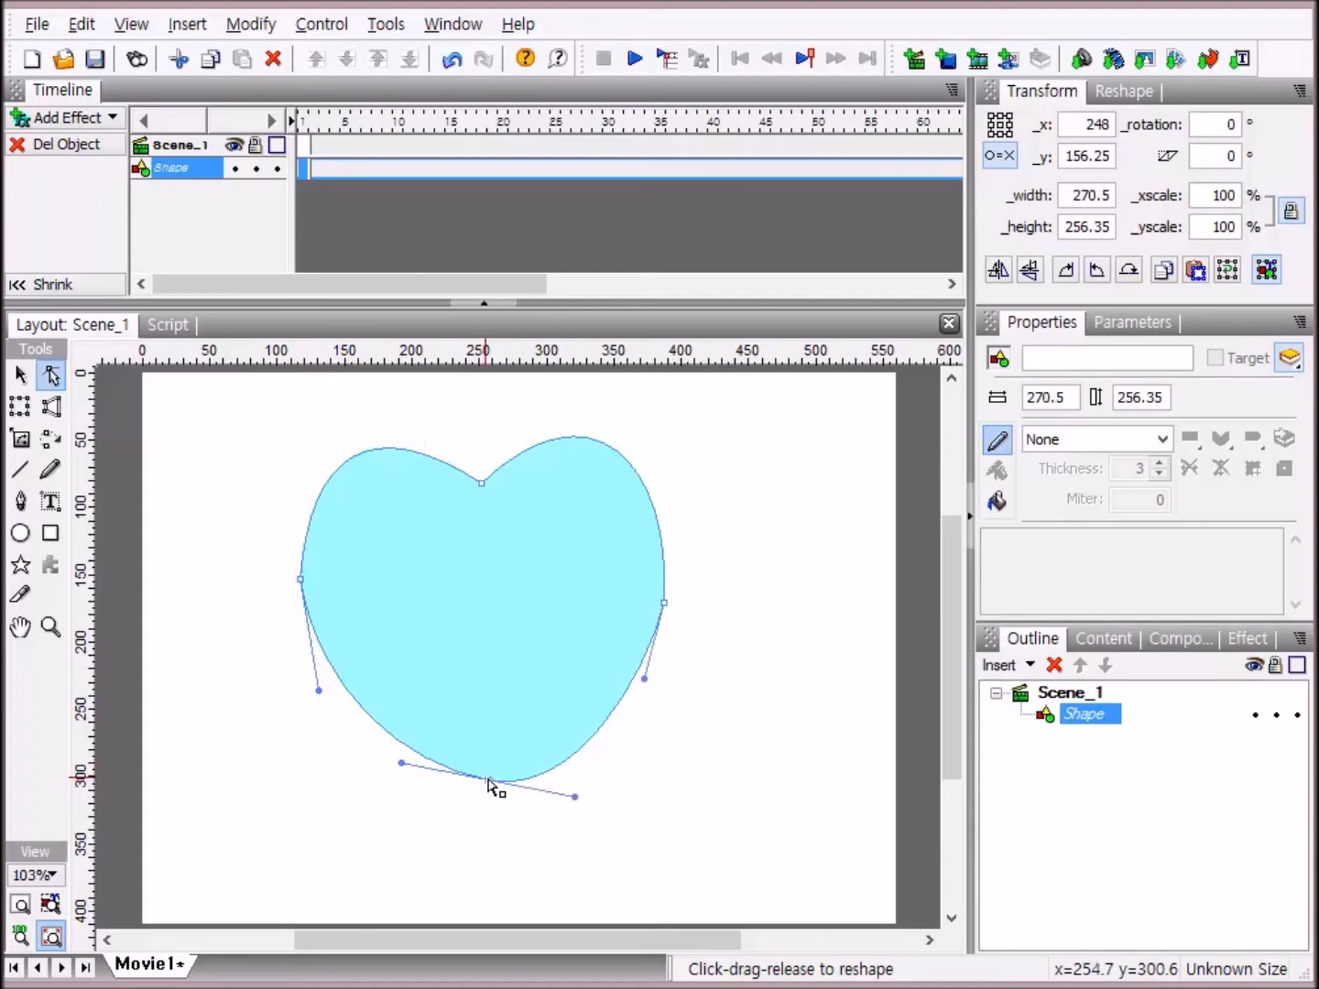
left_click_drag(491, 779, 502, 778)
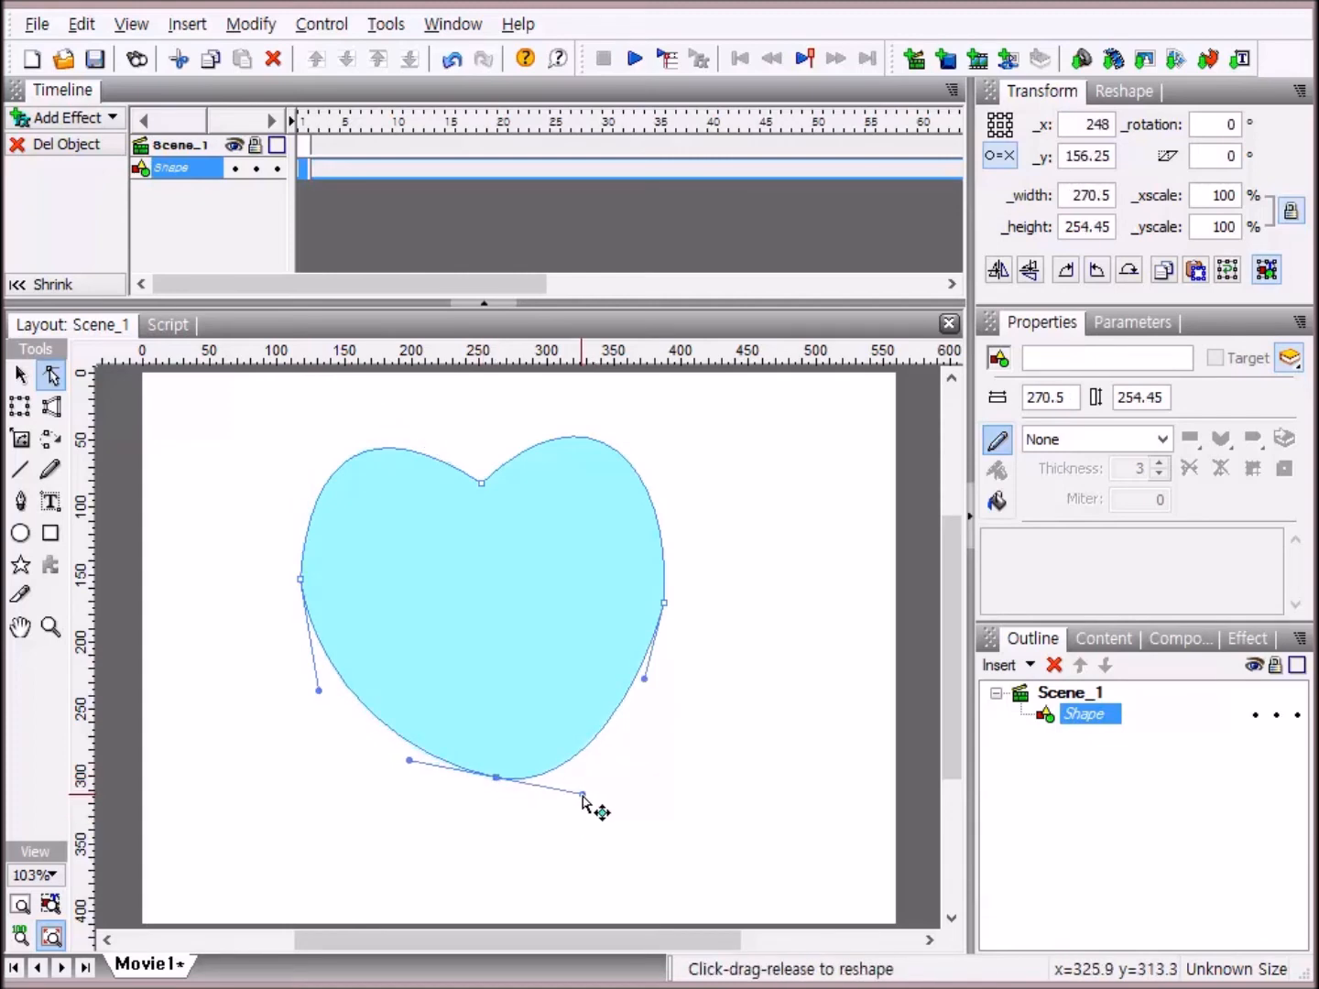
left_click_drag(582, 796, 597, 737)
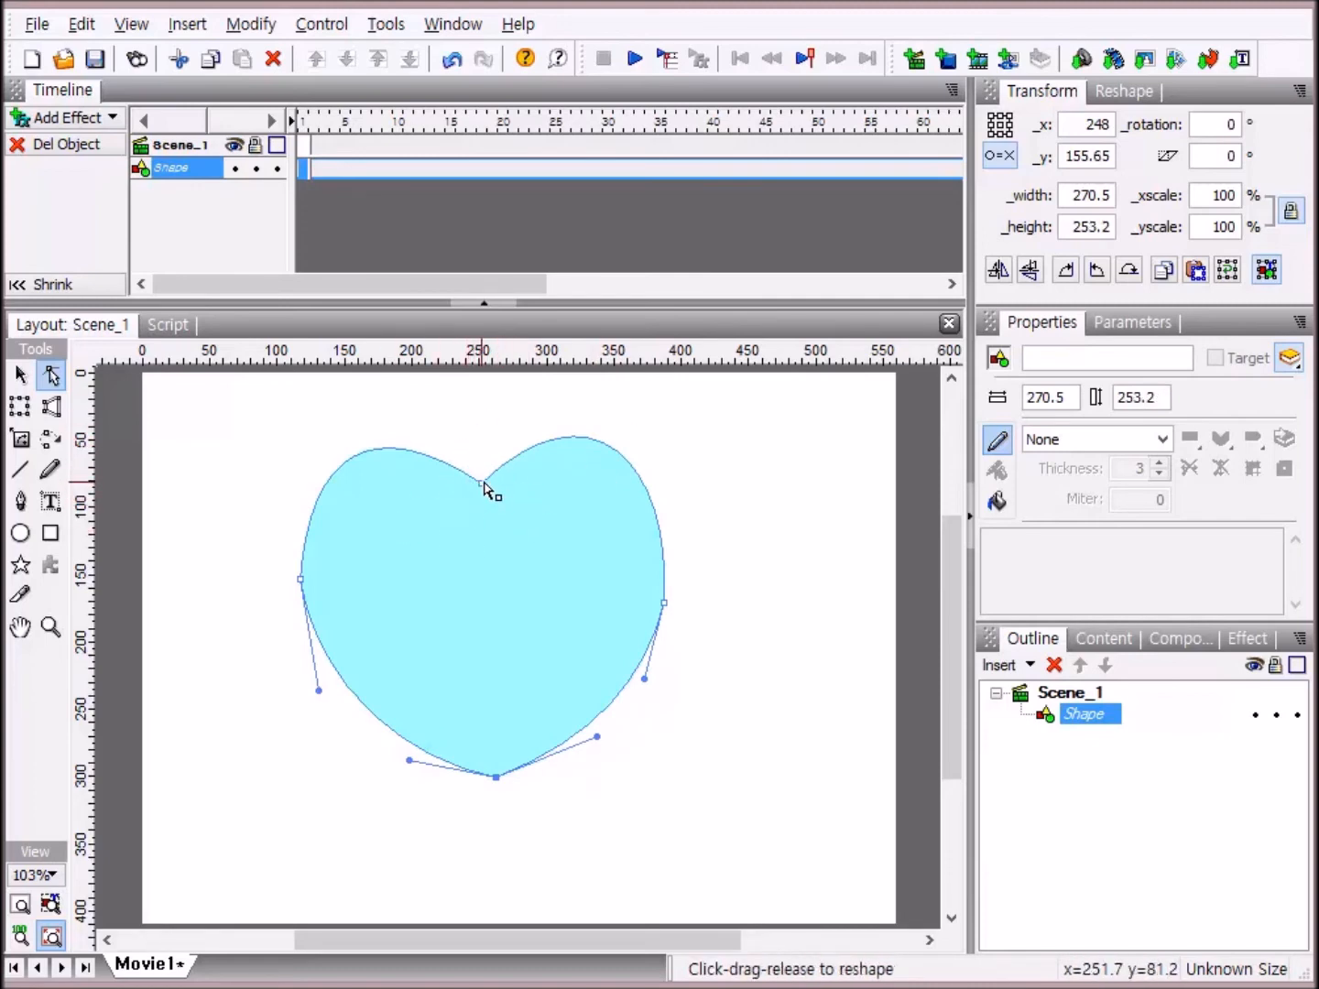
Lower the heart's notch anchor by about 32 and angle both of its tangent handles more steeply upward.
left_click_drag(484, 482, 490, 527)
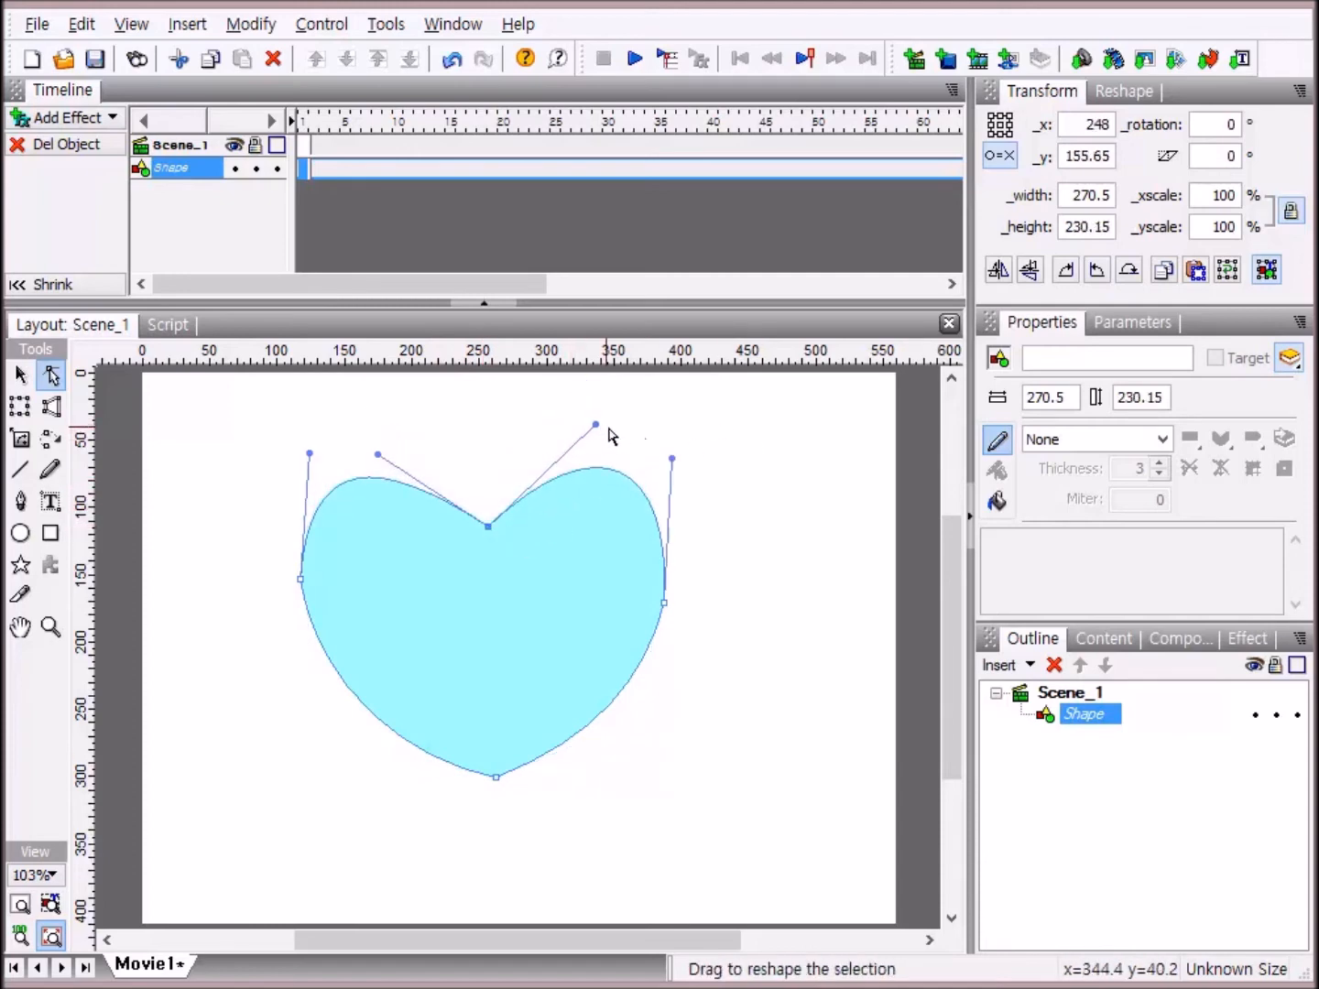
left_click_drag(597, 425, 558, 410)
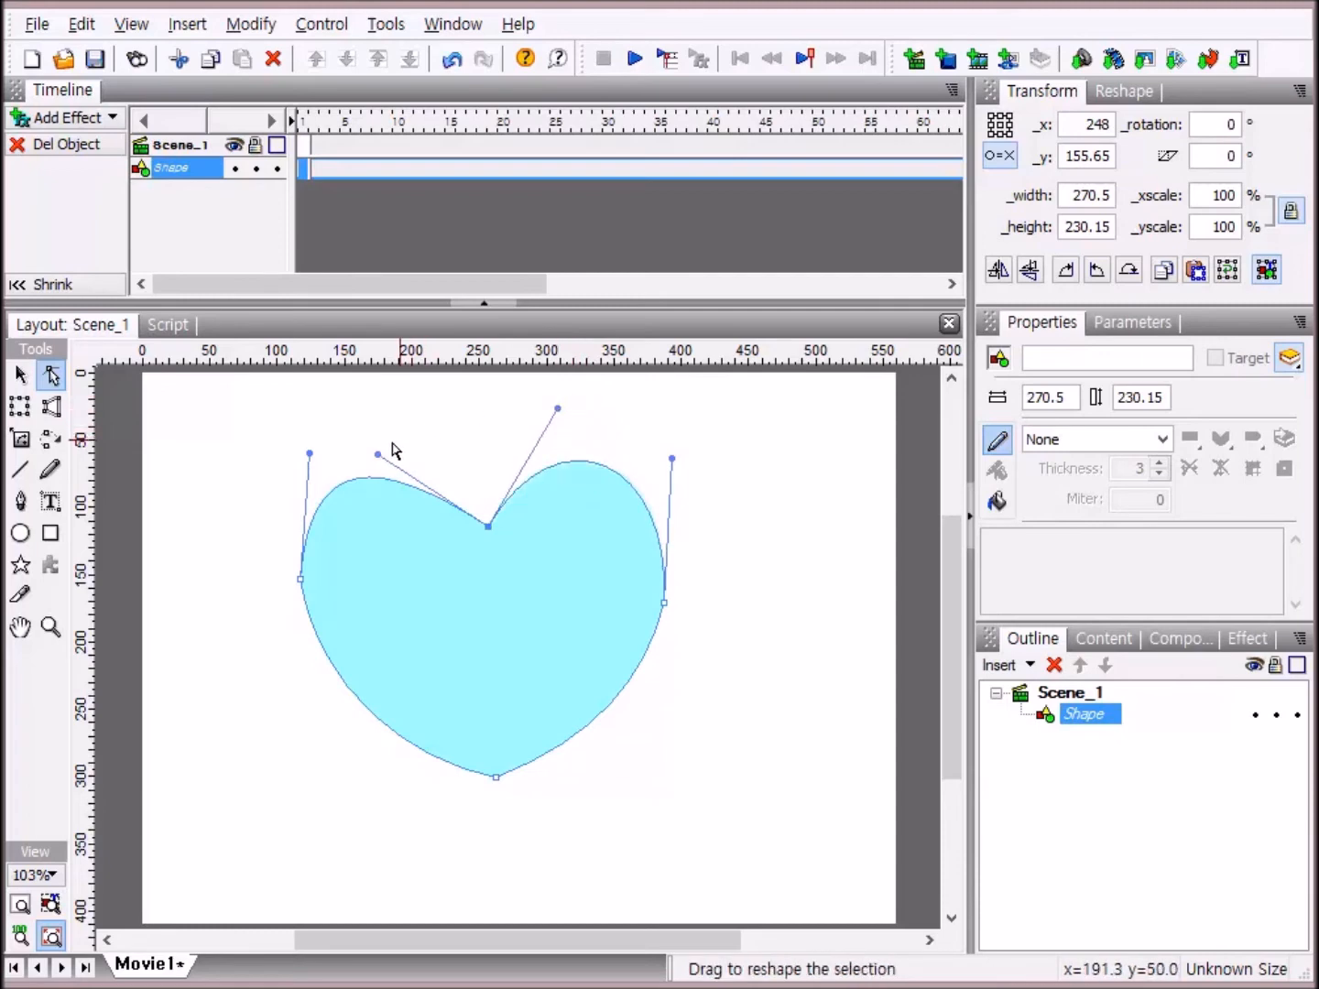
left_click_drag(382, 457, 420, 442)
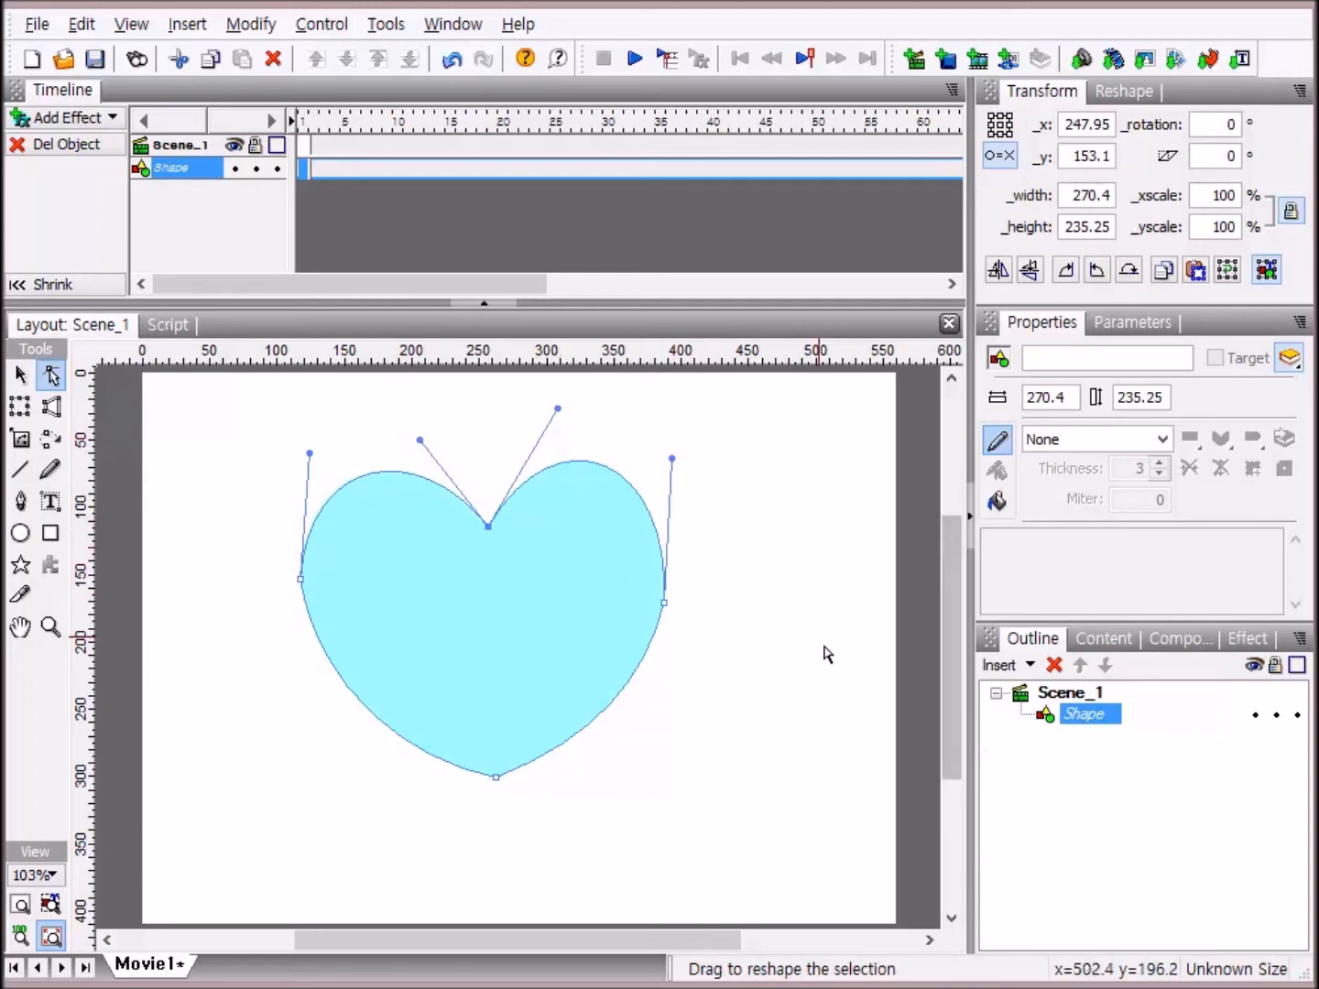
left_click(865, 666)
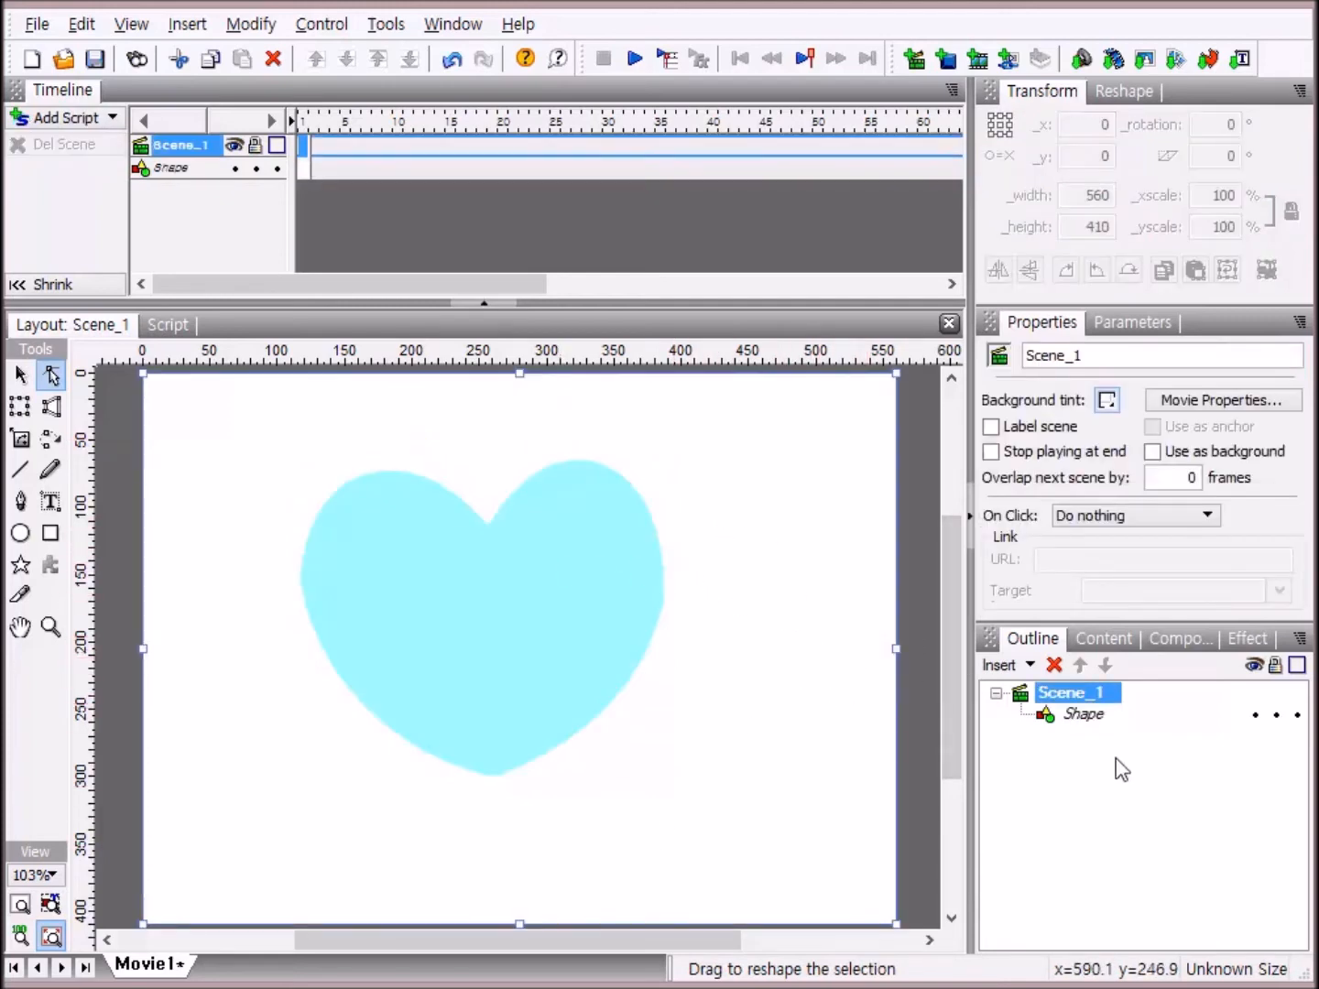
Delete the heart shape and import the image 9.jpg into the empty scene.
left_click(1084, 720)
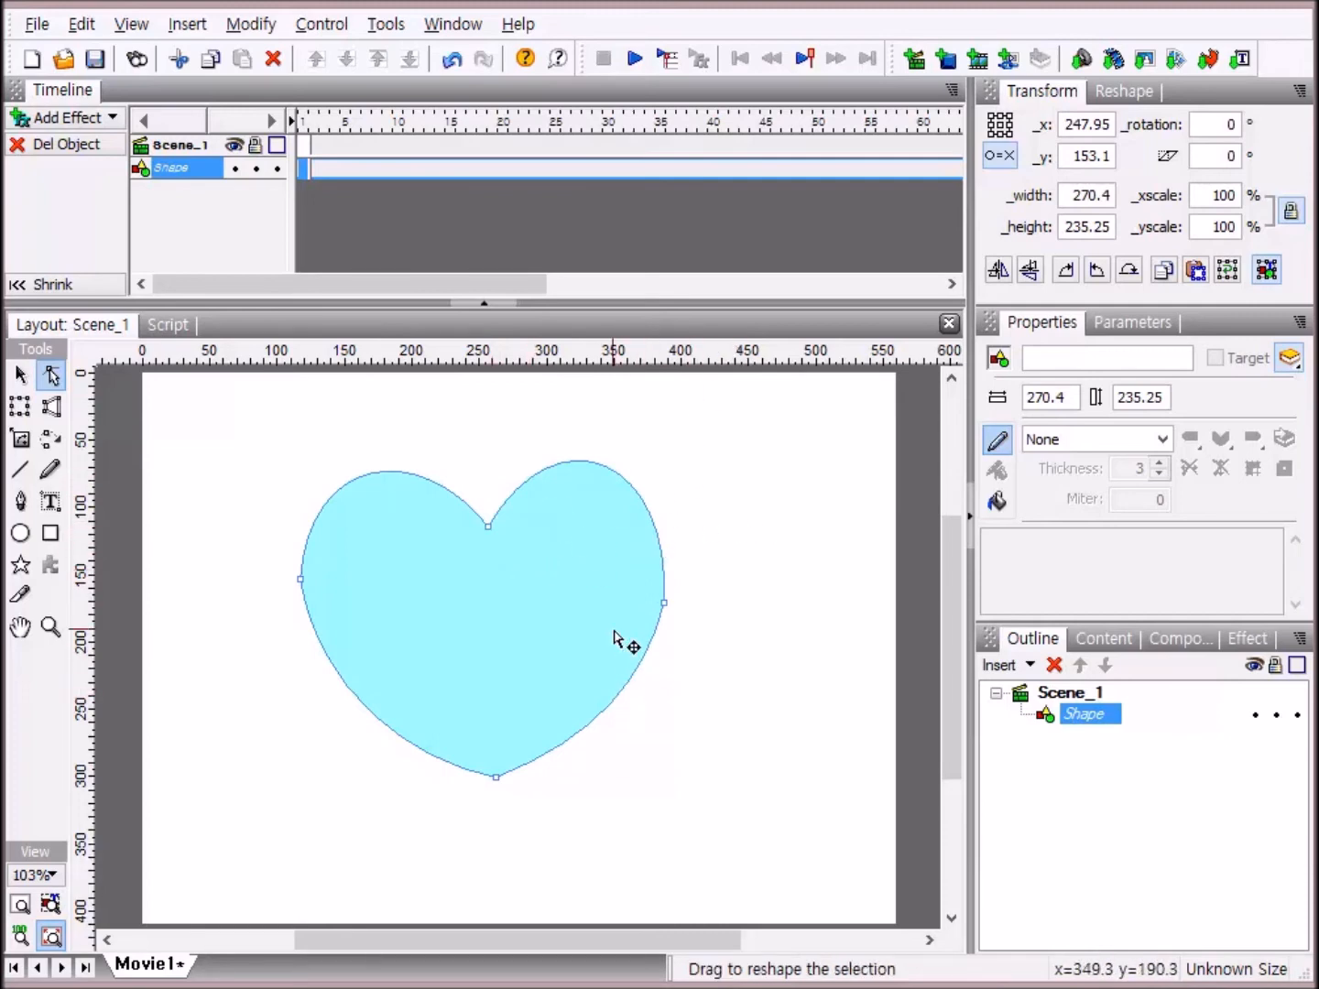
left_click(1053, 666)
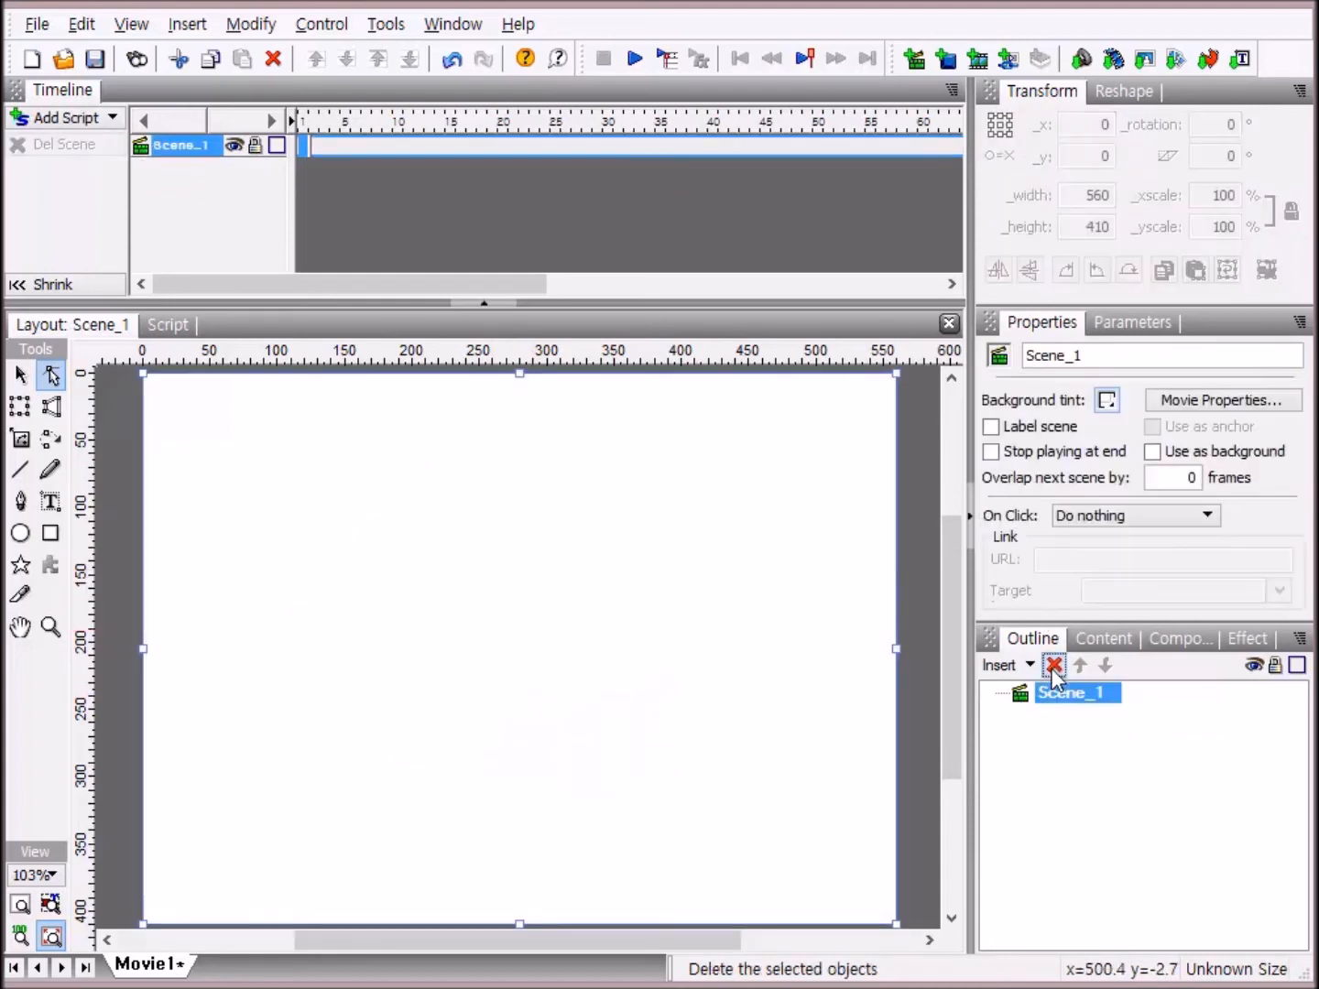
left_click(1146, 66)
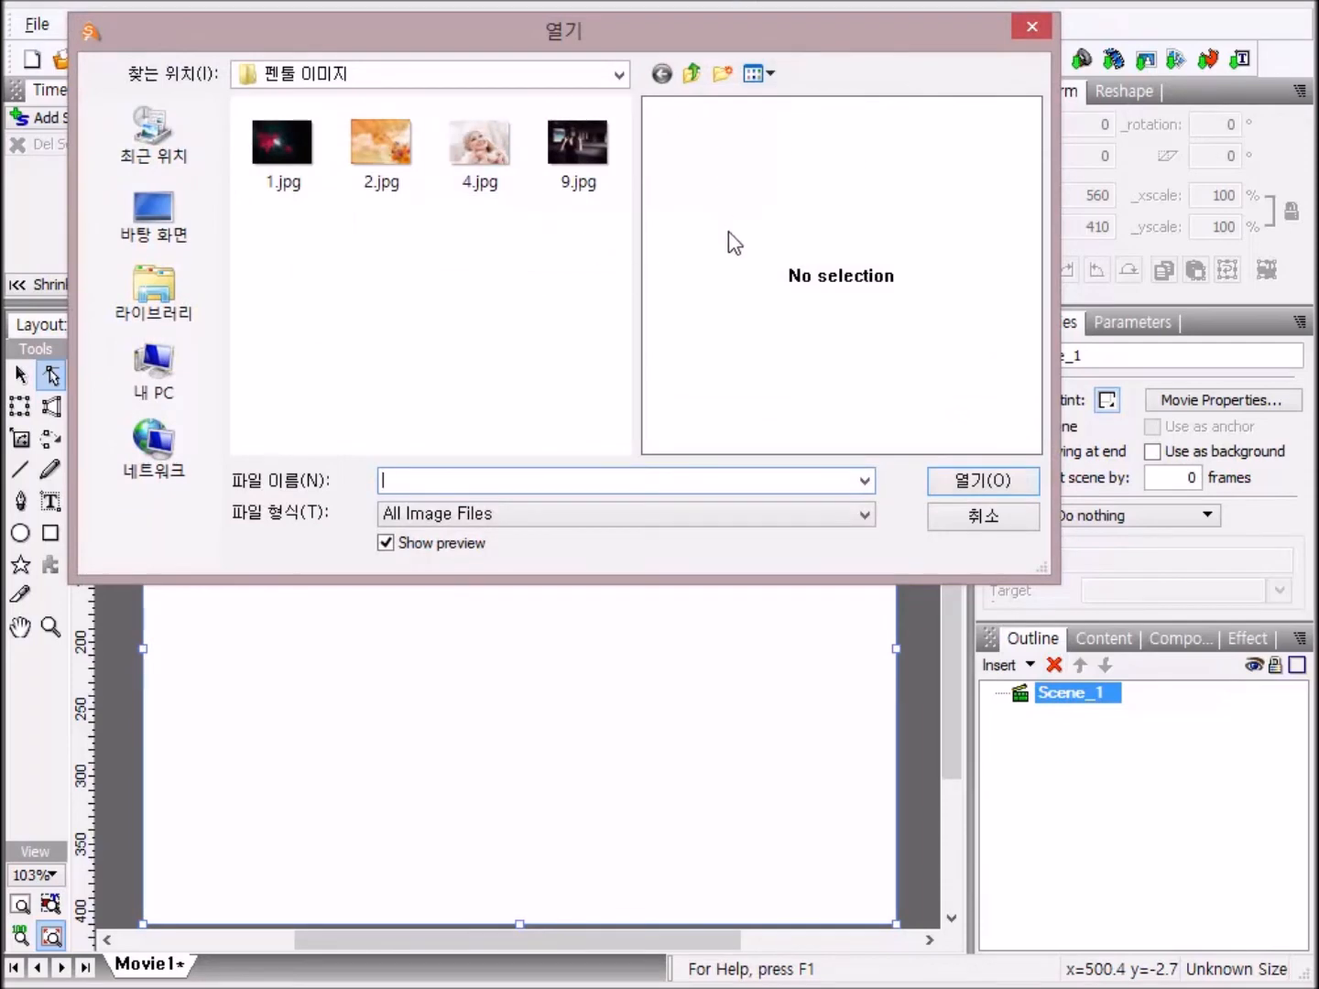
left_click(592, 160)
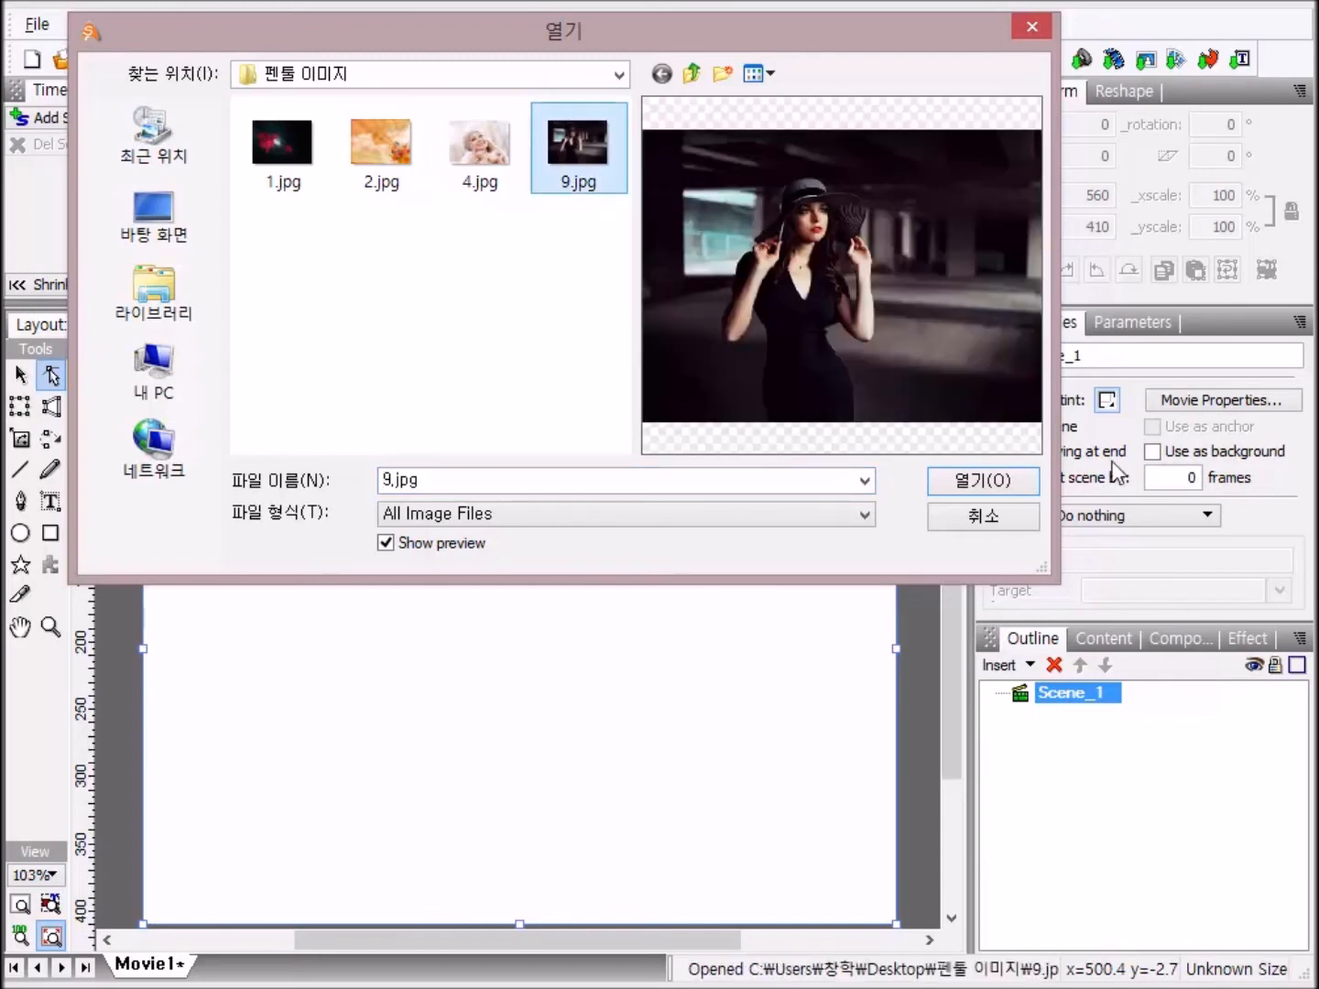
left_click(1007, 482)
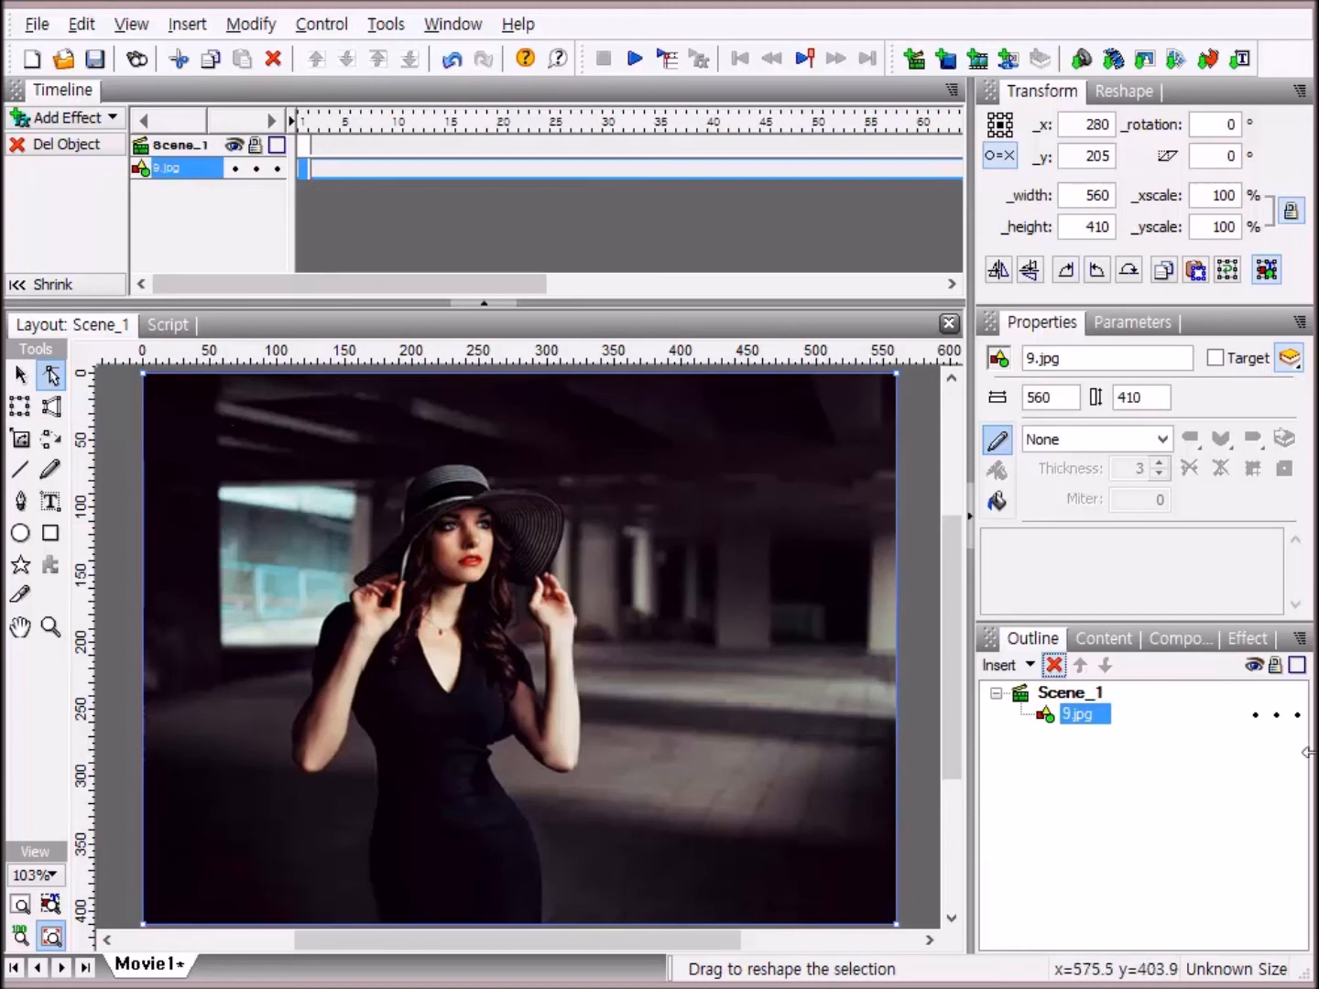
Set the Pen tool's fill to Solid with Scene_1 selected.
left_click(1068, 695)
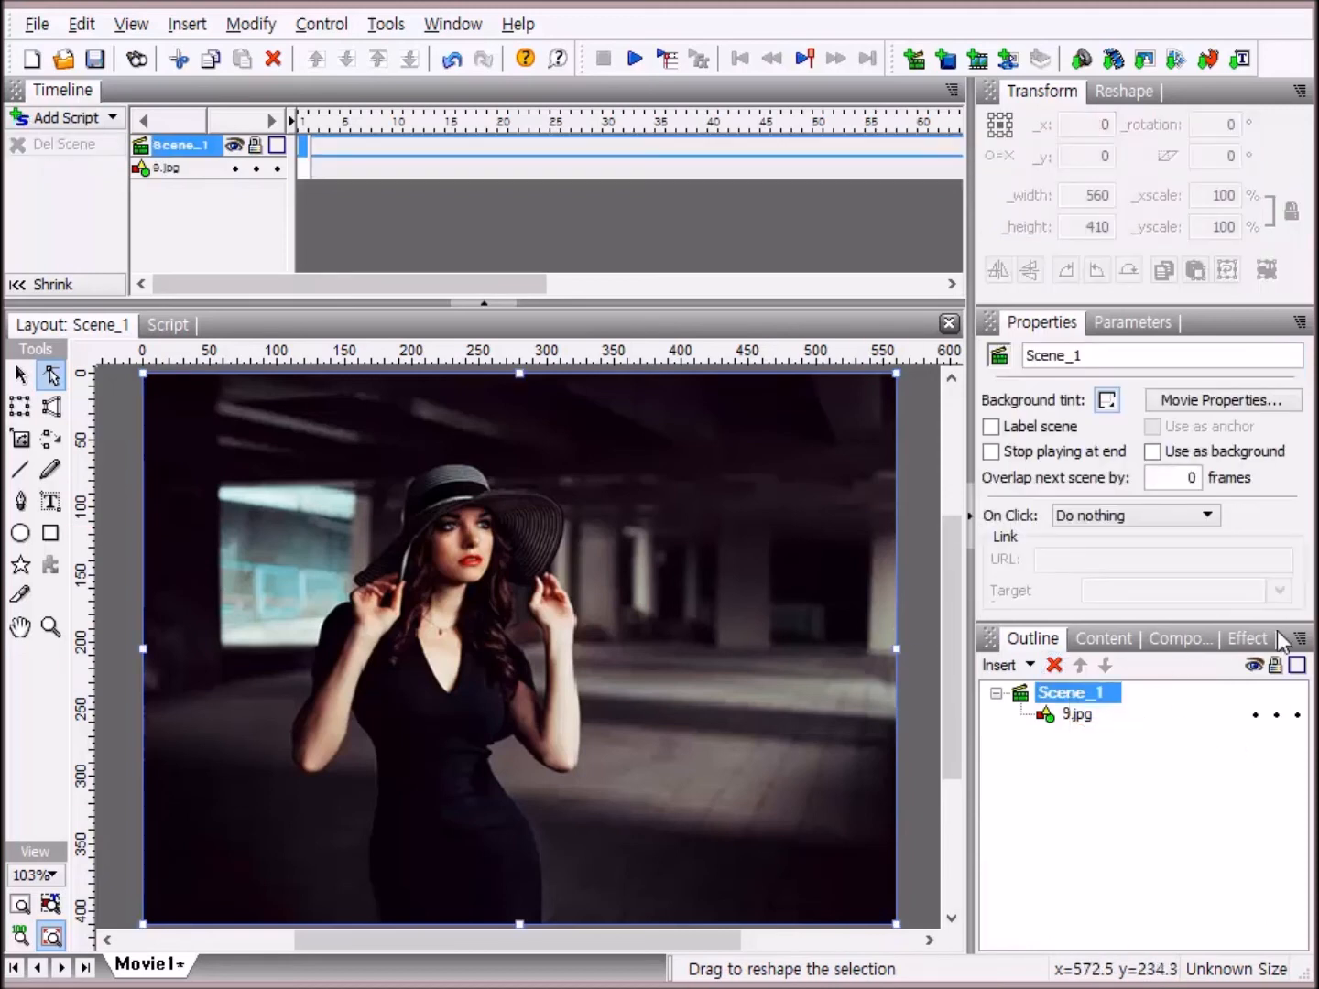
left_click(25, 502)
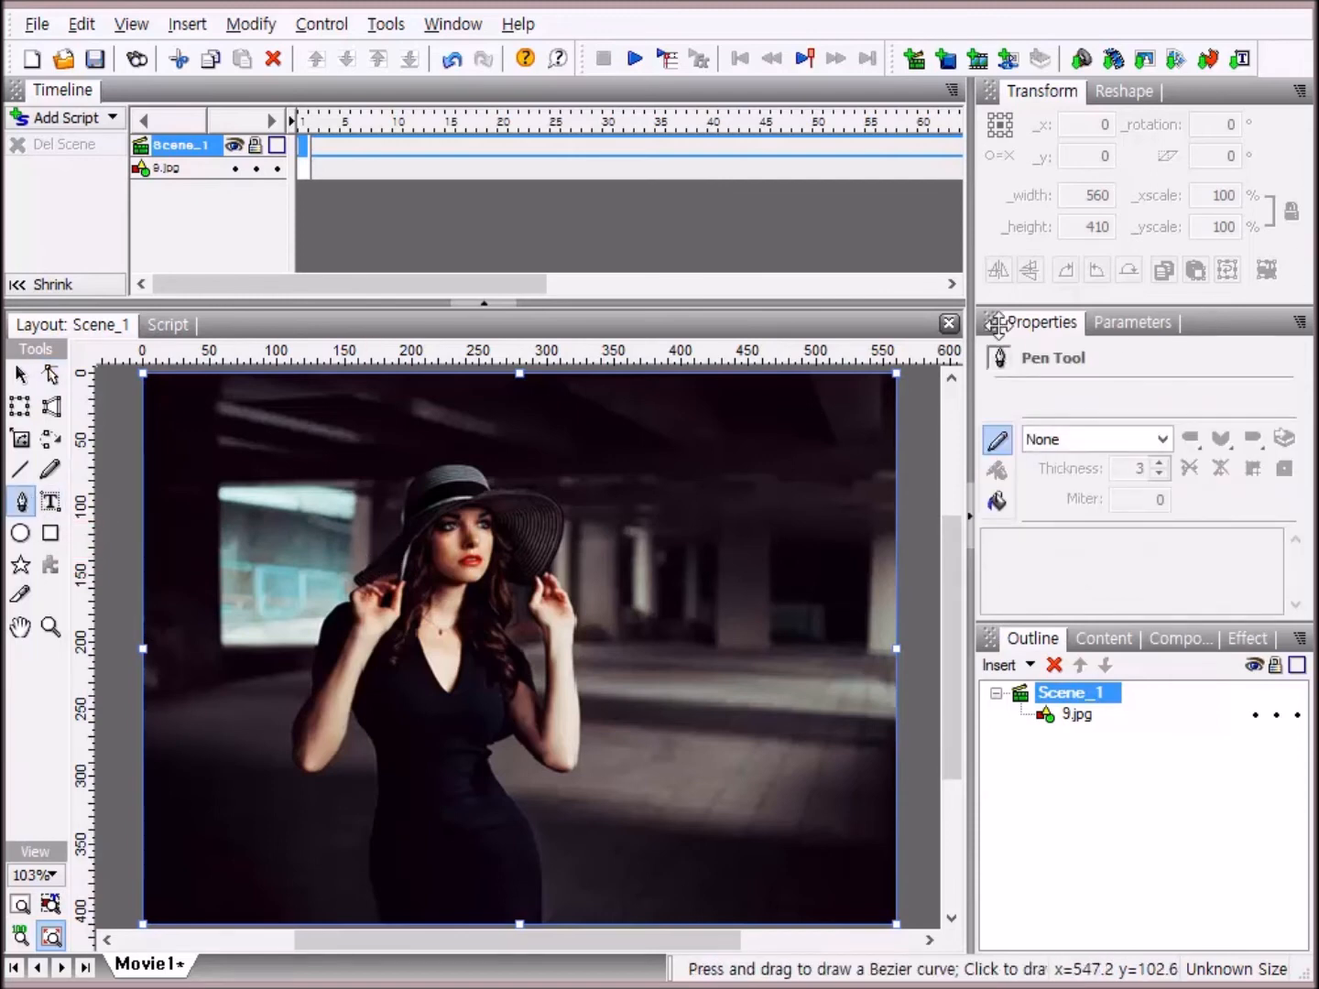
left_click(1003, 503)
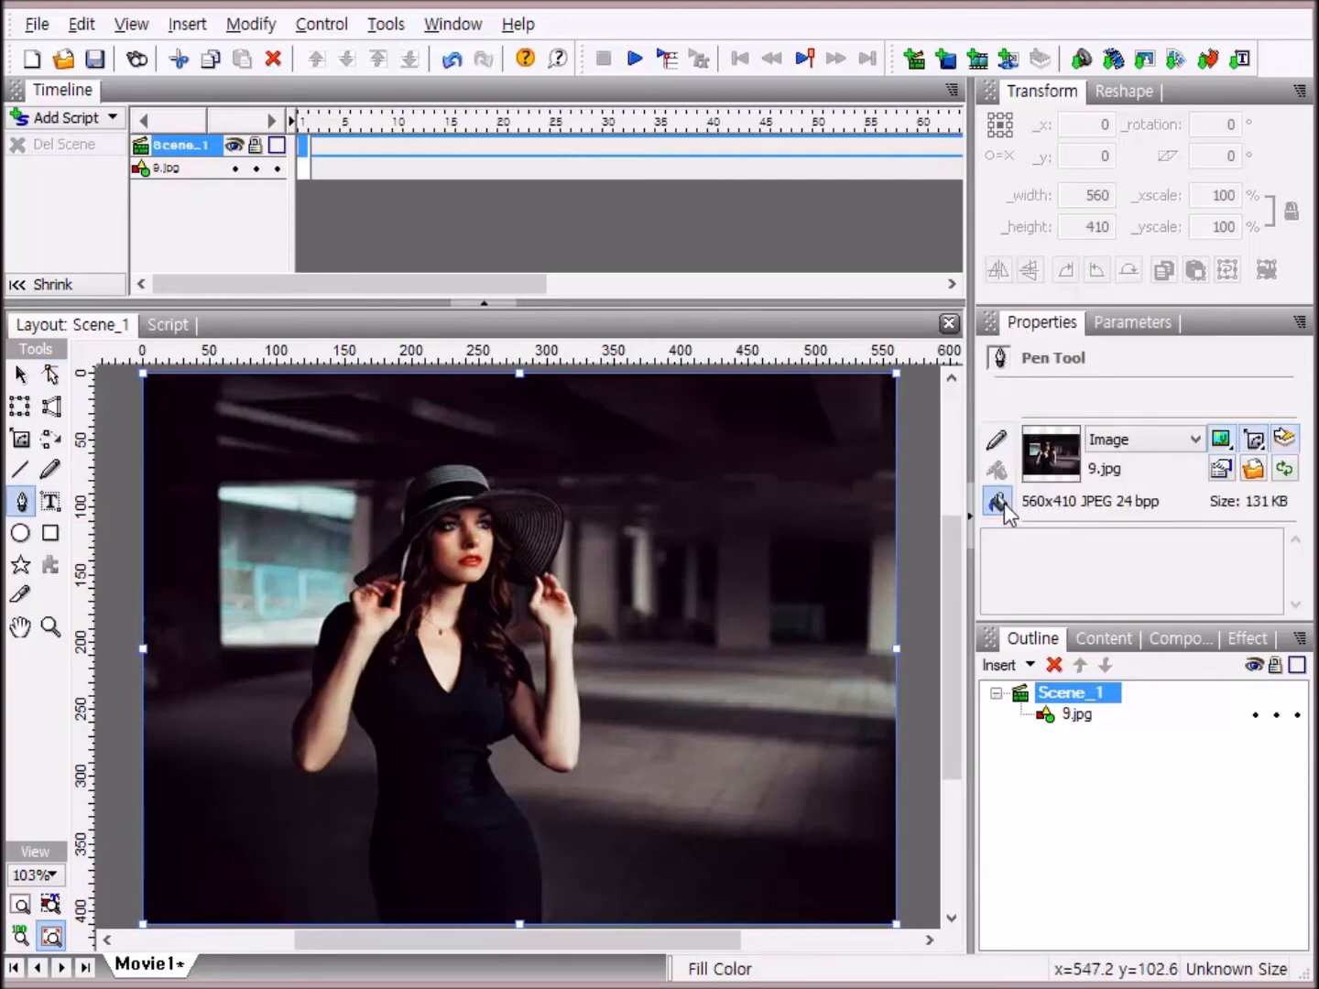
left_click(1199, 440)
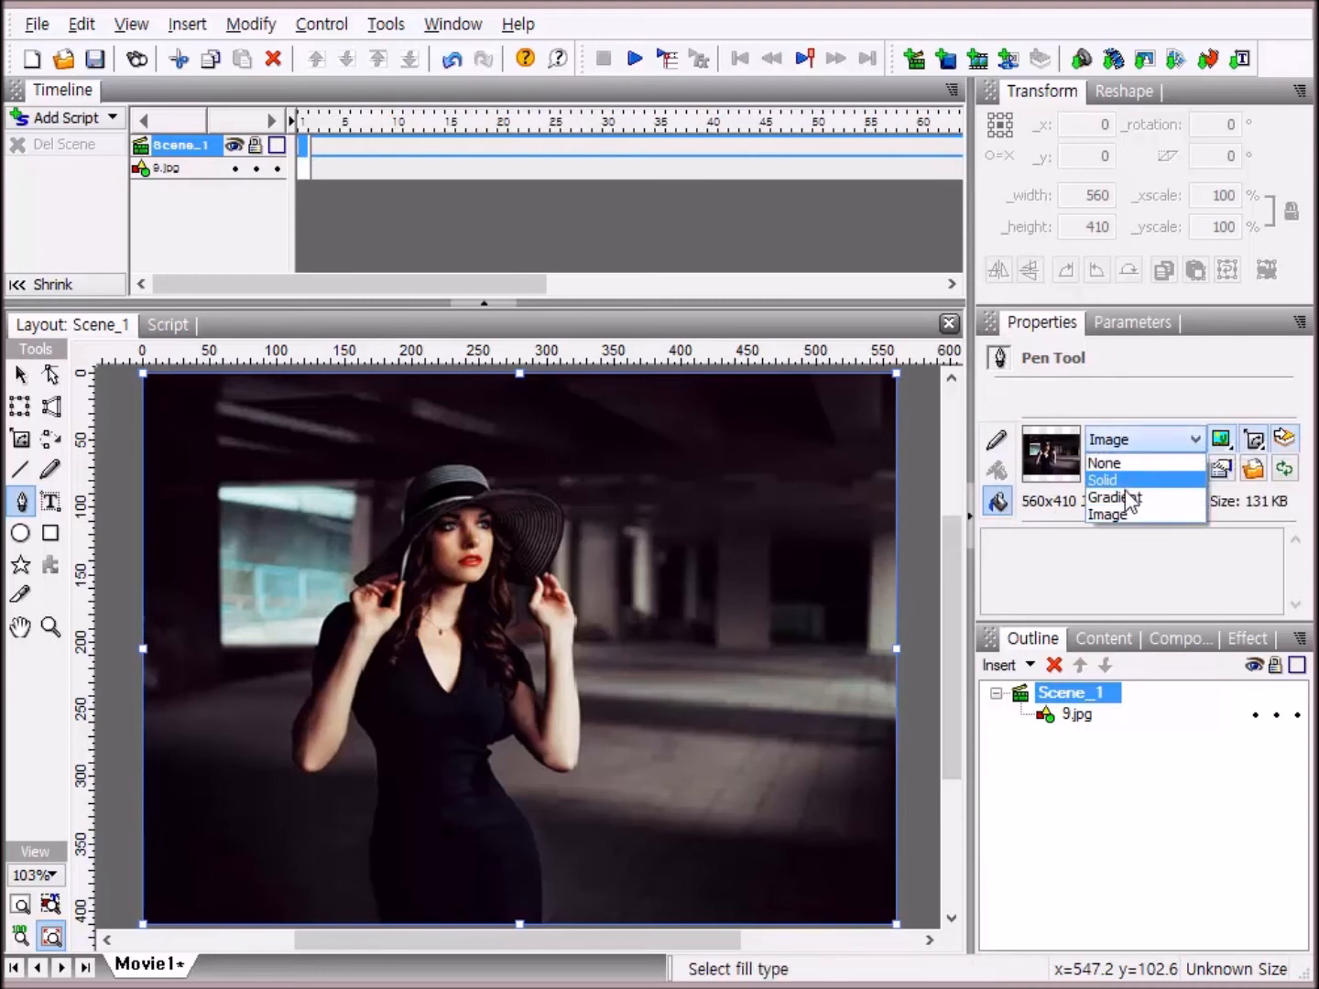
left_click(1115, 482)
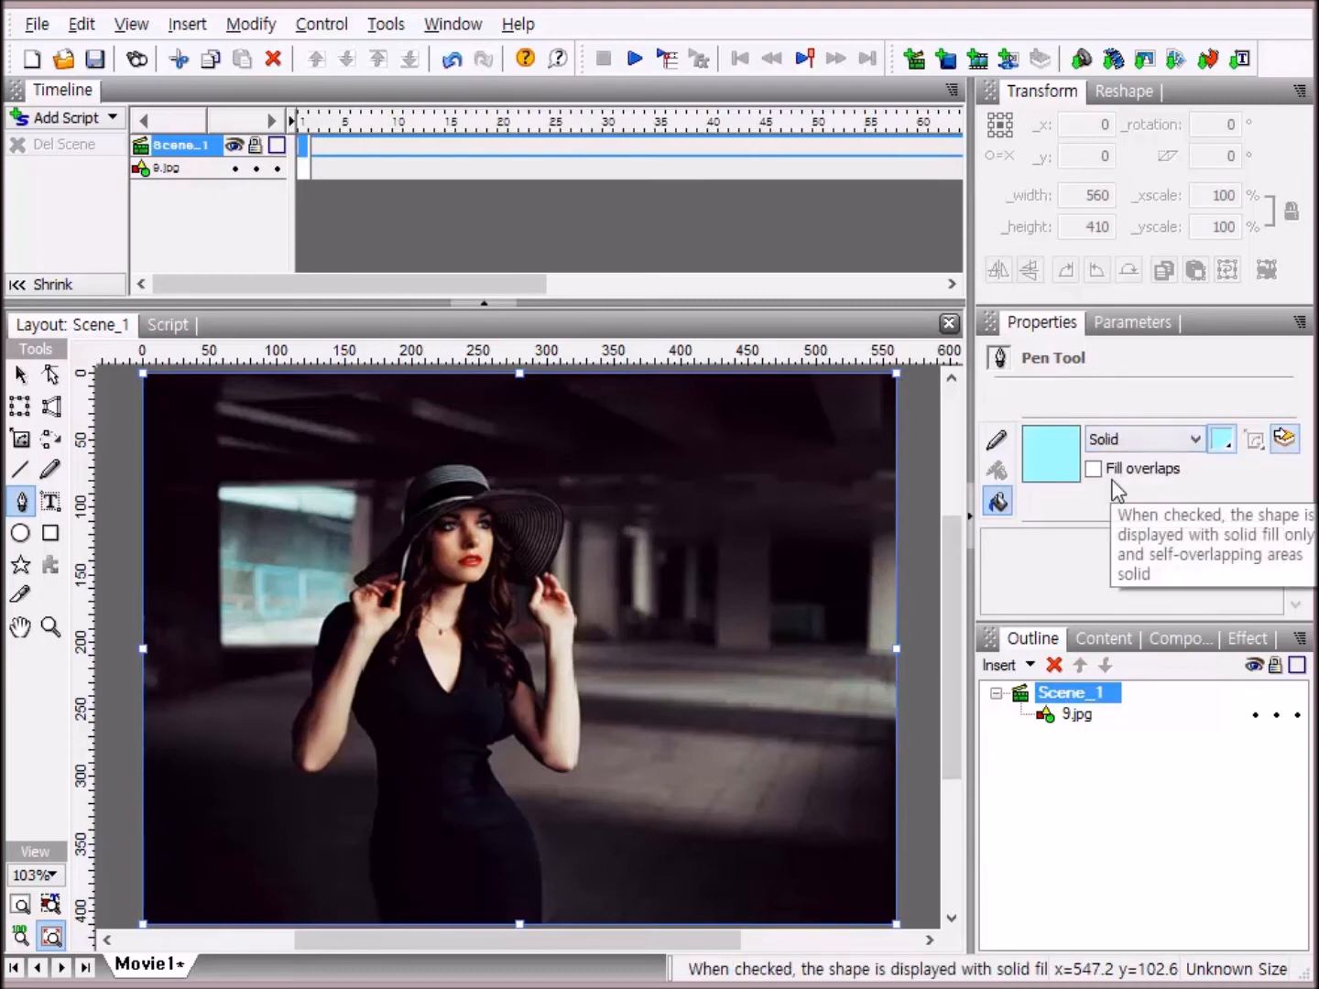
Draw a closed four-anchor rounded Bézier shape over the photo, about 272 wide and 285 high, starting near x 224, y 20.
left_click(444, 408)
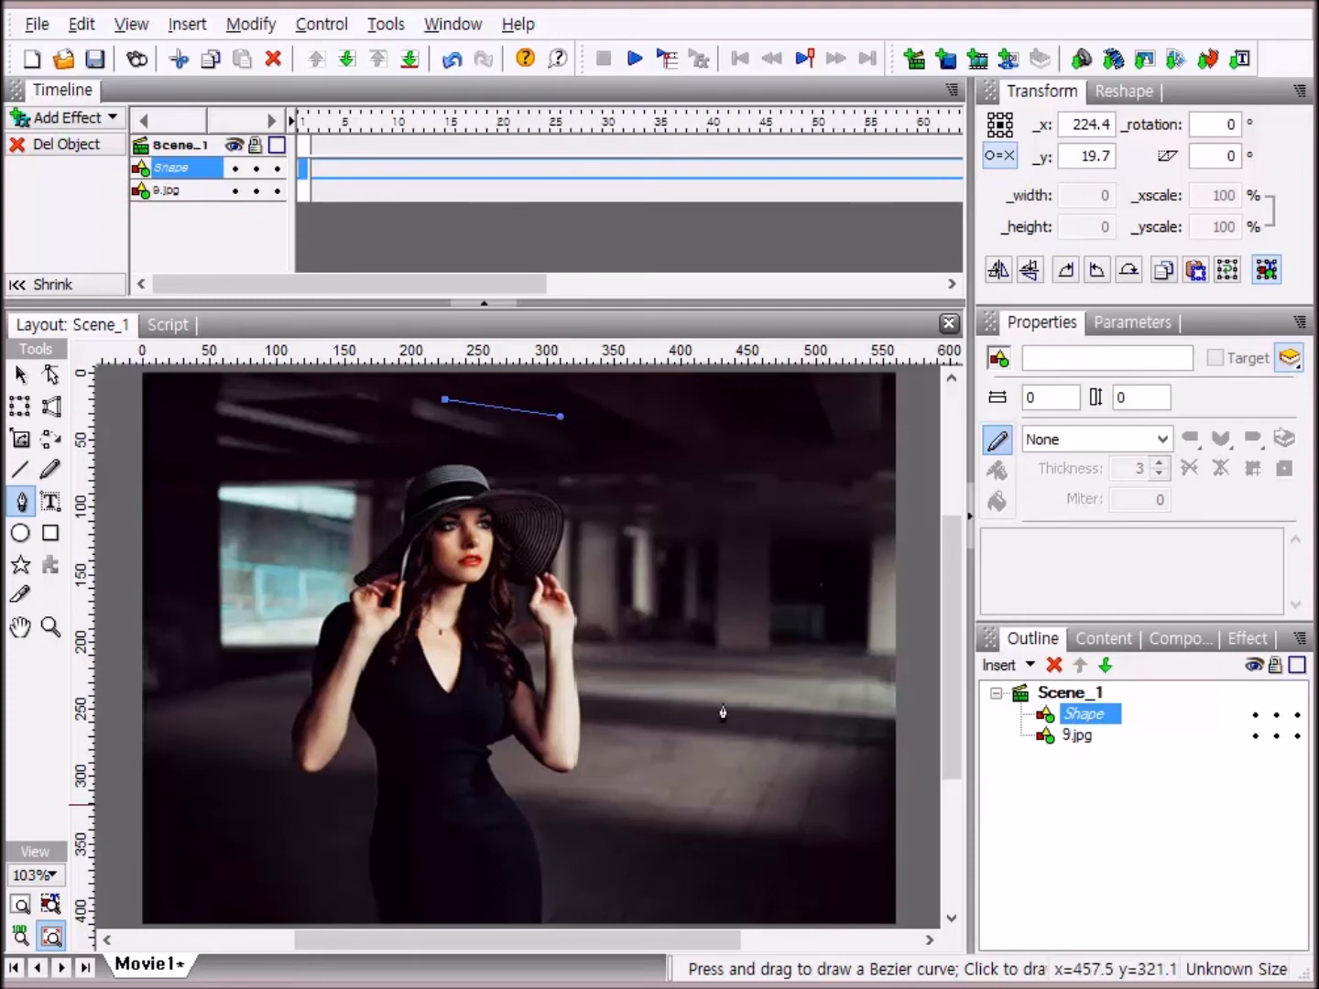
left_click(635, 568)
left_click_drag(635, 567, 639, 641)
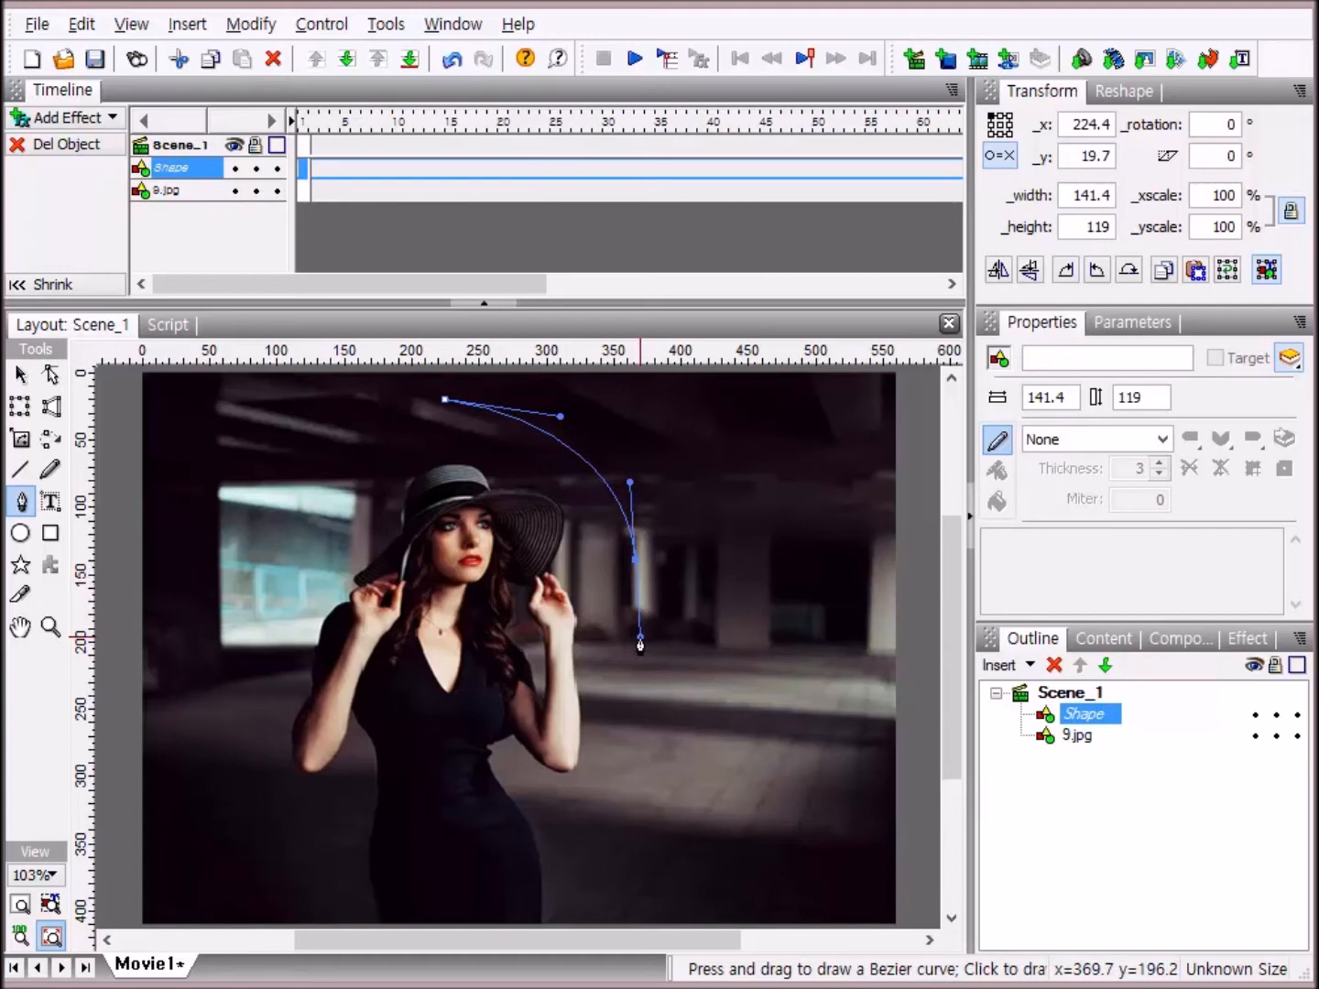
left_click_drag(640, 640, 614, 656)
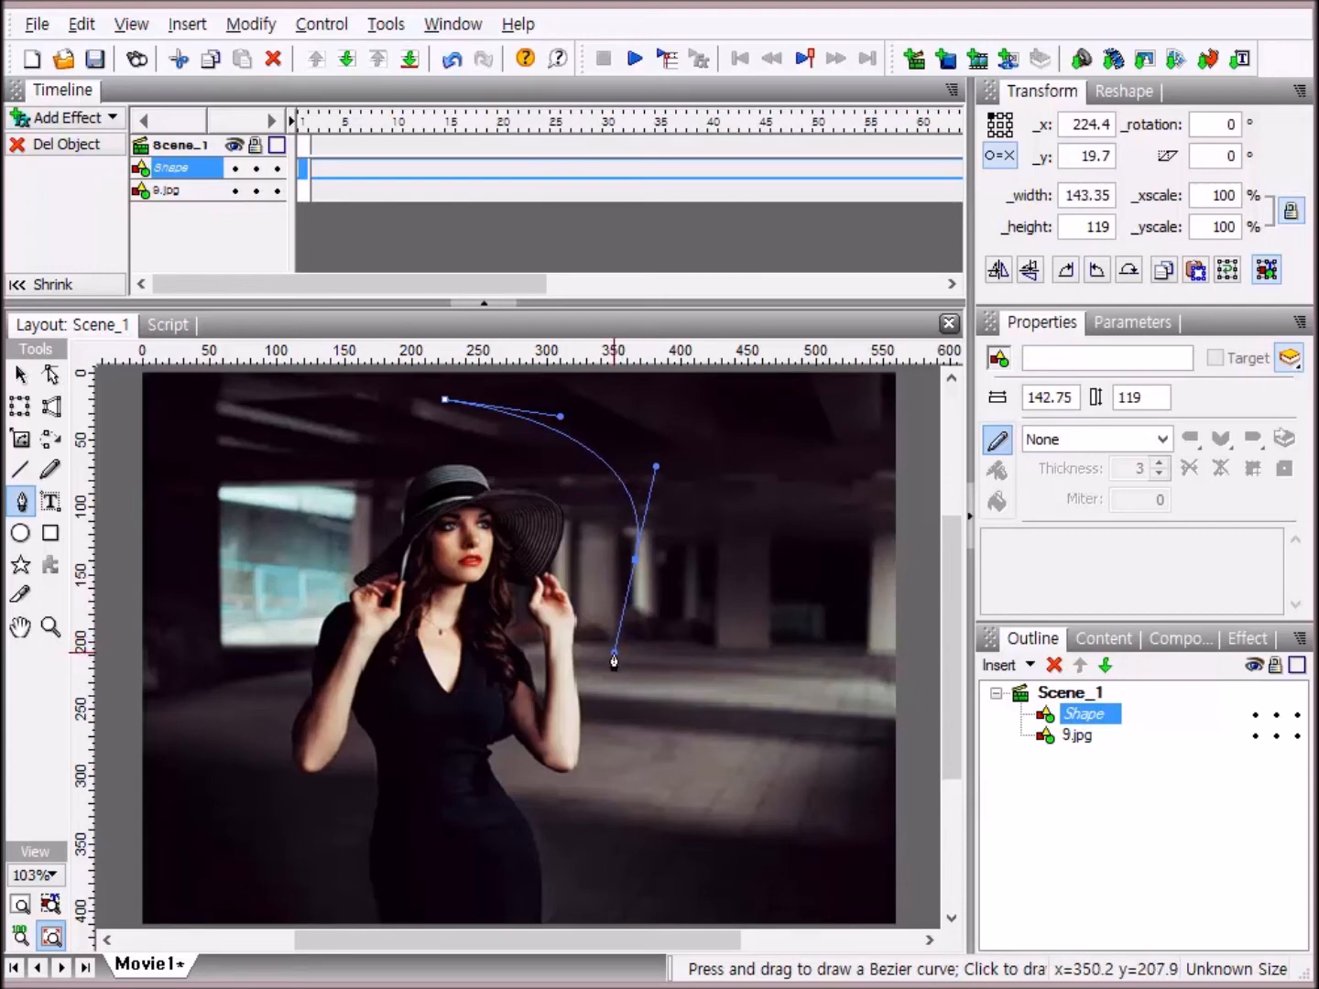
left_click(462, 784)
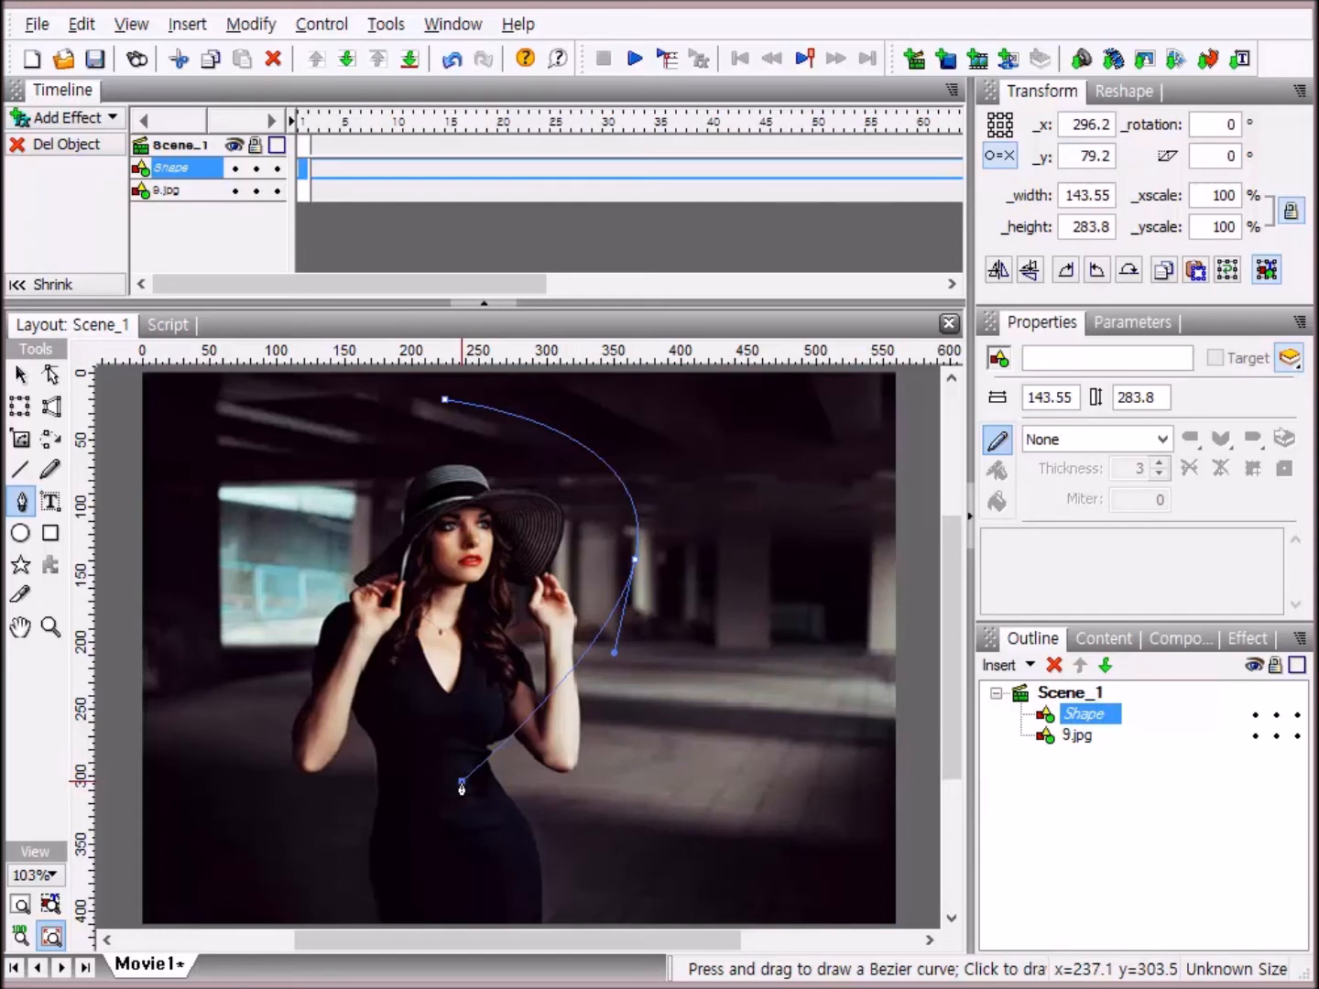
left_click_drag(456, 791, 358, 770)
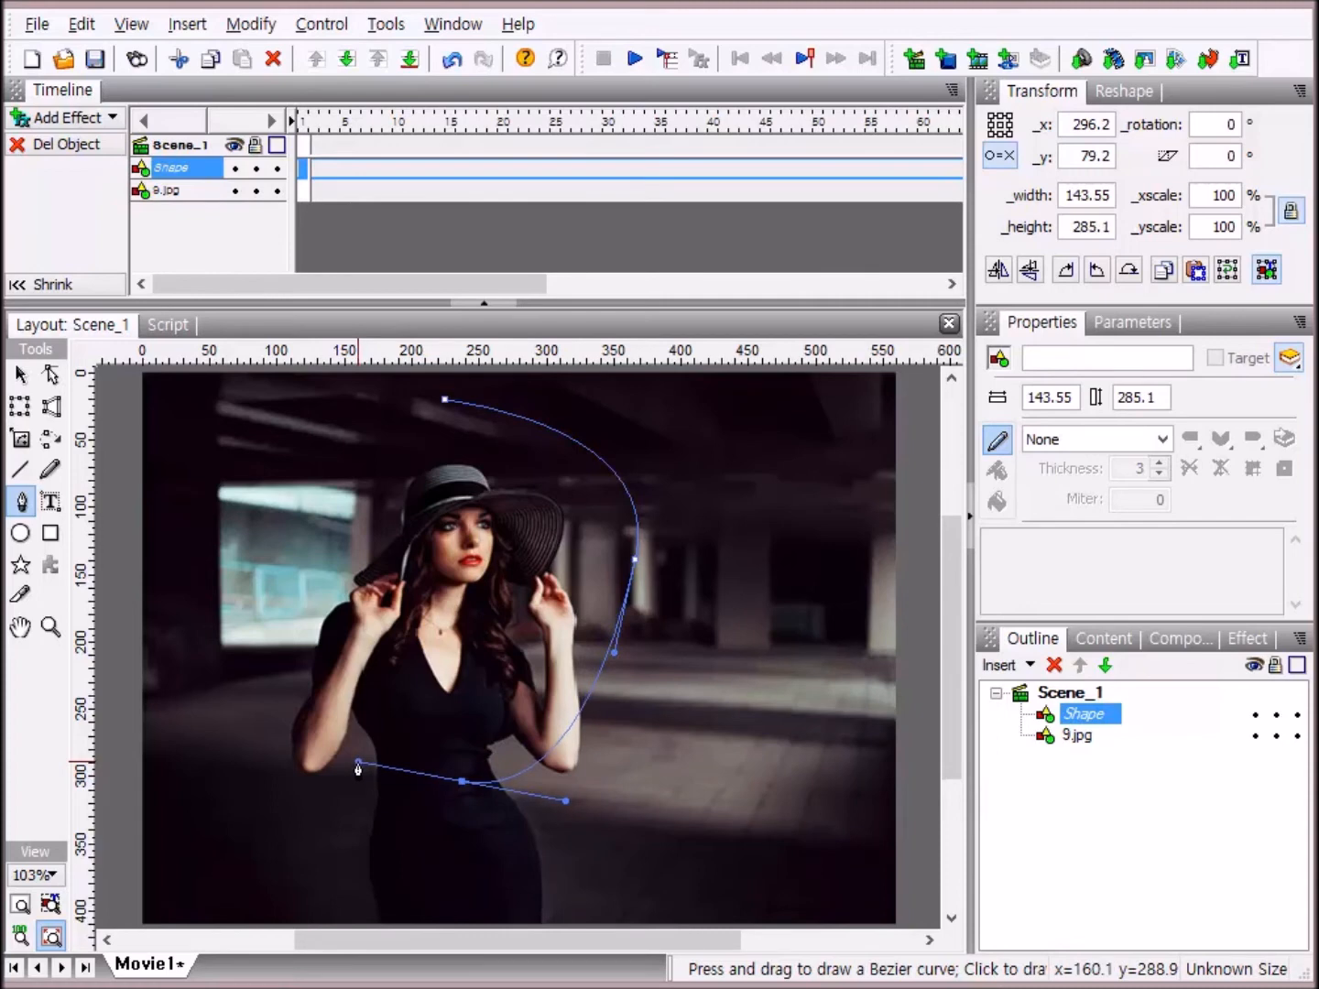
left_click(274, 573)
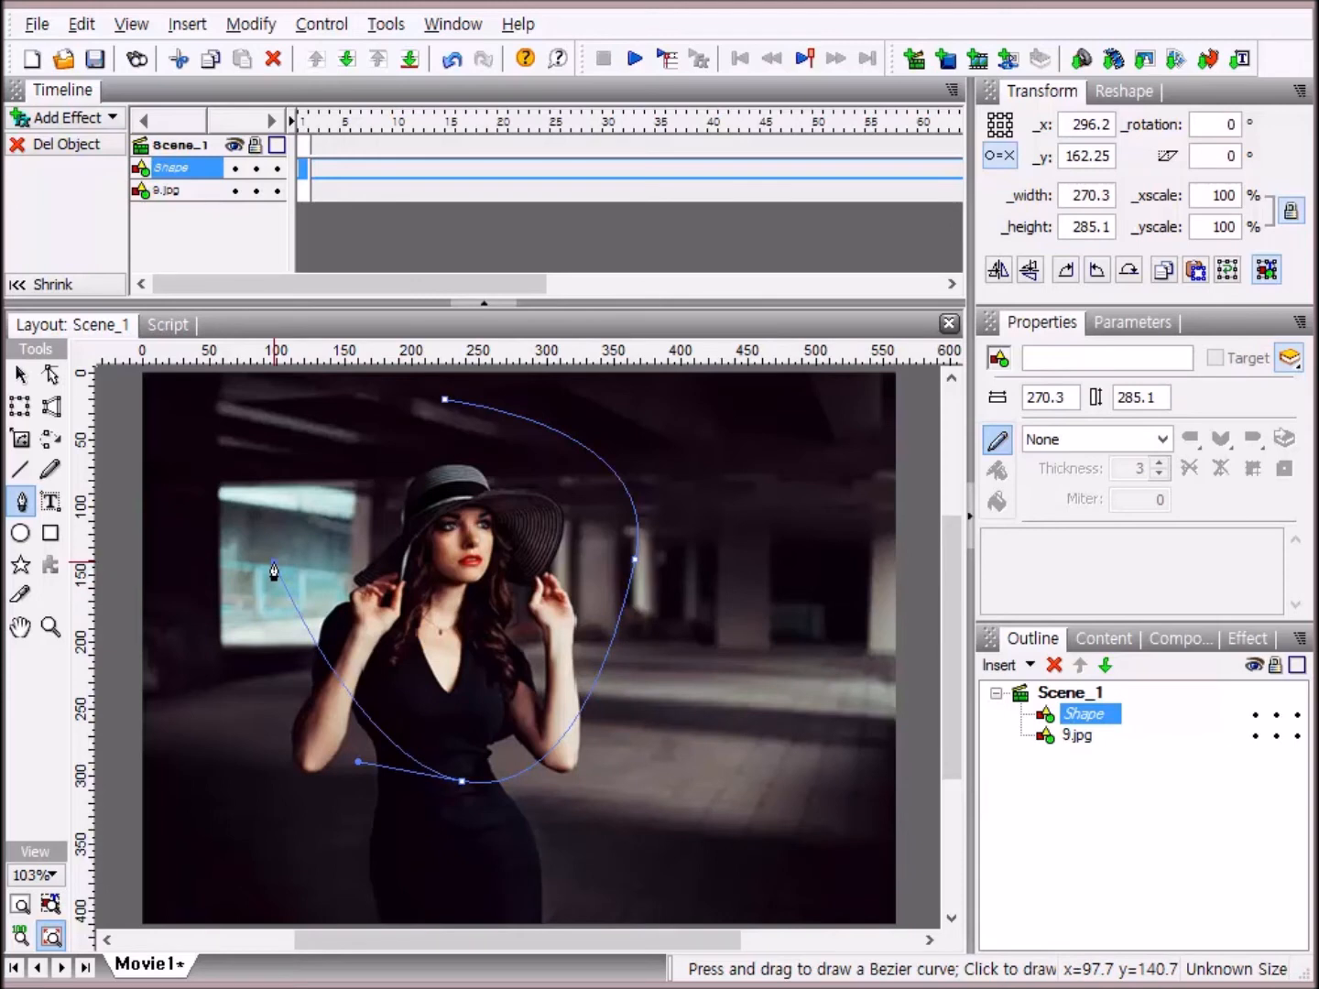
left_click_drag(273, 557, 272, 483)
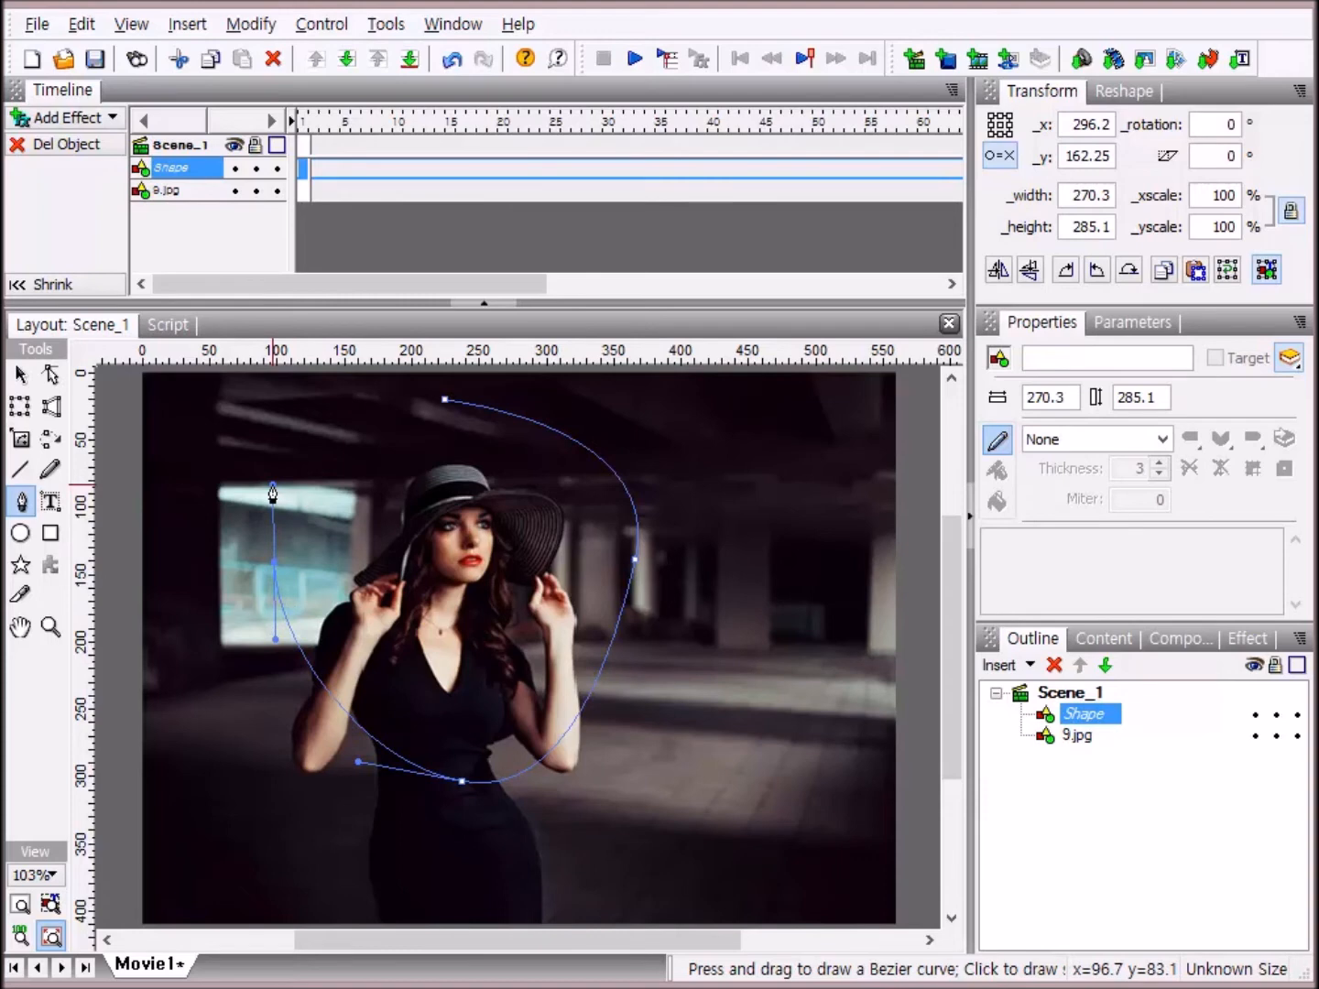
left_click_drag(273, 495, 296, 495)
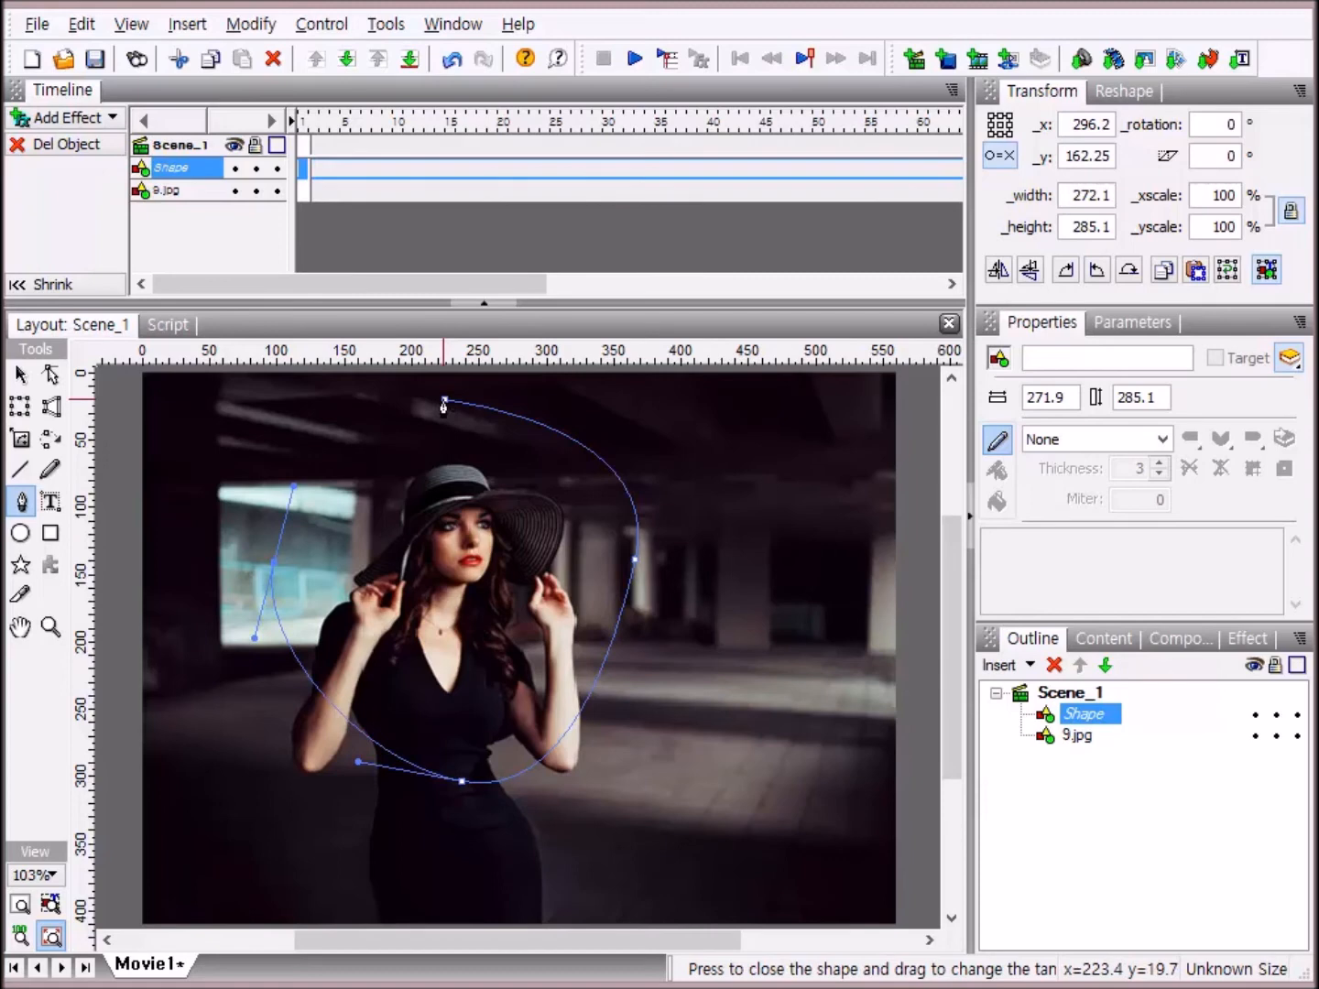
left_click(443, 402)
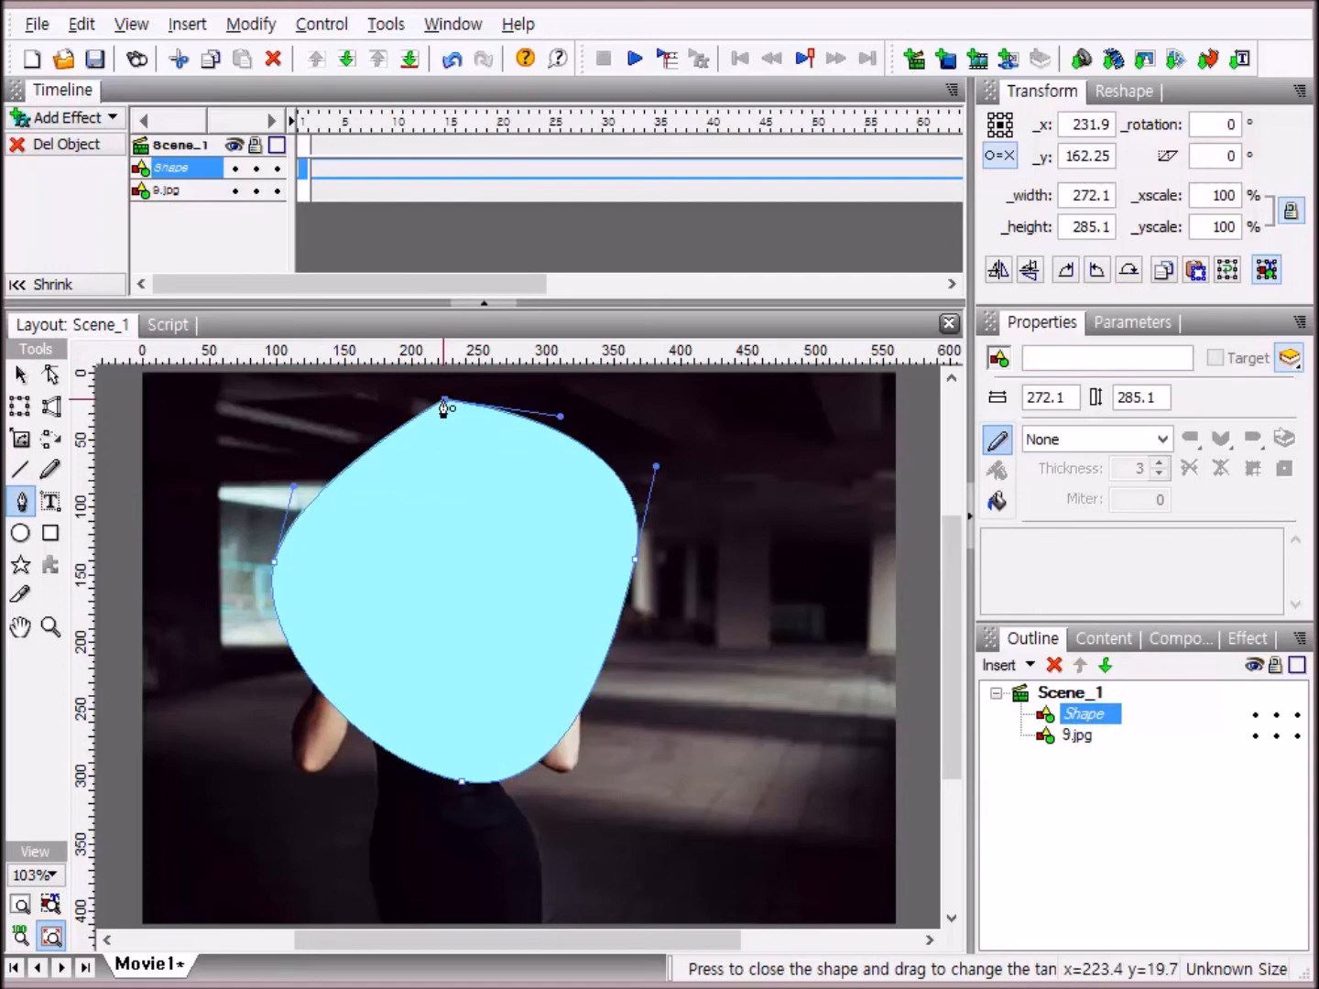
left_click_drag(444, 410, 582, 408)
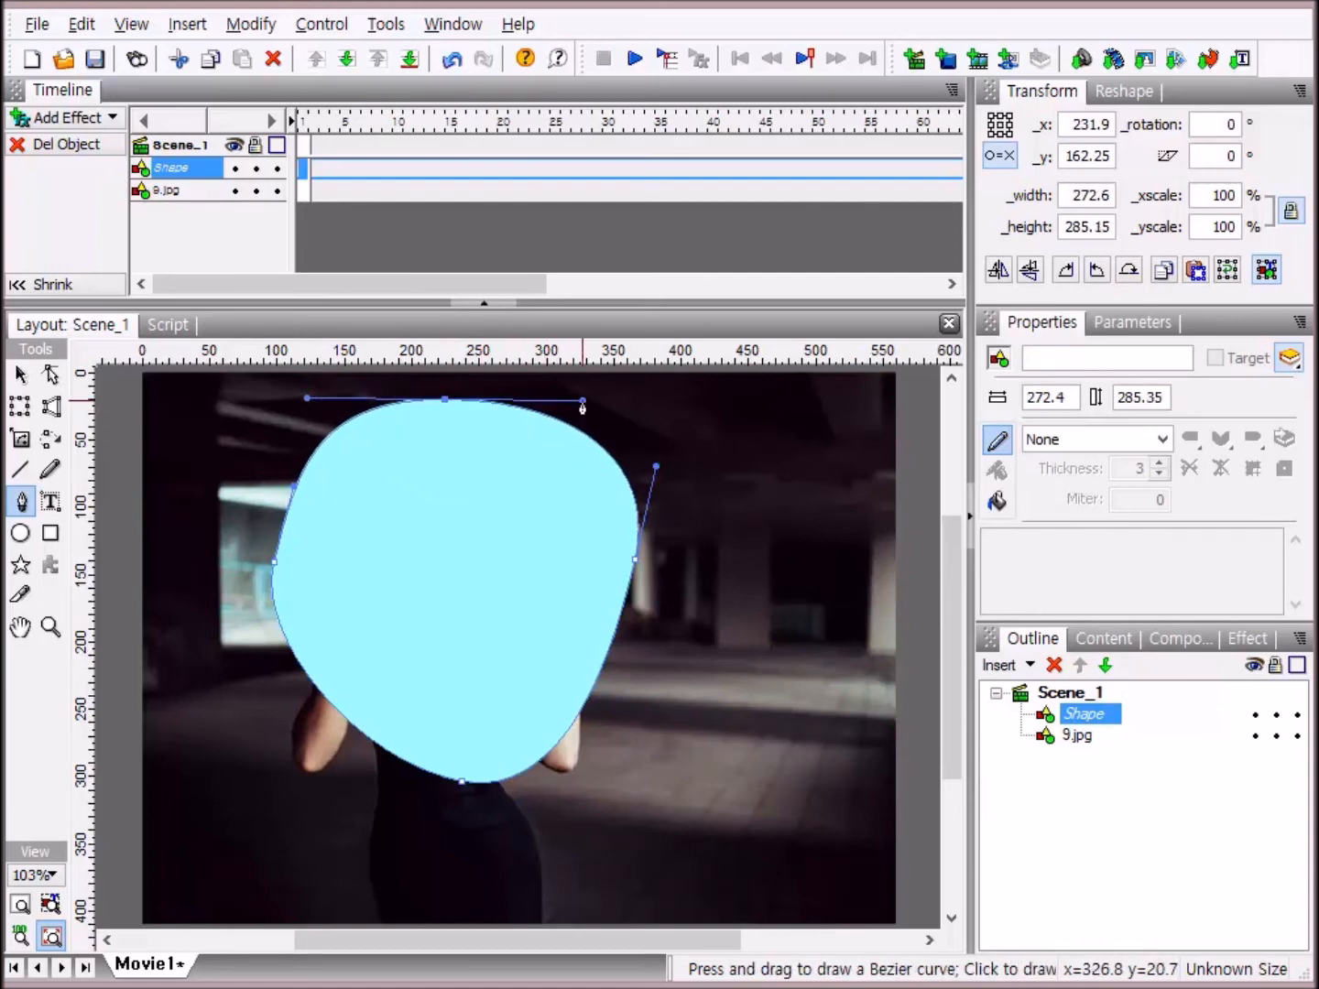
Lower the shape's top anchor by about 62 and angle both of its tangent handles upward to form a heart notch.
left_click(52, 375)
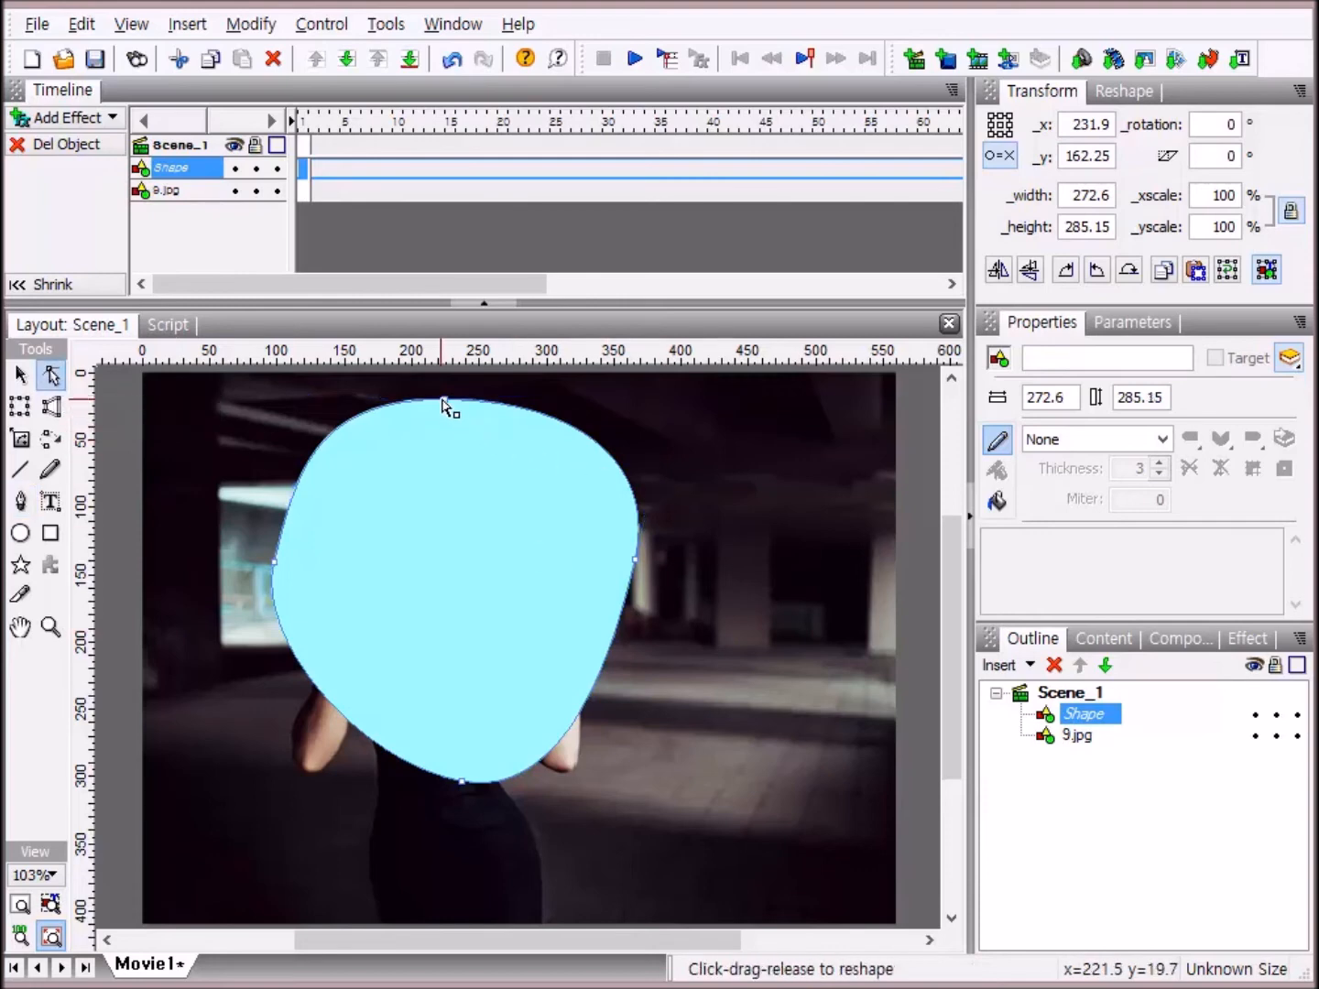
left_click_drag(445, 400, 455, 485)
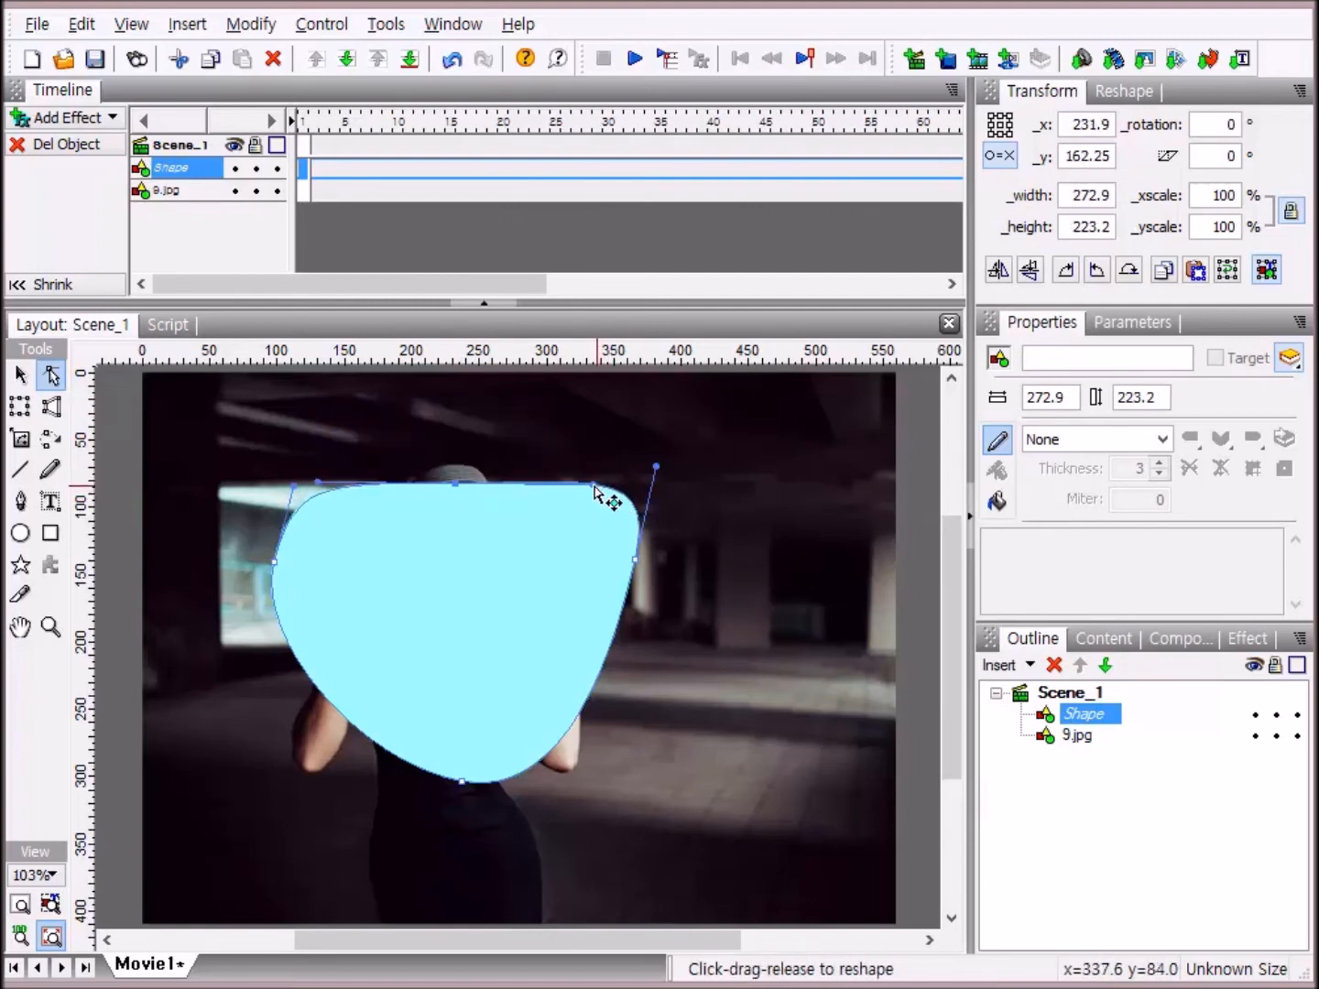
left_click_drag(592, 485, 538, 393)
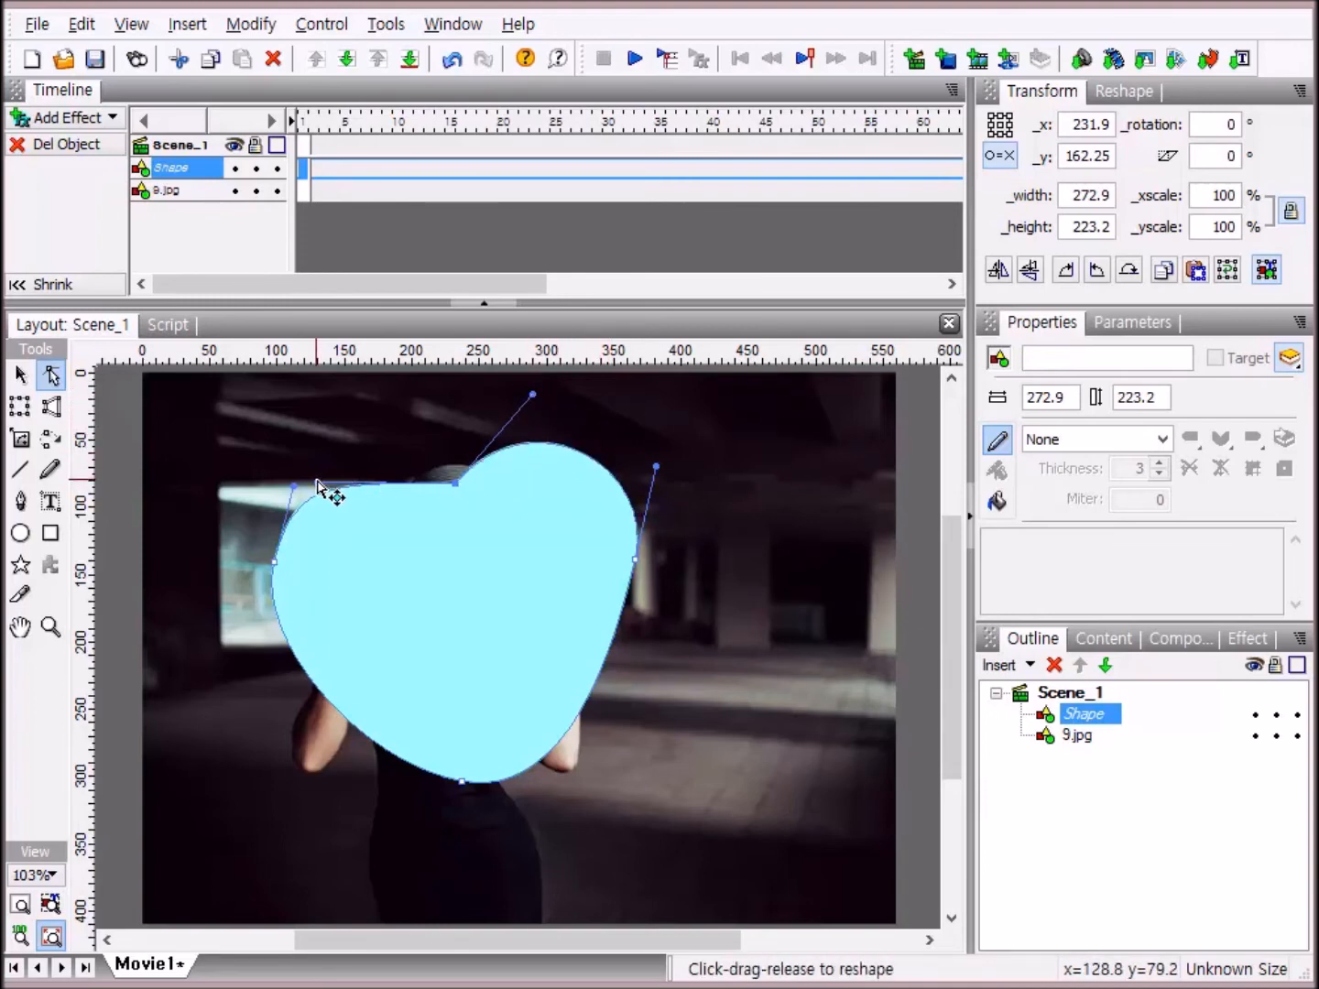
left_click_drag(318, 477, 339, 406)
Move the whole heart shape up by about 22 over the photo.
left_click(20, 376)
left_click(556, 564)
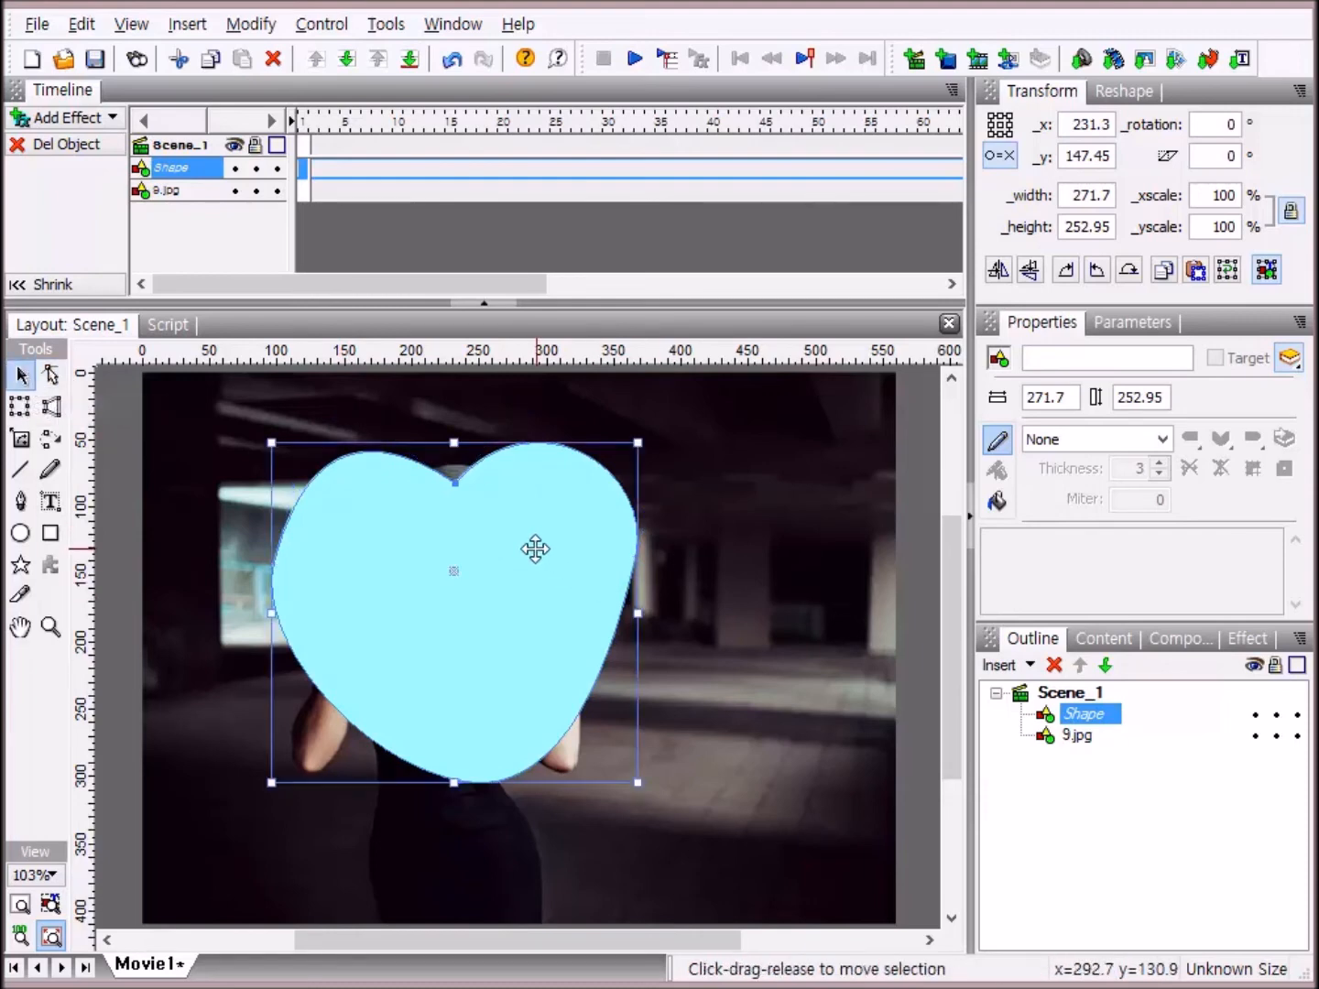
left_click_drag(536, 547, 577, 529)
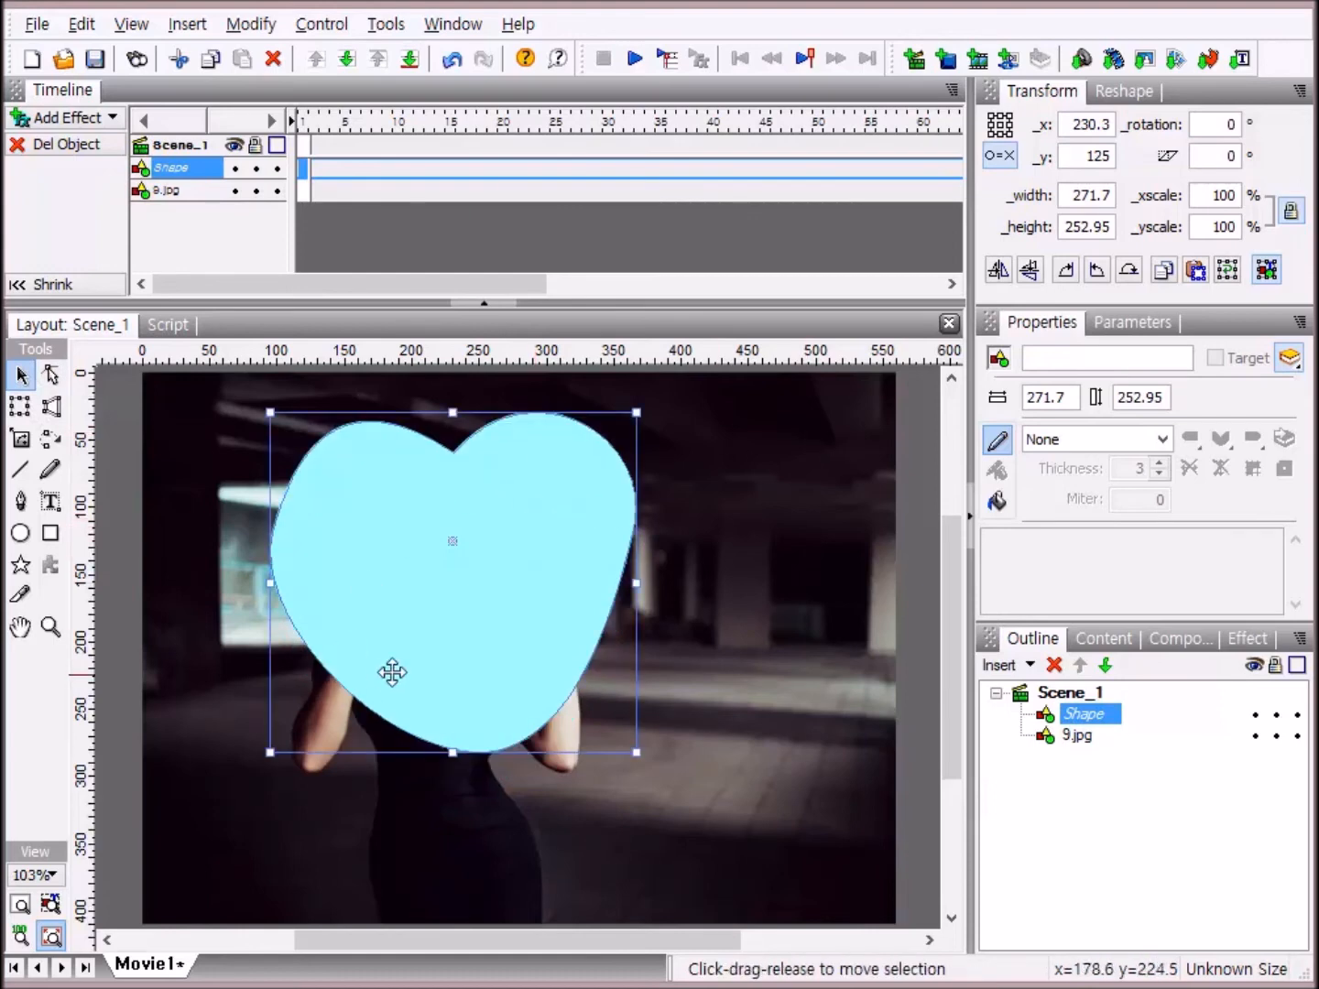
Reshape the heart's left anchor, turning both tangent handles nearly vertical, with the upper one lengthened and the lower one shortened.
left_click(52, 376)
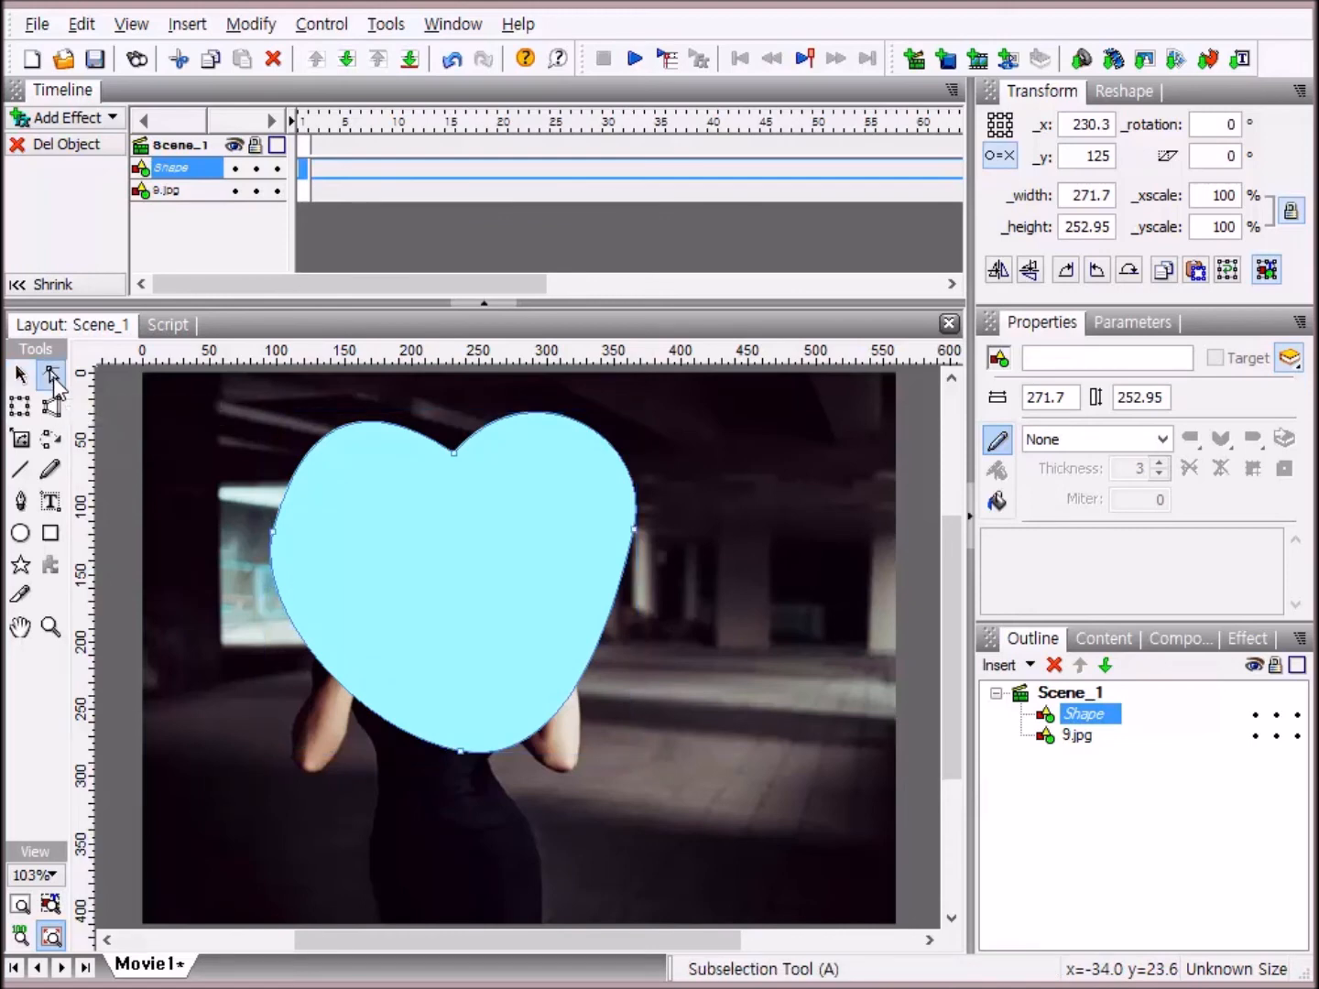
left_click(274, 537)
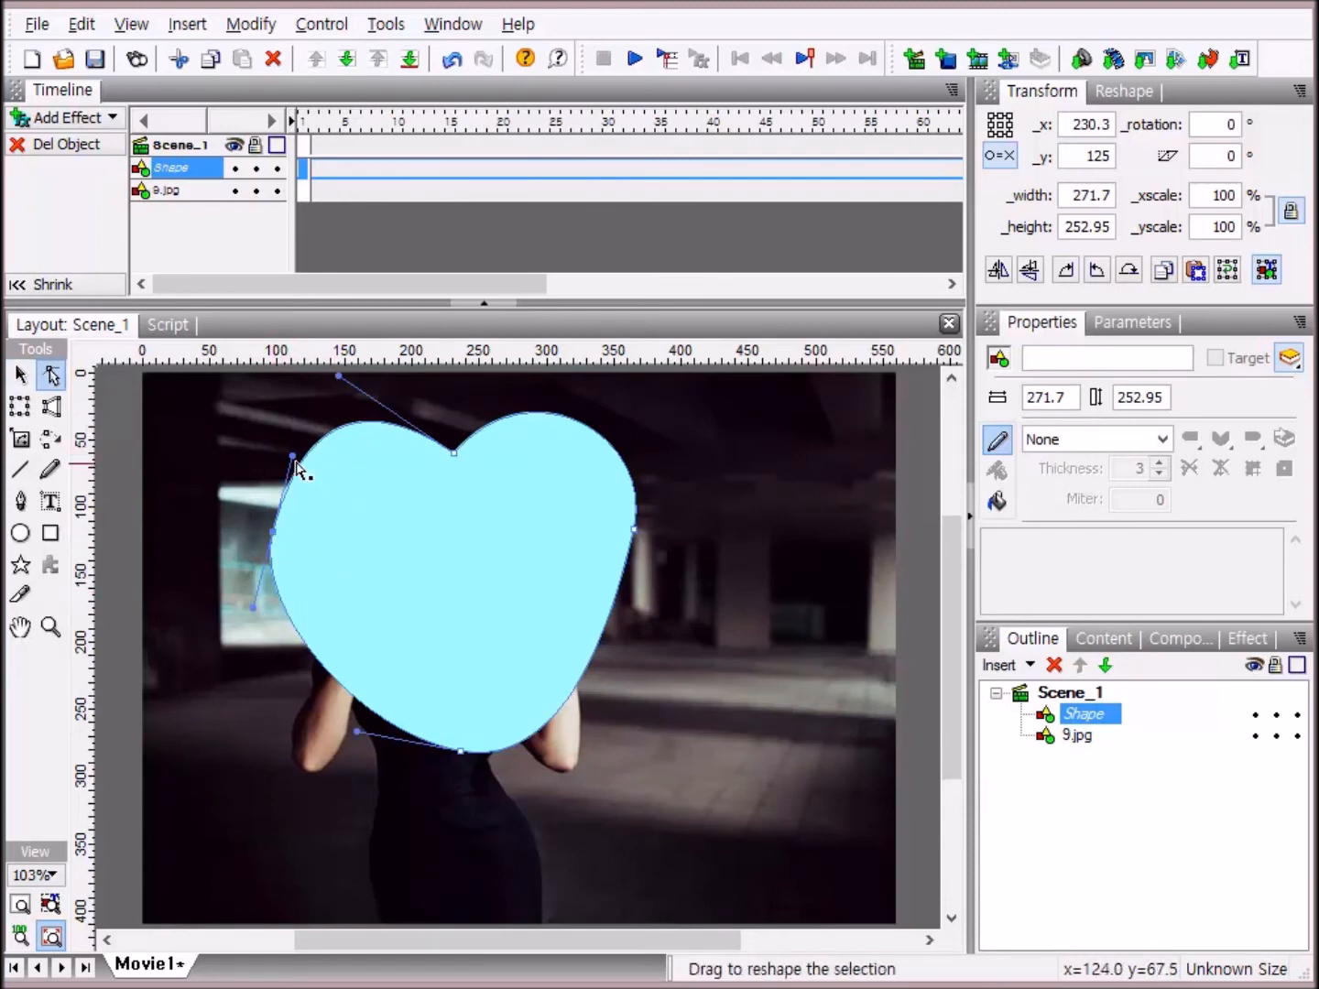
left_click_drag(293, 457, 292, 445)
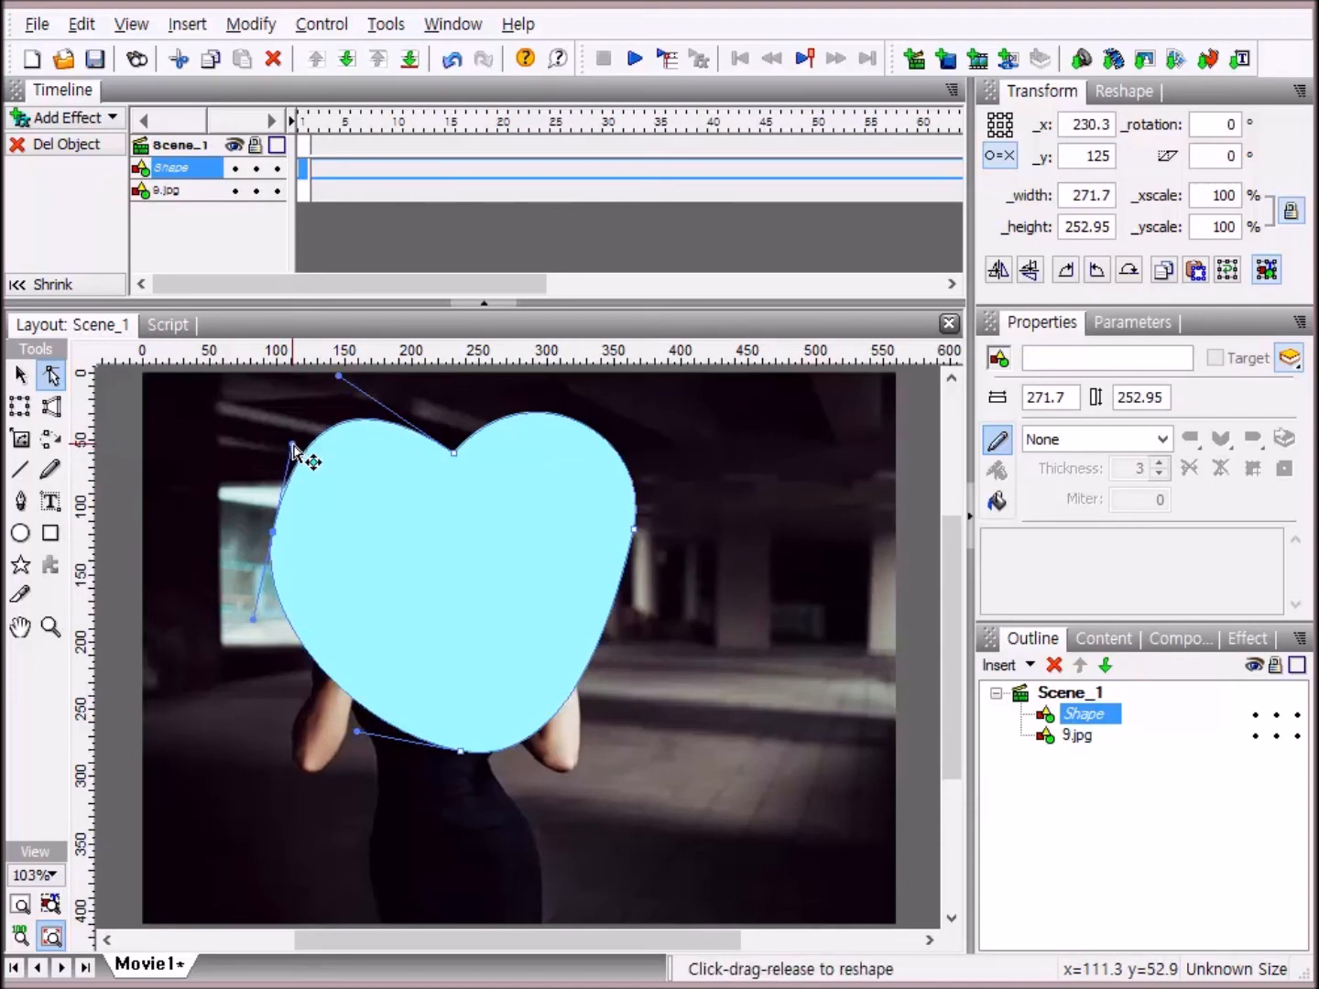
mouse_move(293, 445)
left_mouse_down()
mouse_move(271, 437)
mouse_move(277, 419)
left_mouse_up()
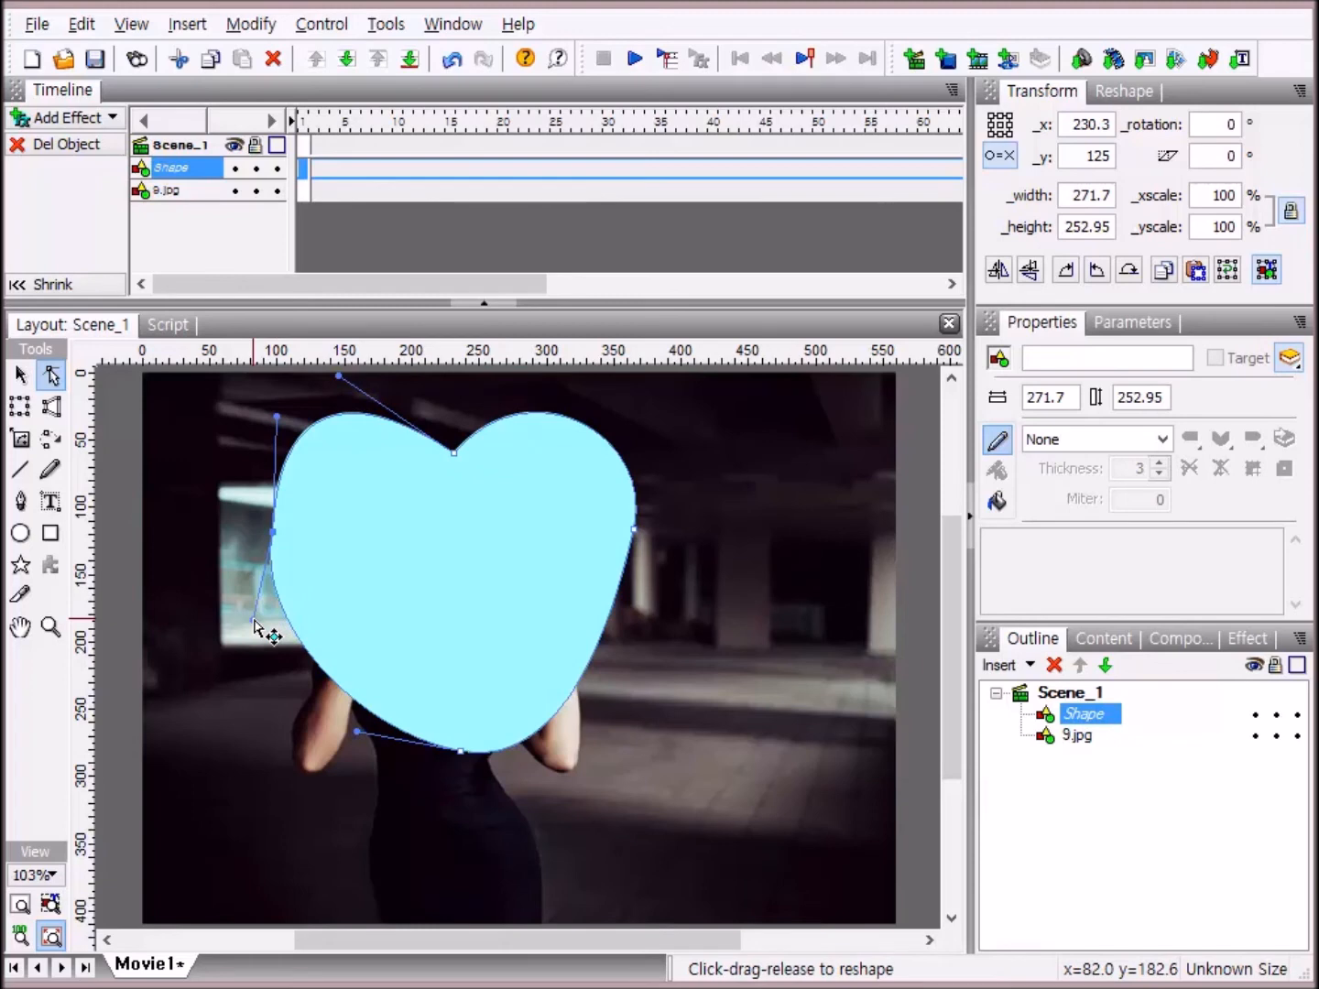
left_click_drag(255, 623, 275, 591)
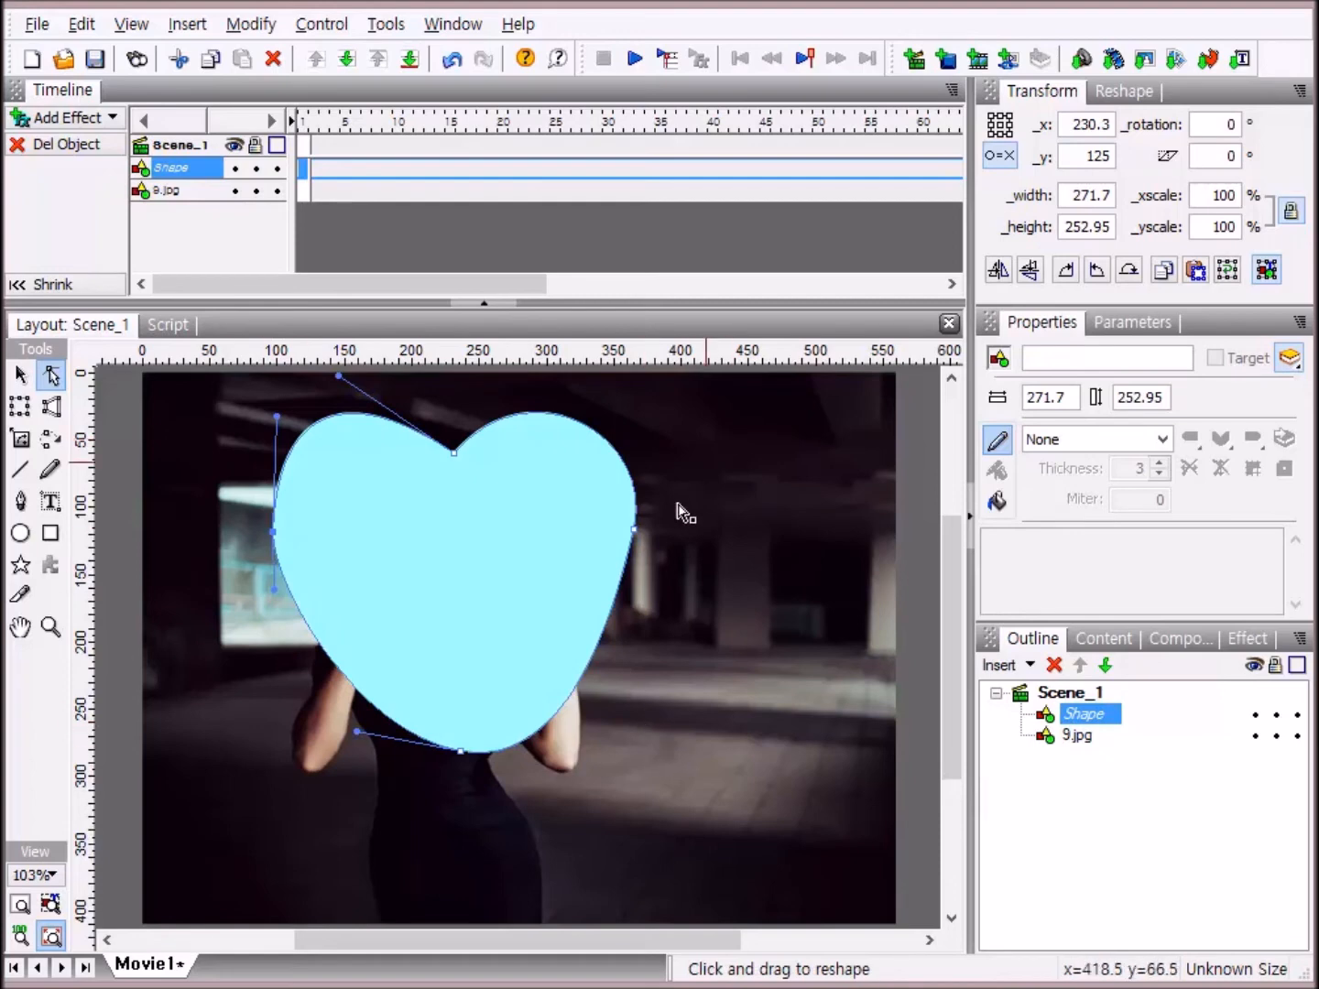
Reshape the heart's right anchor by turning its upper tangent handle nearly vertical and shortening its lower handle.
left_click(637, 532)
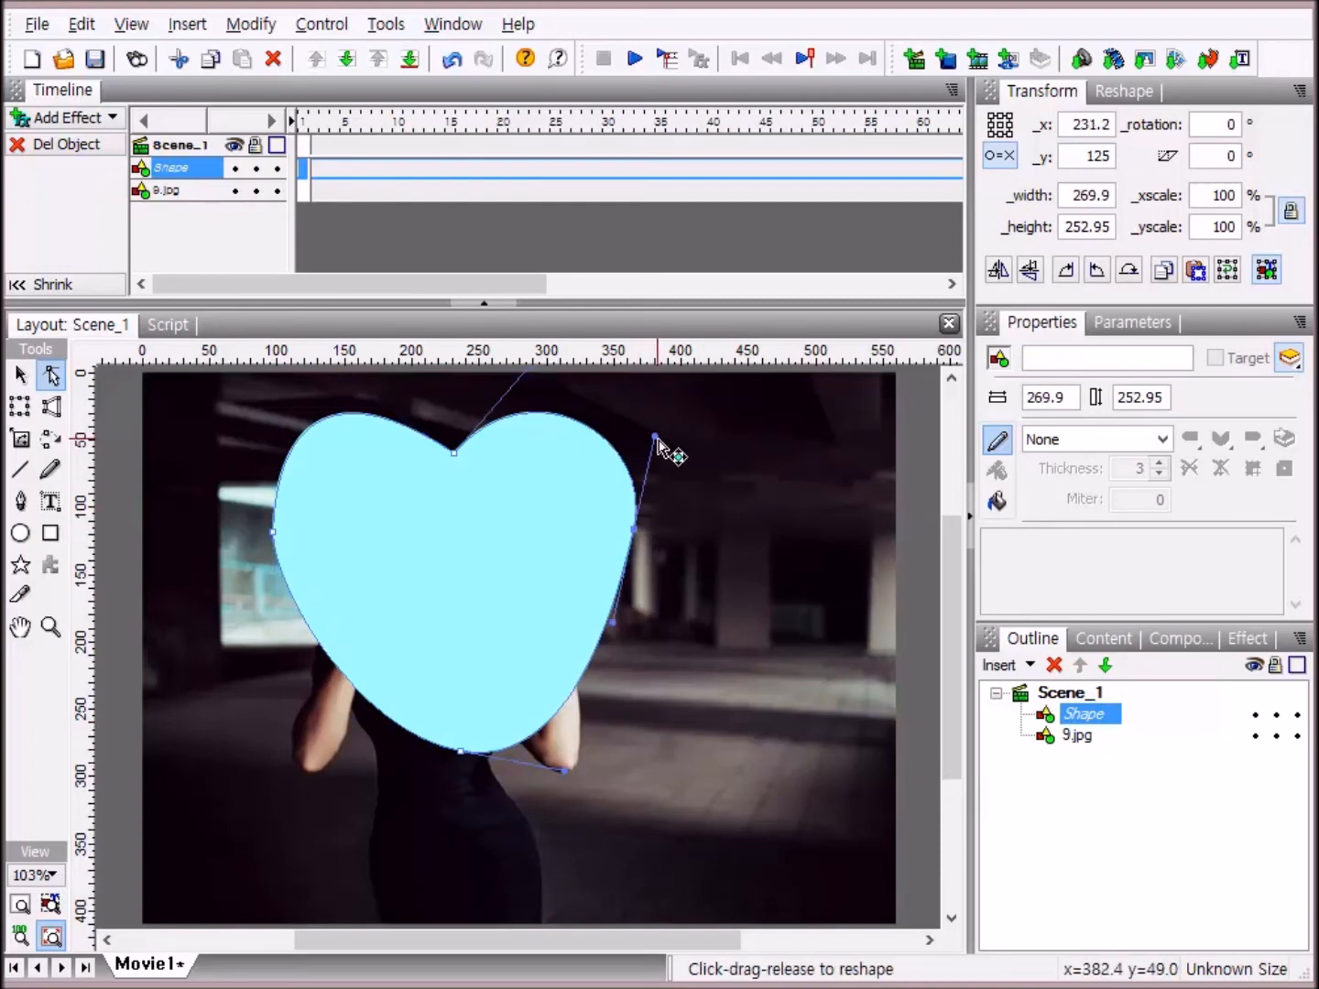
left_click_drag(656, 437, 639, 424)
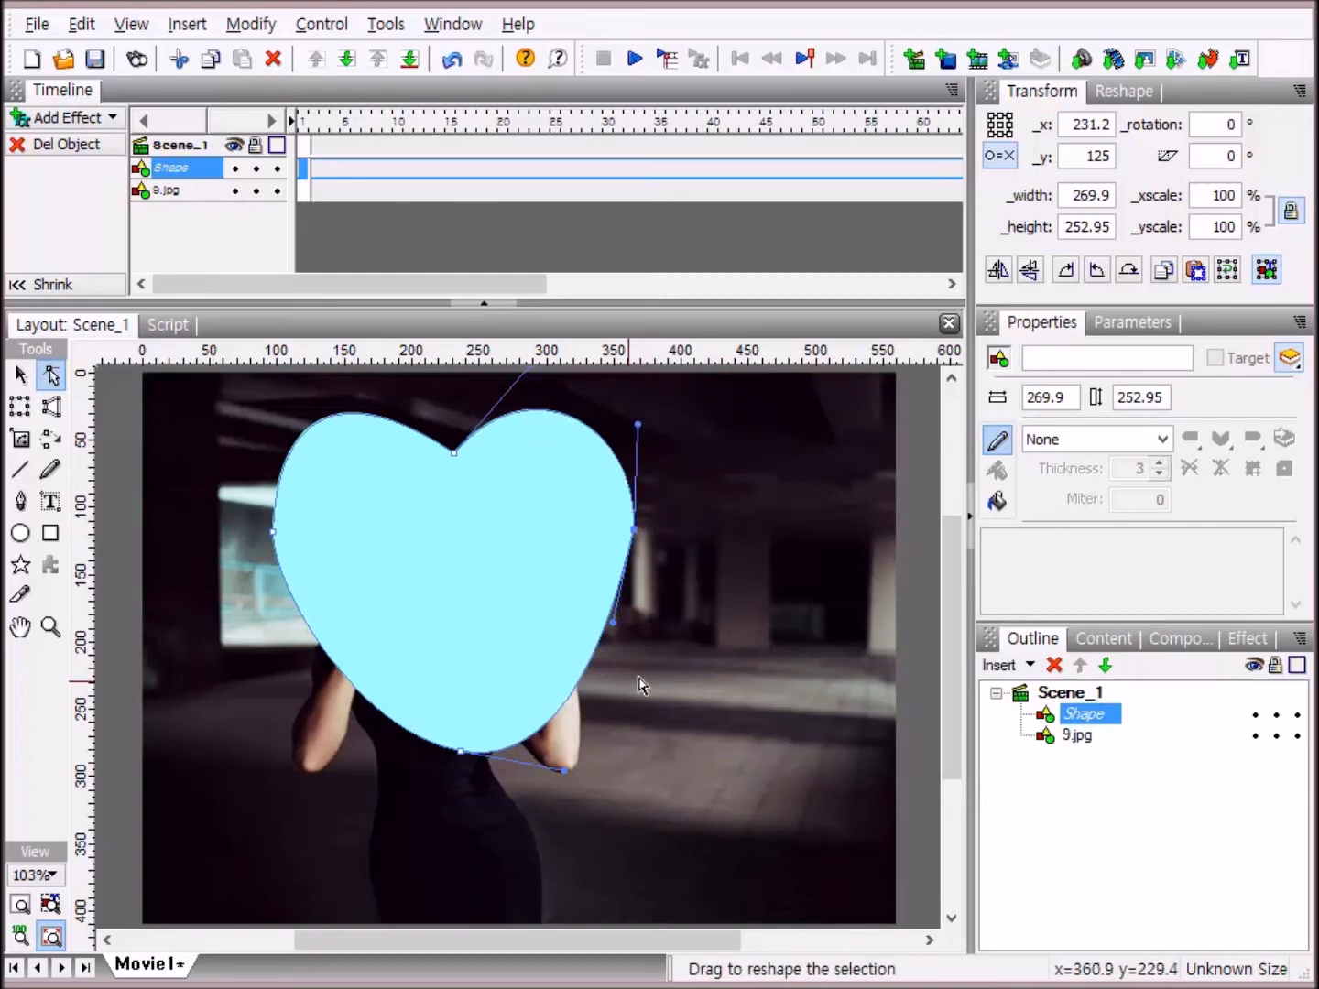
mouse_move(615, 626)
left_mouse_down()
mouse_move(602, 634)
mouse_move(605, 618)
left_mouse_up()
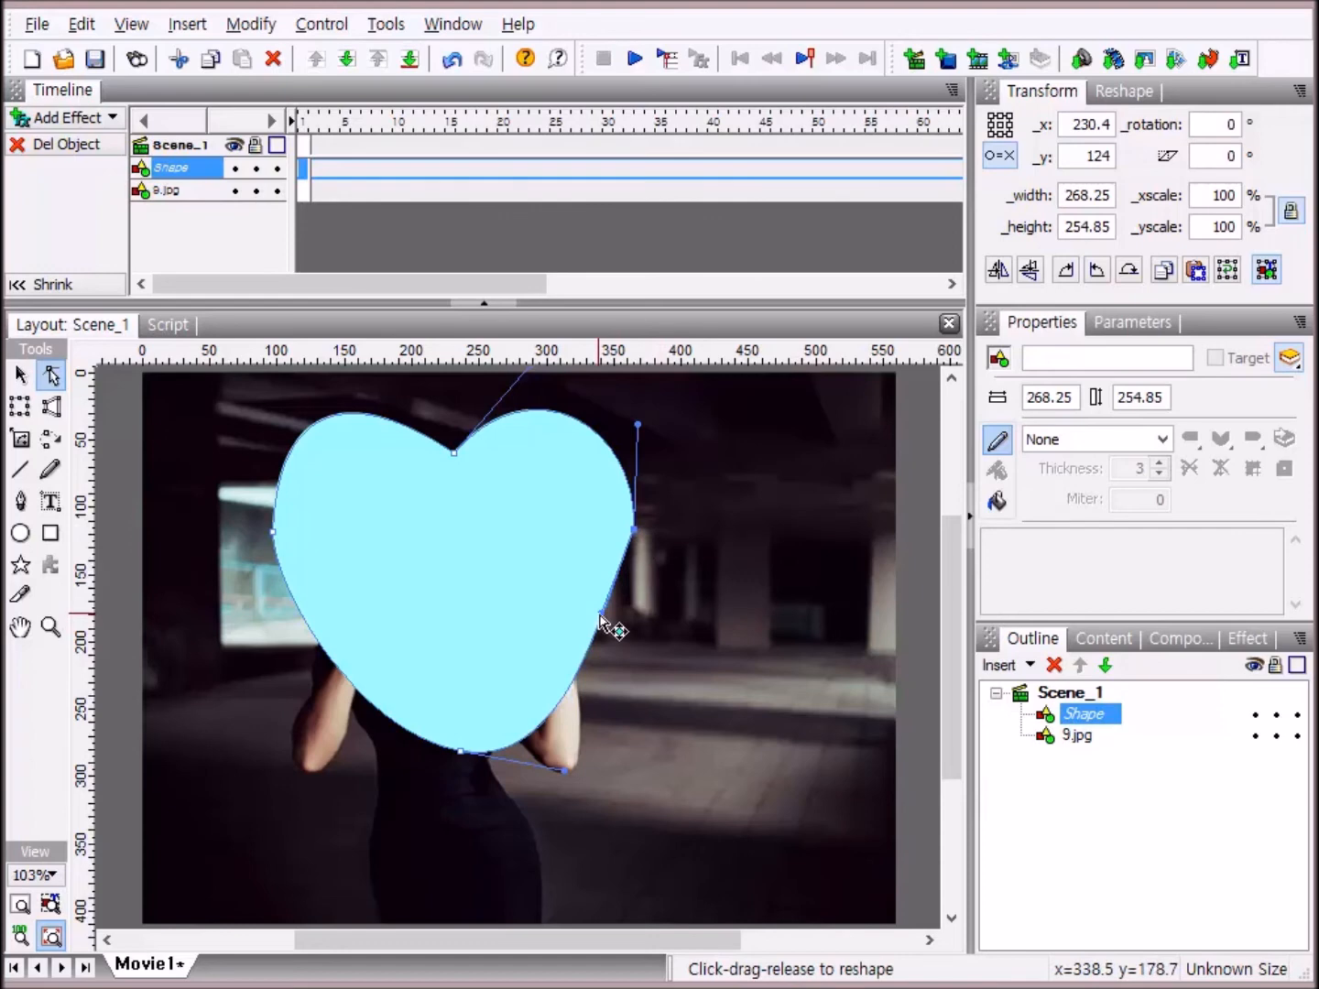
left_click_drag(599, 612, 628, 570)
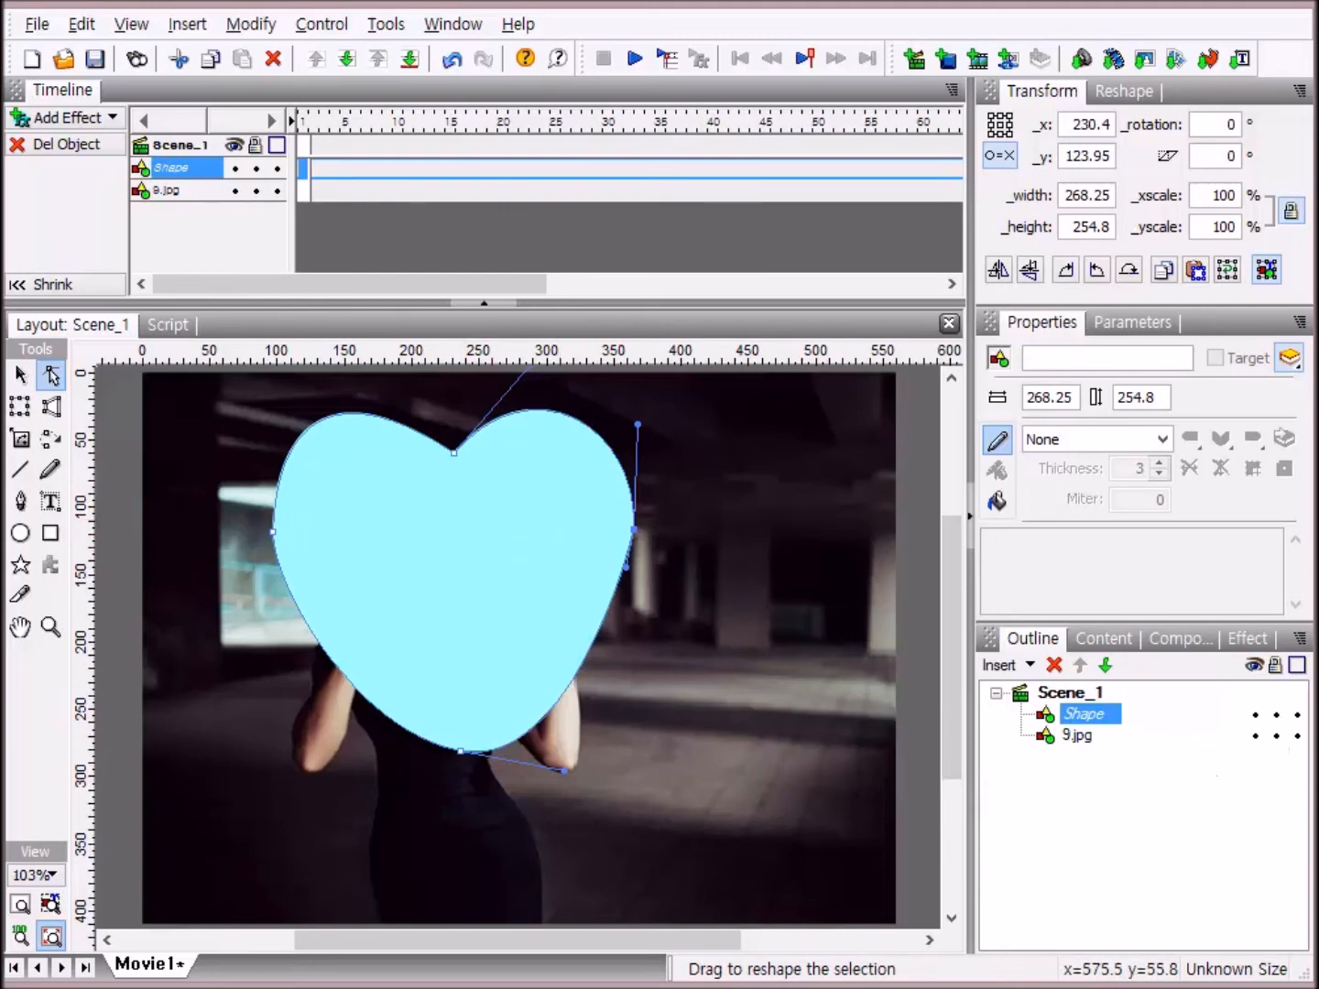
Intersect the heart shape with 9.jpg and move the heart-shaped photo to about x 283, y 181.
left_click(1062, 736, "ctrl")
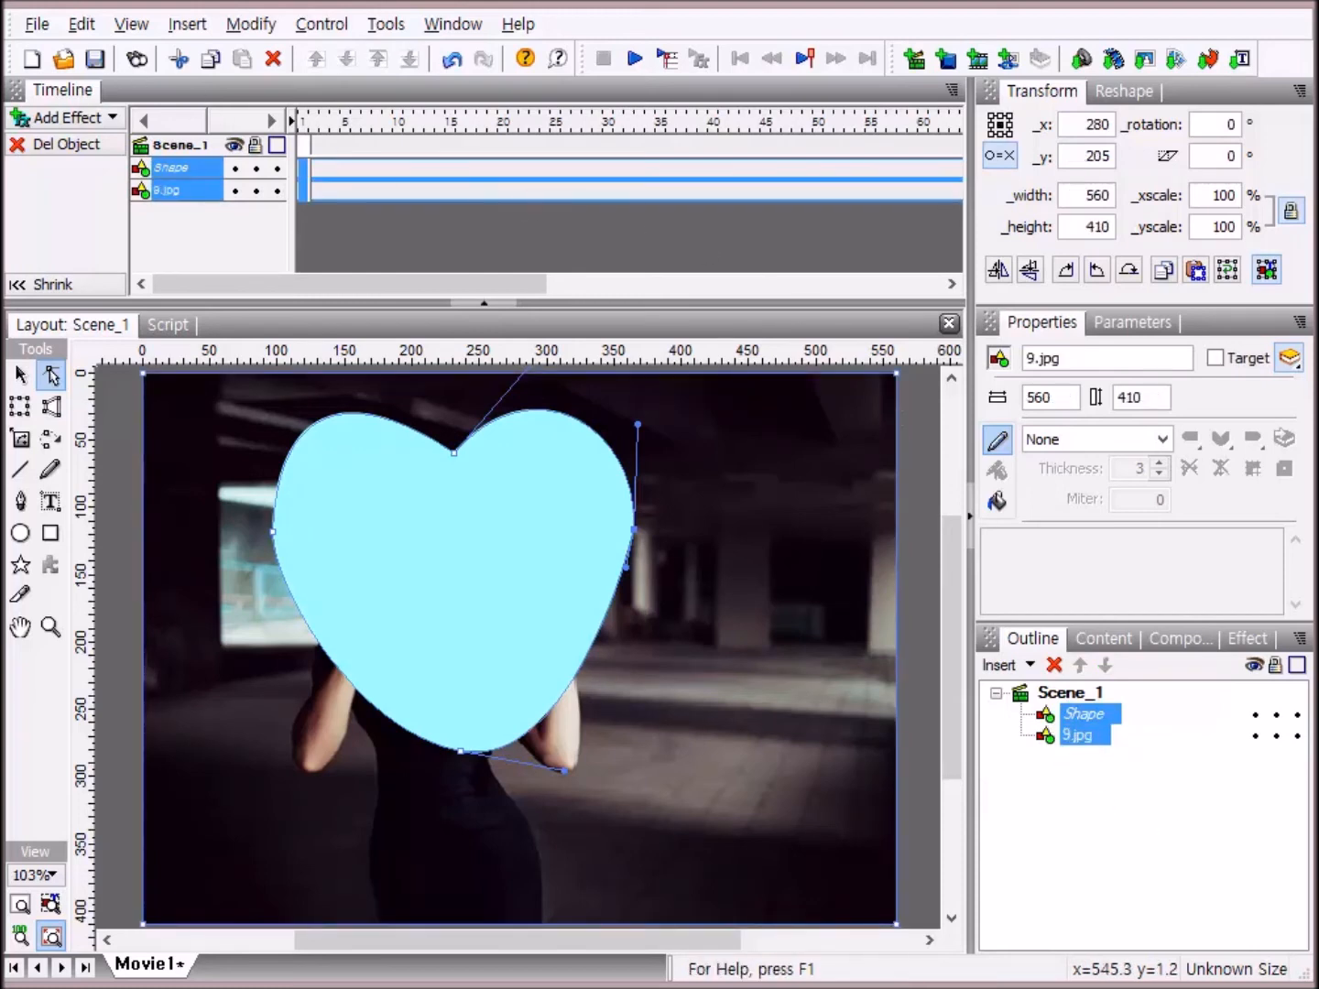
left_click(250, 25)
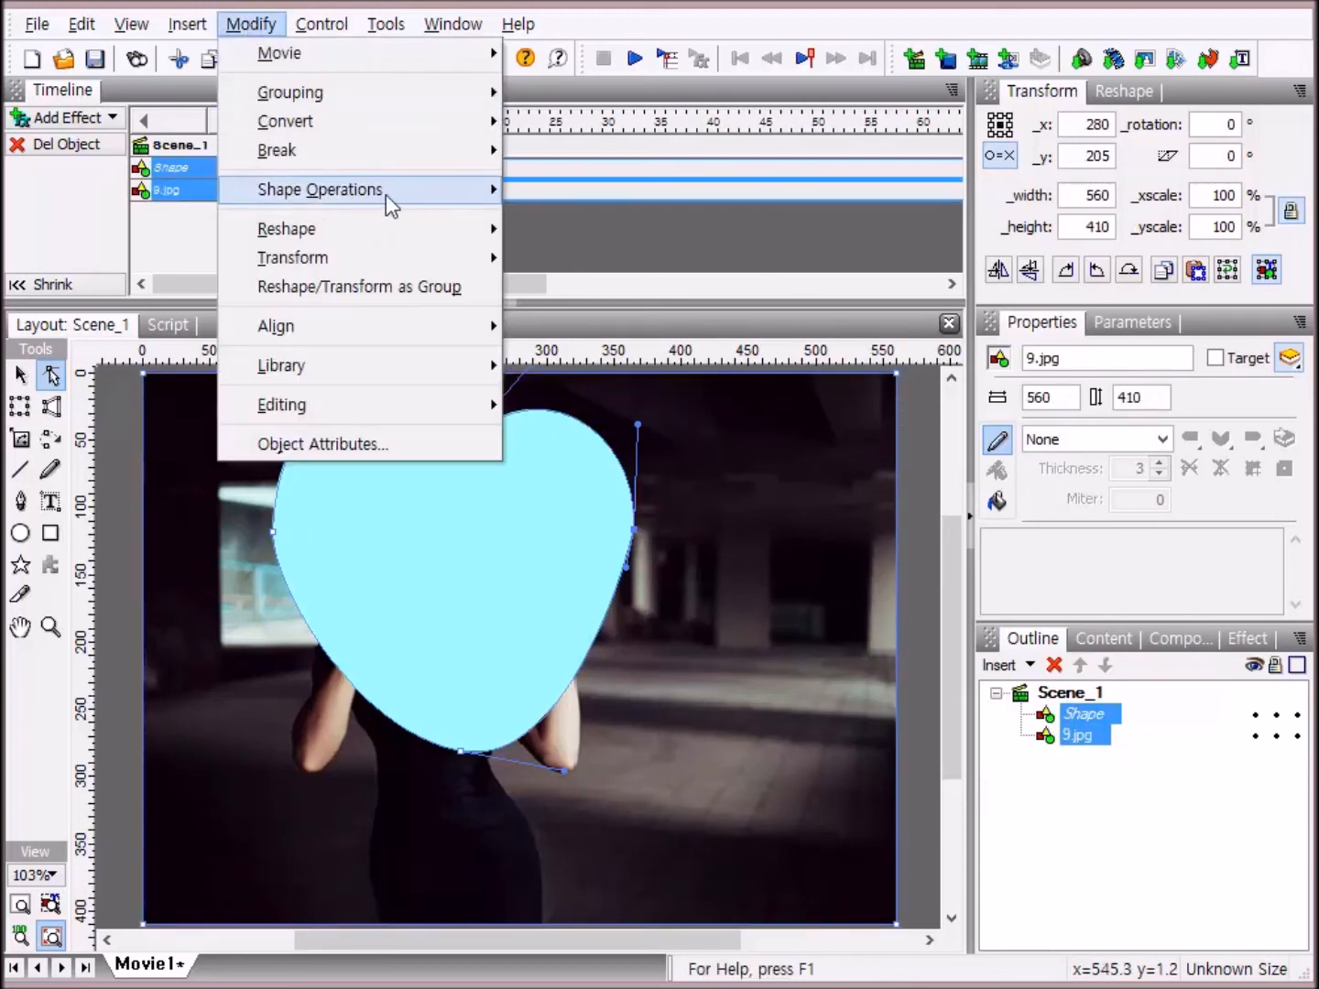
mouse_move(341, 202)
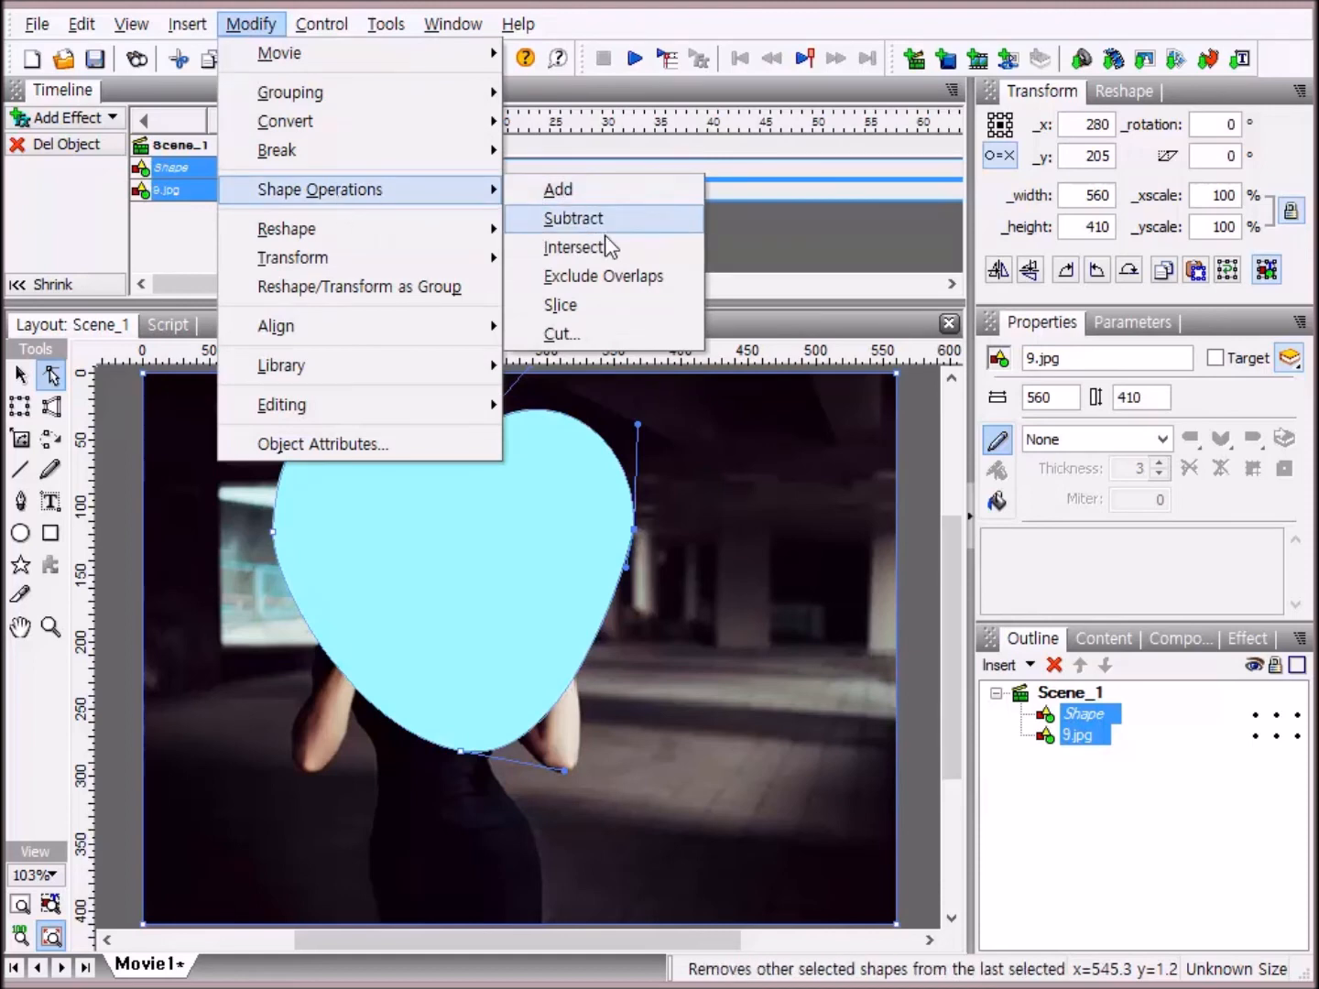
left_click(580, 259)
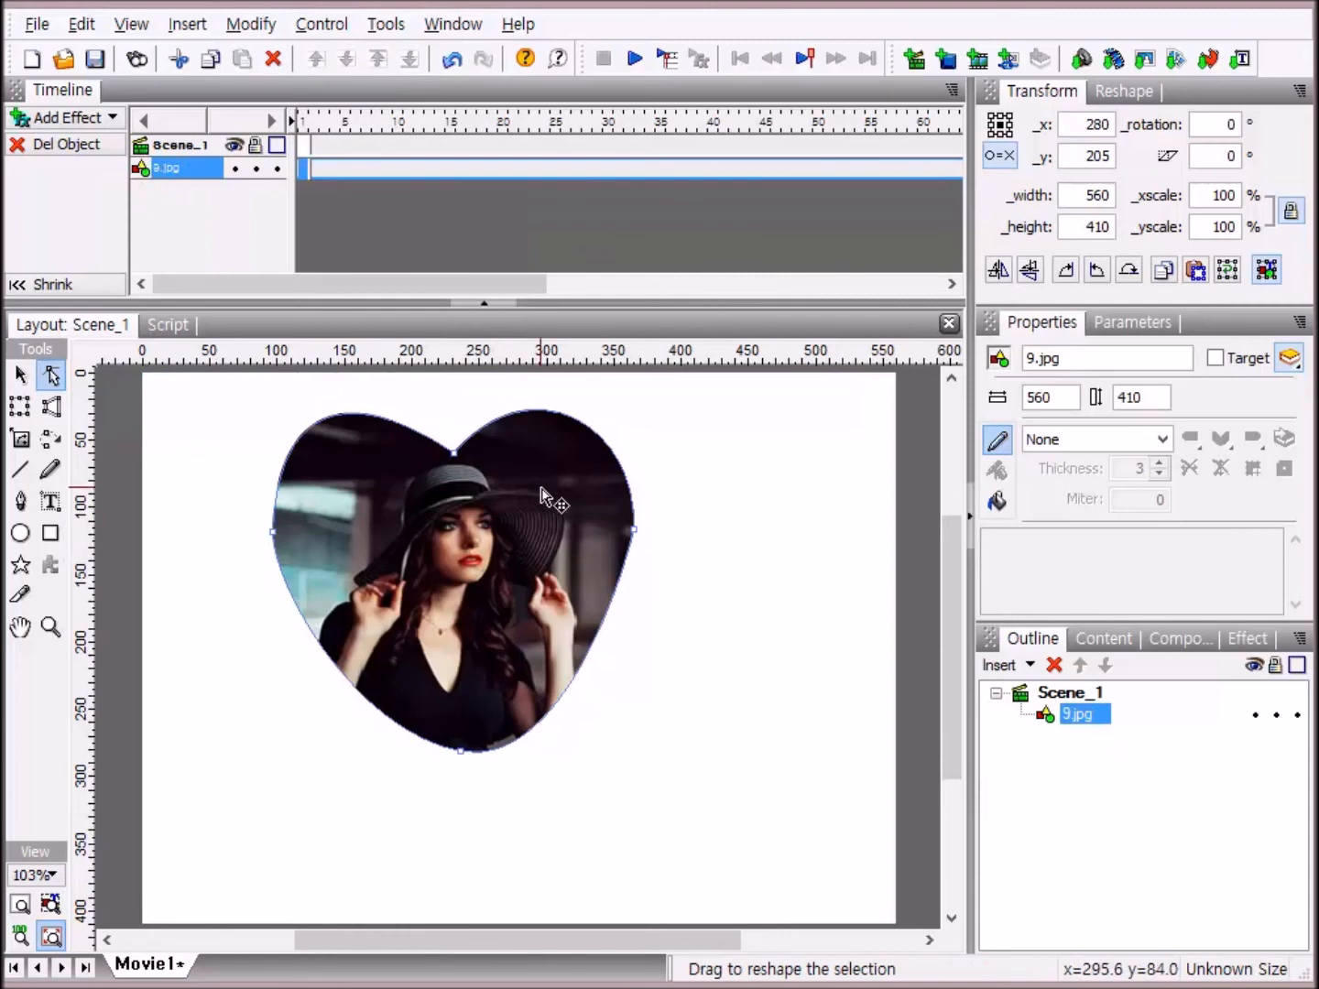
left_click(21, 375)
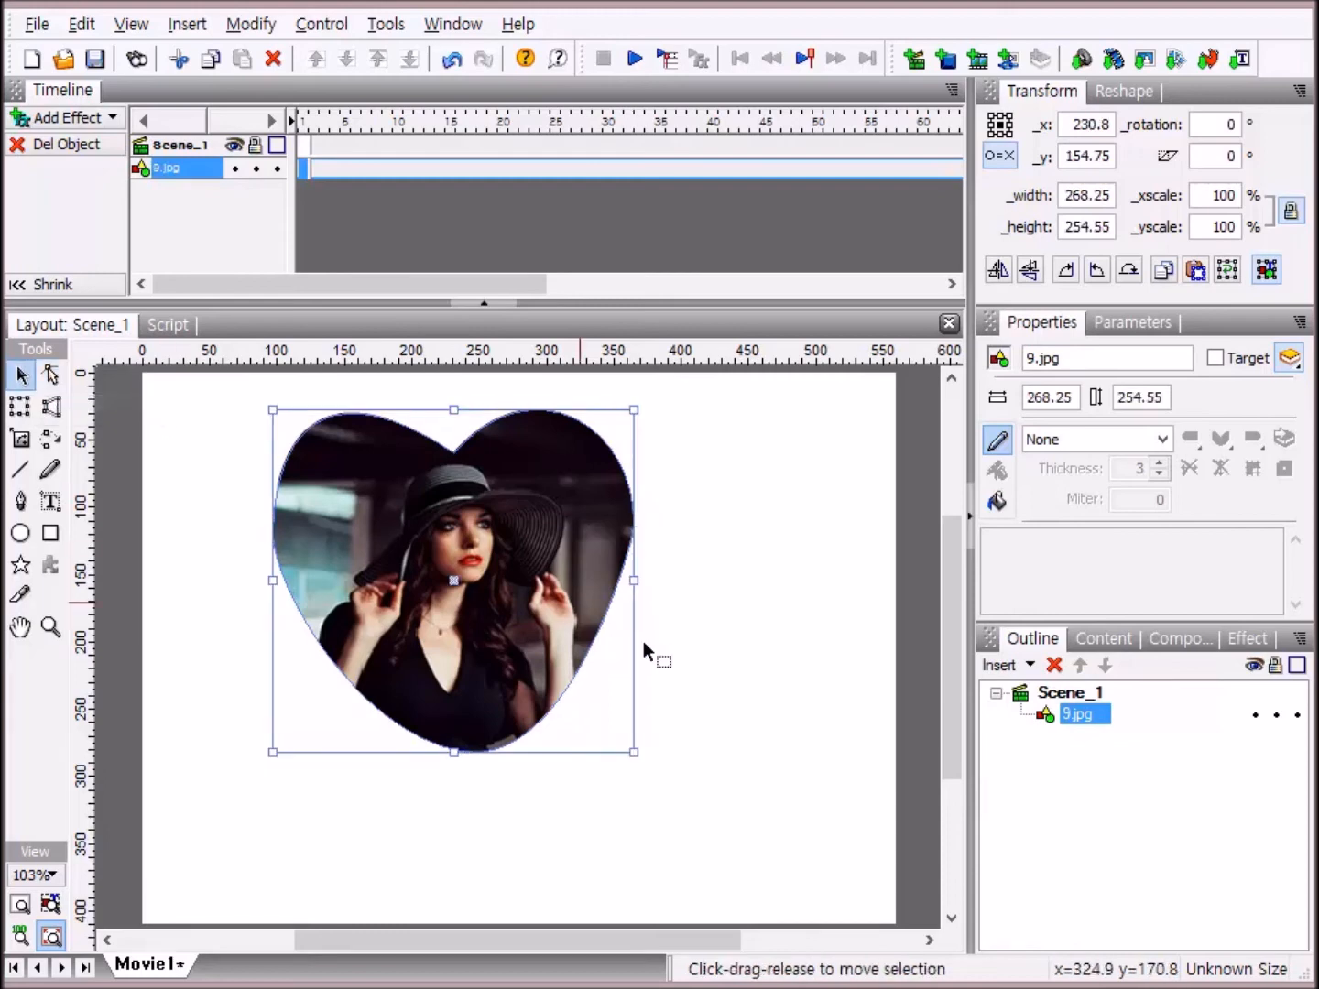
left_click_drag(517, 516, 617, 566)
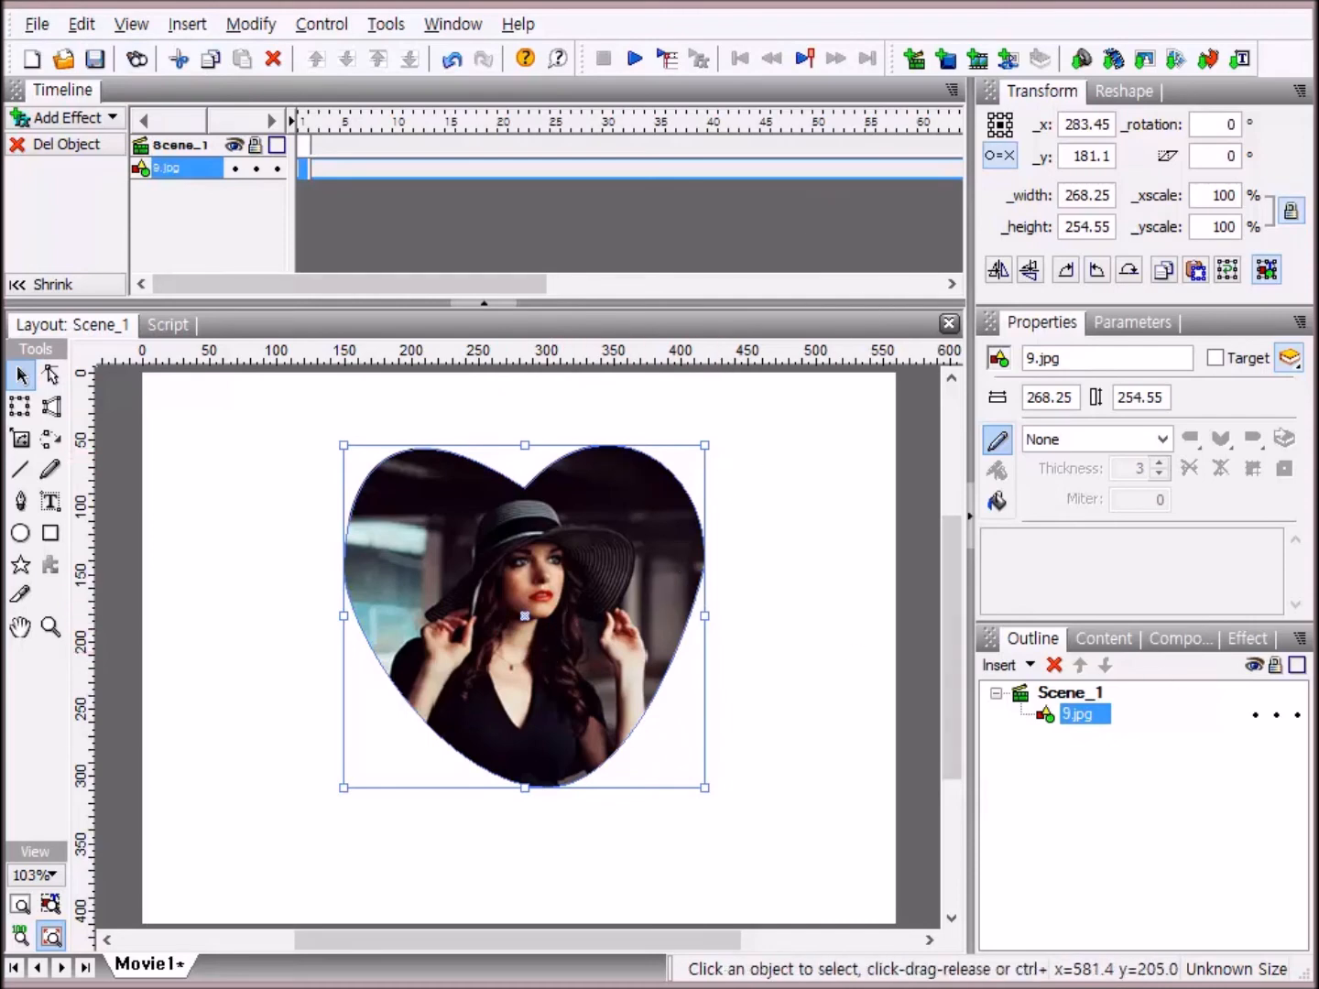
Import the image 2.jpg and send it behind the heart-shaped photo in the stacking order.
left_click(1147, 66)
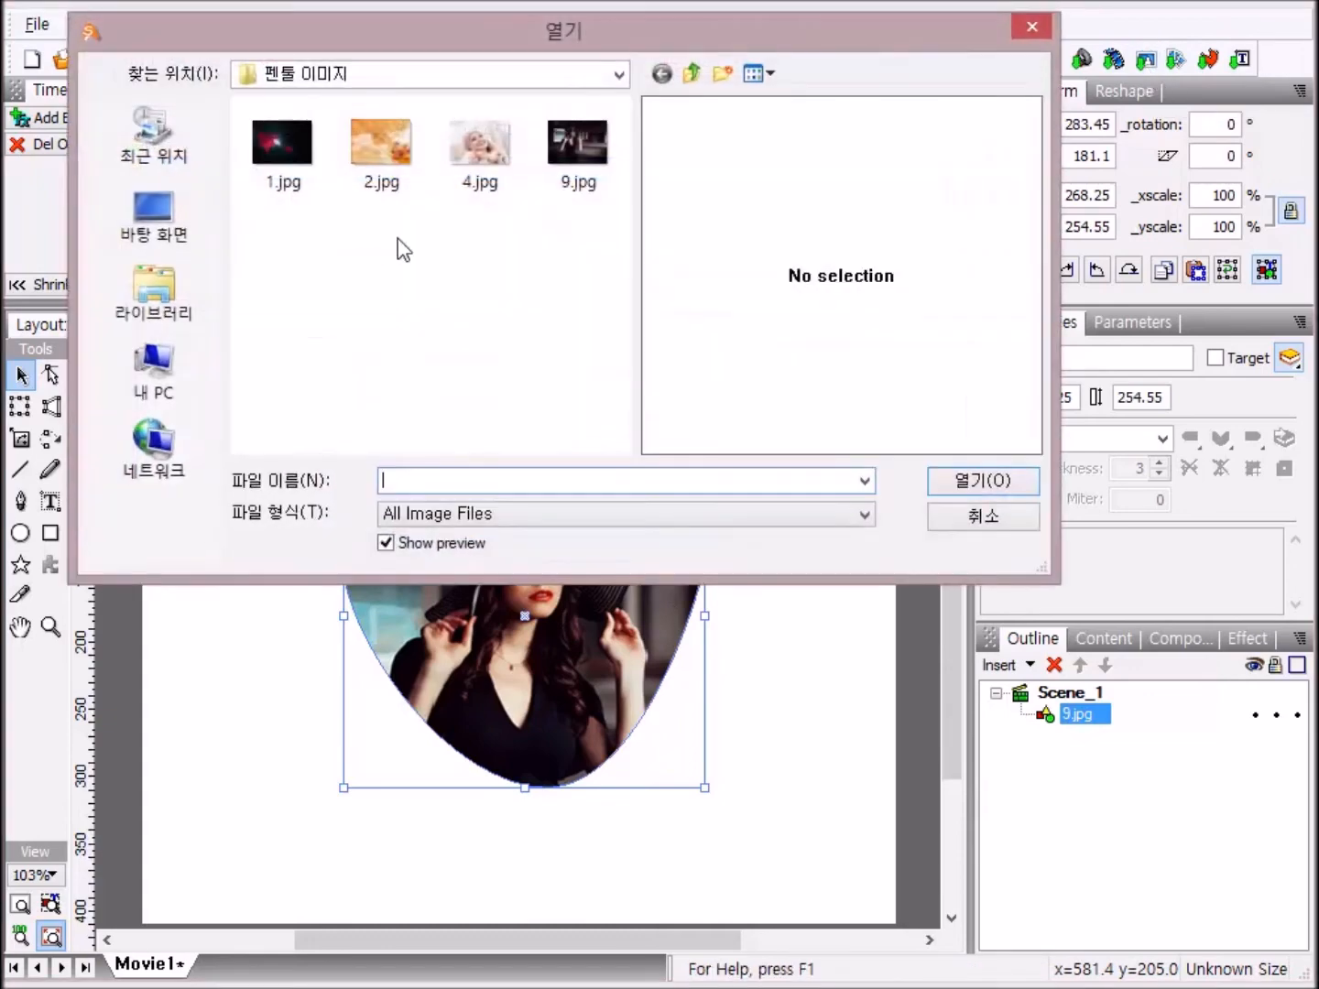
double_click(379, 158)
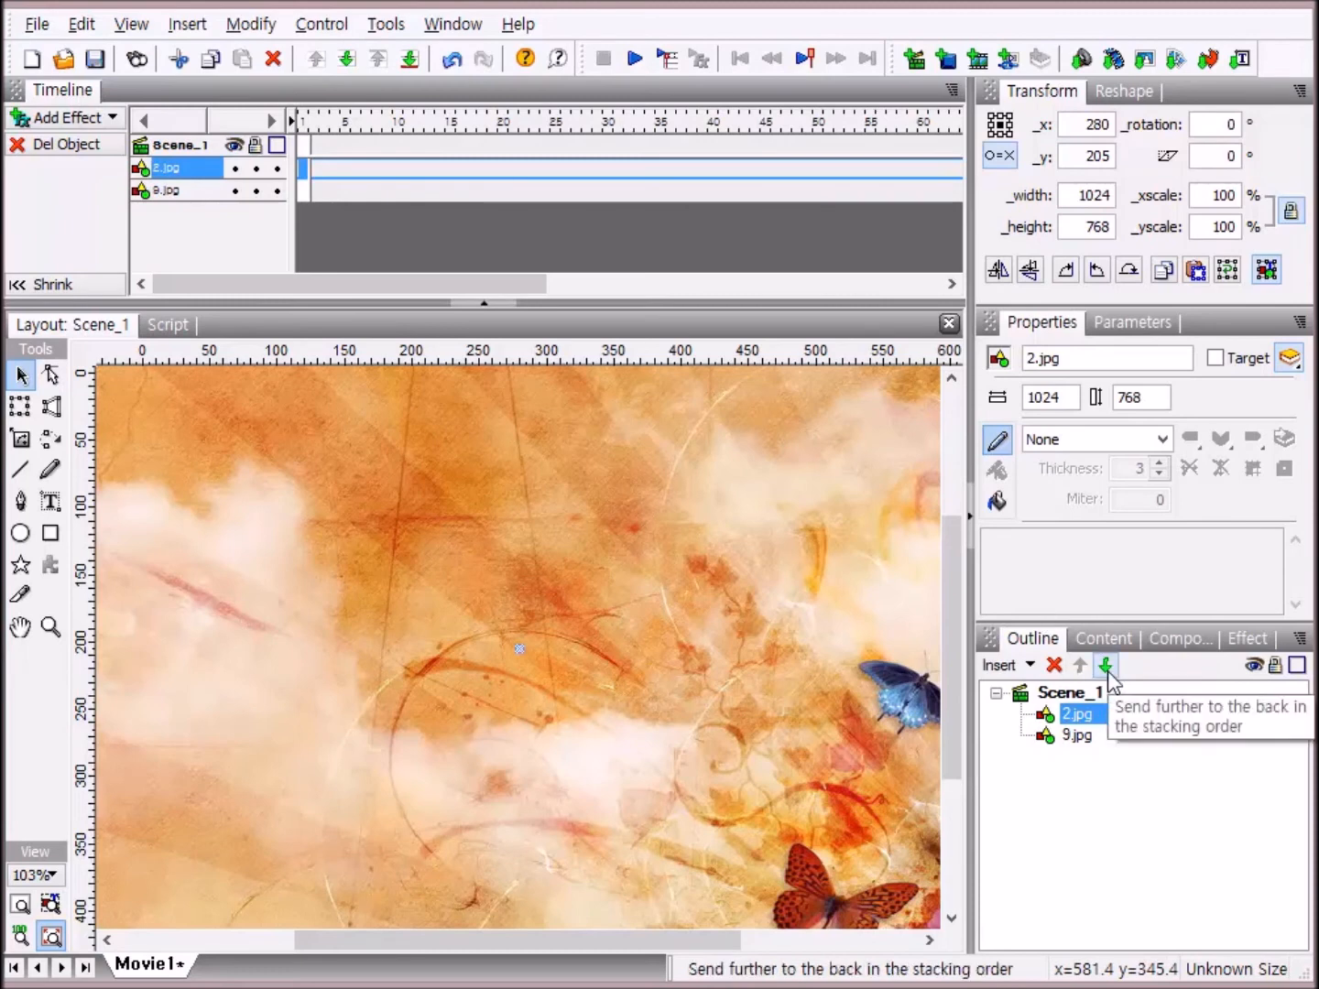
left_click(1107, 665)
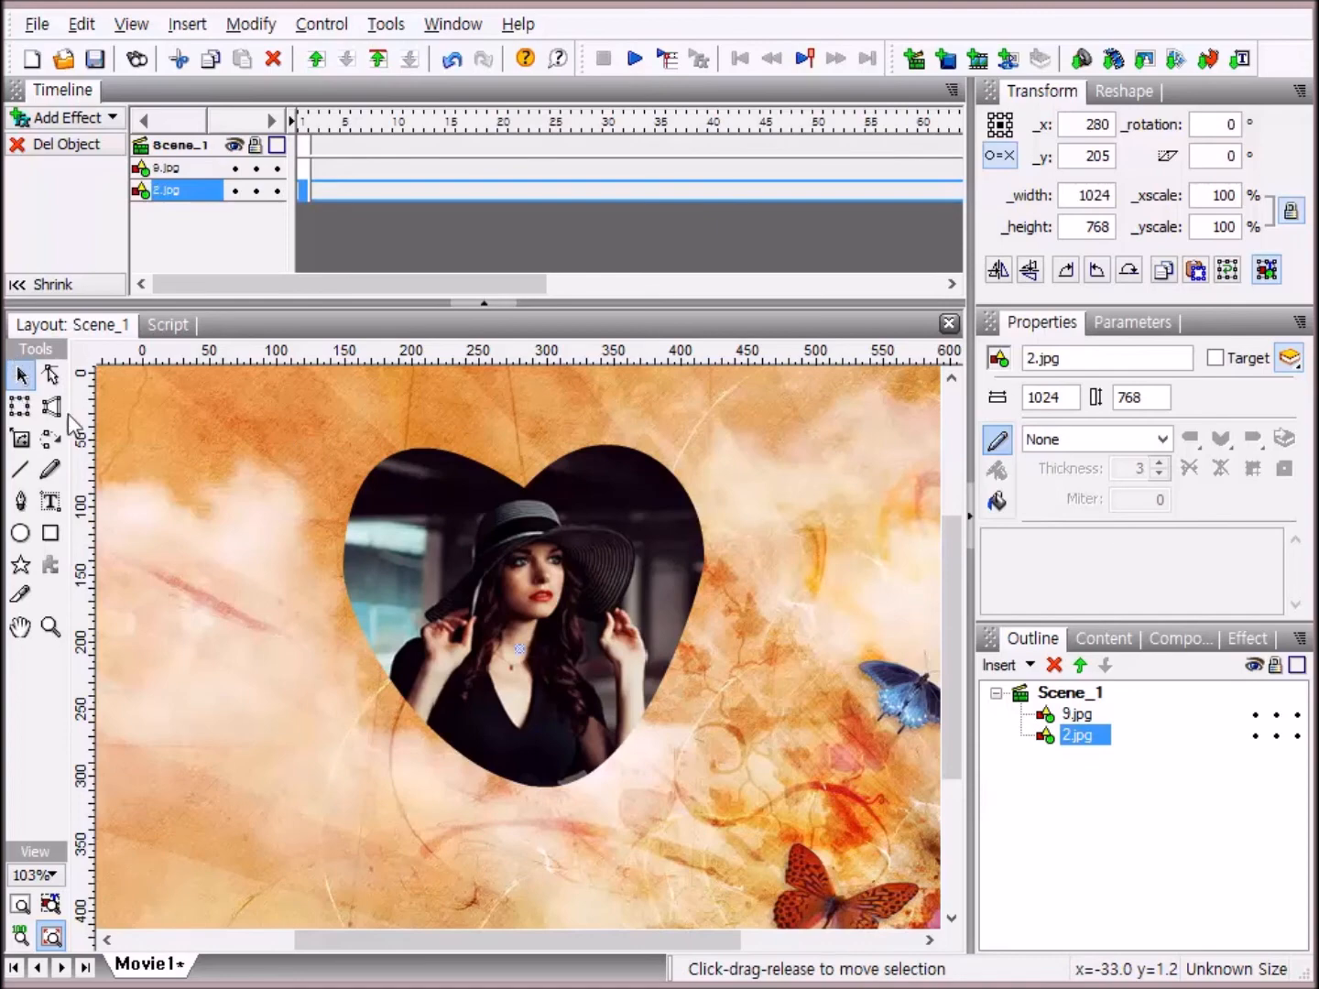
Move the heart-shaped photo to about x 259, y 182 and the 2.jpg background to about x 289, y 206.
left_click_drag(660, 559, 628, 561)
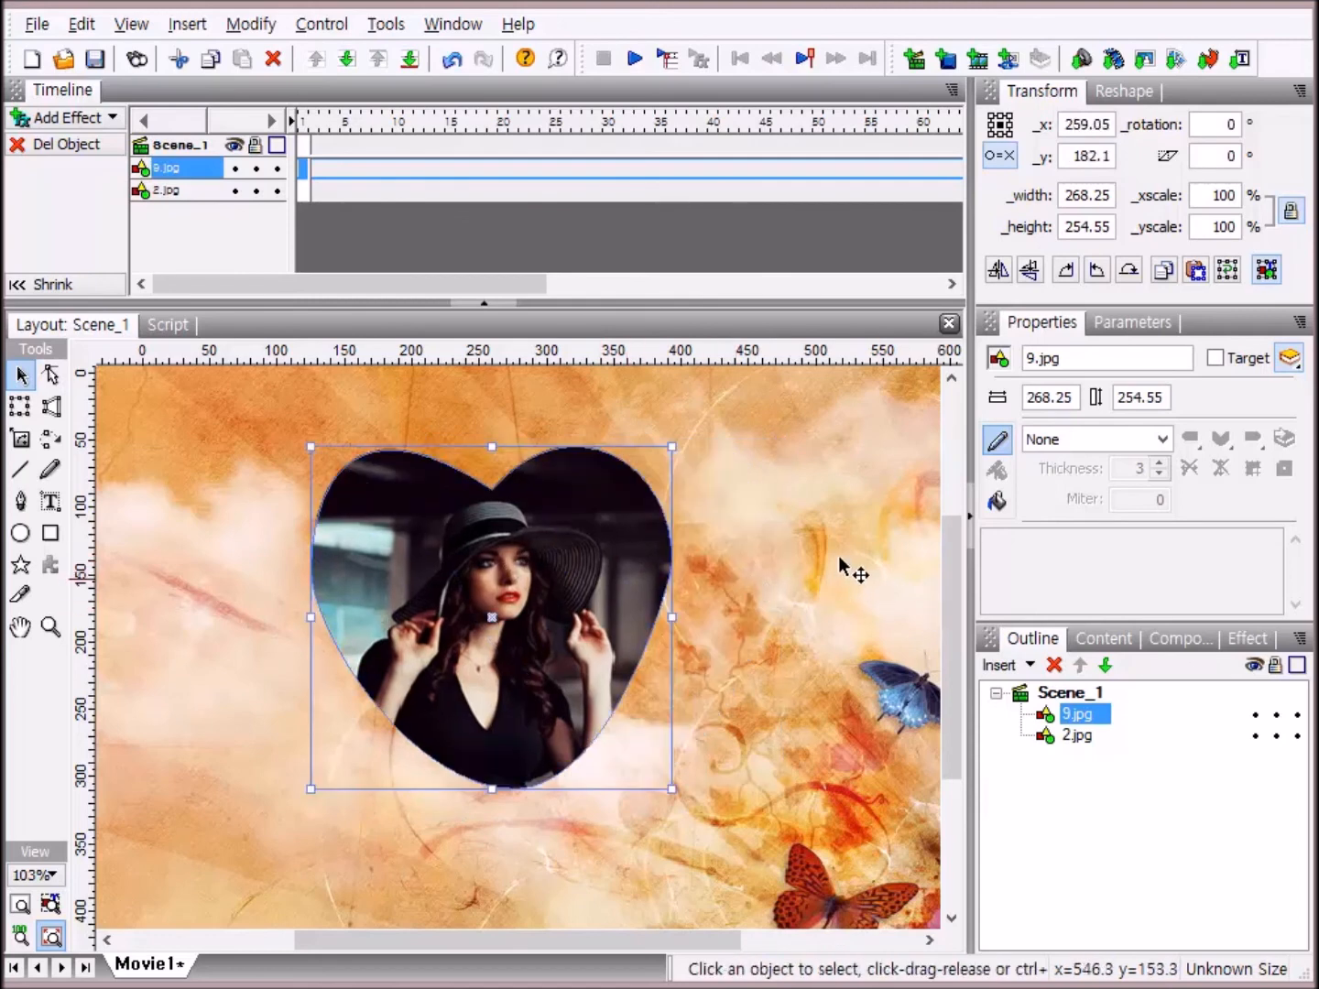
left_click(839, 561)
left_click_drag(839, 568, 847, 569)
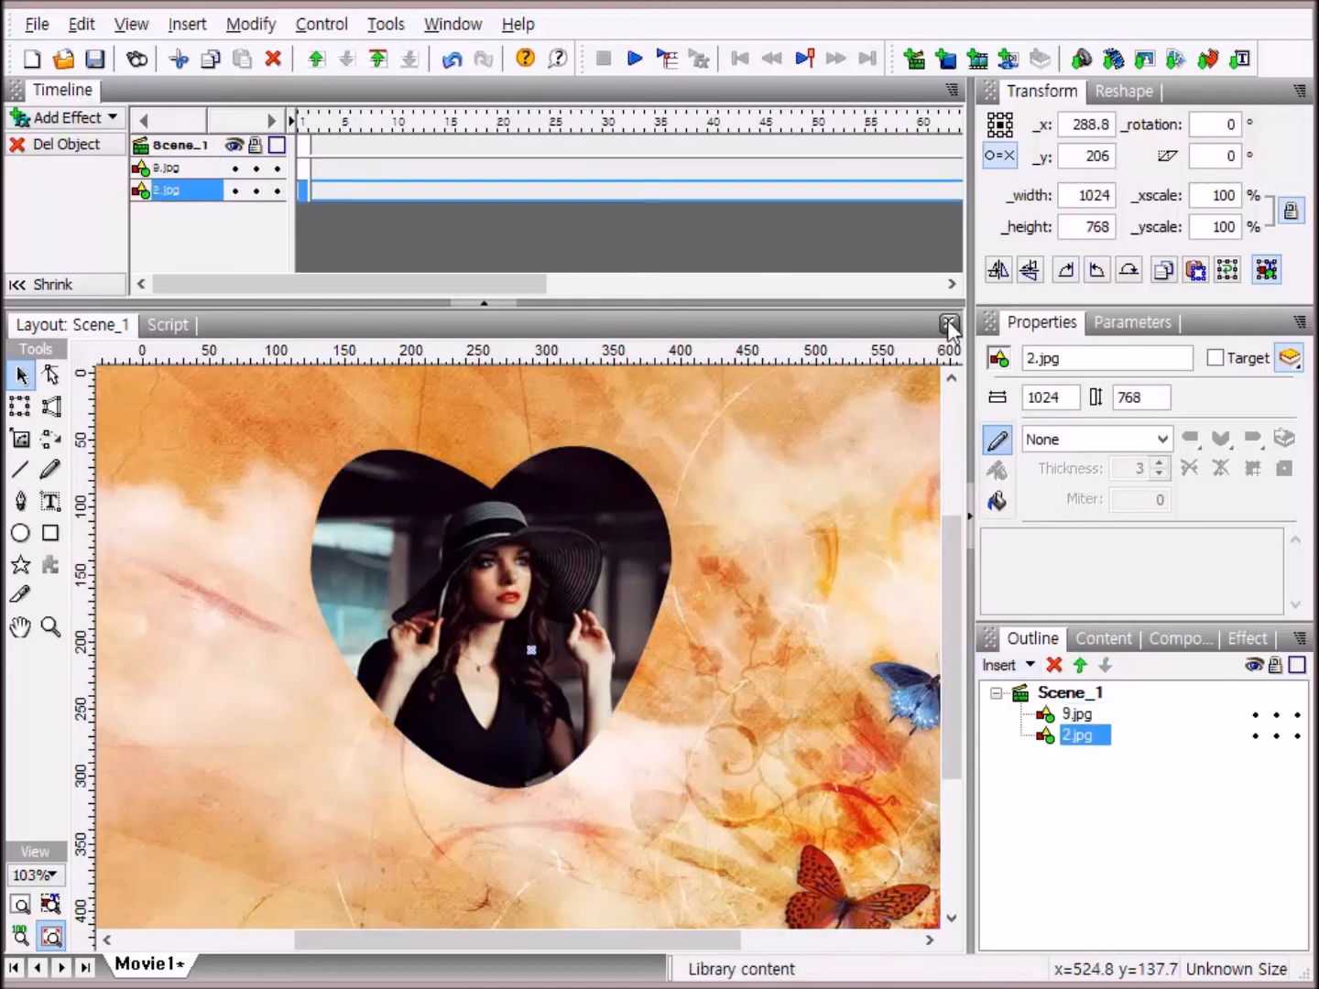
Create a new movie and import the image 1.jpg into it.
left_click(33, 59)
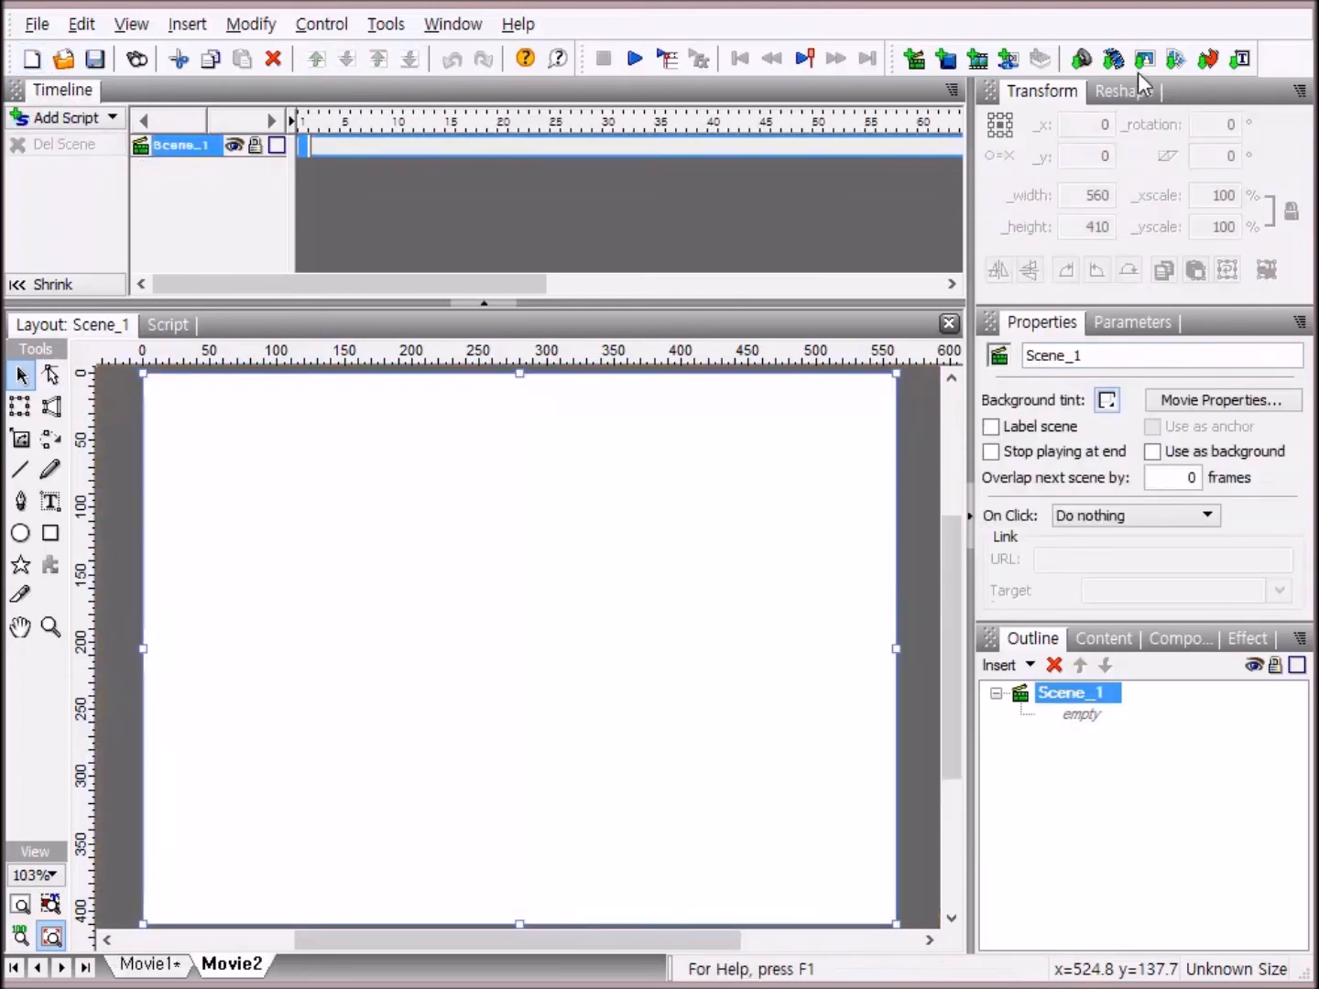
left_click(1144, 60)
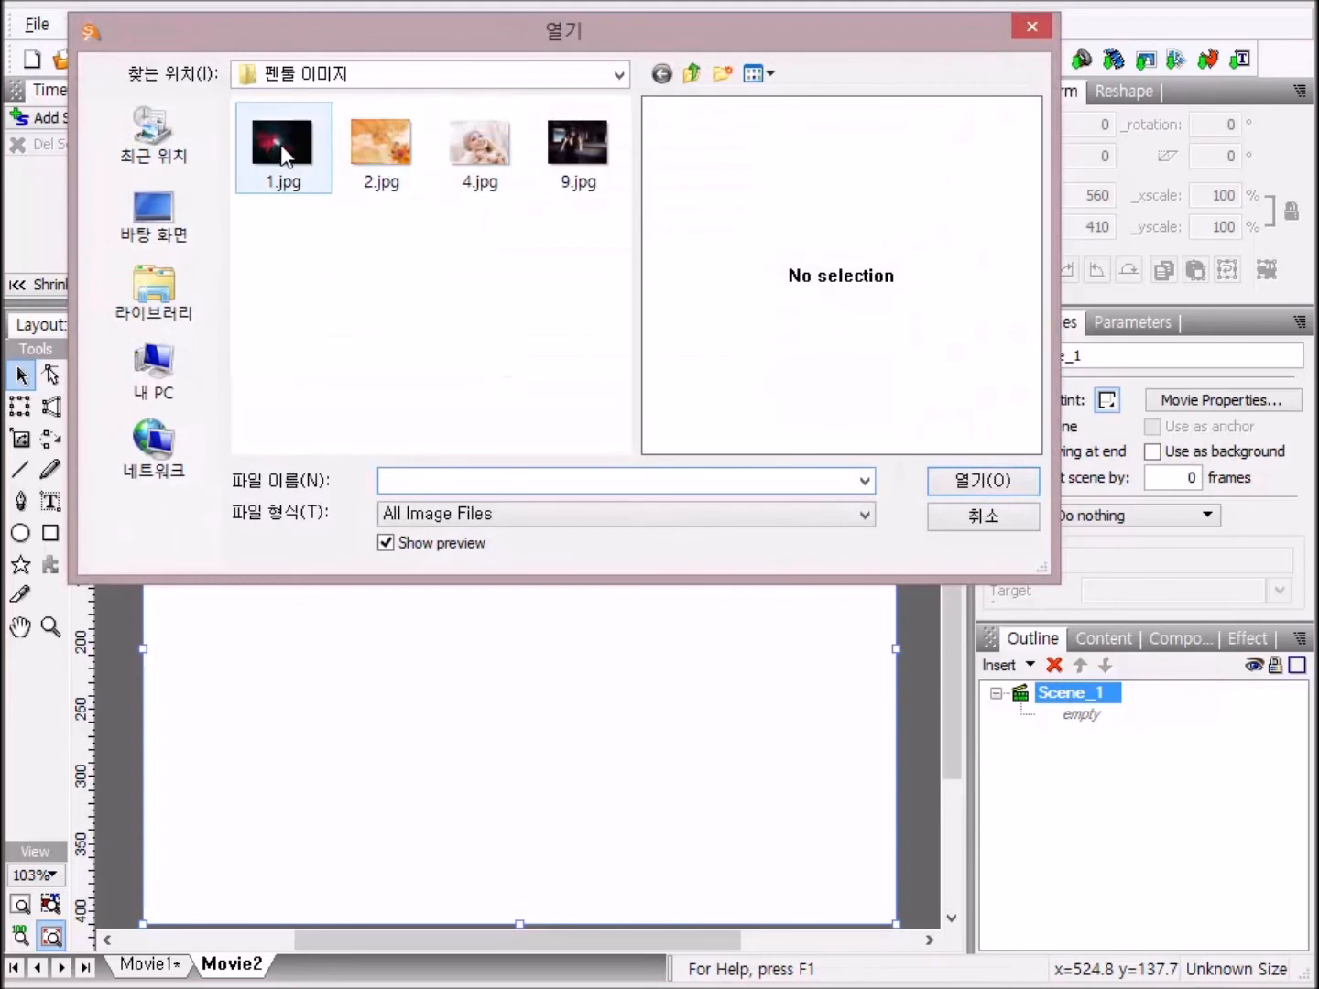
double_click(282, 146)
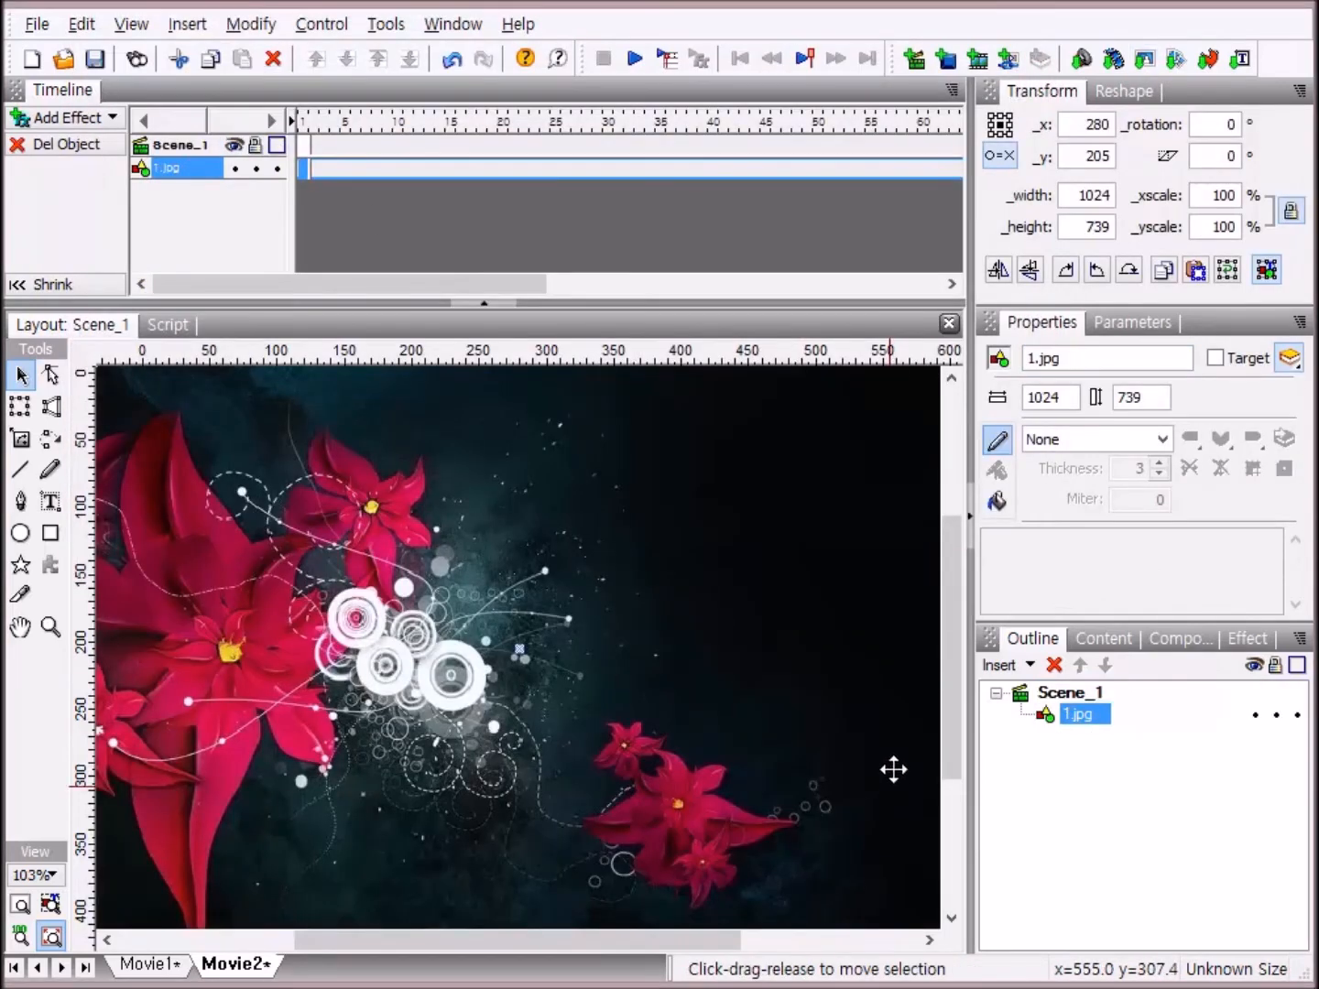
Select Scene_1 in the new movie and set the Pen tool's fill to Solid.
left_click(1052, 695)
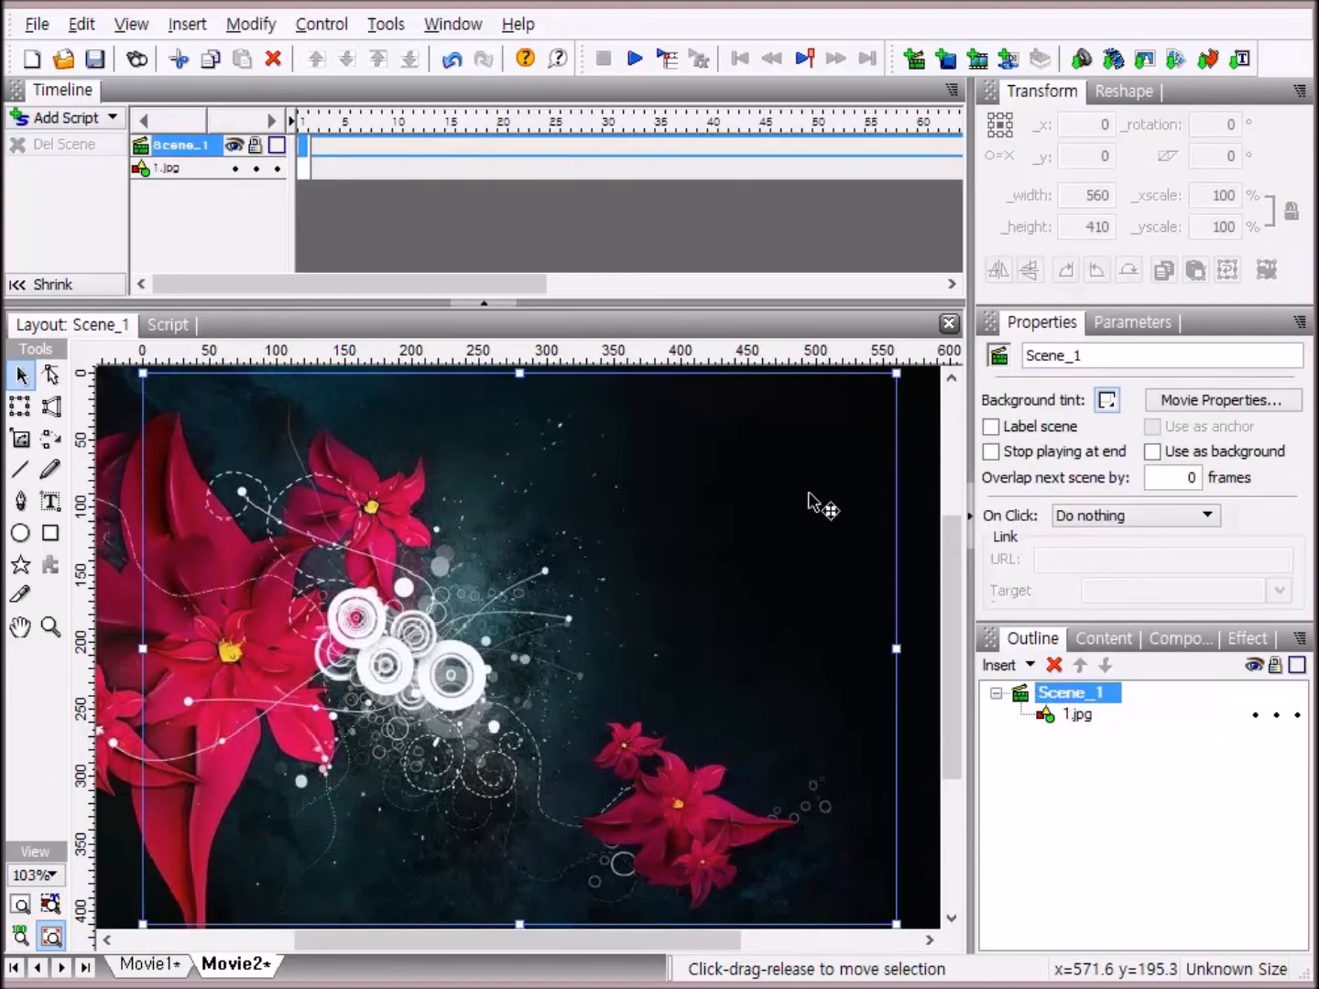
left_click(21, 502)
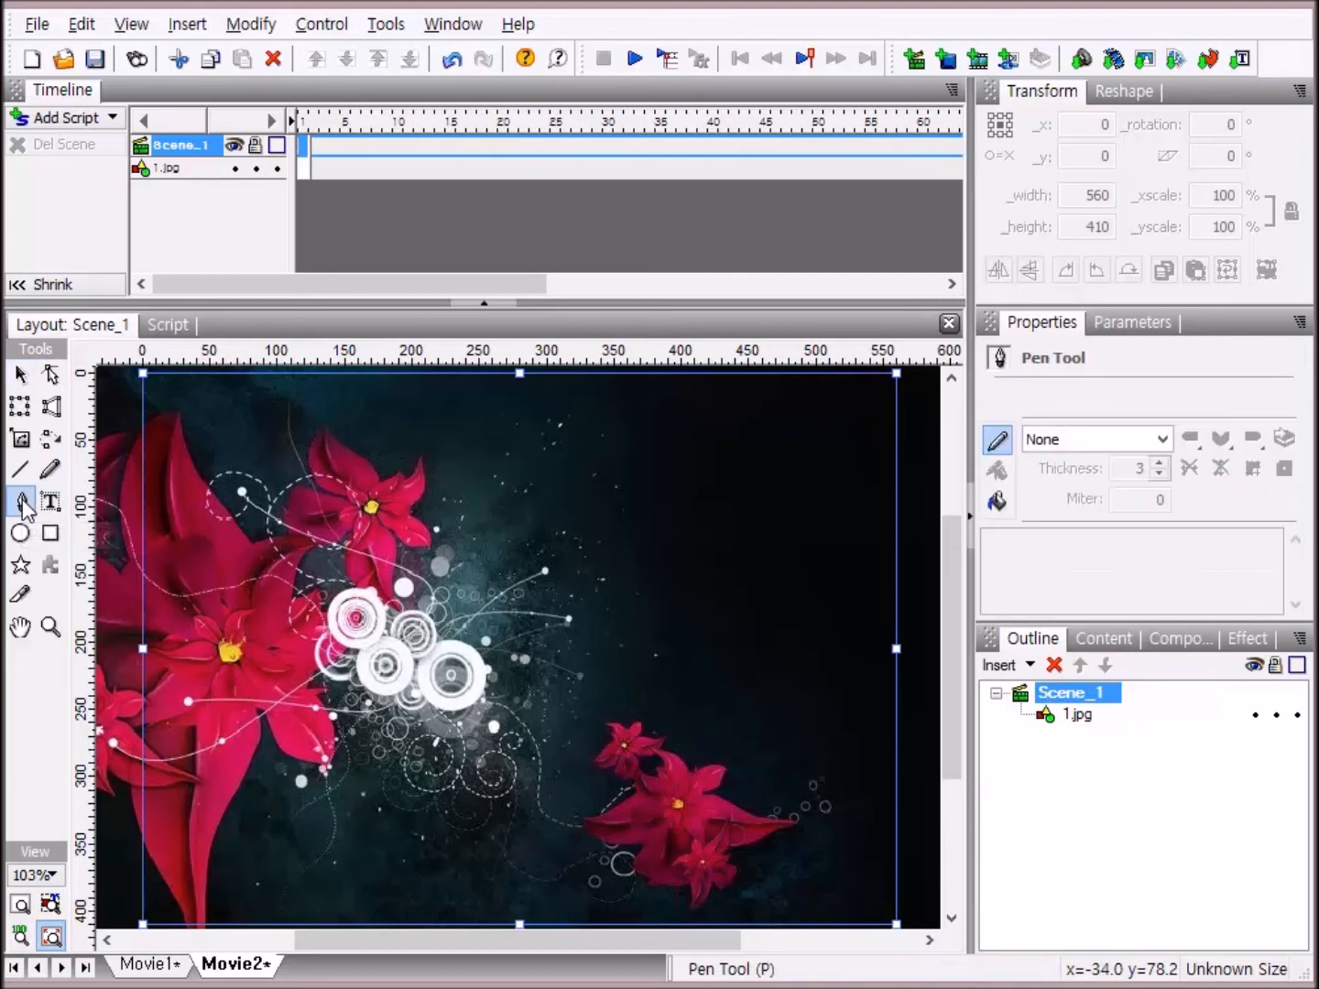
left_click(1004, 497)
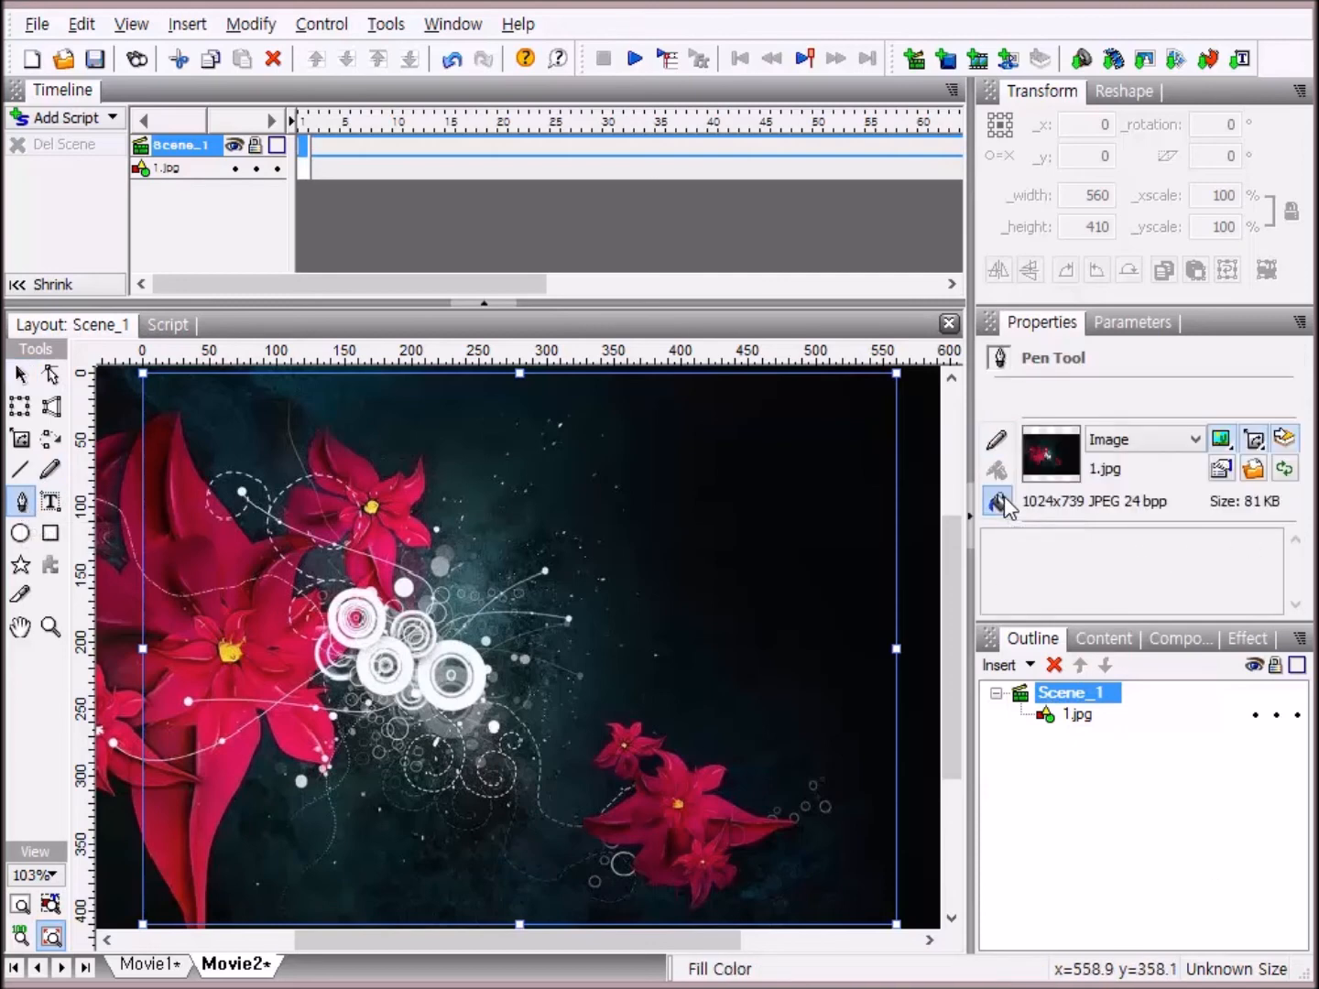
left_click(1195, 440)
left_click(1176, 482)
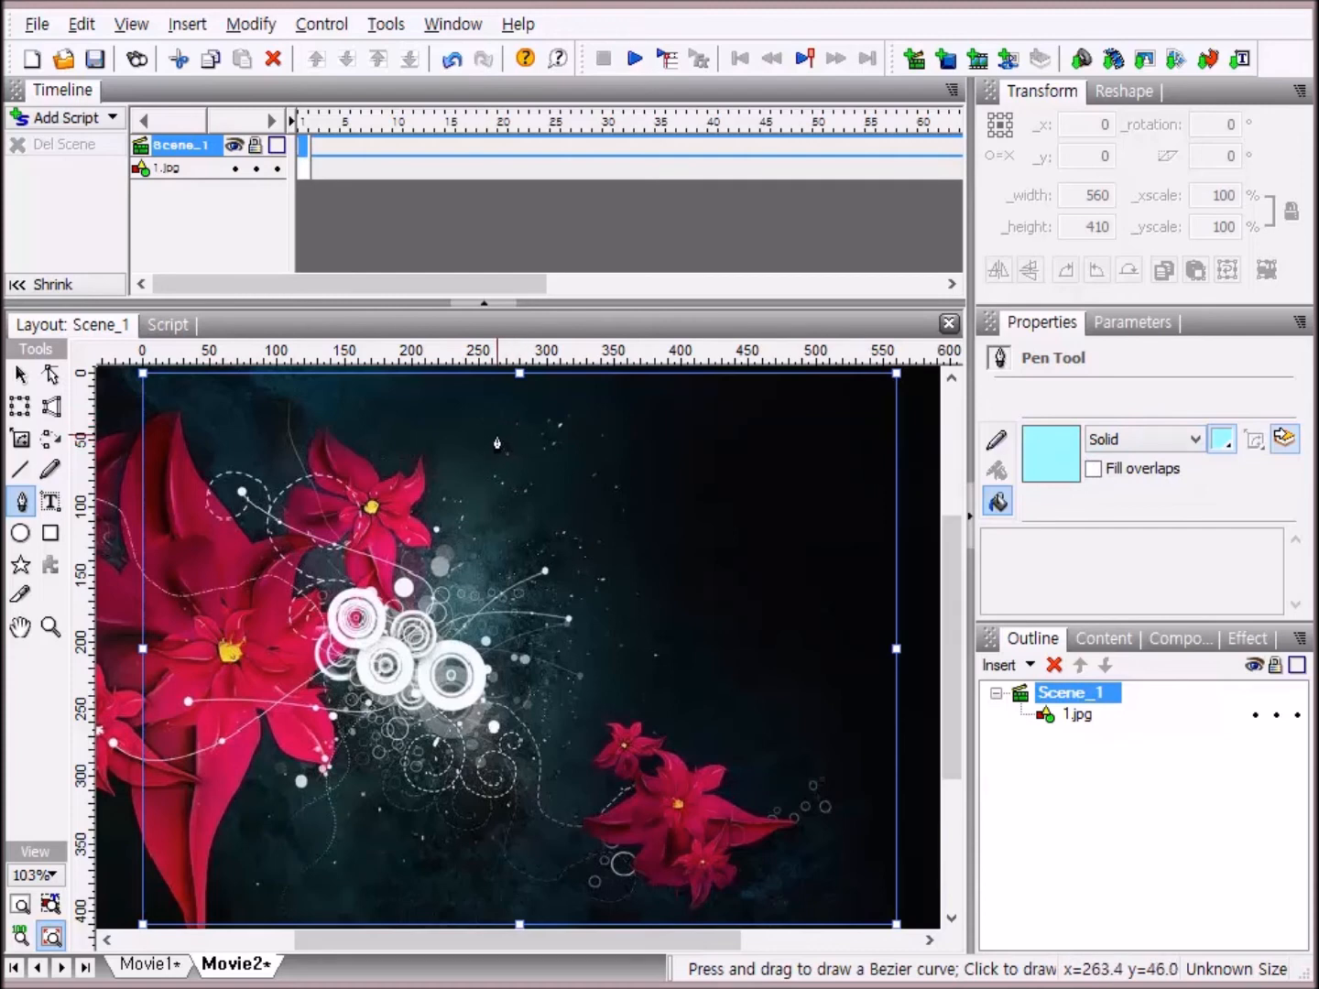
Draw a closed four-anchor rounded Bézier shape over 1.jpg, about 269 wide and 294 high, starting near x 263, y 46.
left_click(499, 443)
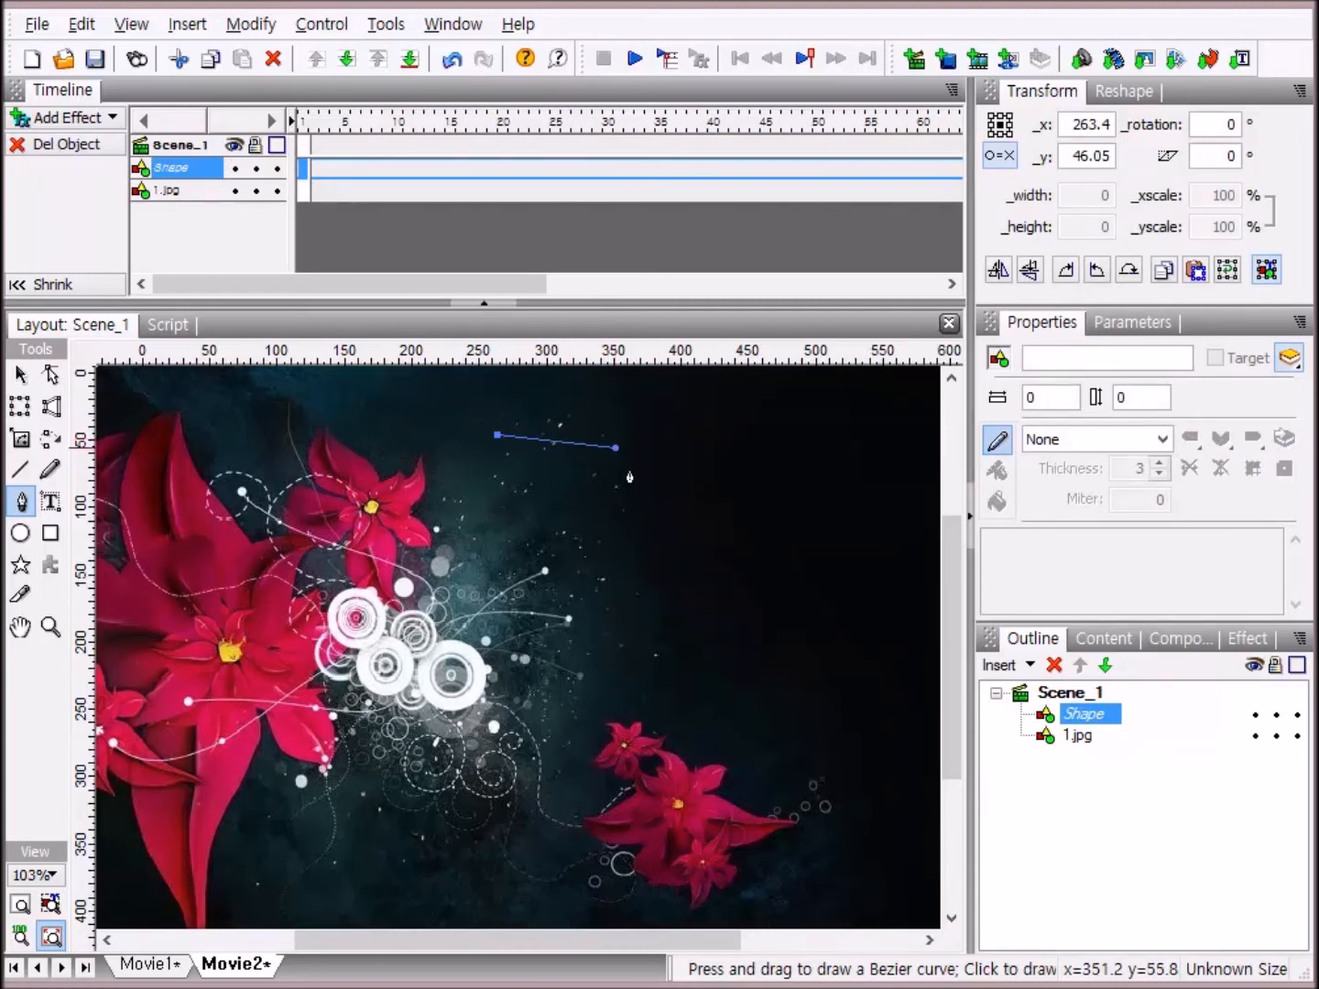
left_click(677, 627)
left_click_drag(676, 626, 652, 743)
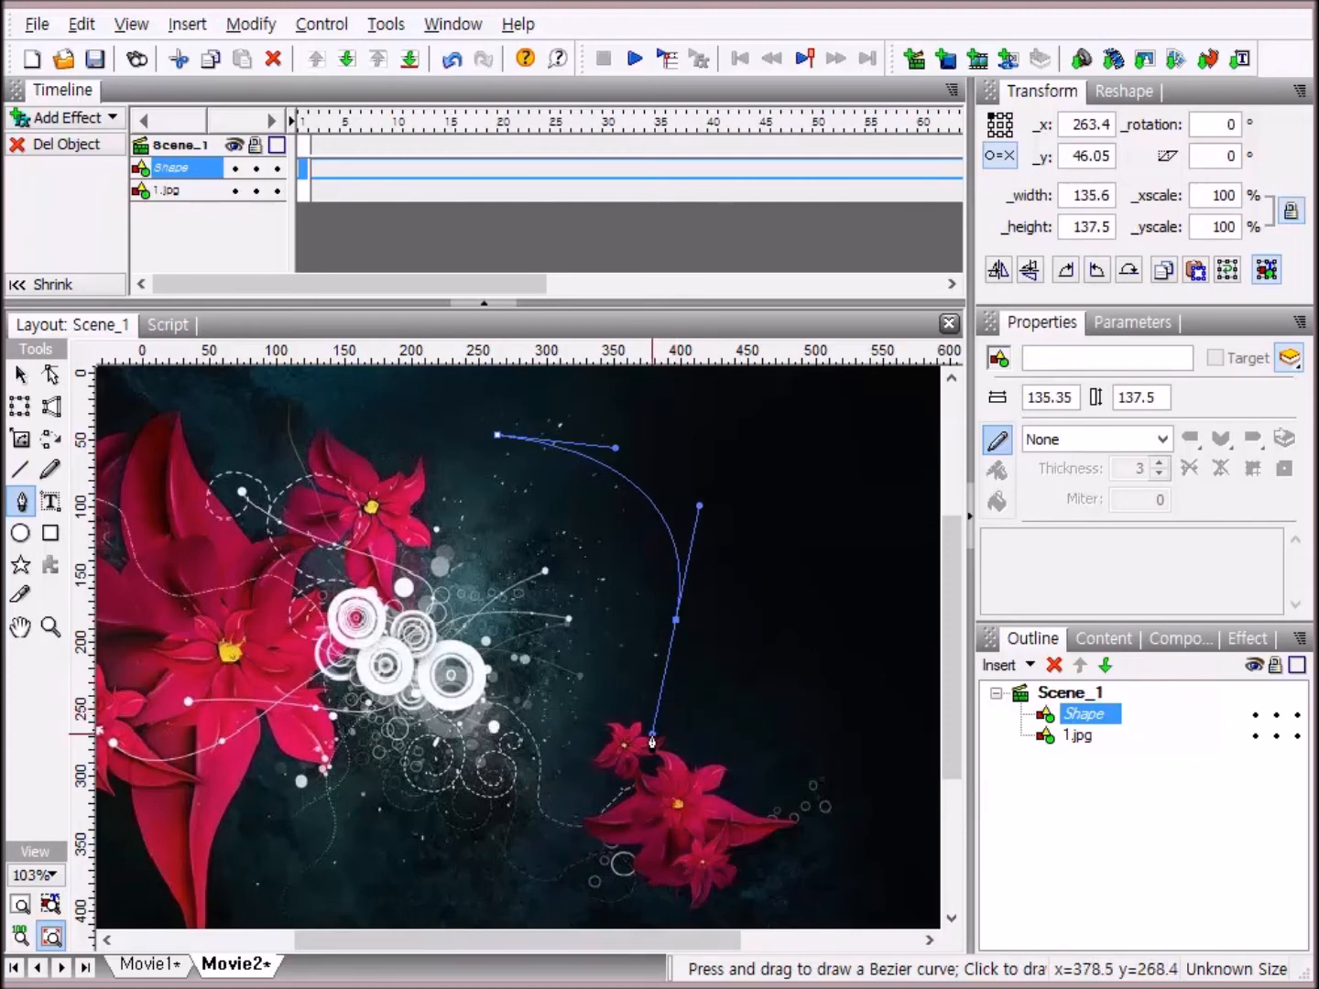
left_click(495, 828)
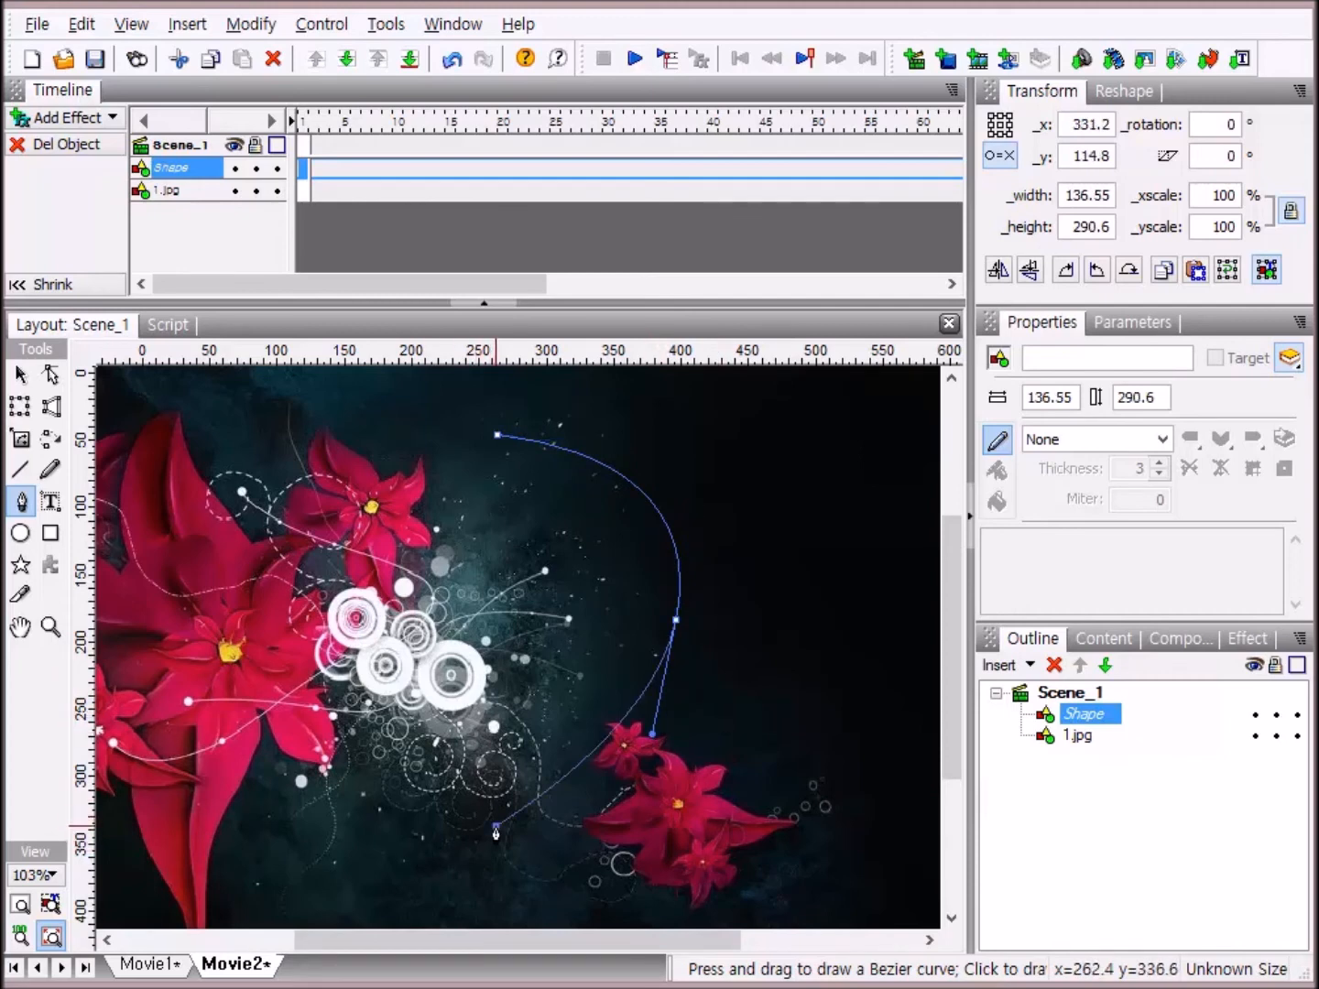
left_click_drag(460, 834, 376, 836)
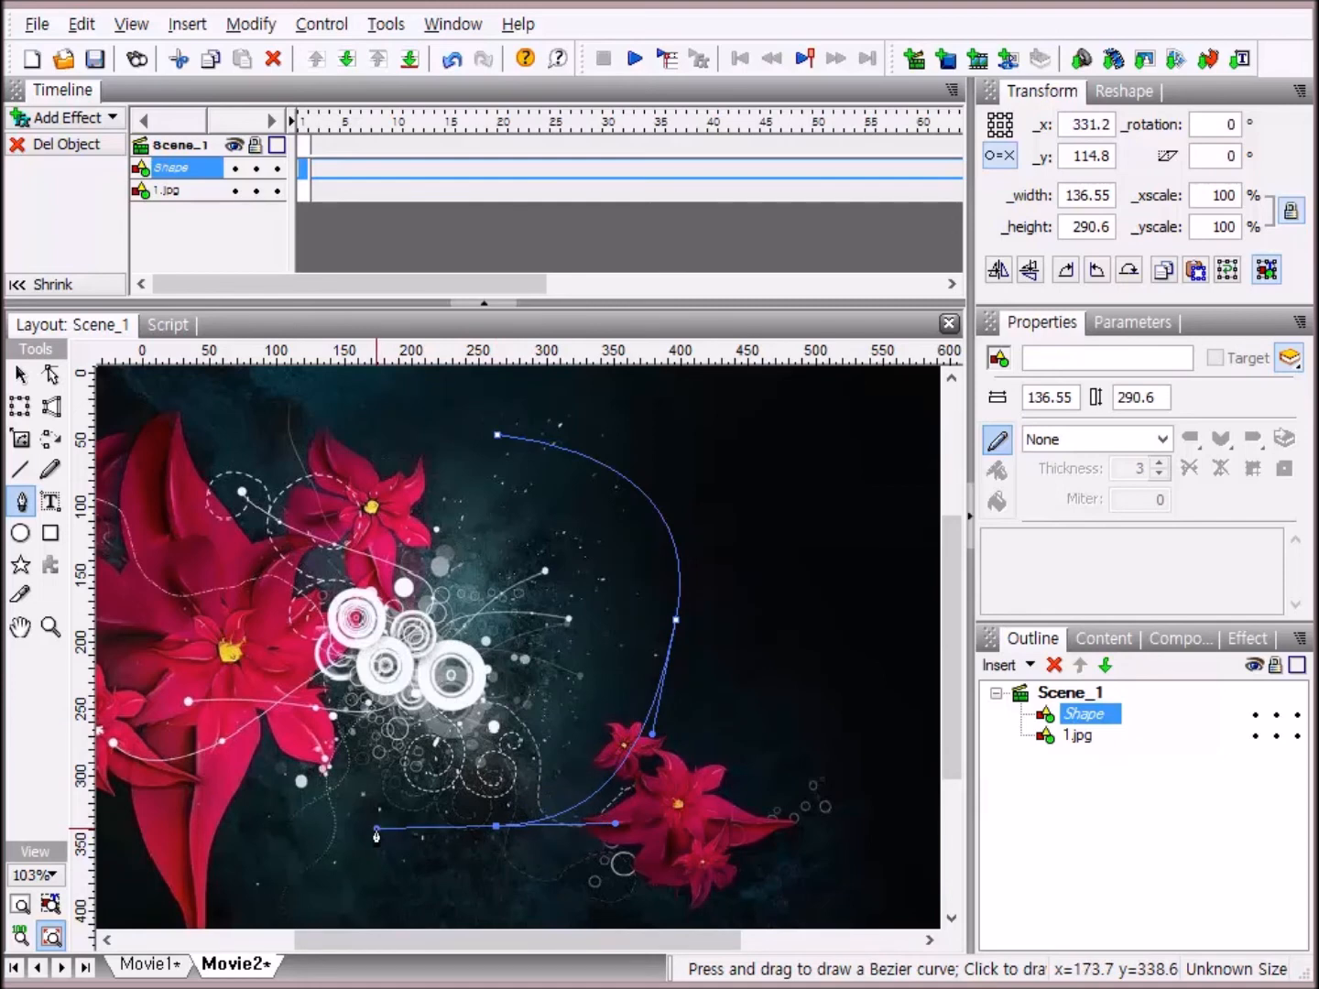
left_click_drag(377, 836, 367, 803)
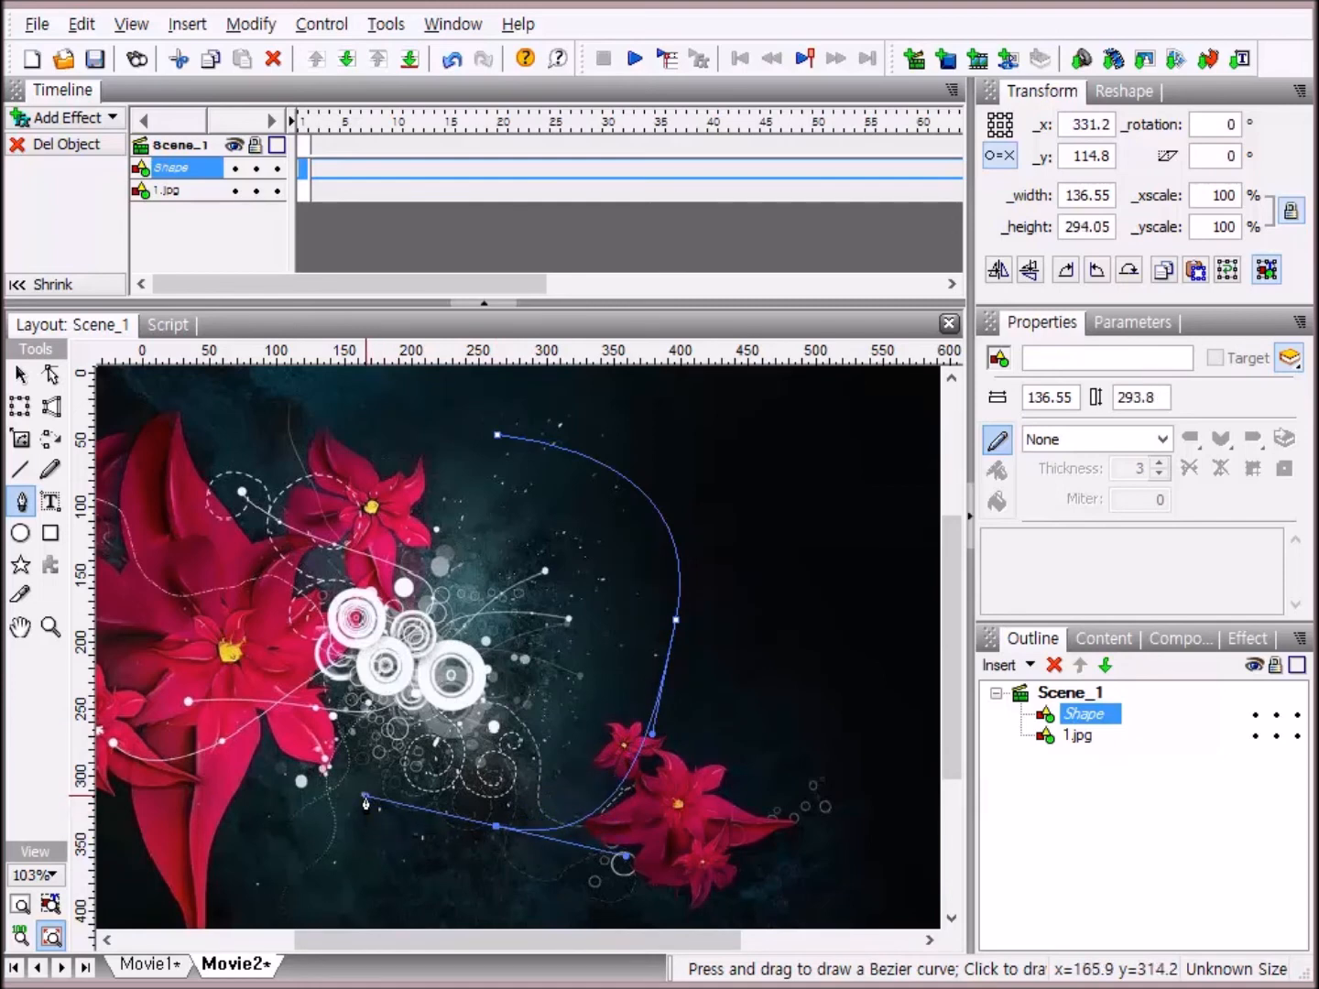
left_click(325, 601)
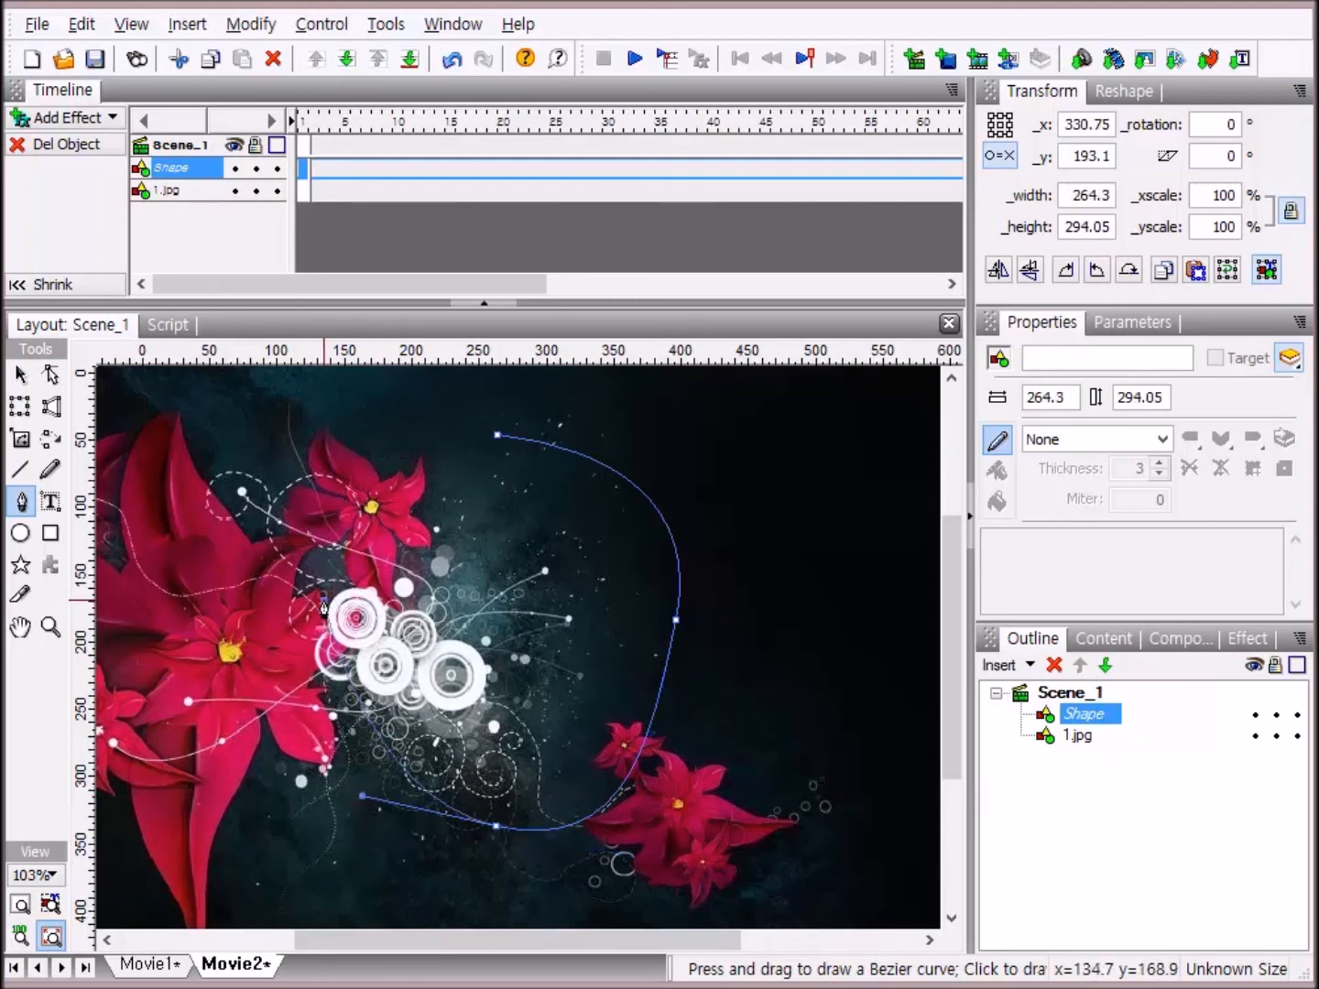
left_click_drag(324, 606, 350, 516)
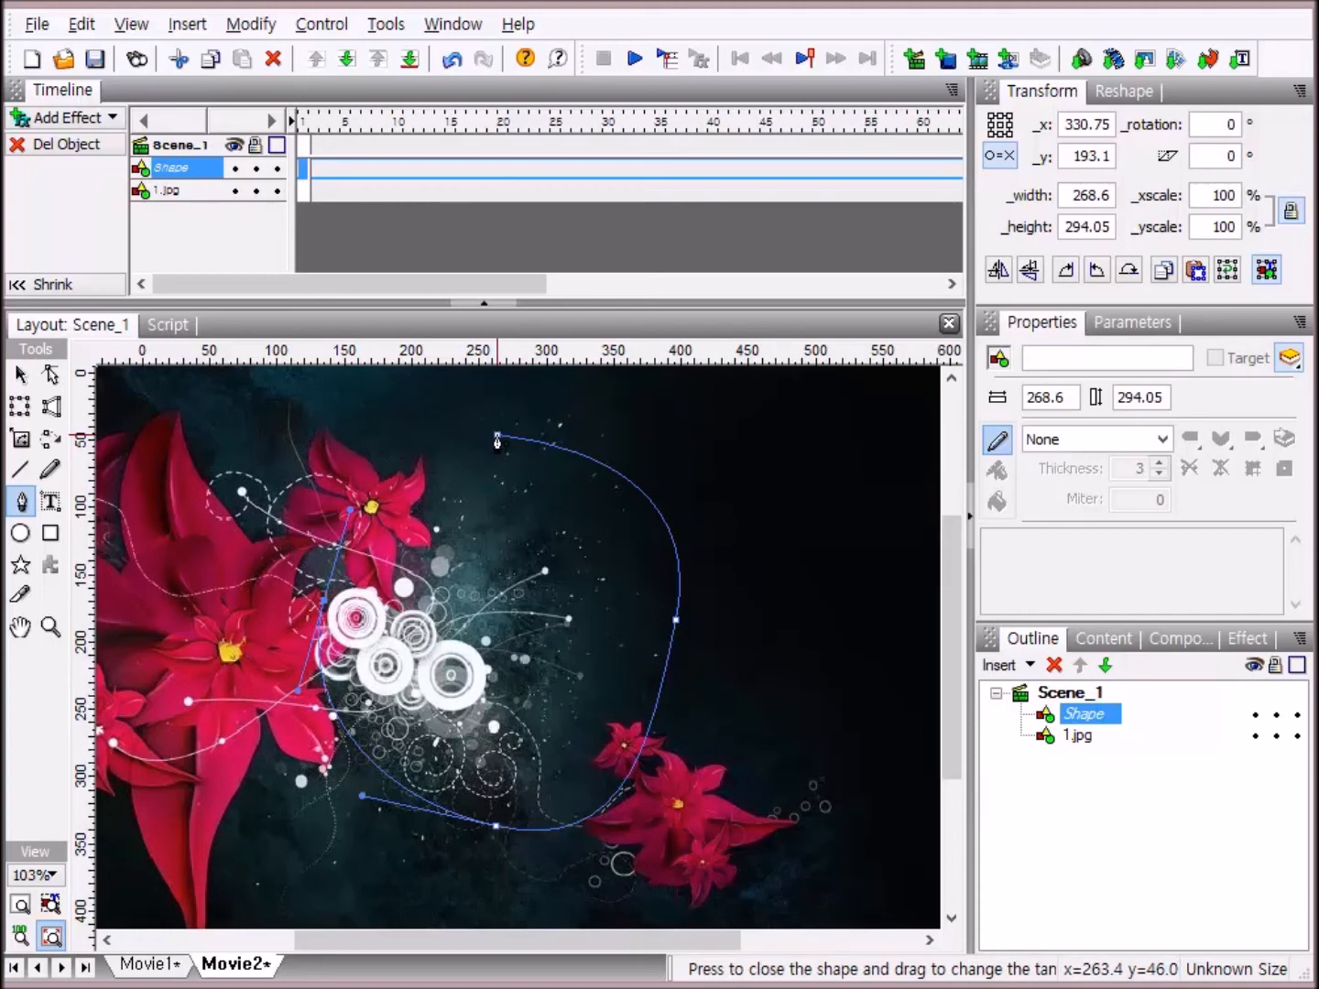
left_click(498, 441)
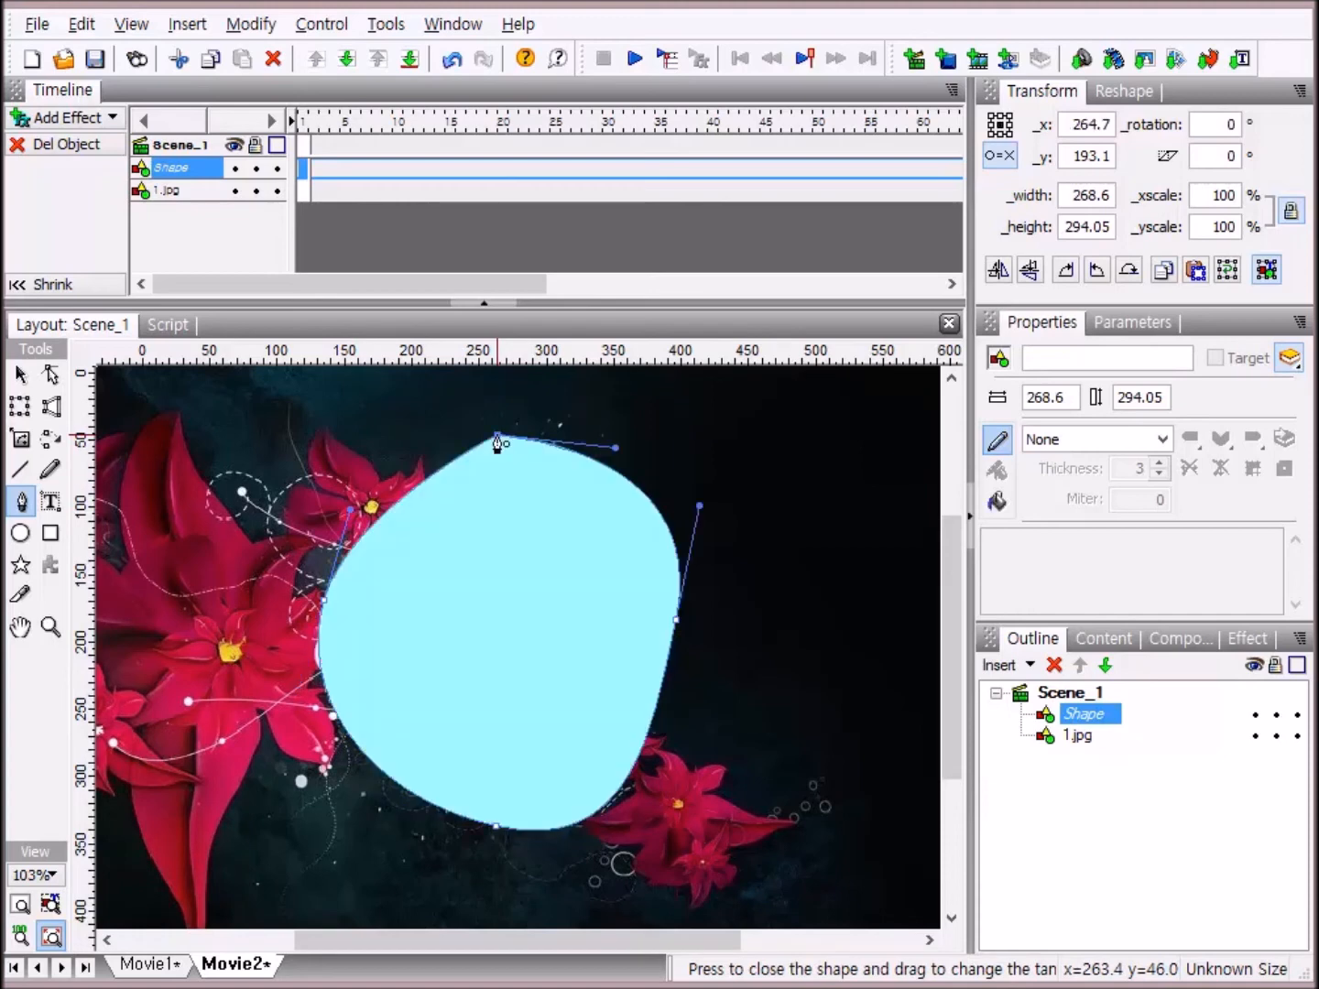
Close the shape with a smooth top anchor, lower that anchor by about 50 and raise its two handles separately to form heart lobes.
left_click_drag(527, 446, 622, 432)
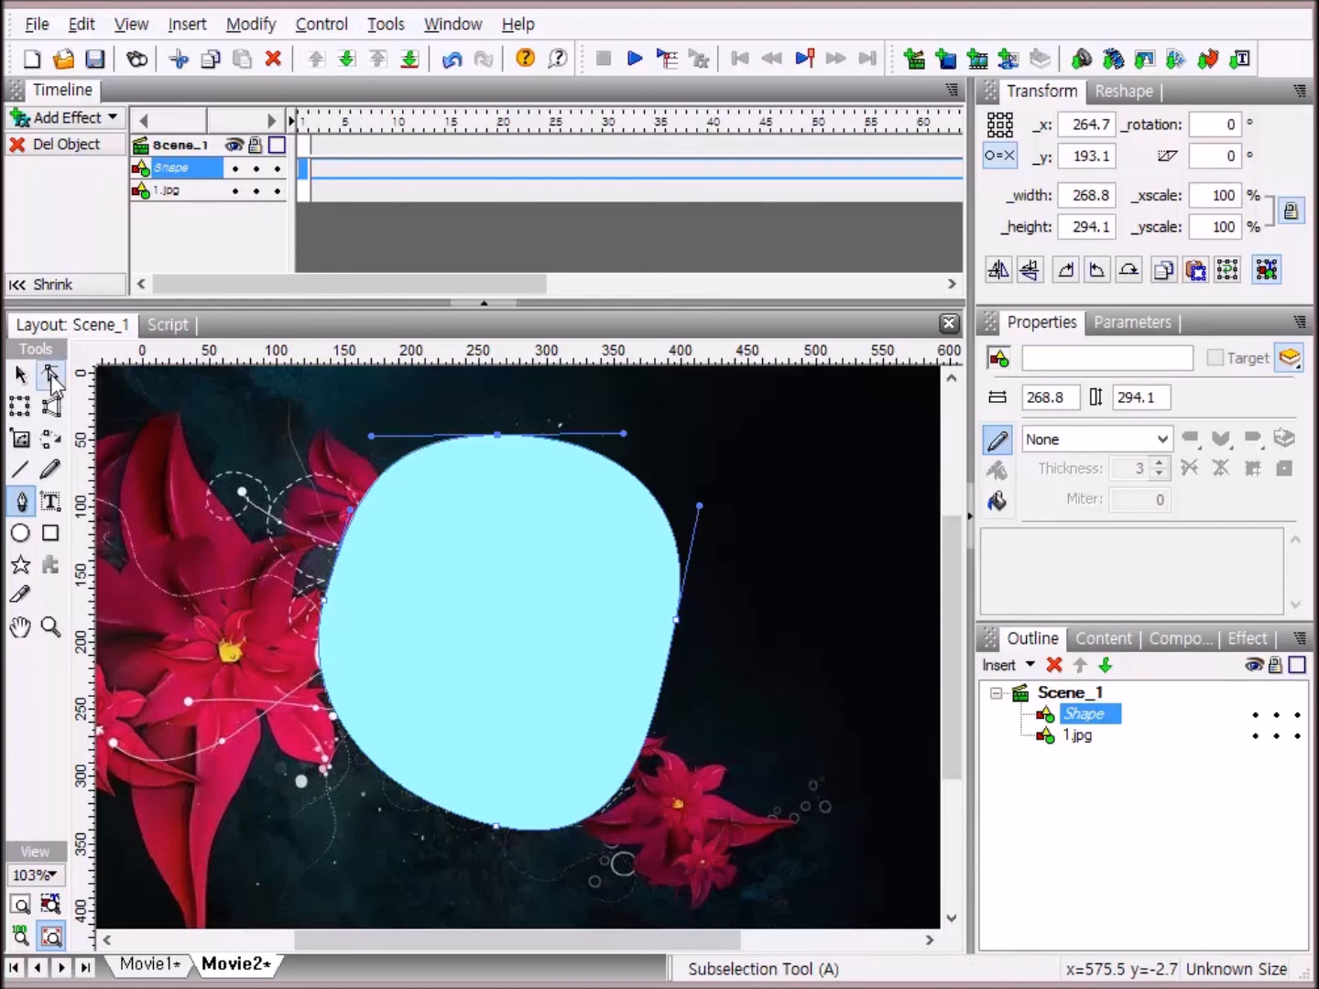
left_click(51, 376)
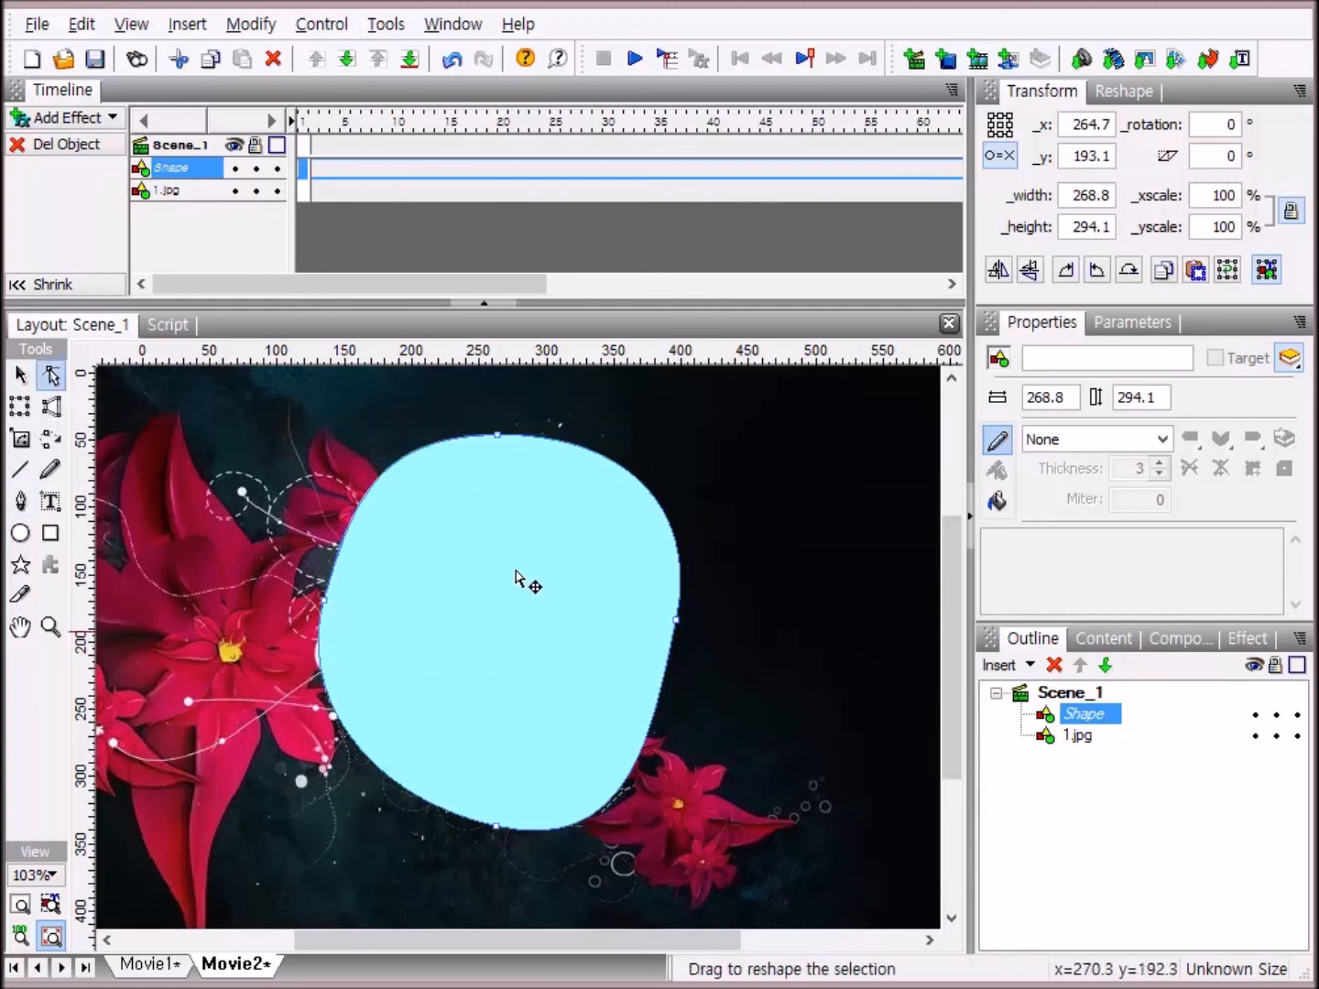
left_click_drag(498, 437, 497, 507)
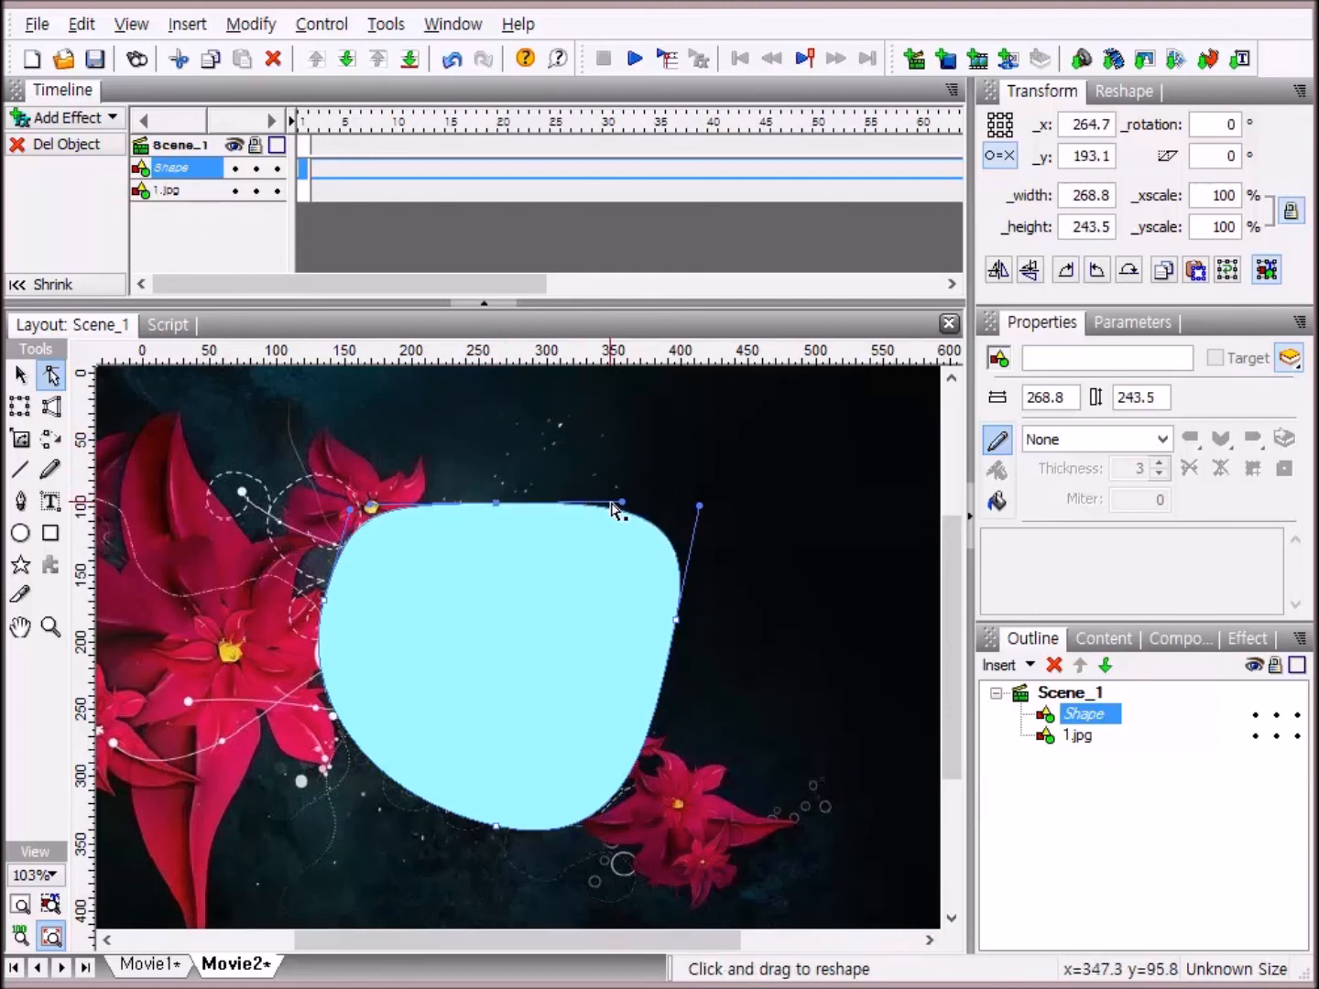
left_click_drag(622, 497, 589, 416)
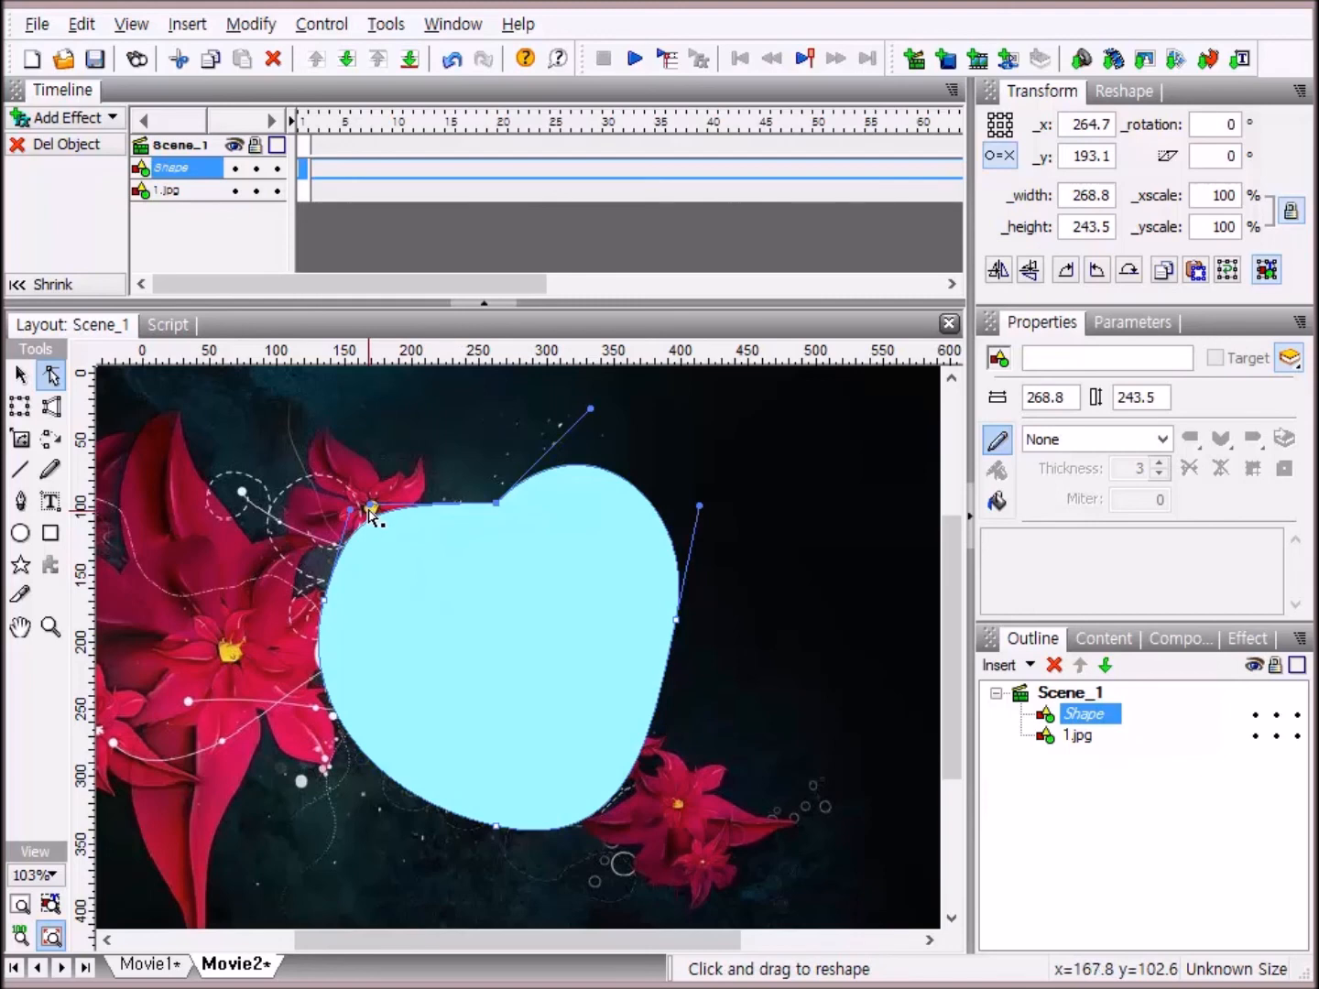
left_click_drag(368, 507, 383, 439)
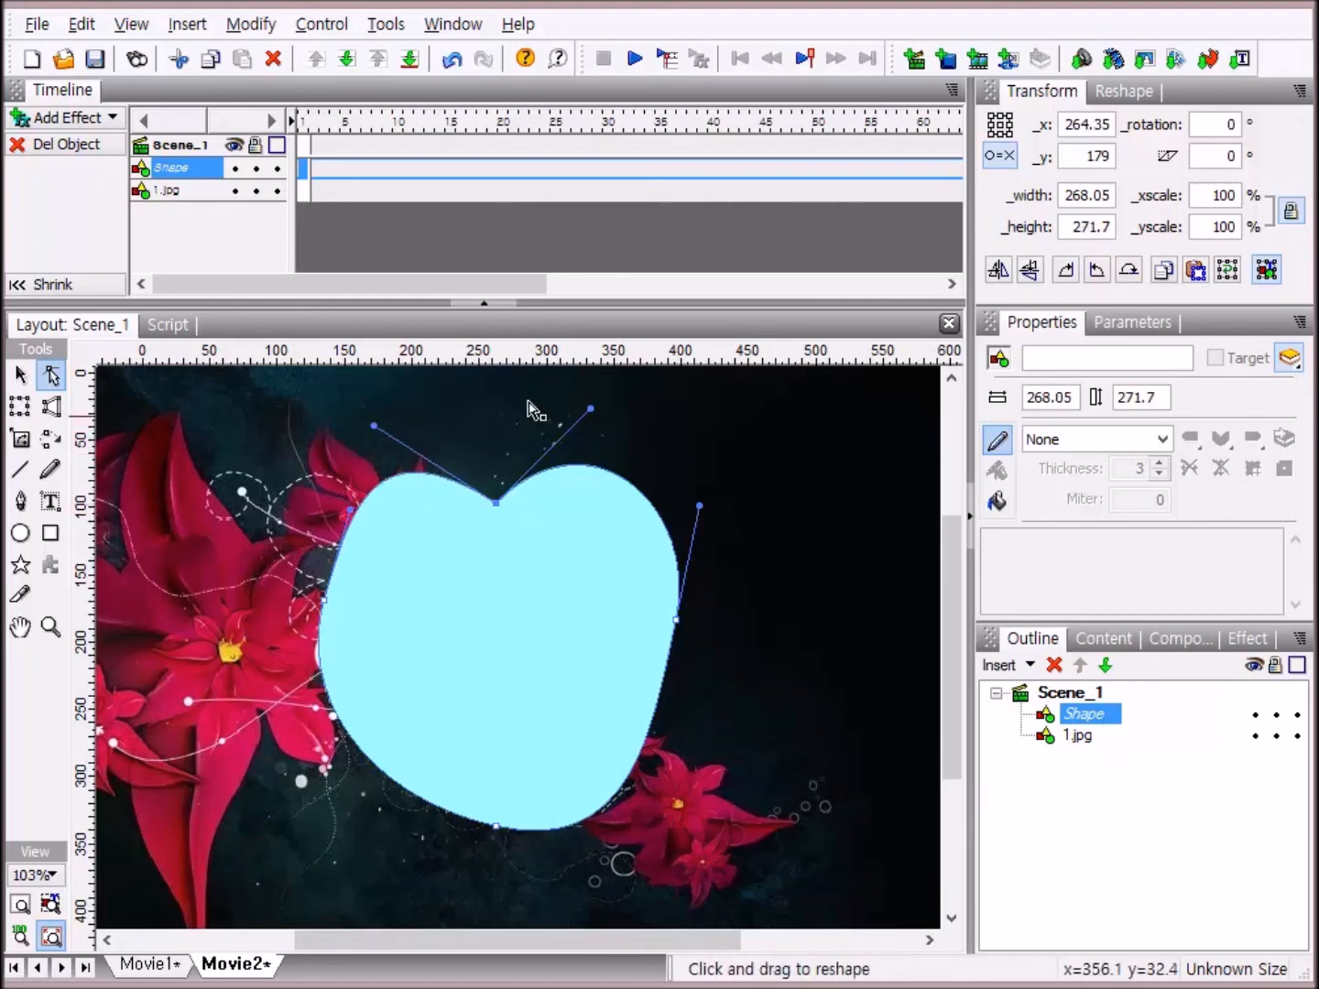
Shift the heart's left anchor slightly outward and adjust its upper and lower handles to round the left side.
left_click(326, 613)
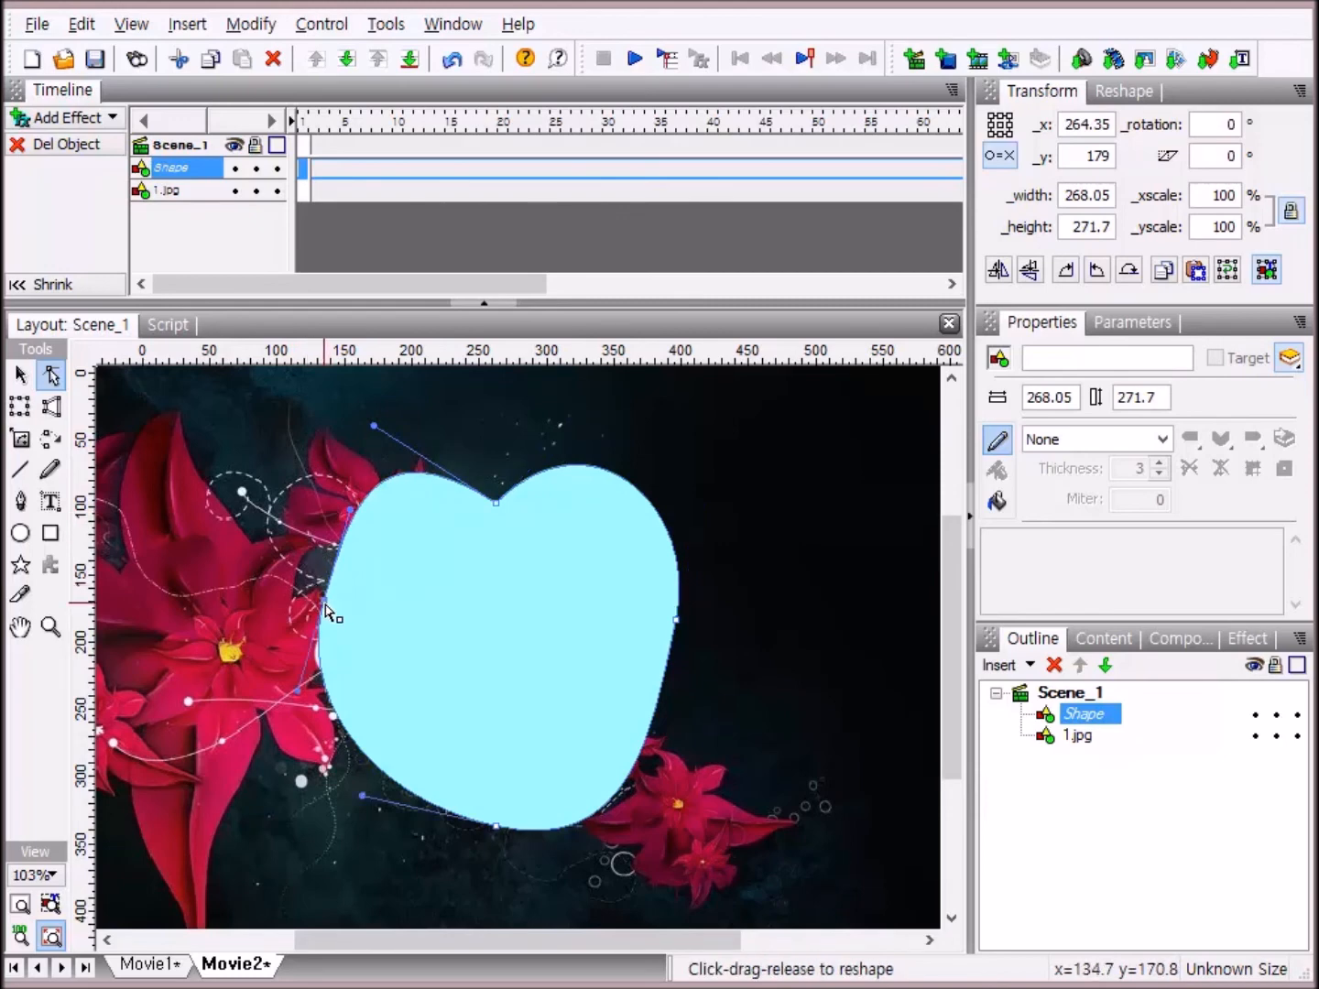
left_click_drag(323, 605, 317, 602)
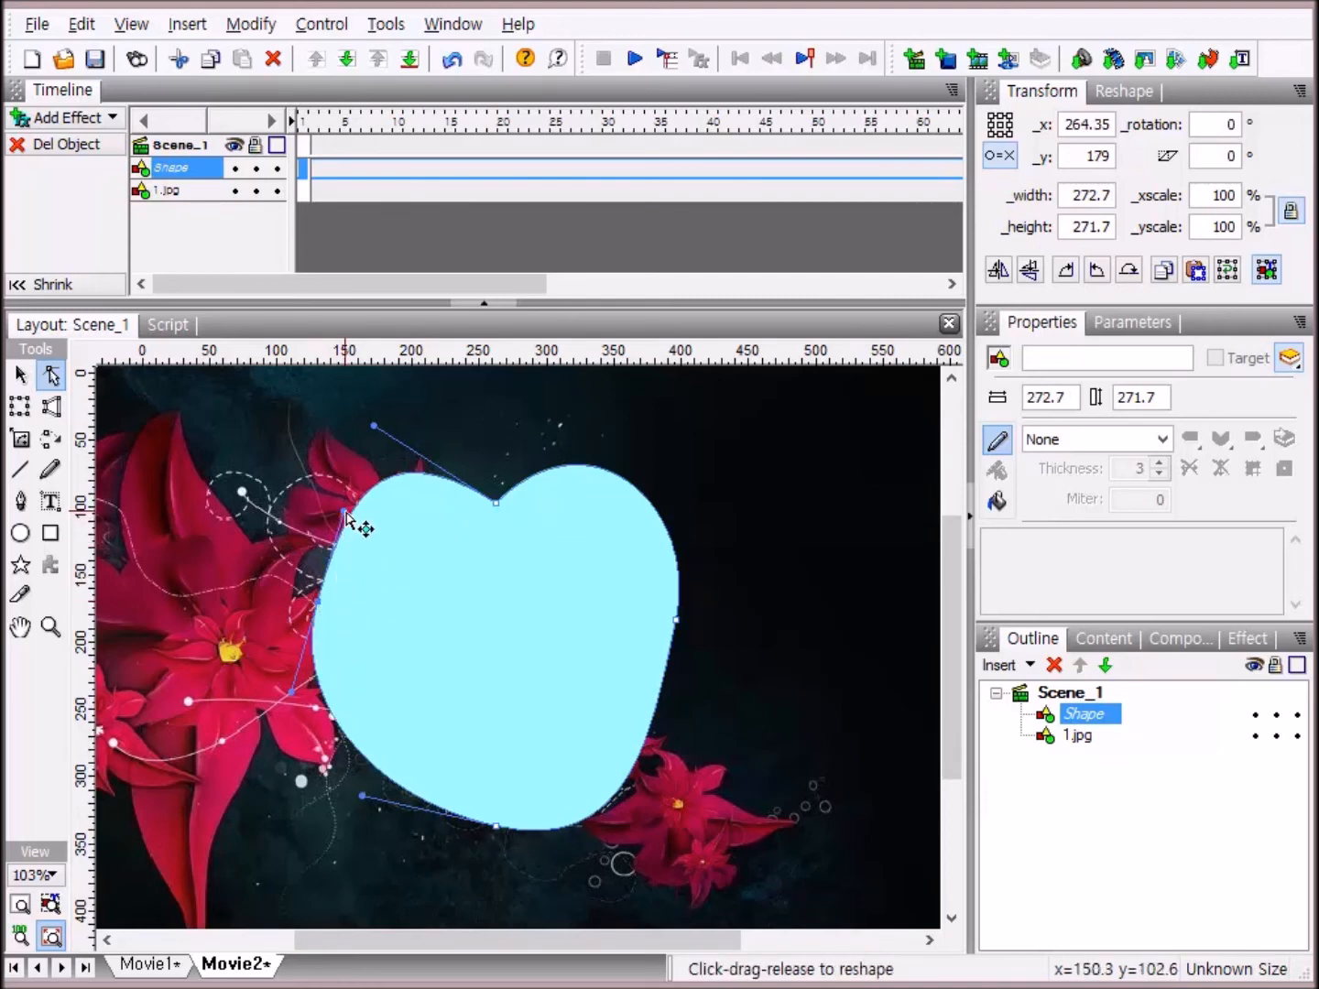
left_click_drag(345, 513, 320, 476)
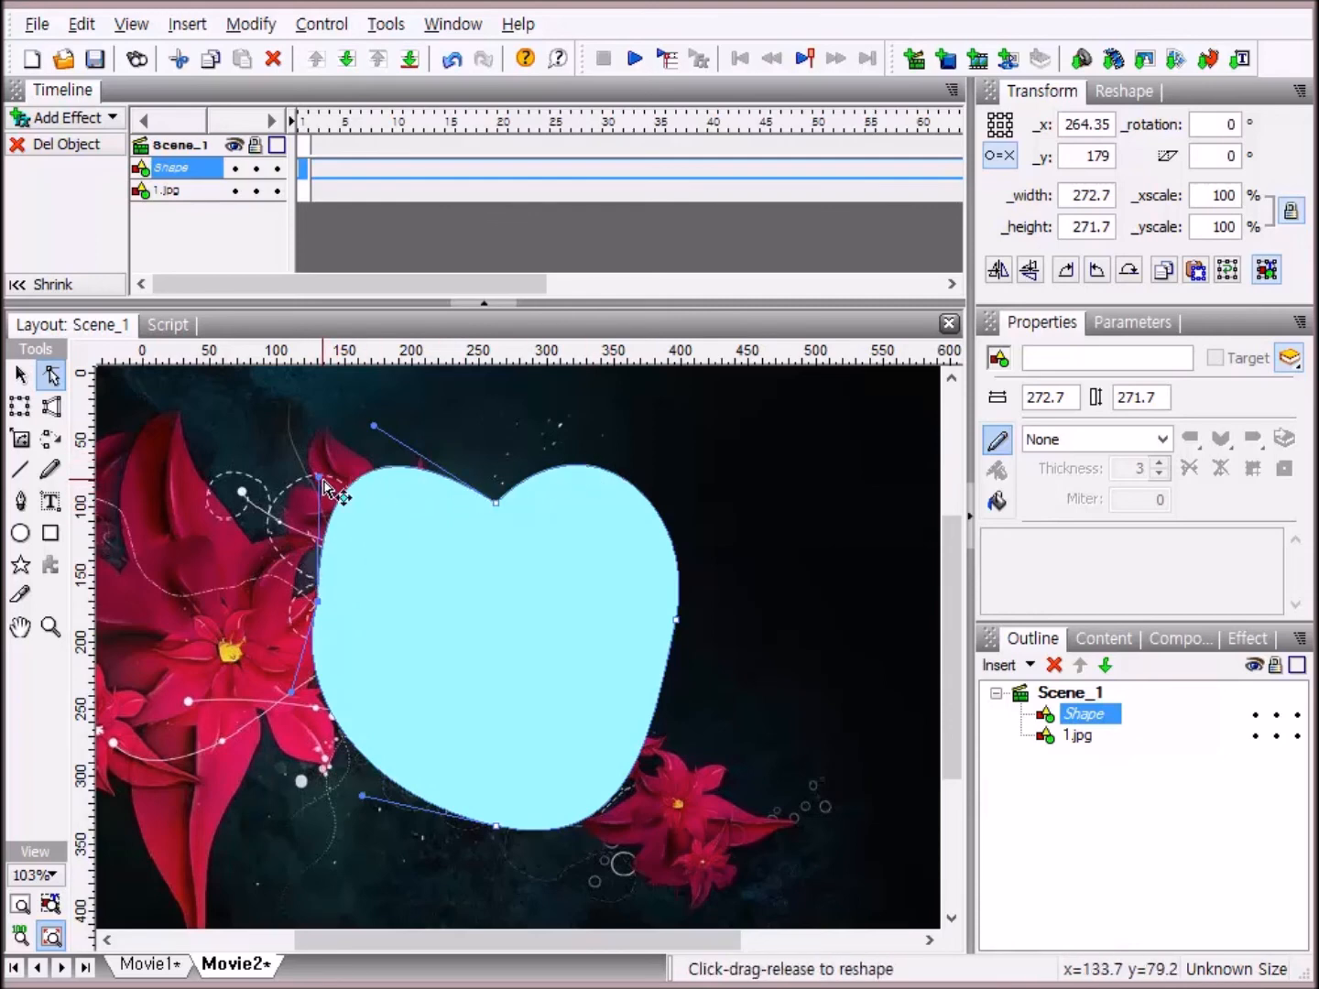
left_click_drag(325, 478, 334, 478)
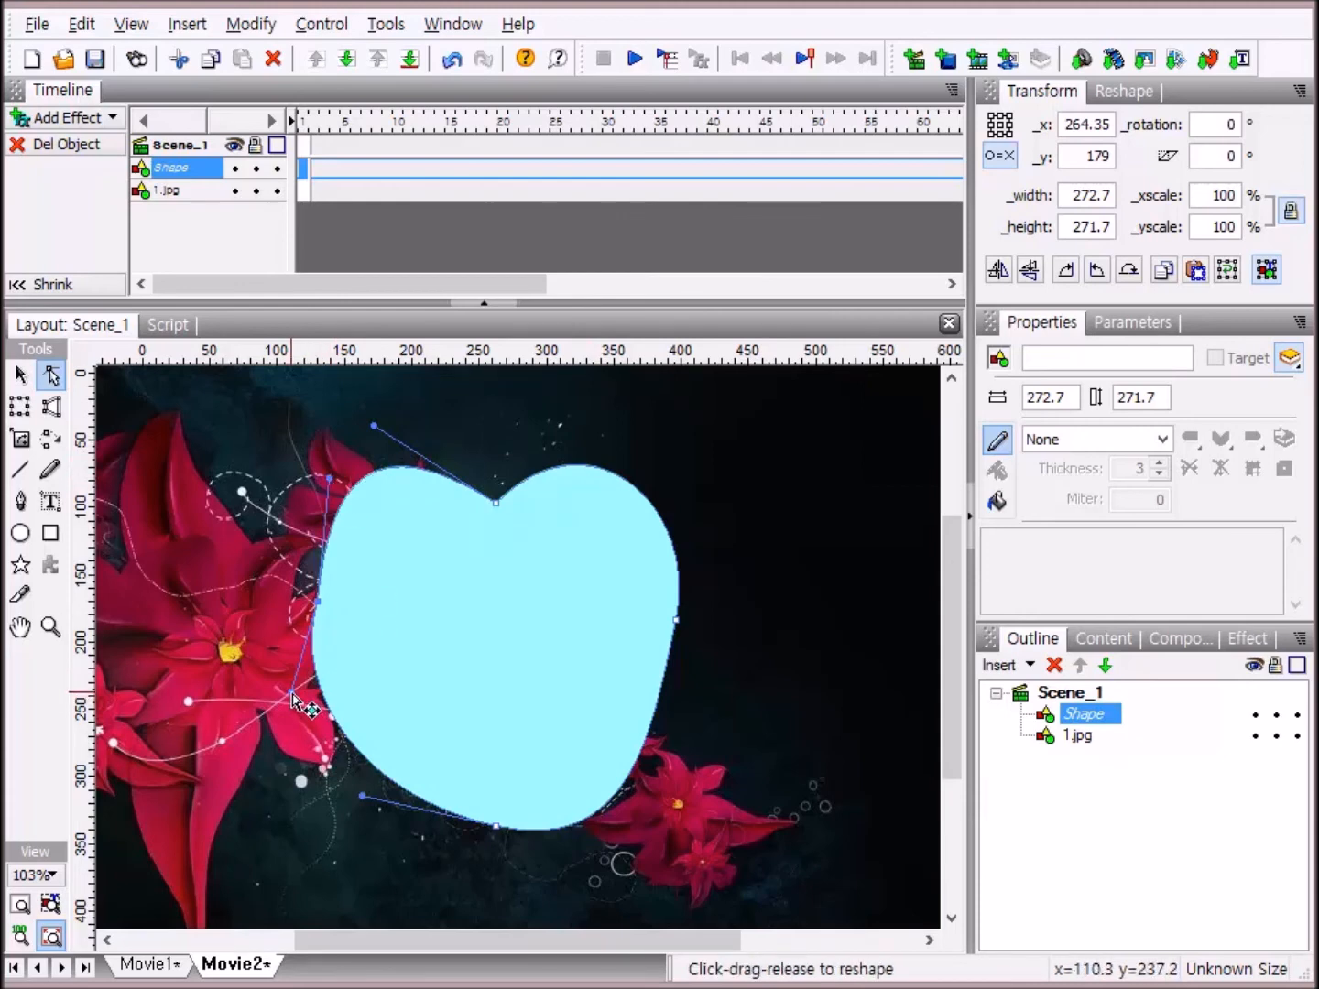
left_click_drag(292, 694, 342, 729)
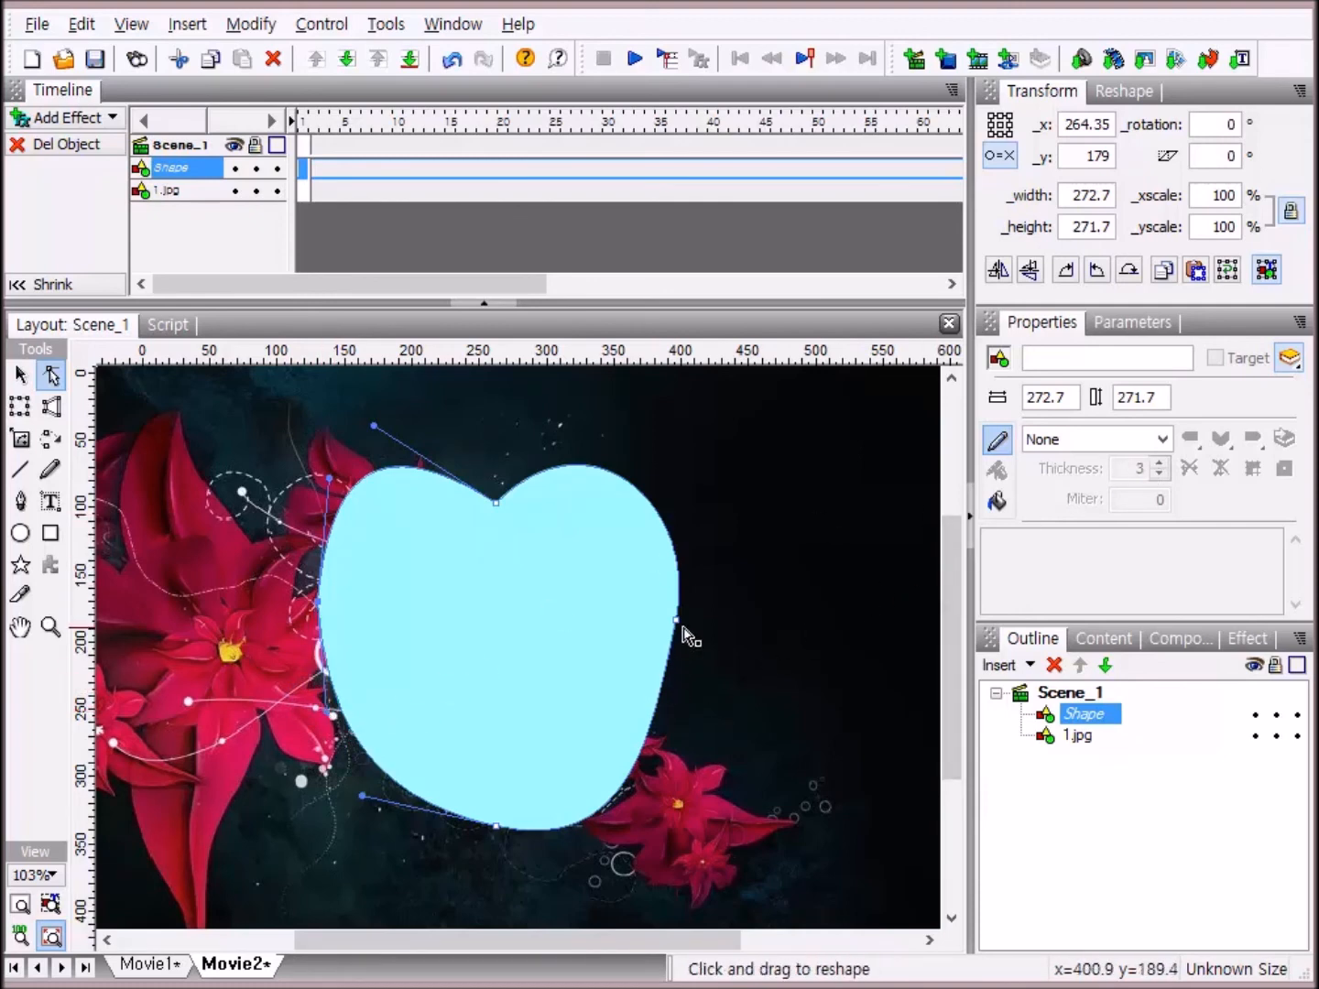
Lengthen the upper handle and shorten the lower handle of the heart's right anchor with the Subselection tool.
left_click(678, 629)
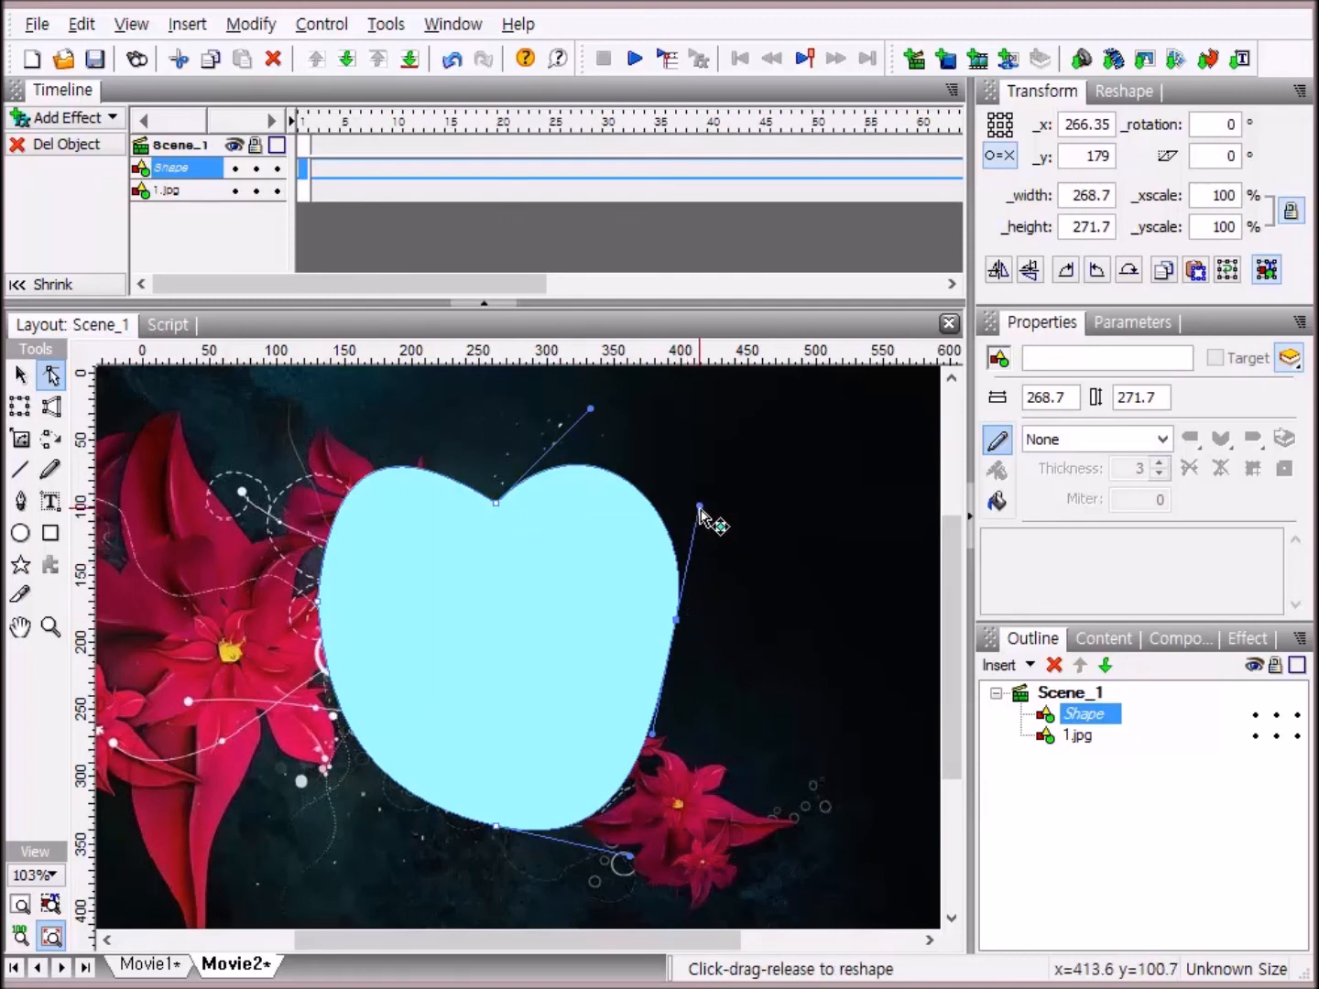
left_click_drag(701, 510, 696, 492)
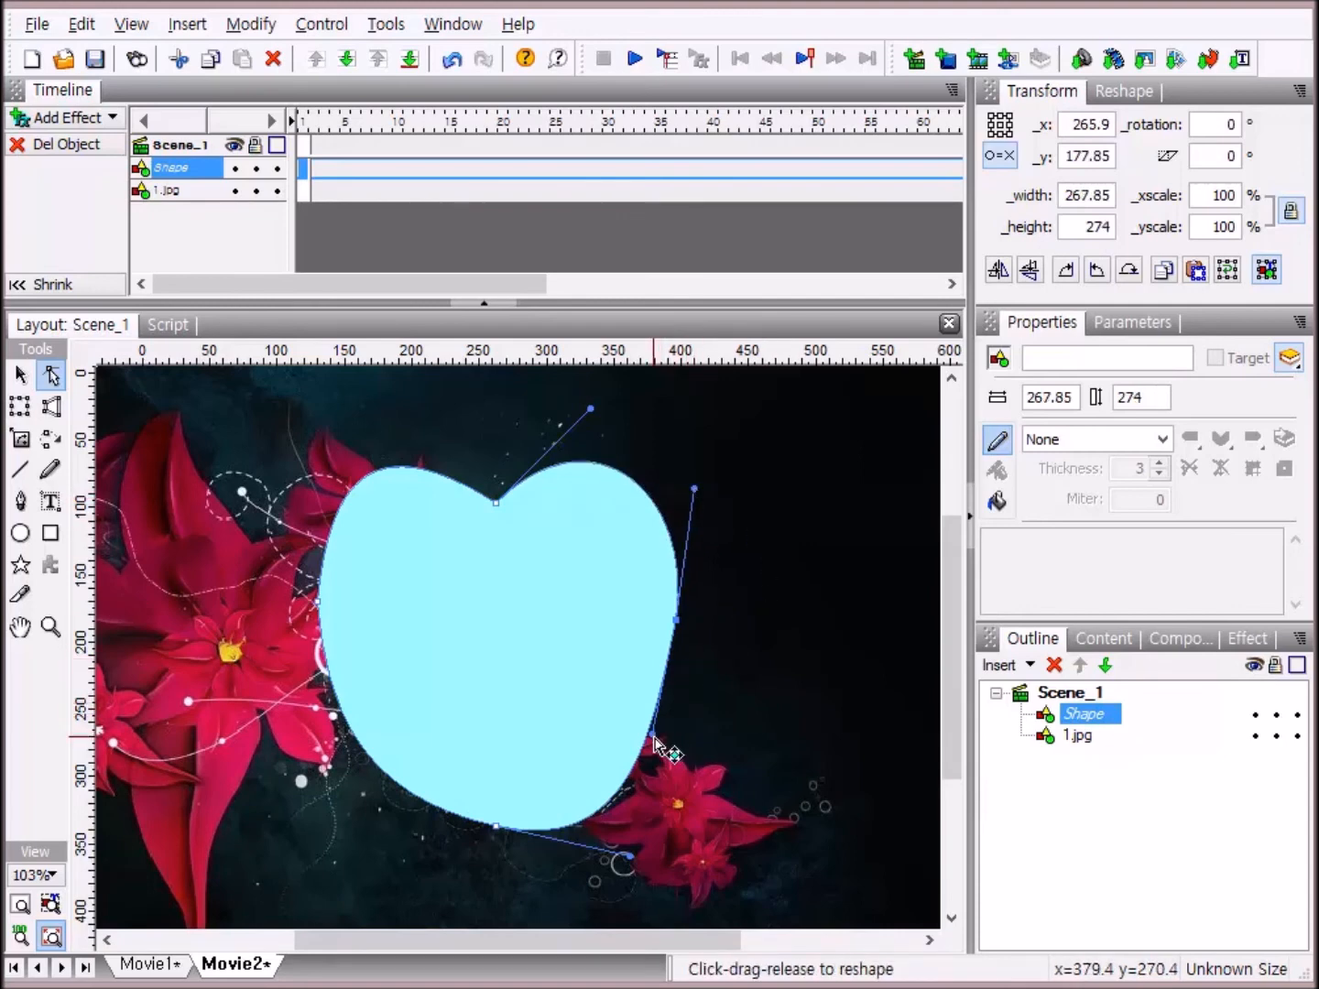
left_click_drag(664, 744, 664, 687)
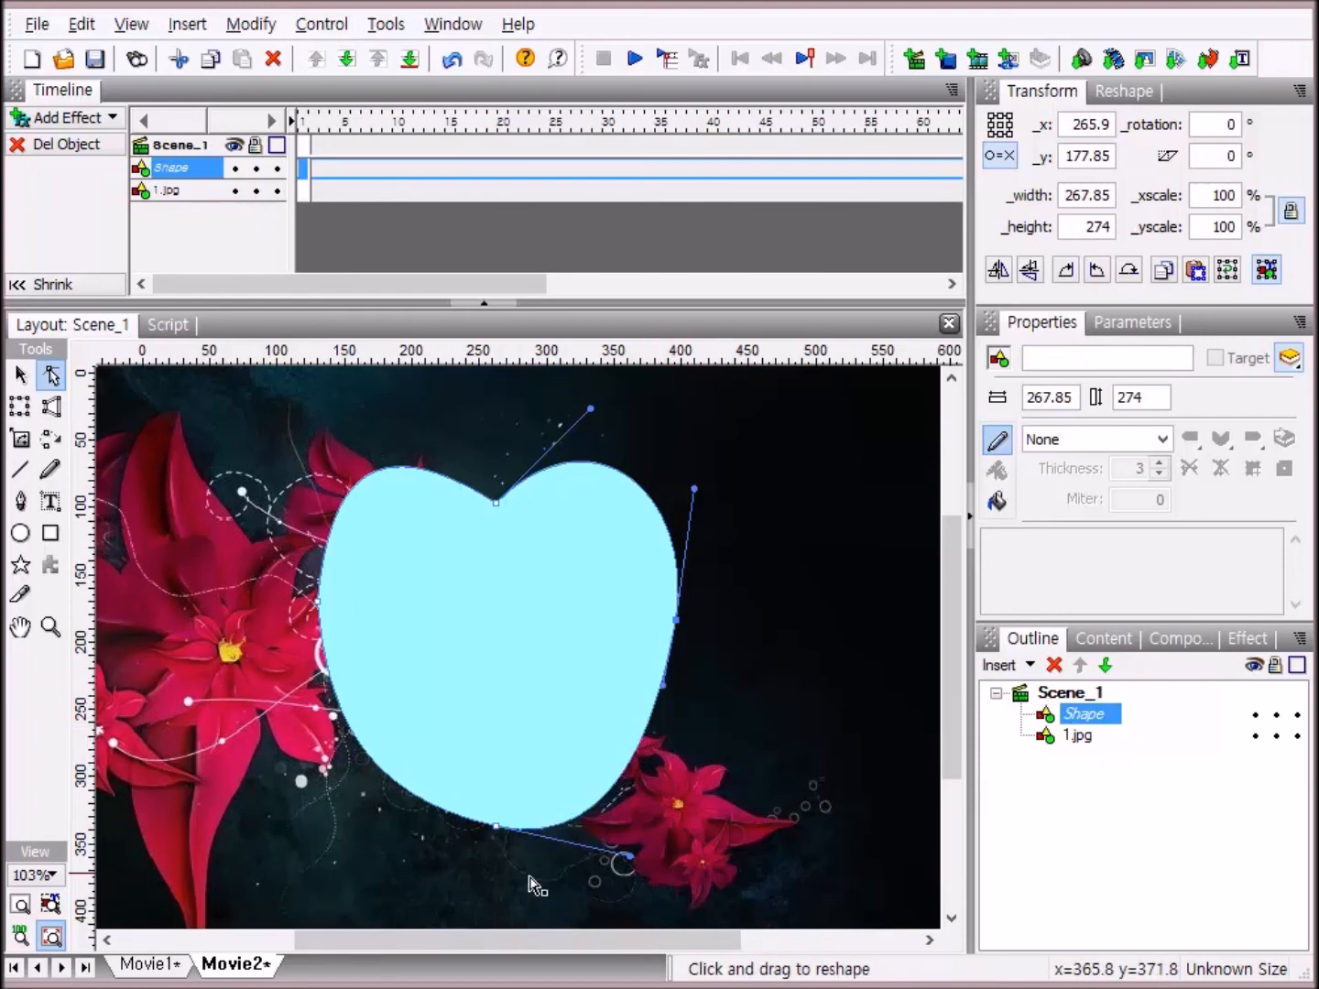
Shift the heart's bottom anchor slightly right and raise its right handle to form a pointed tip.
left_click(498, 828)
left_click_drag(499, 830, 522, 839)
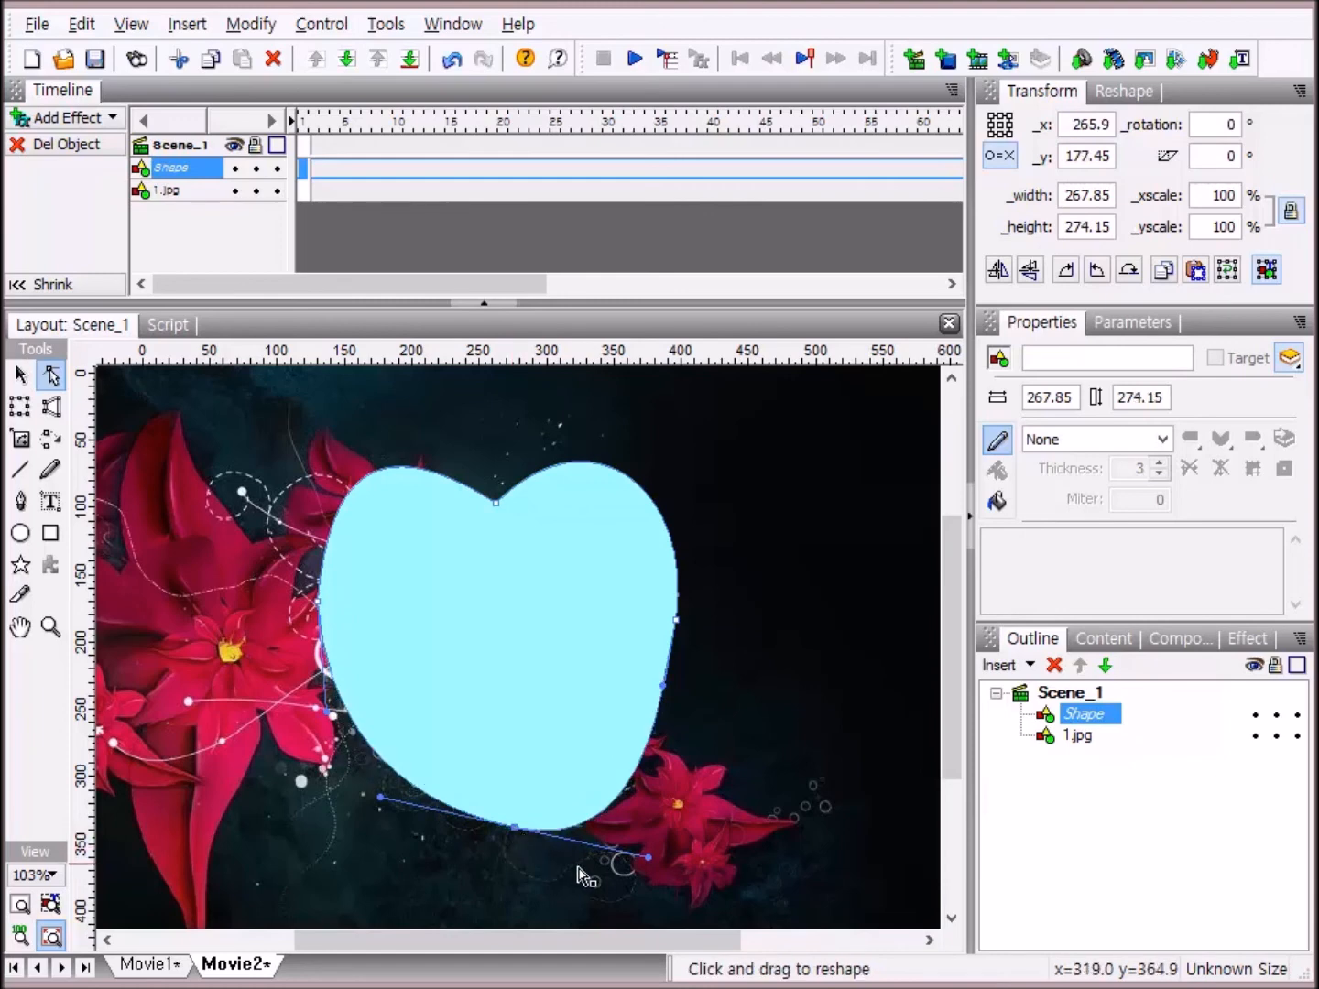
left_click_drag(647, 860, 644, 806)
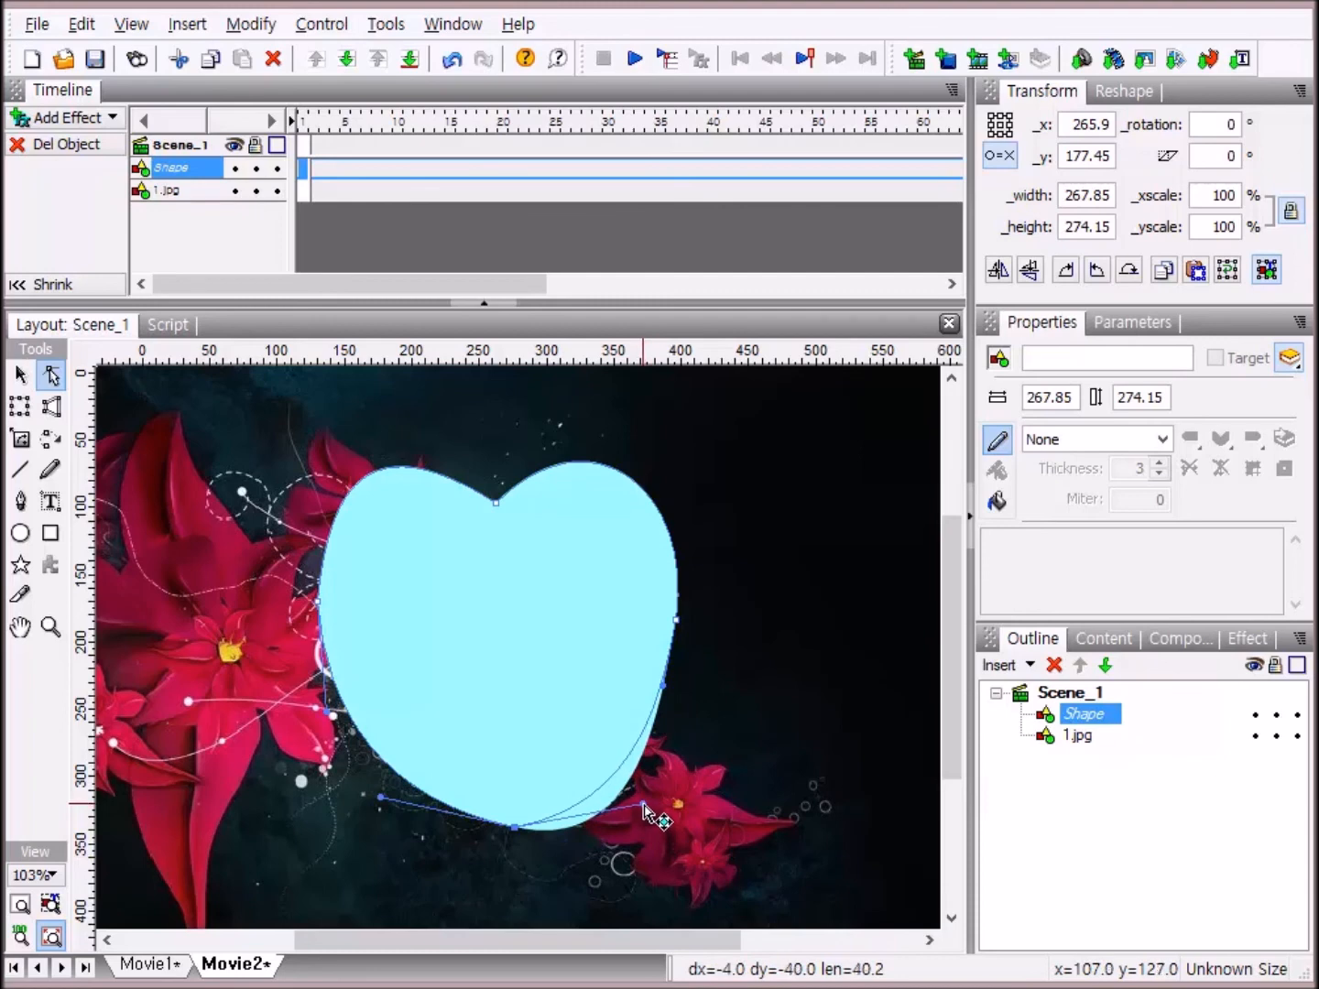
left_click_drag(645, 806, 645, 804)
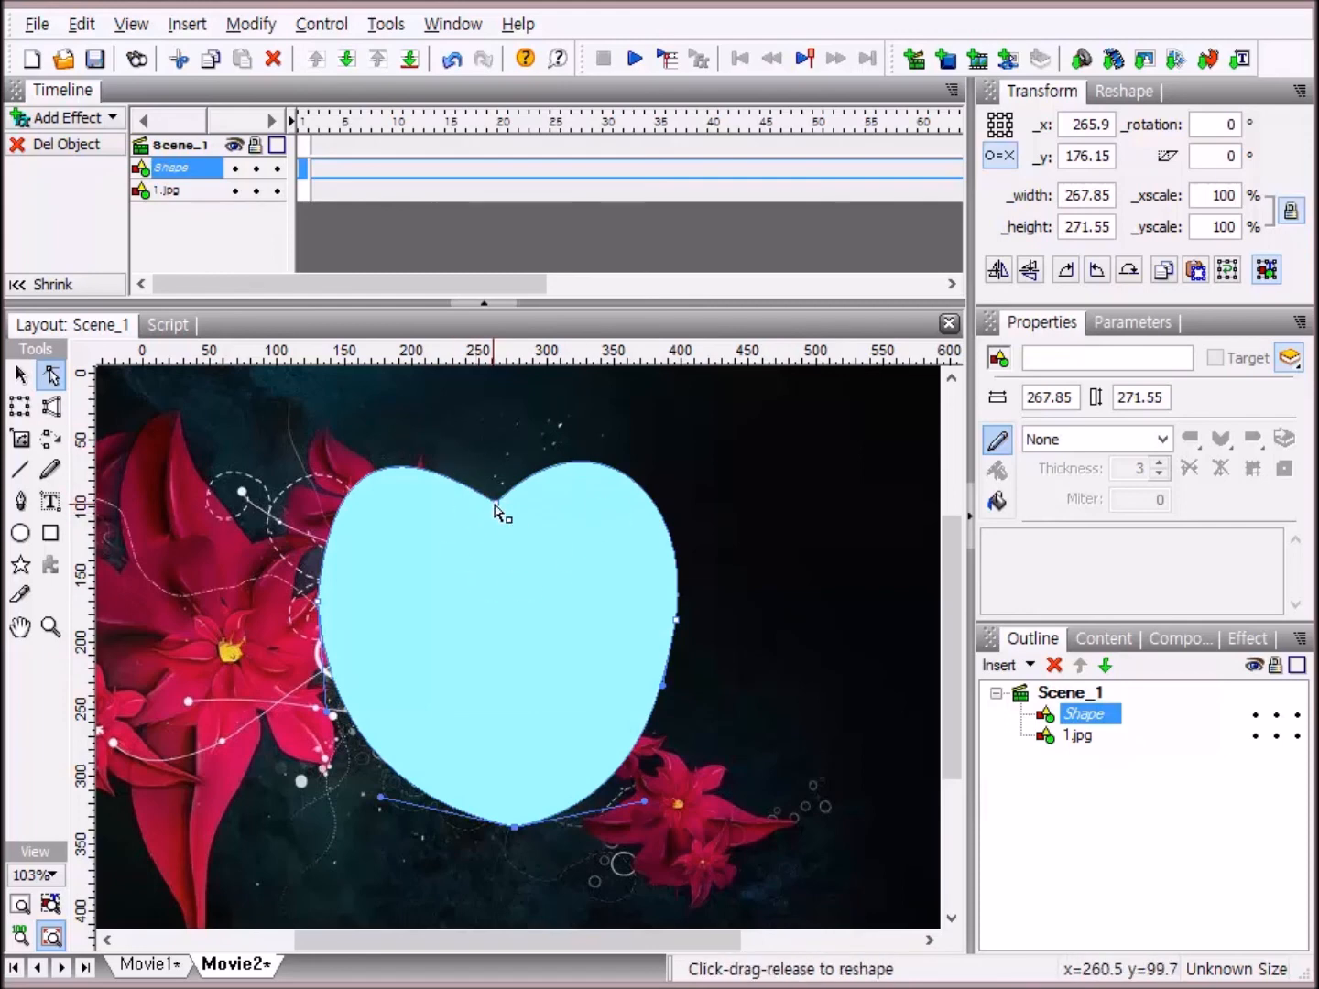
Lower the heart's notch anchor and steepen both of its handles, making the heart about 268 wide and 263 high.
left_click_drag(495, 512, 510, 542)
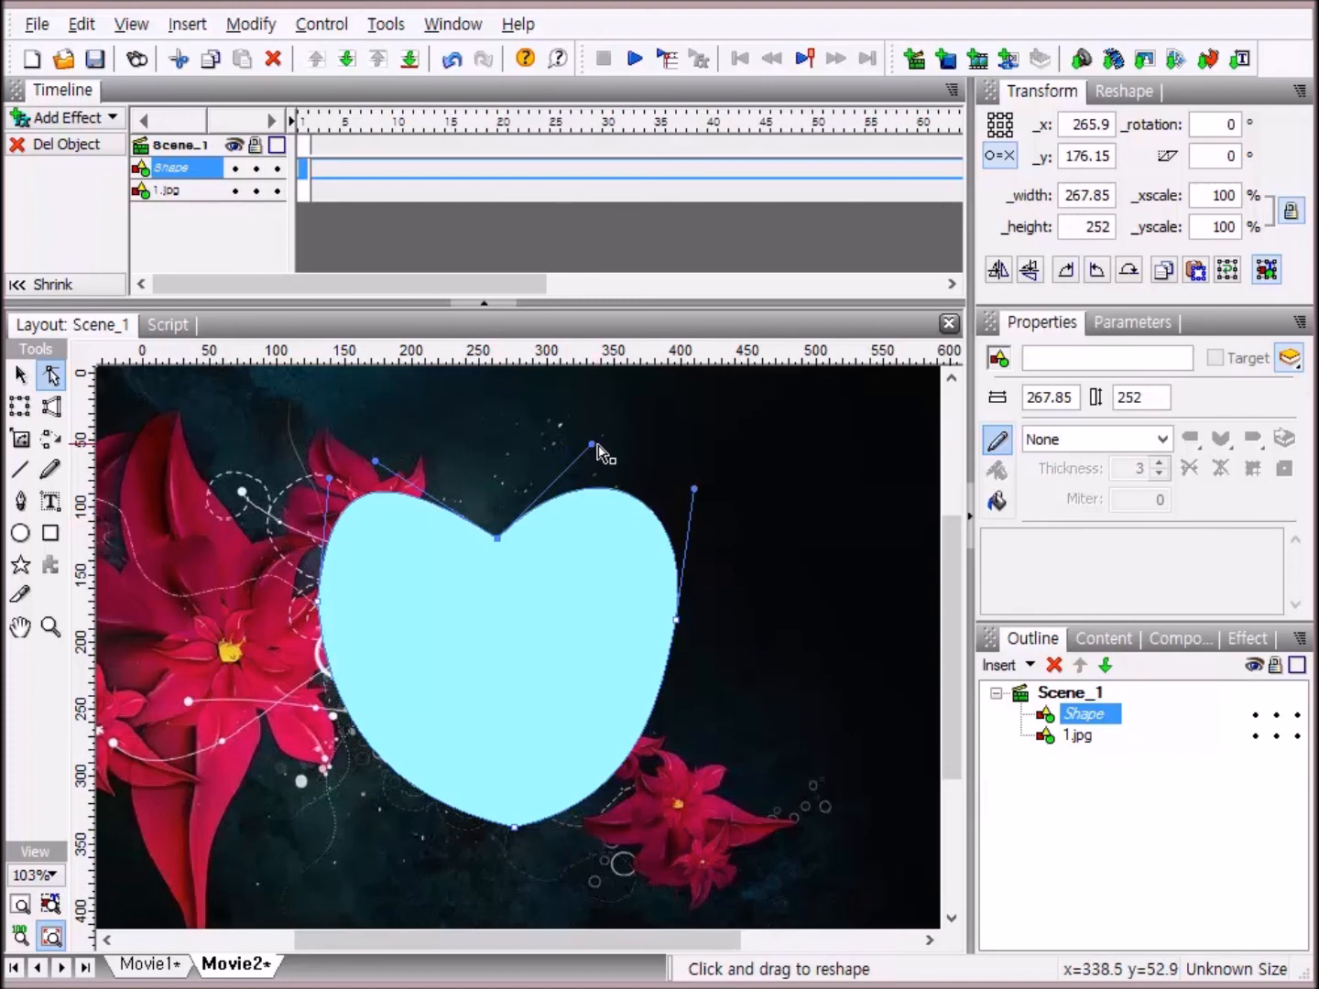
left_click_drag(592, 443, 571, 412)
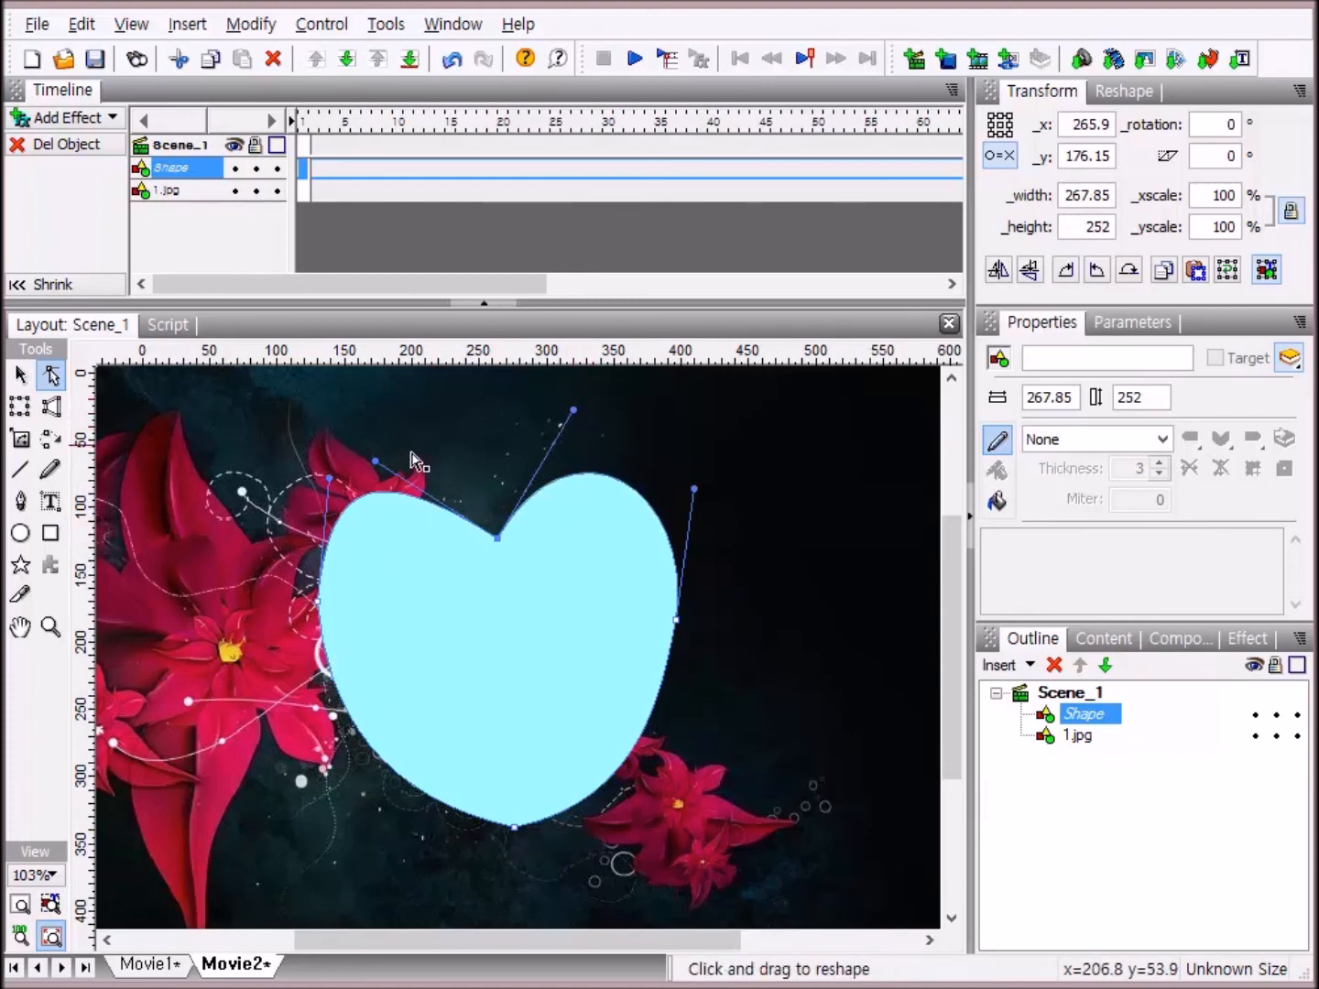
left_click_drag(377, 463, 414, 436)
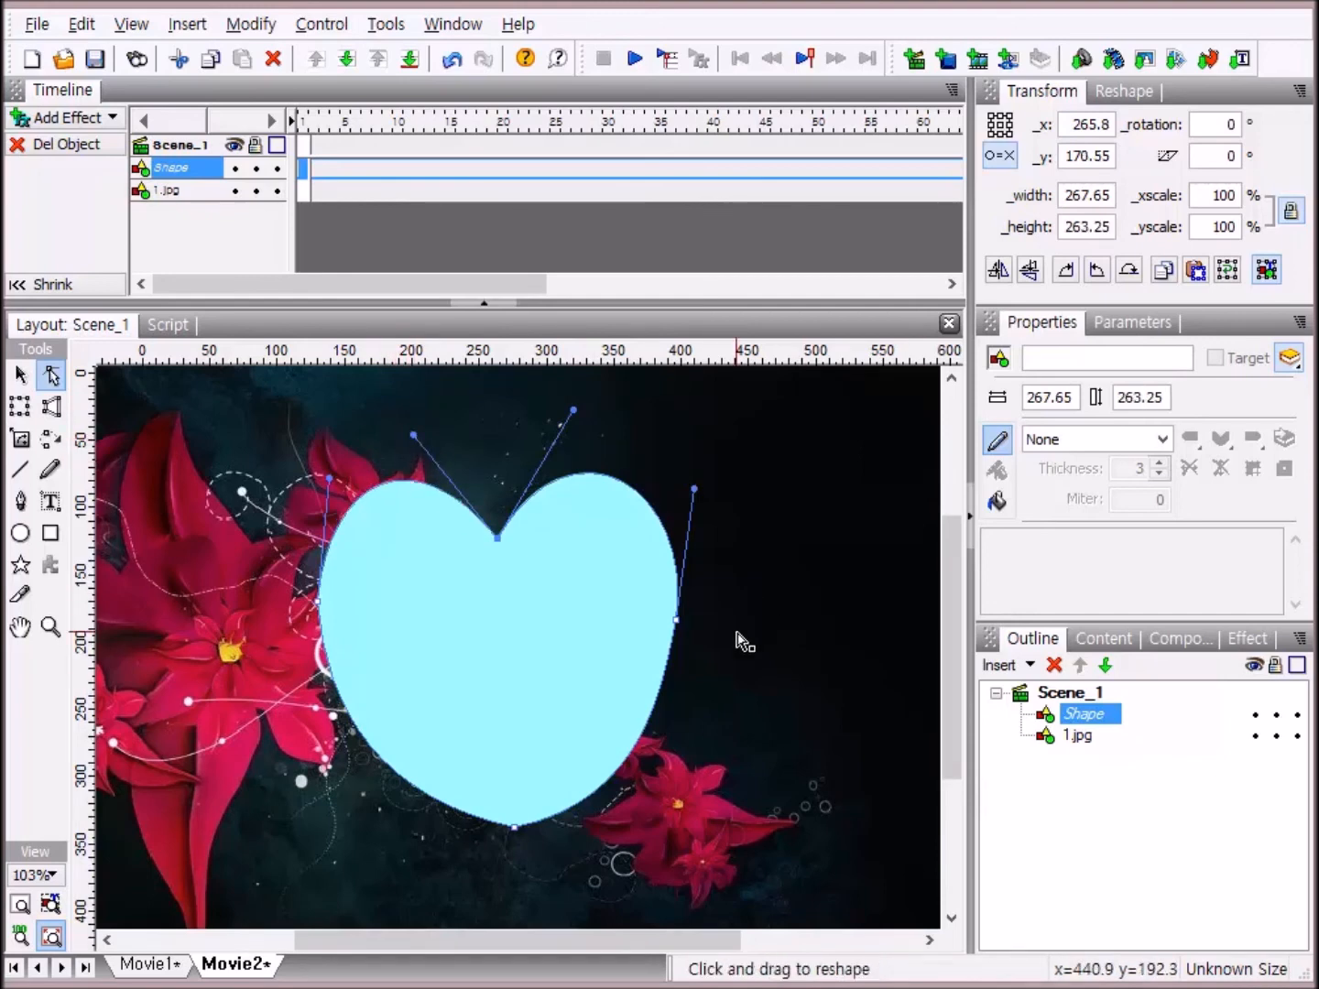
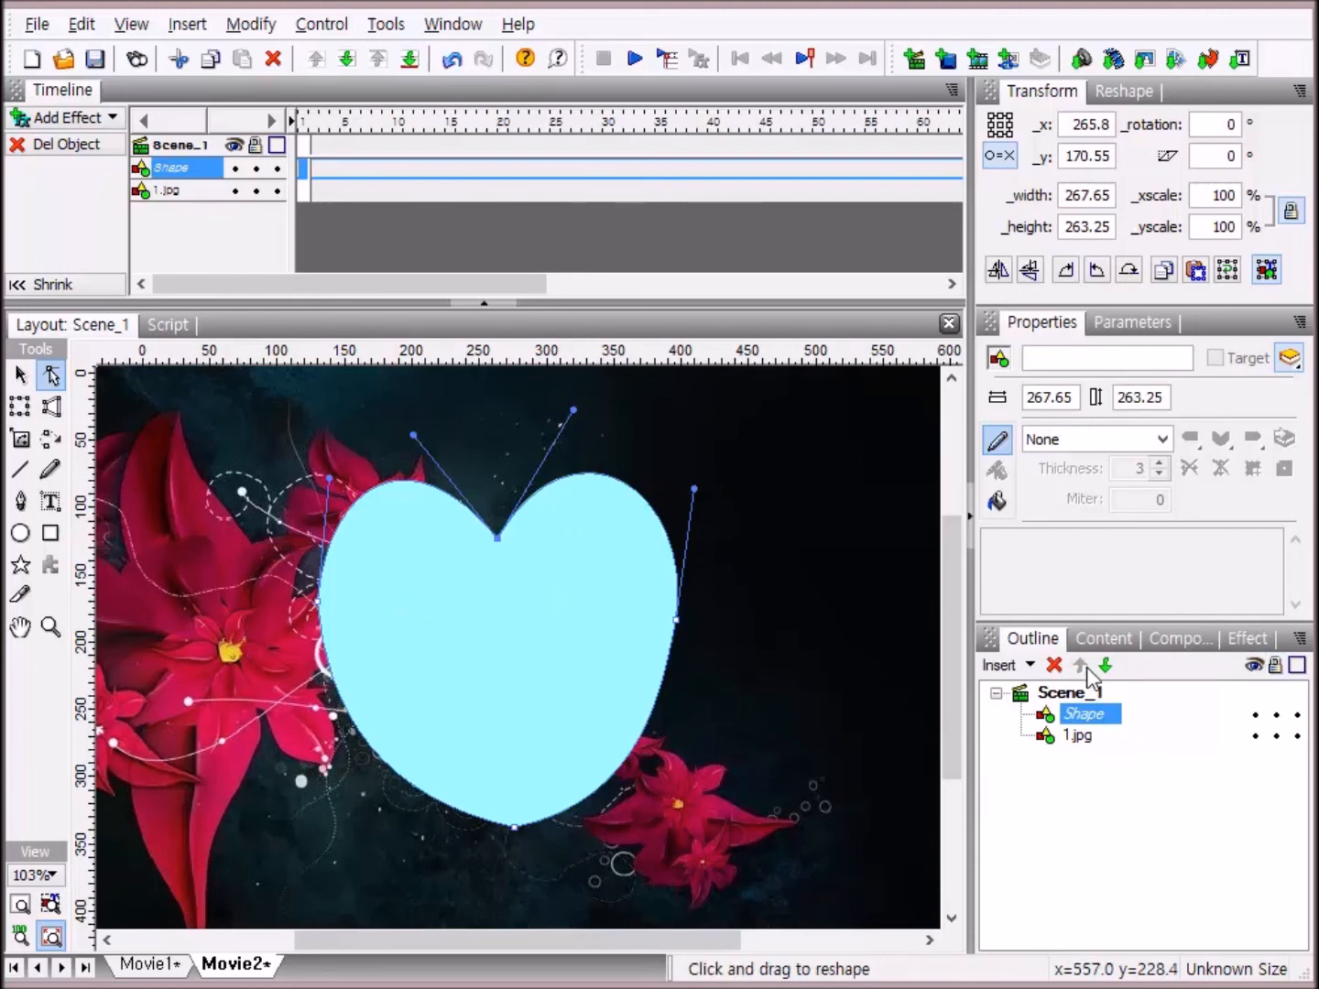
Group the heart and 1.jpg as a Shape, making the overlapped regions empty.
left_click(1077, 736, "ctrl")
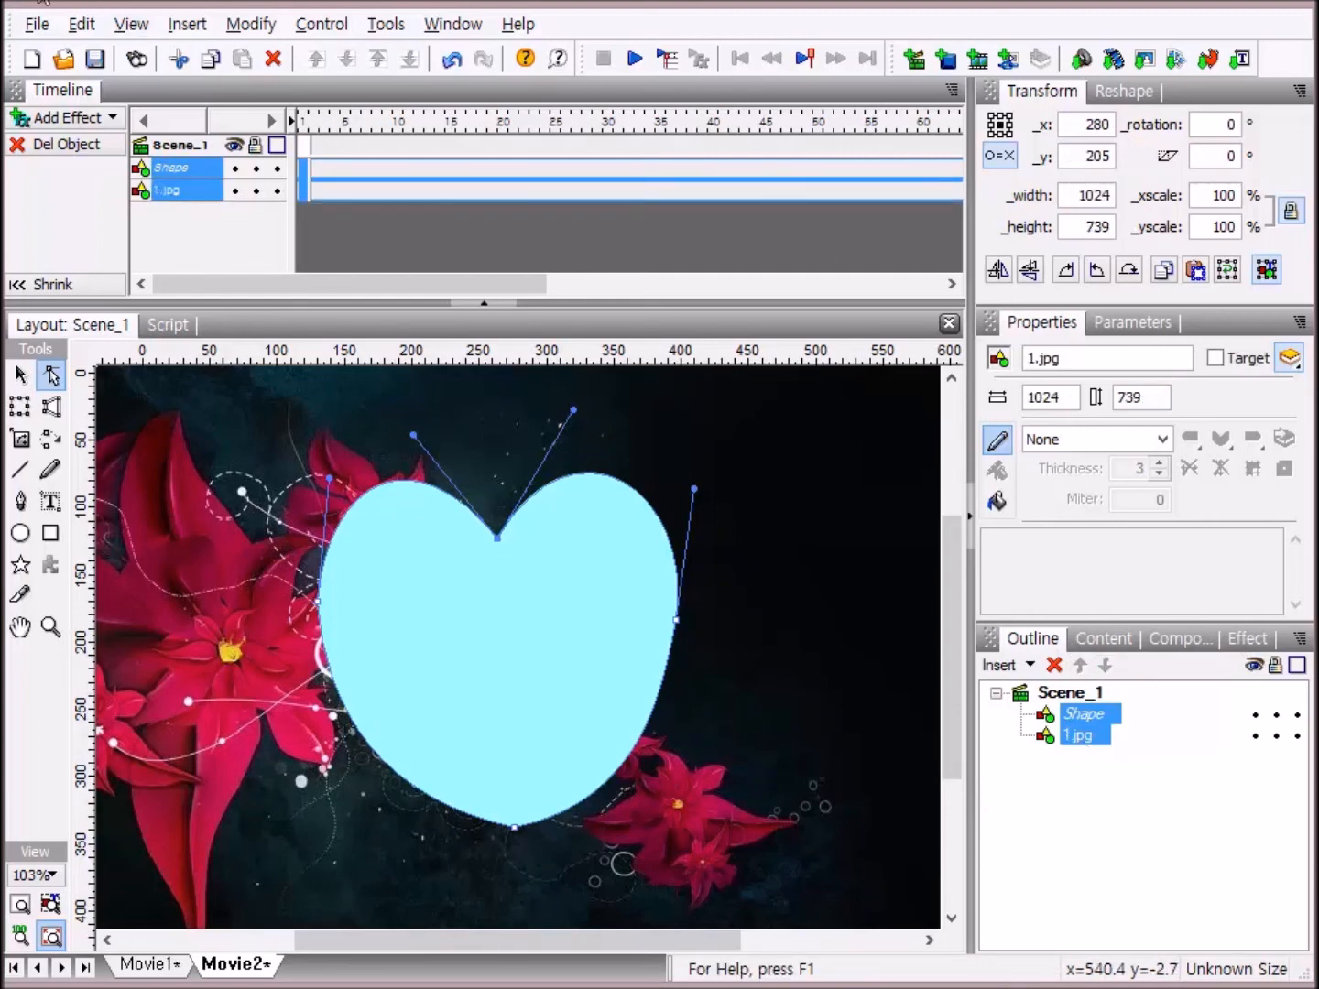
left_click(251, 24)
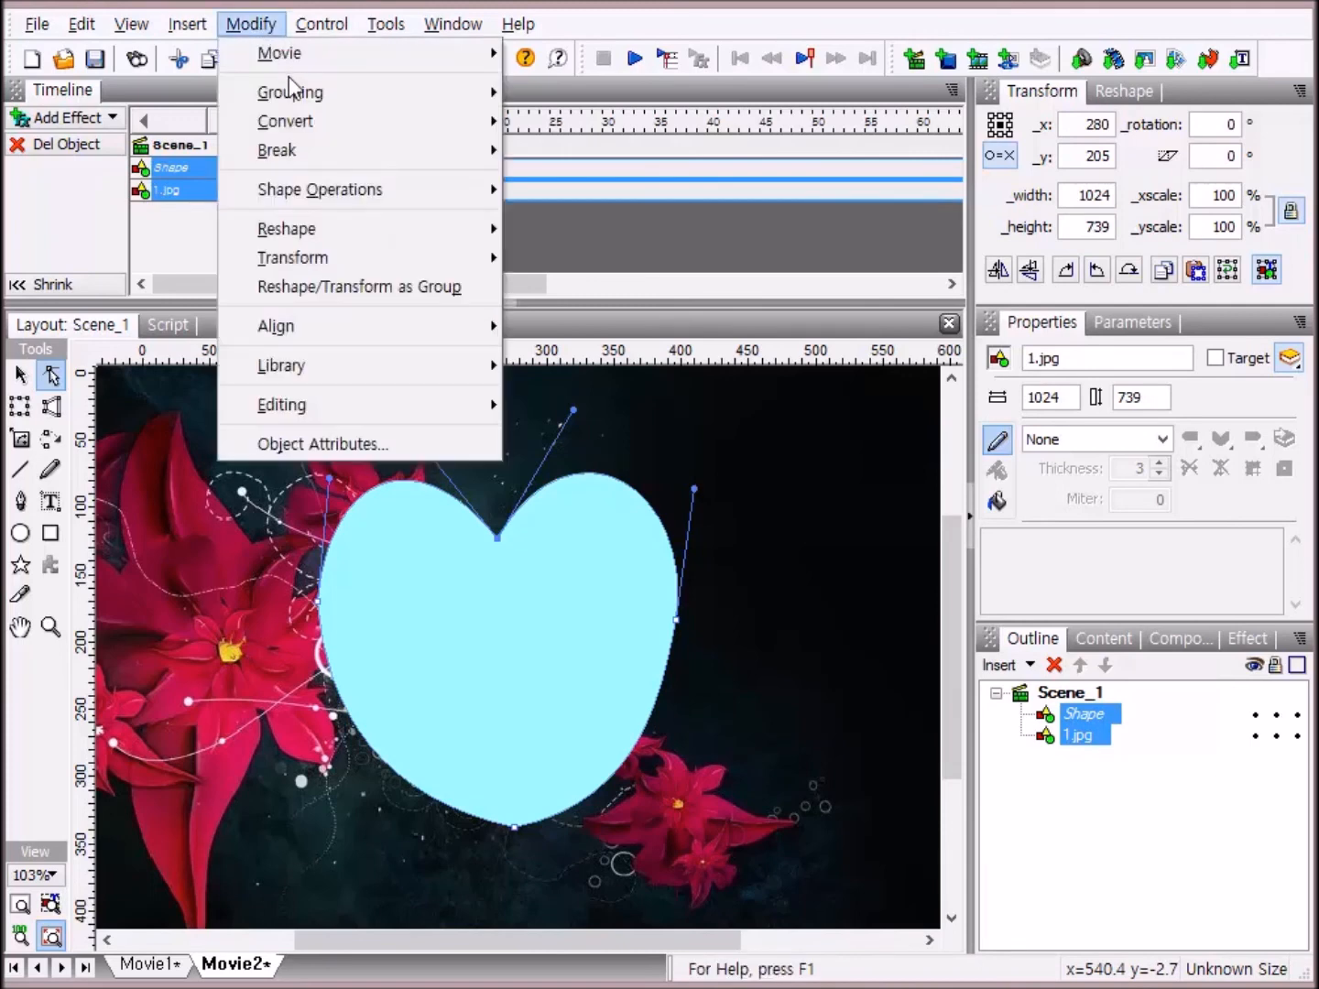
mouse_move(294, 100)
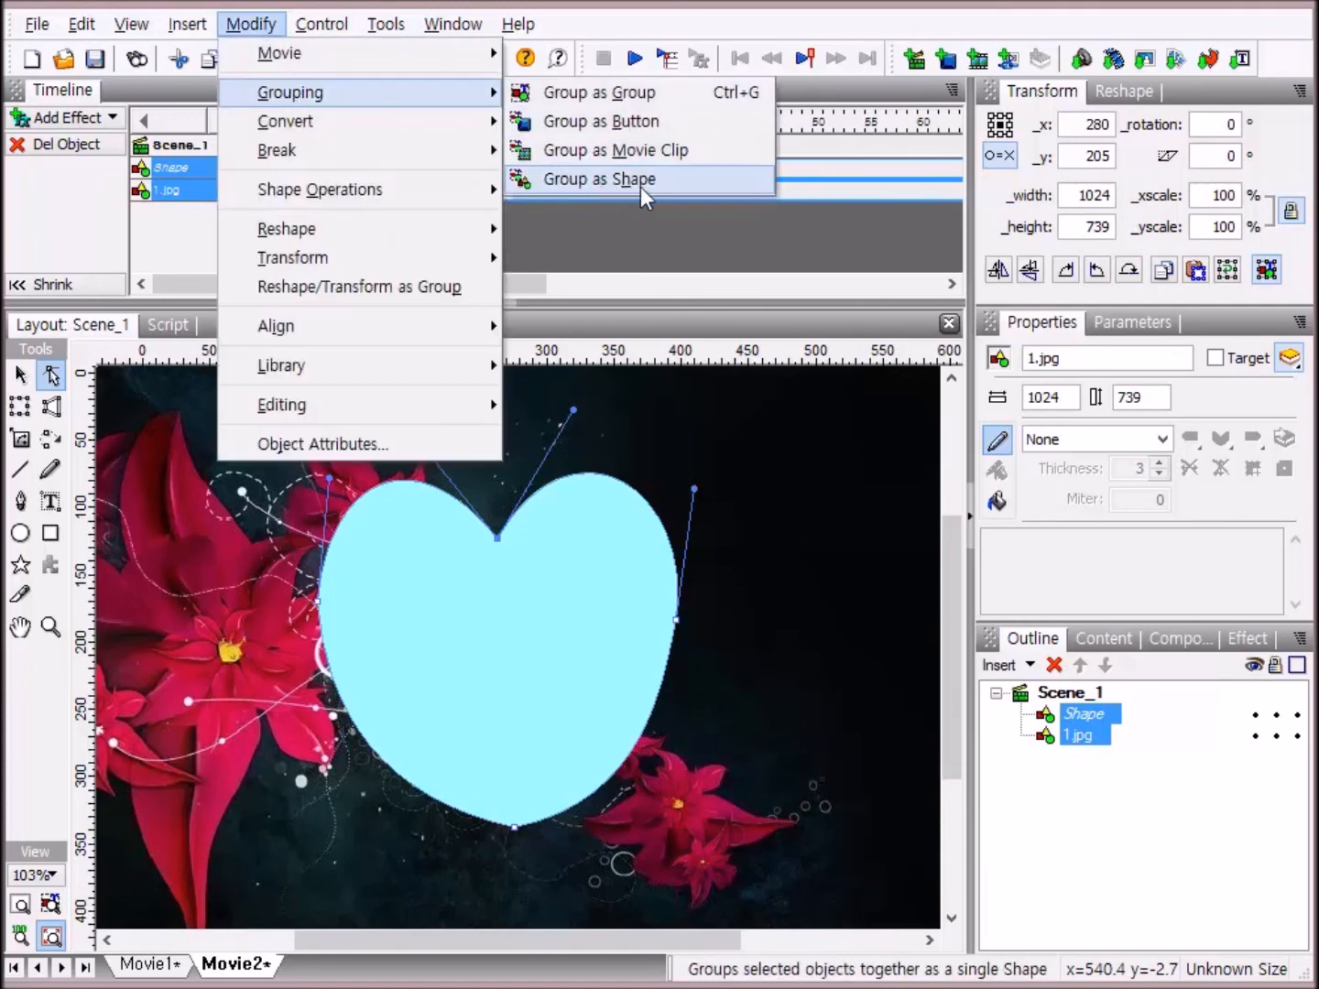
left_click(698, 185)
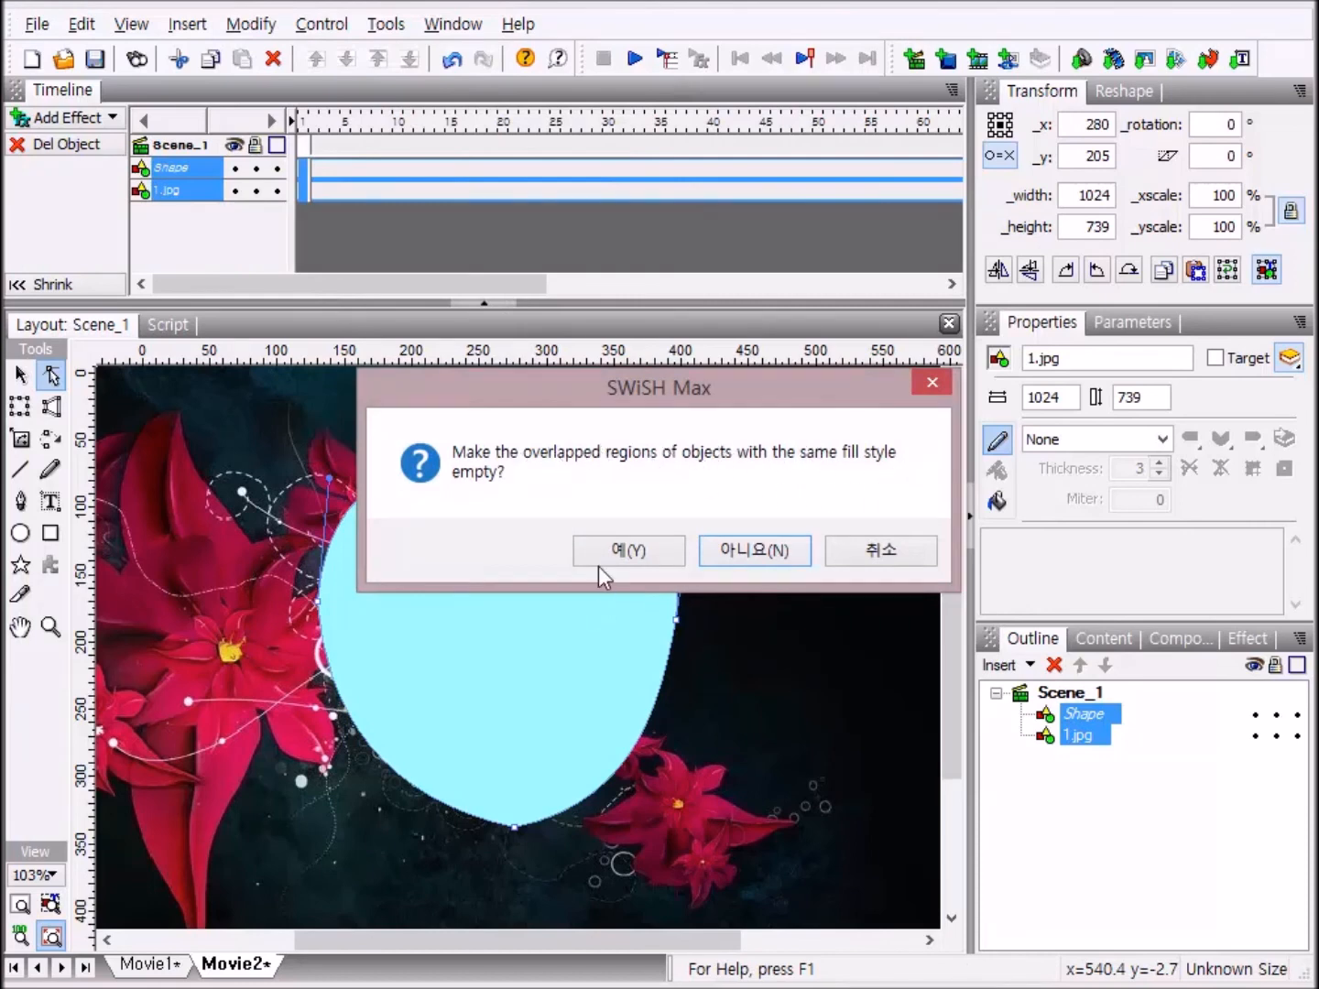
left_click(629, 552)
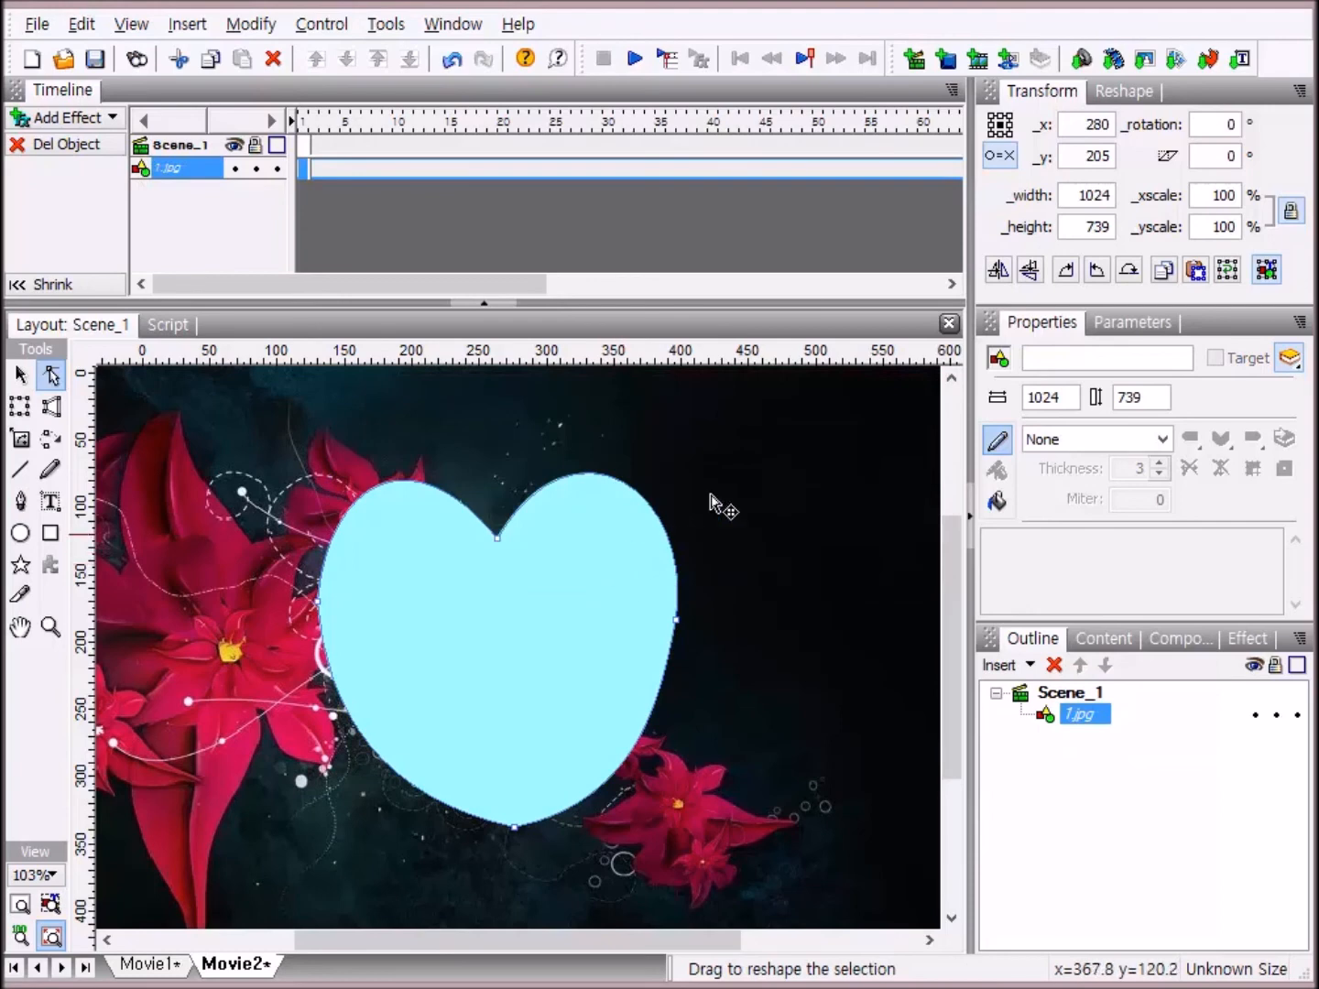
Change the grouped shape's fill to Solid and then back to Image so the heart is cut out of 1.jpg.
left_click(998, 504)
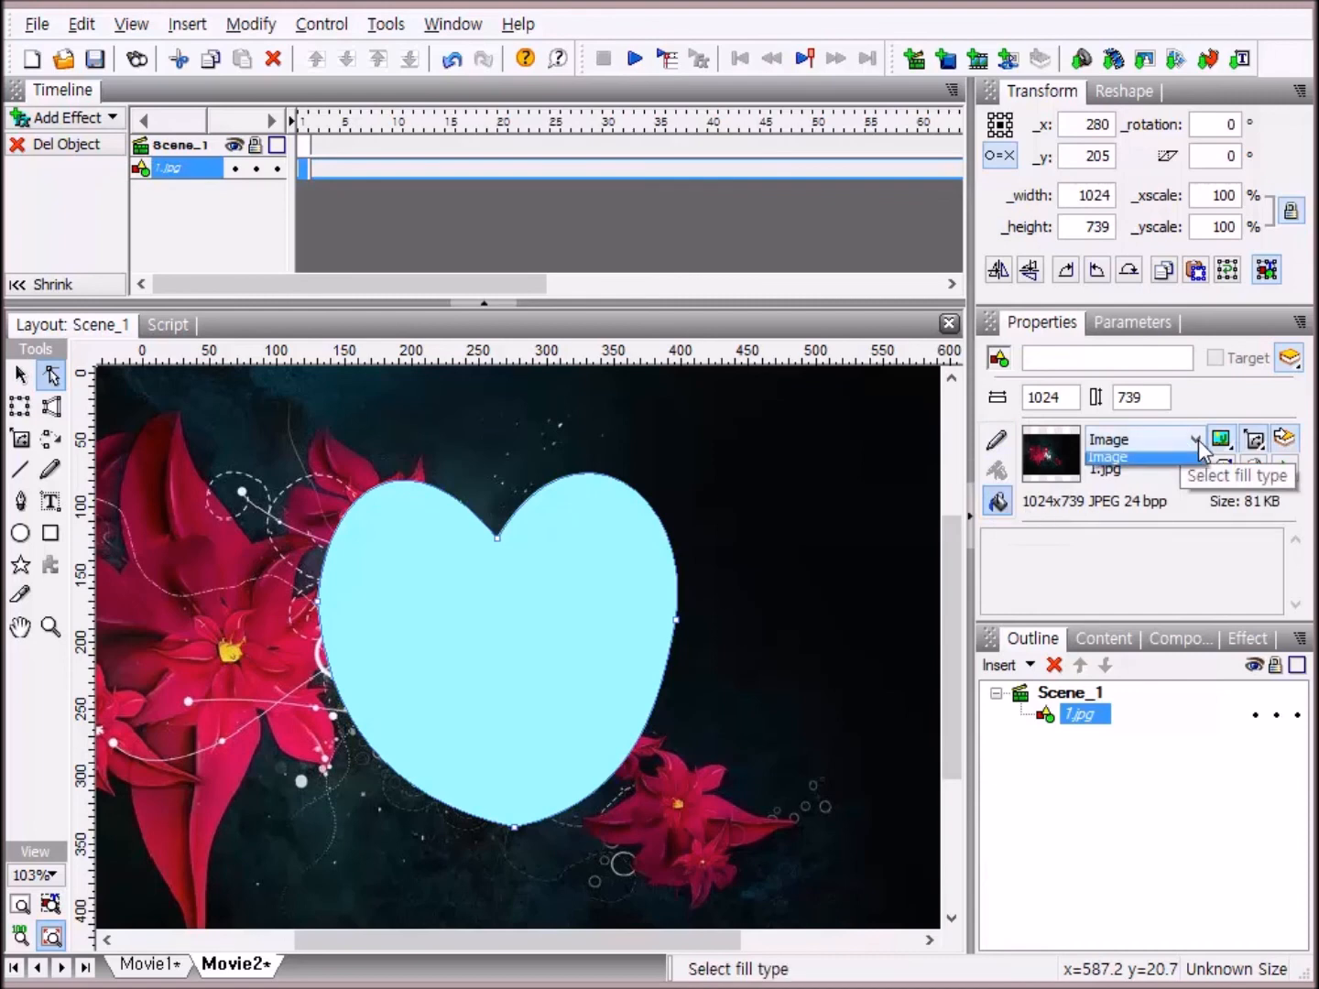
left_click(1197, 441)
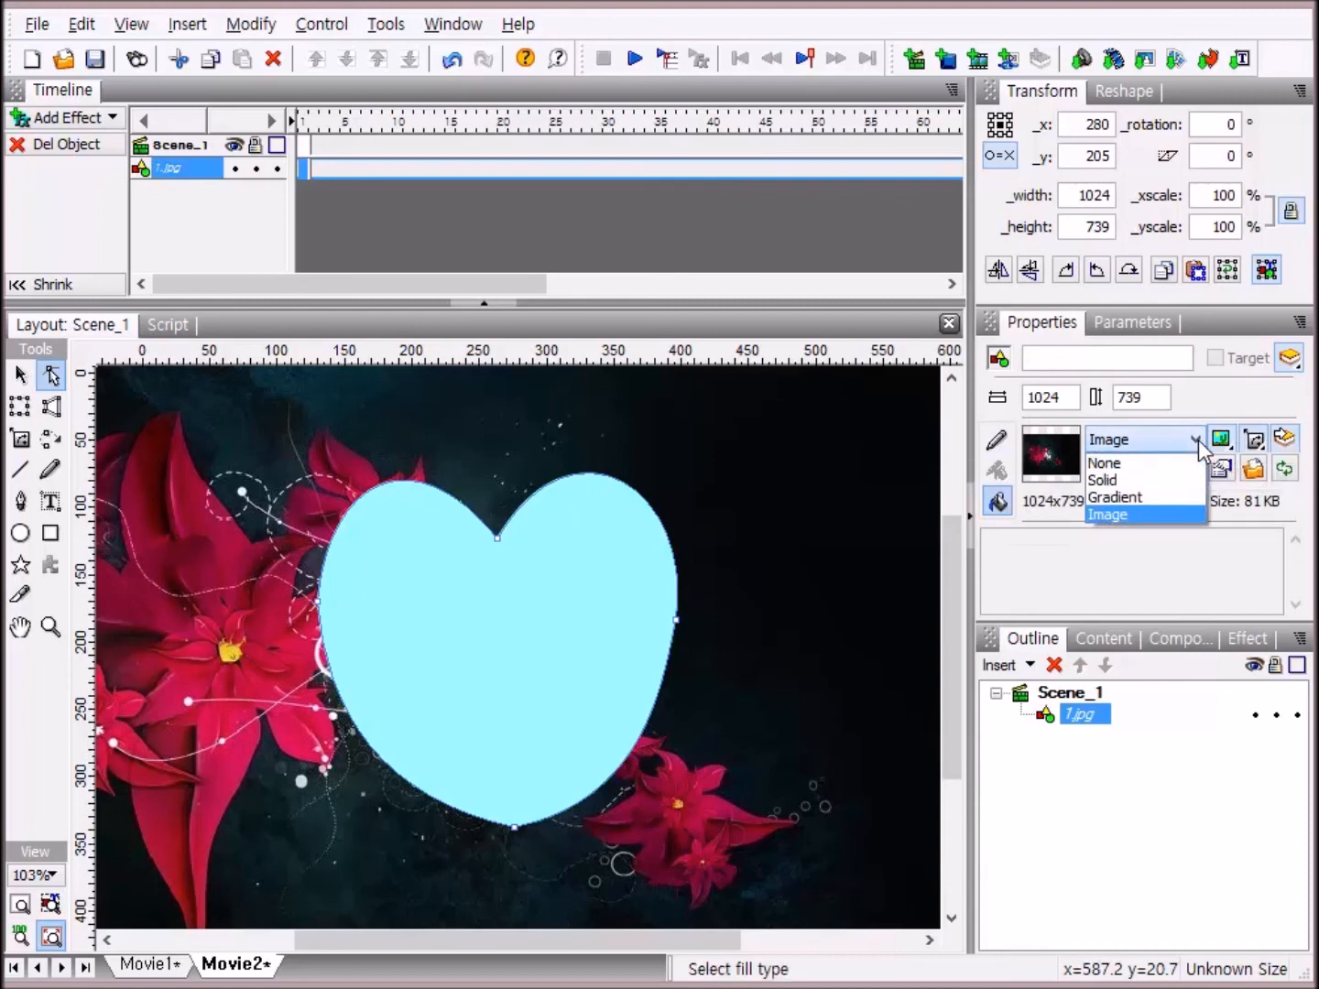
left_click(1129, 482)
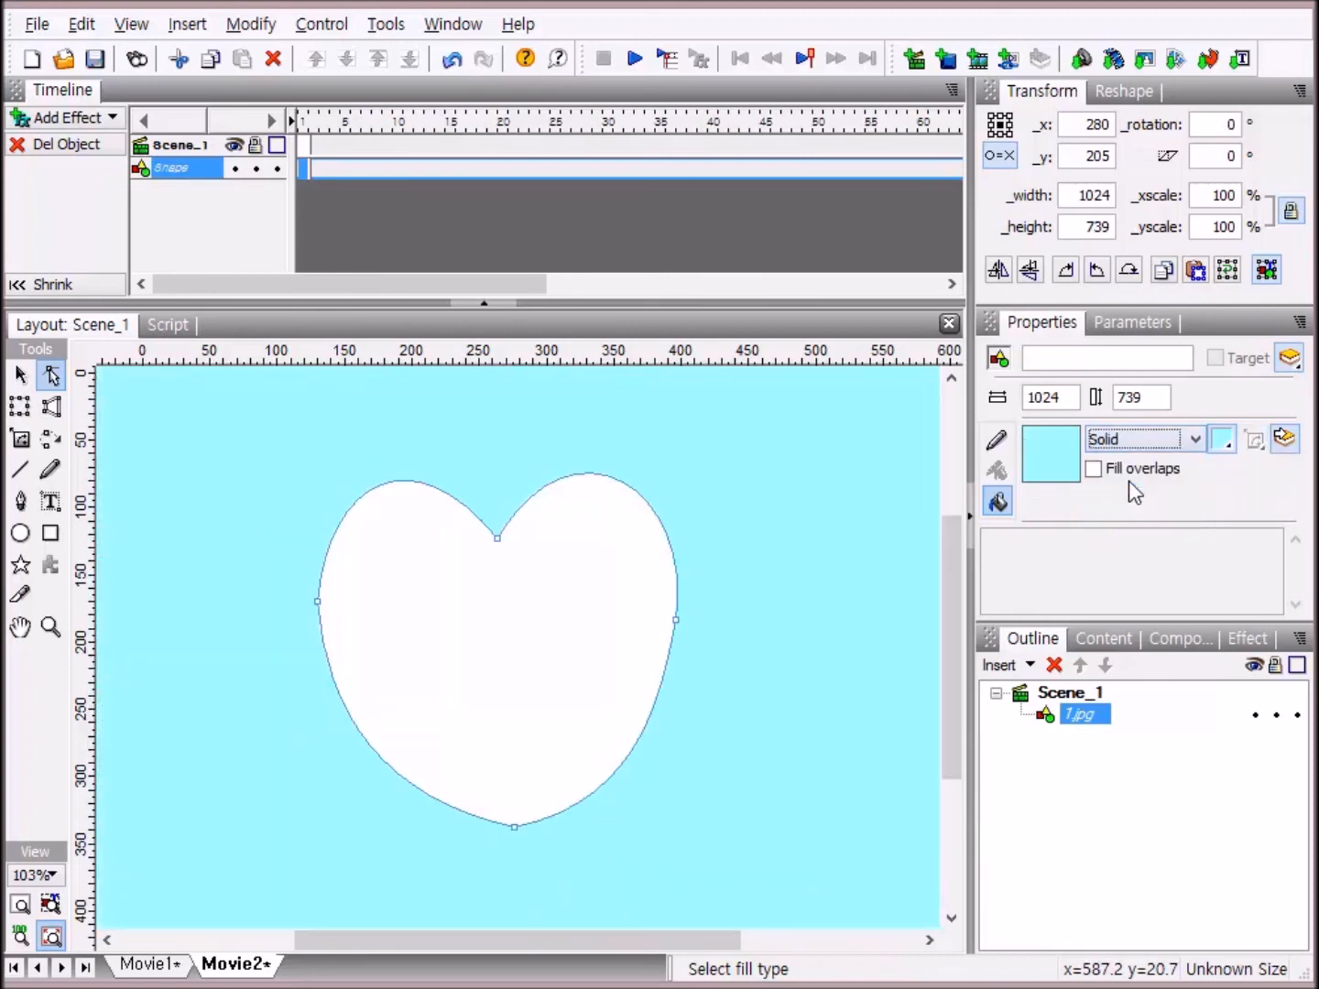
left_click(1196, 439)
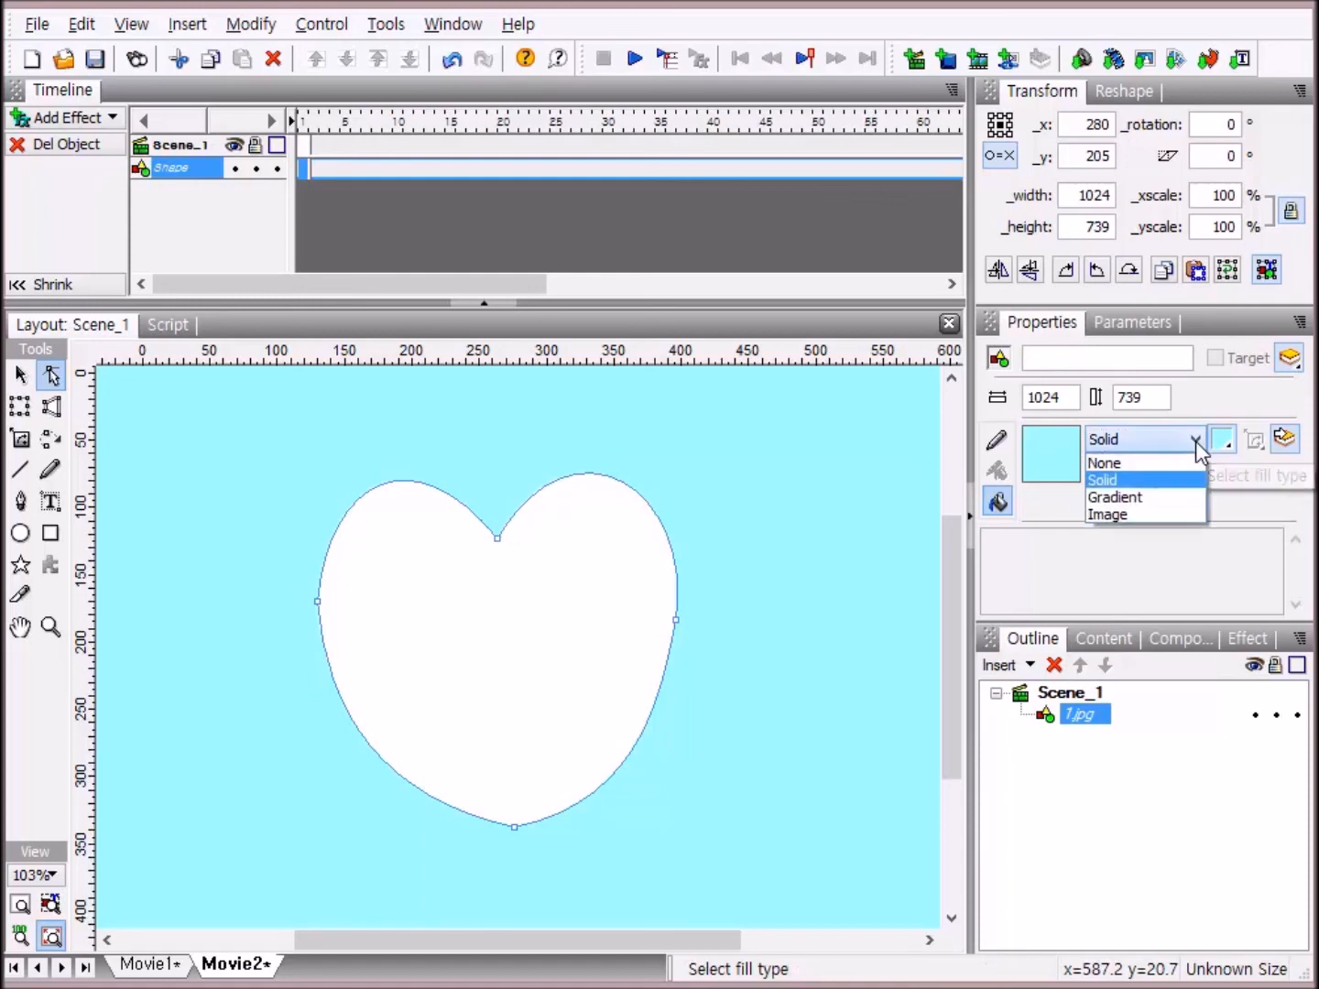
left_click(1153, 515)
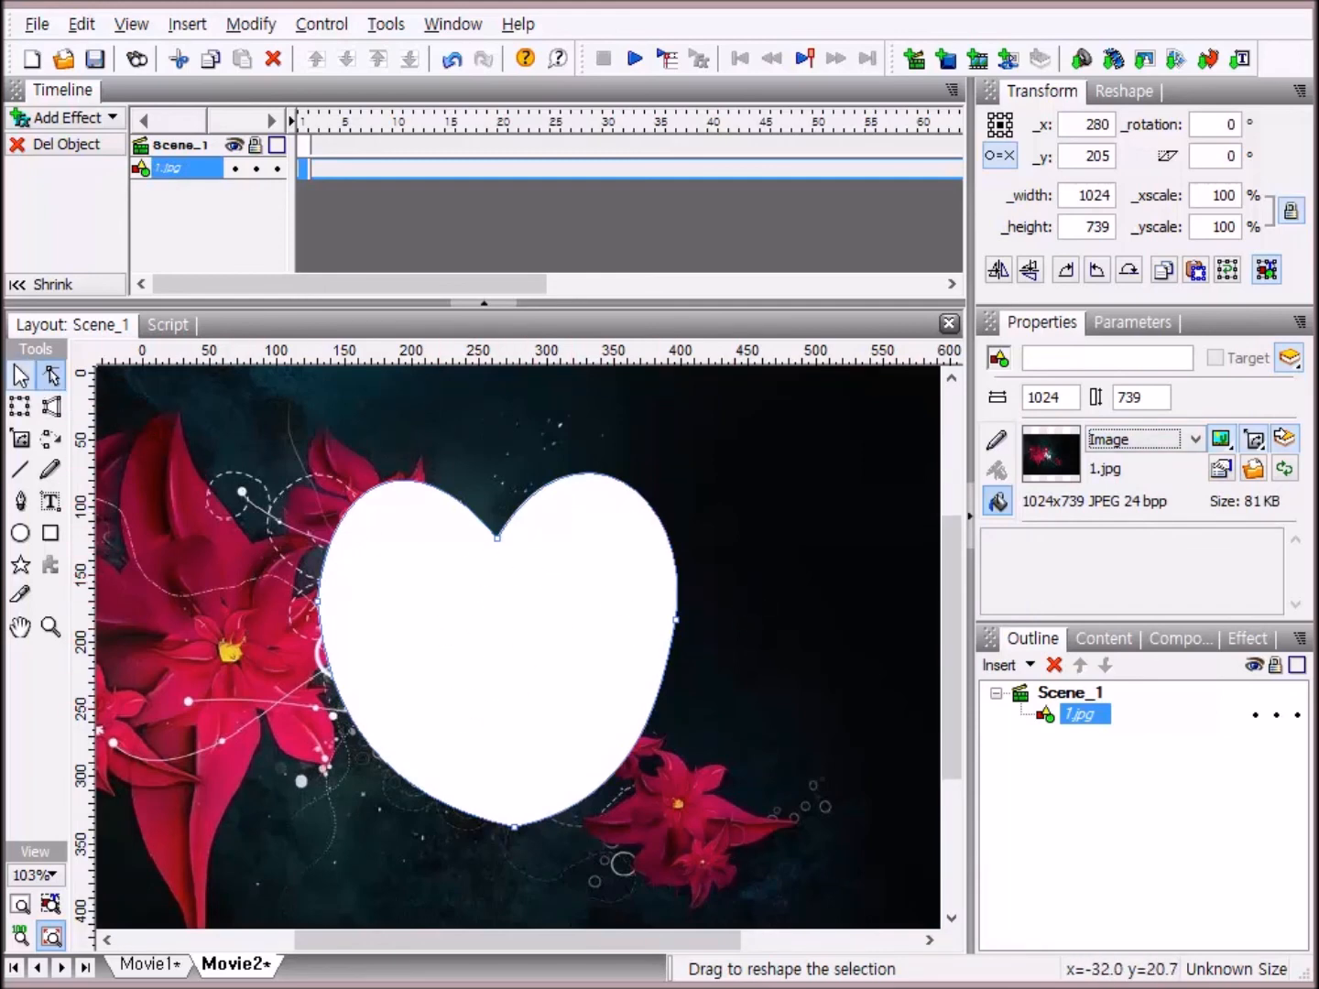
Move the photo with the heart-shaped hole to about x 315, y 182.
left_click(22, 377)
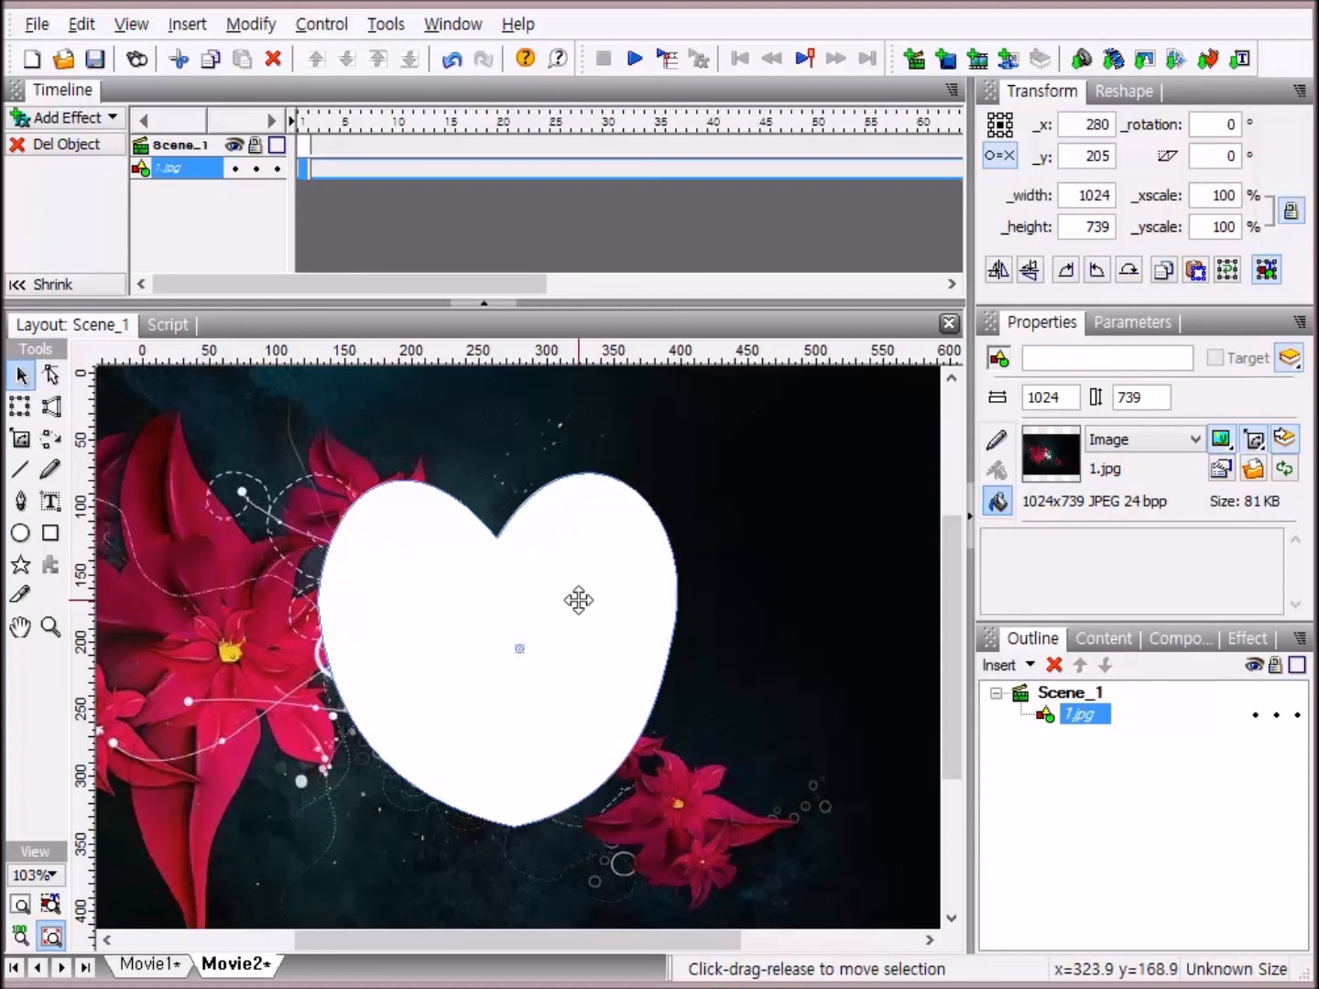
left_click_drag(495, 611, 589, 573)
left_click_drag(716, 565, 694, 598)
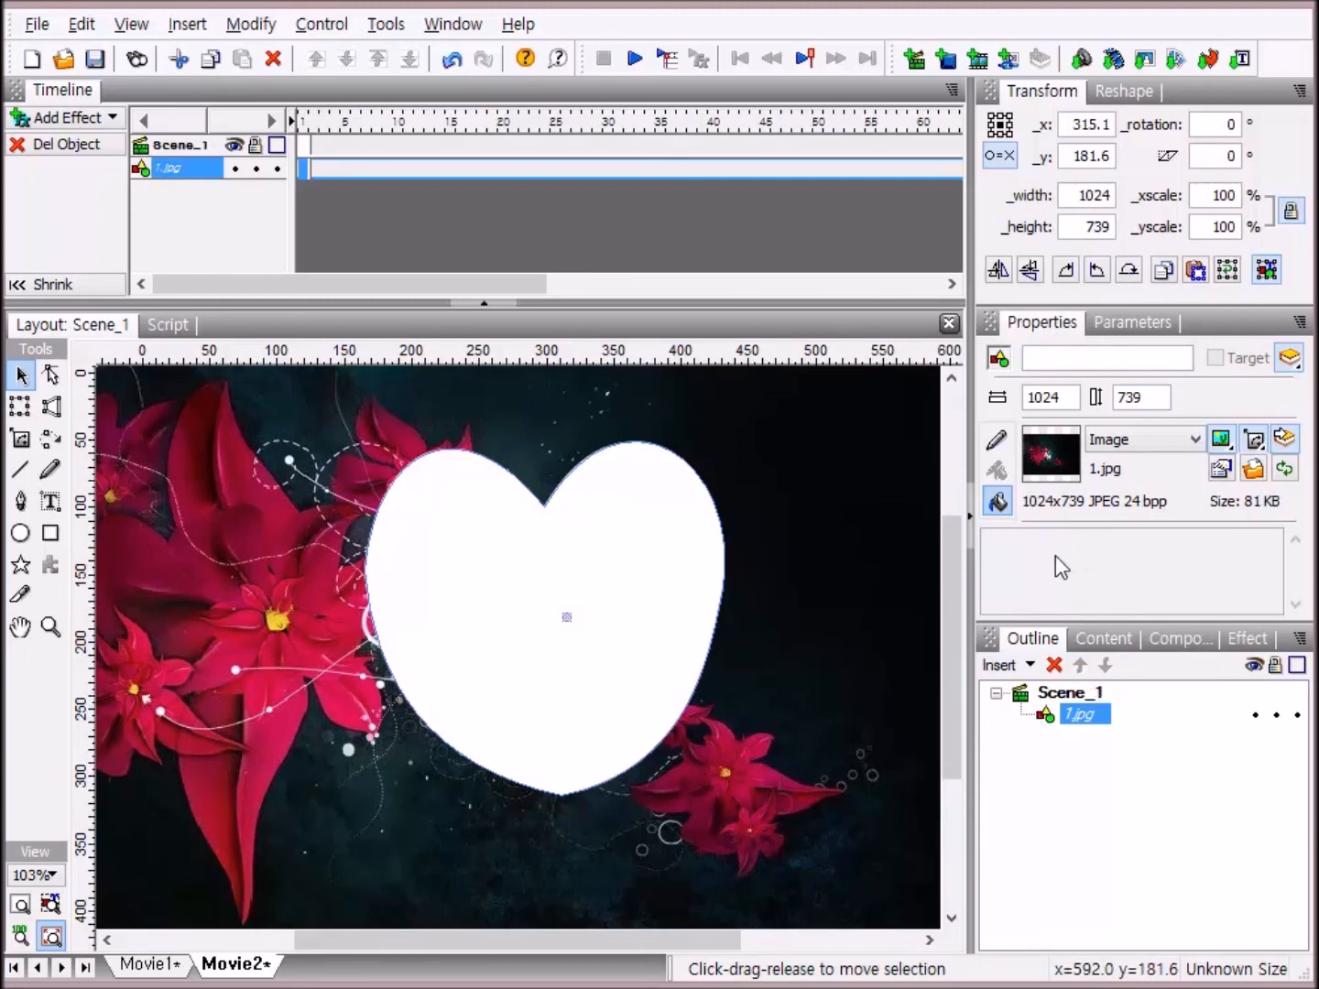
Ungroup the cut-out photo into separate heart and background shapes.
left_click(999, 501)
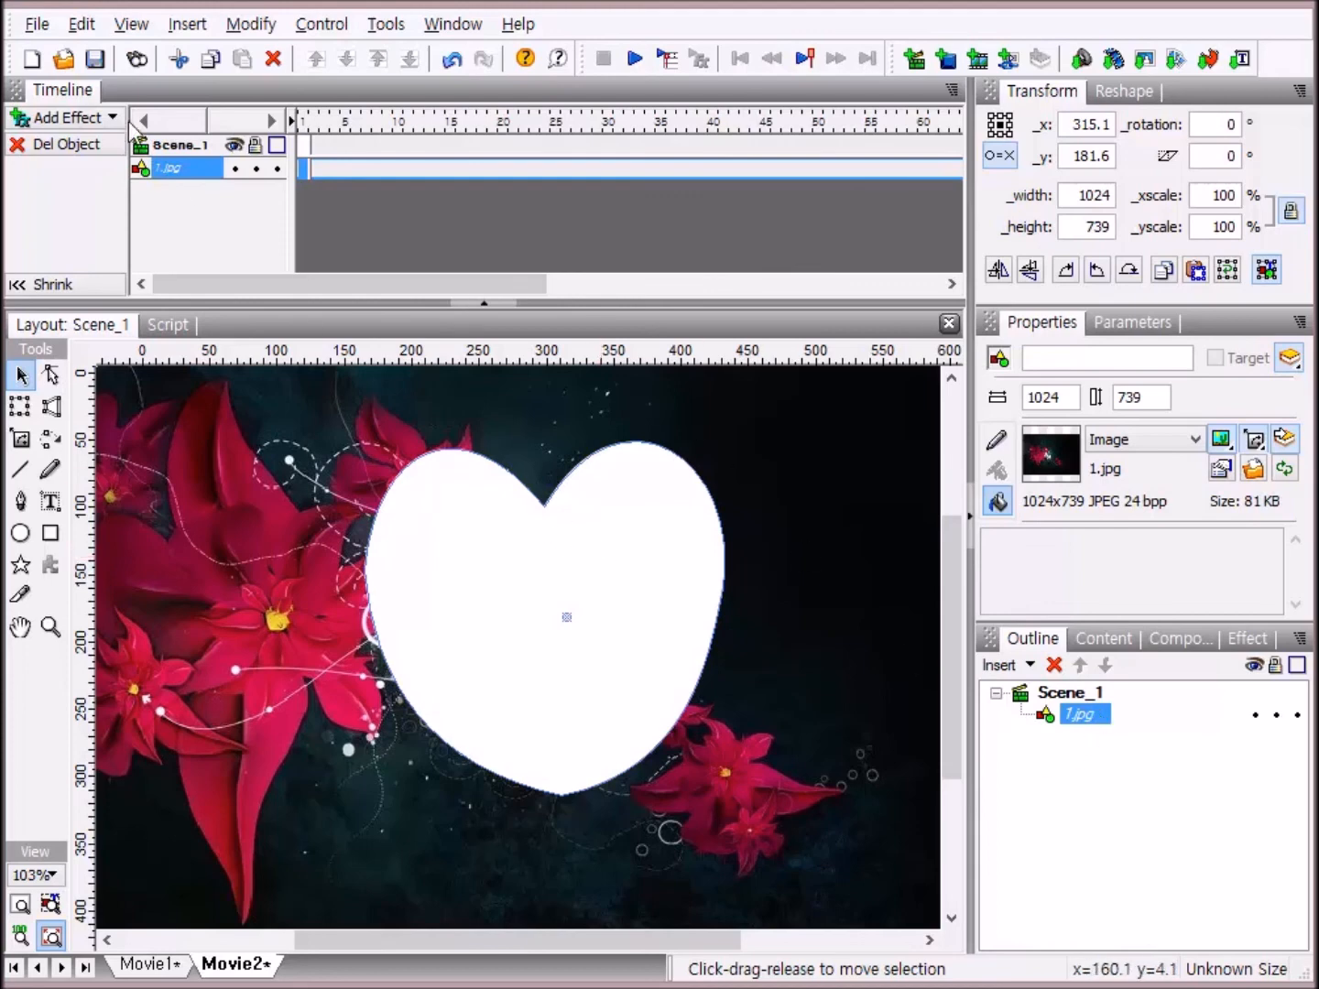
left_click(256, 28)
mouse_move(279, 92)
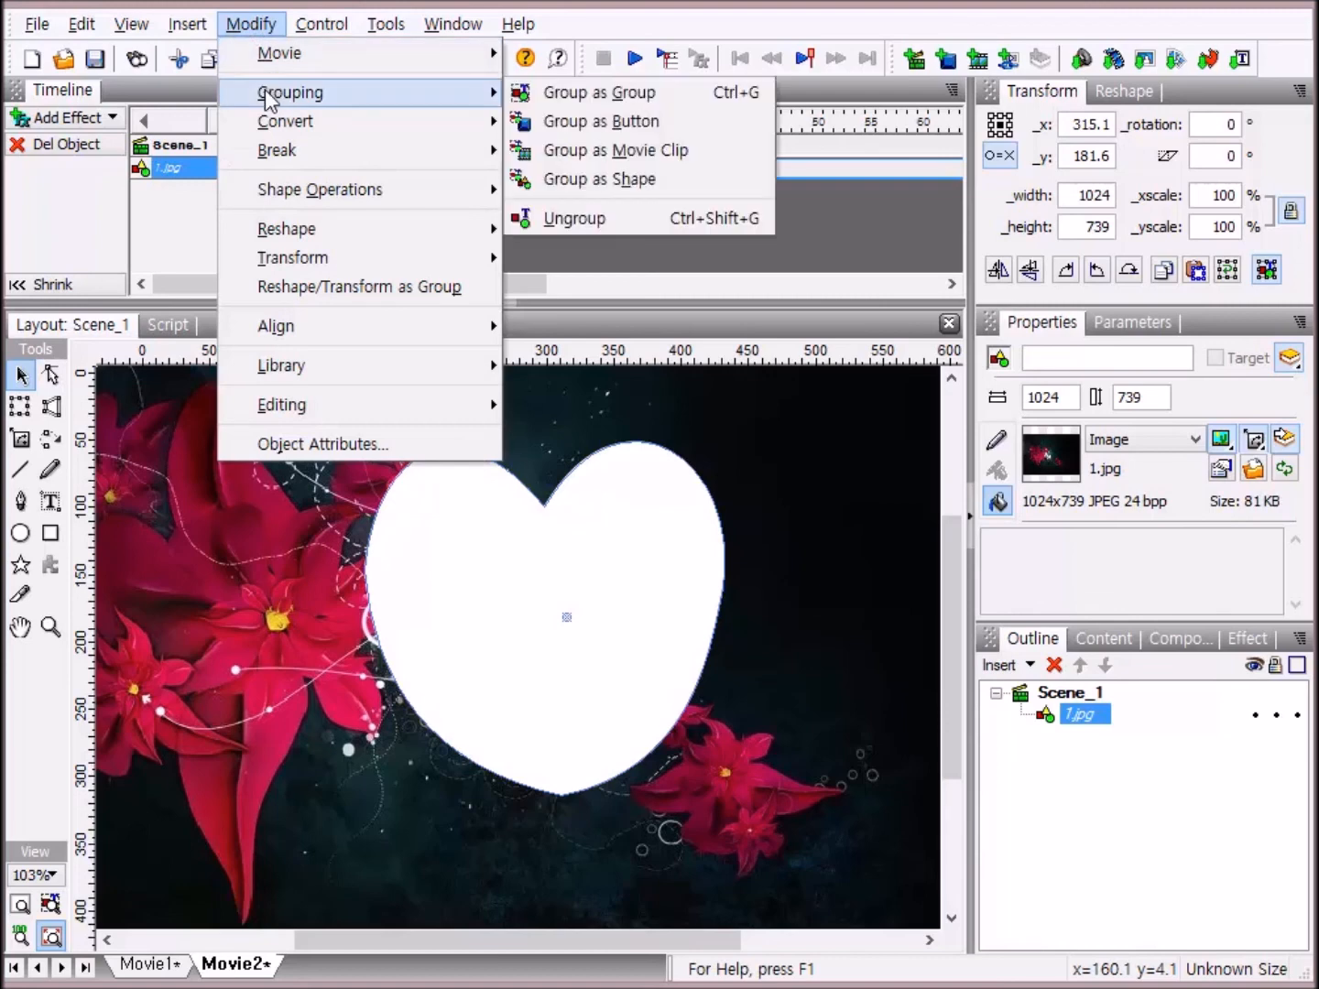
left_click(639, 222)
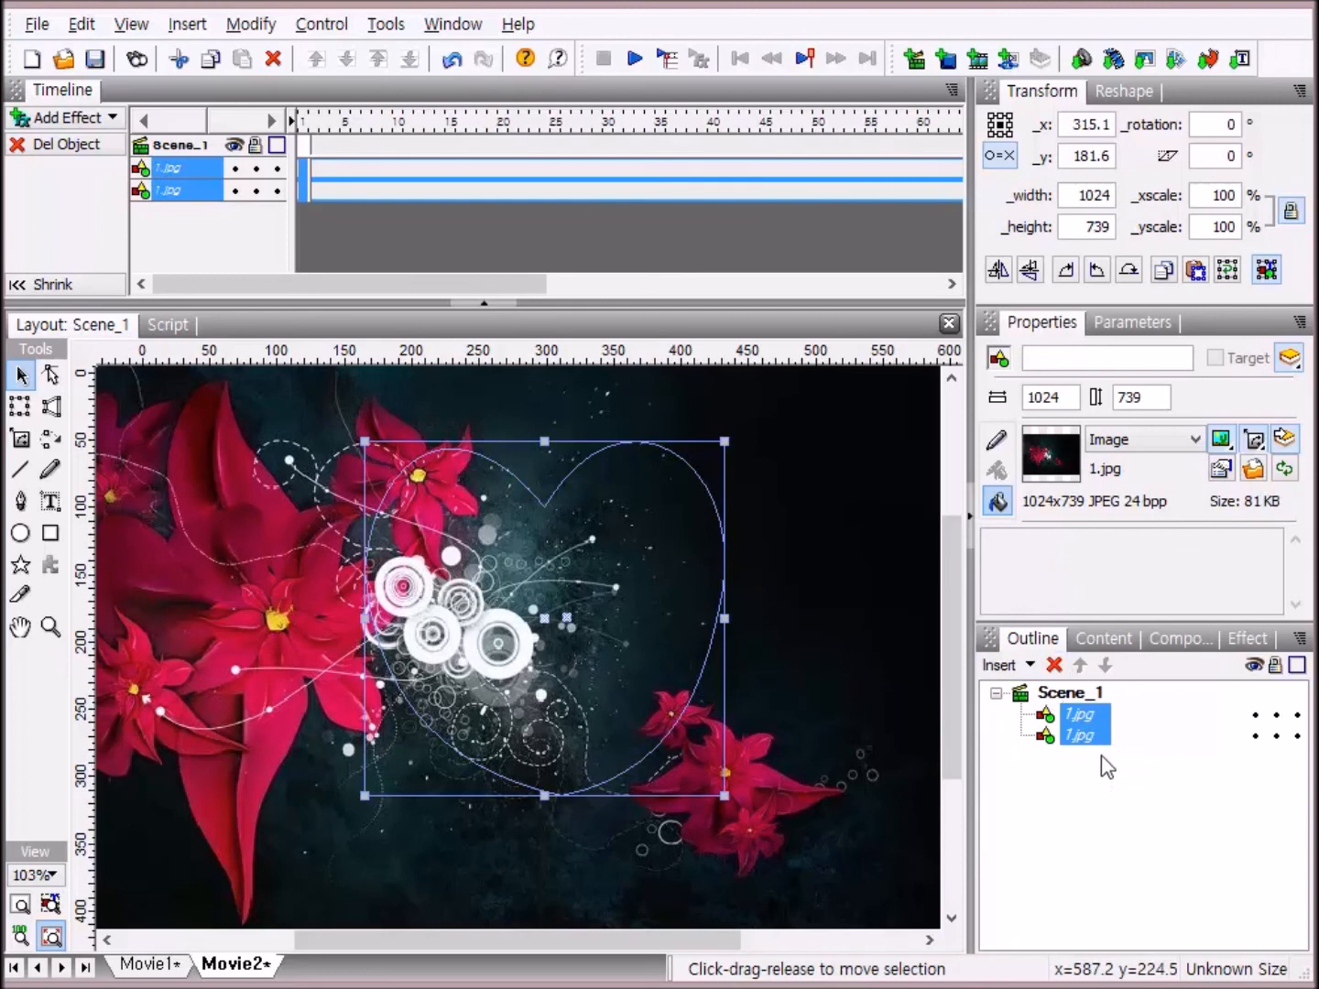
Replace the image fill of the separated heart shape with 4.jpg.
left_click(1085, 733)
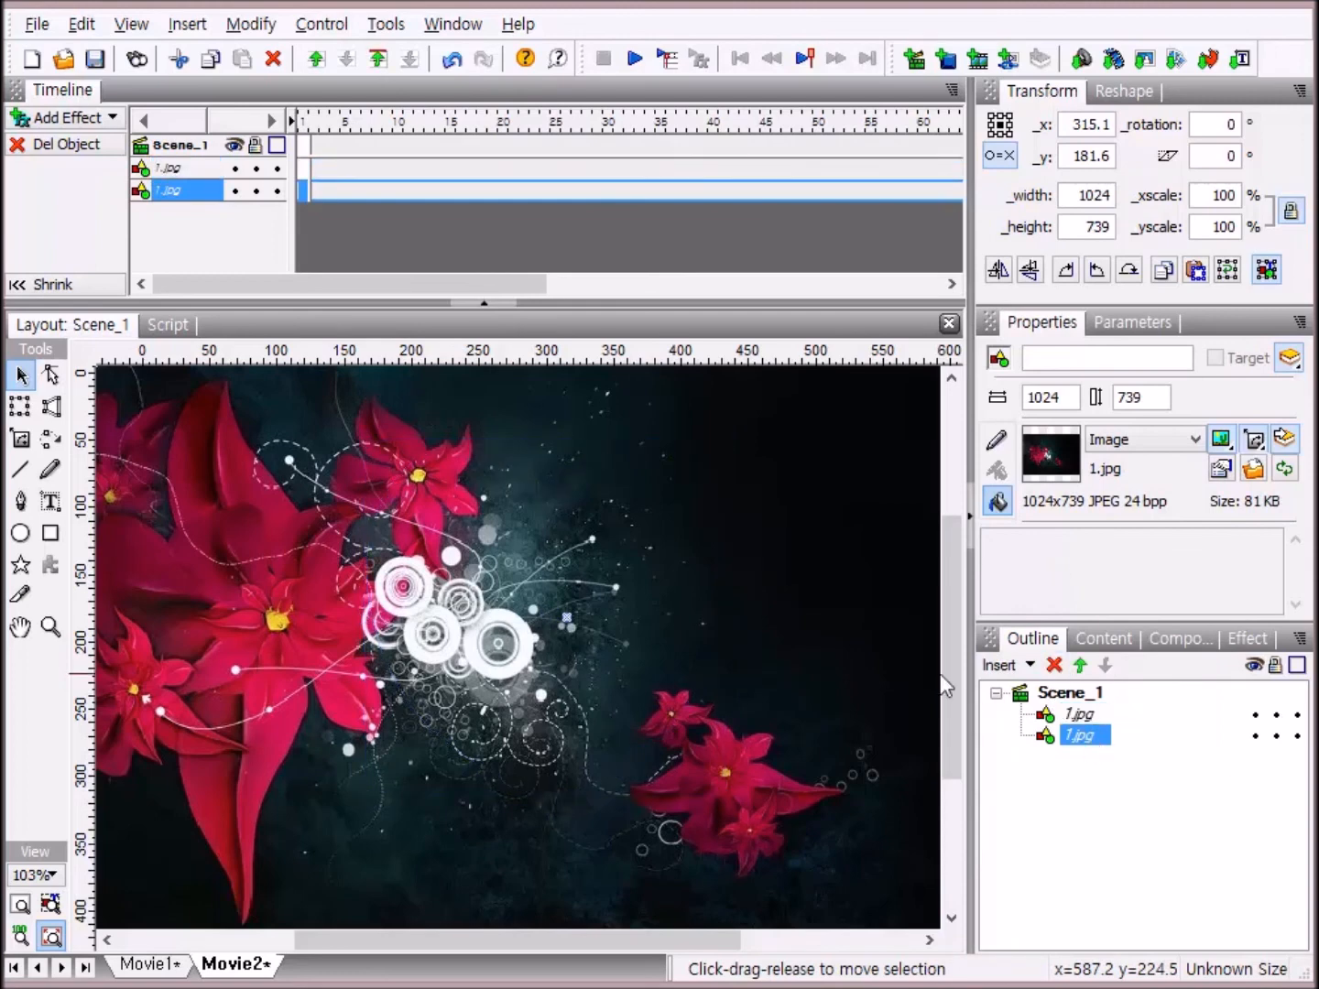
left_click(1084, 715)
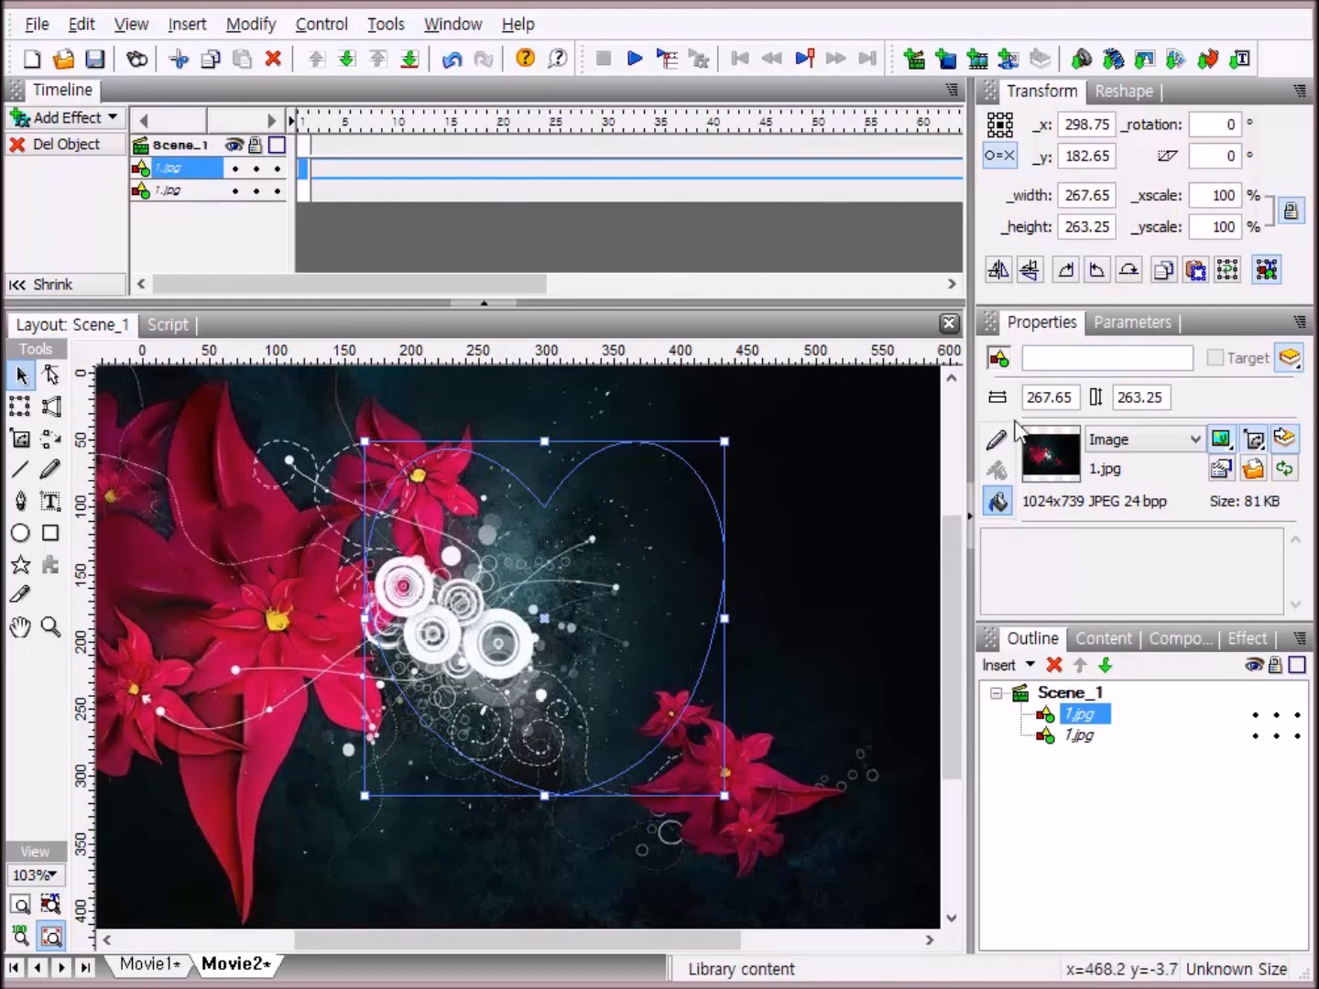
left_click(1002, 502)
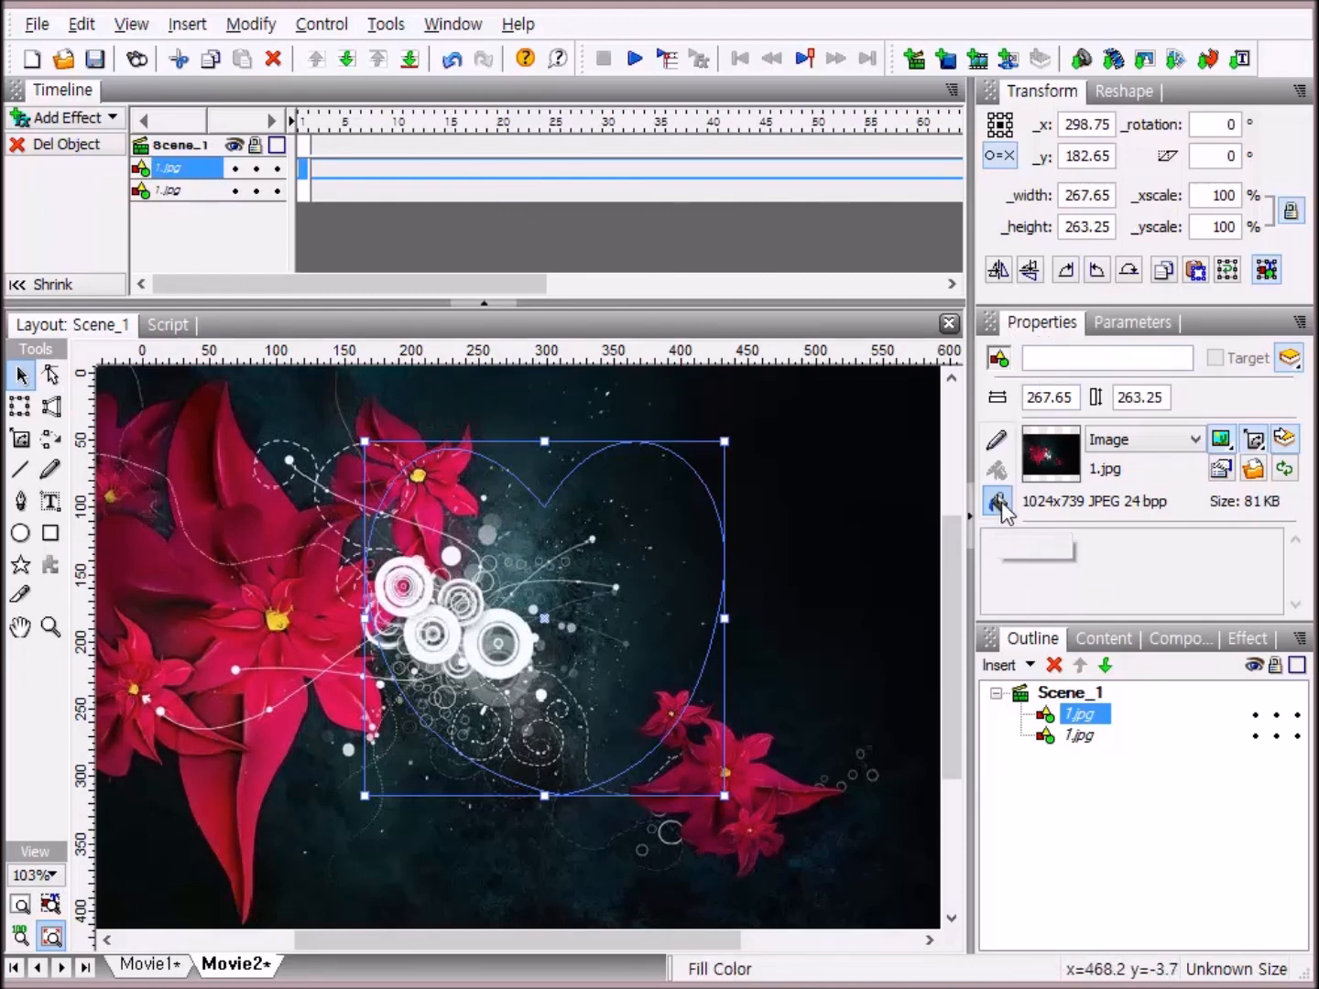
left_click(1195, 441)
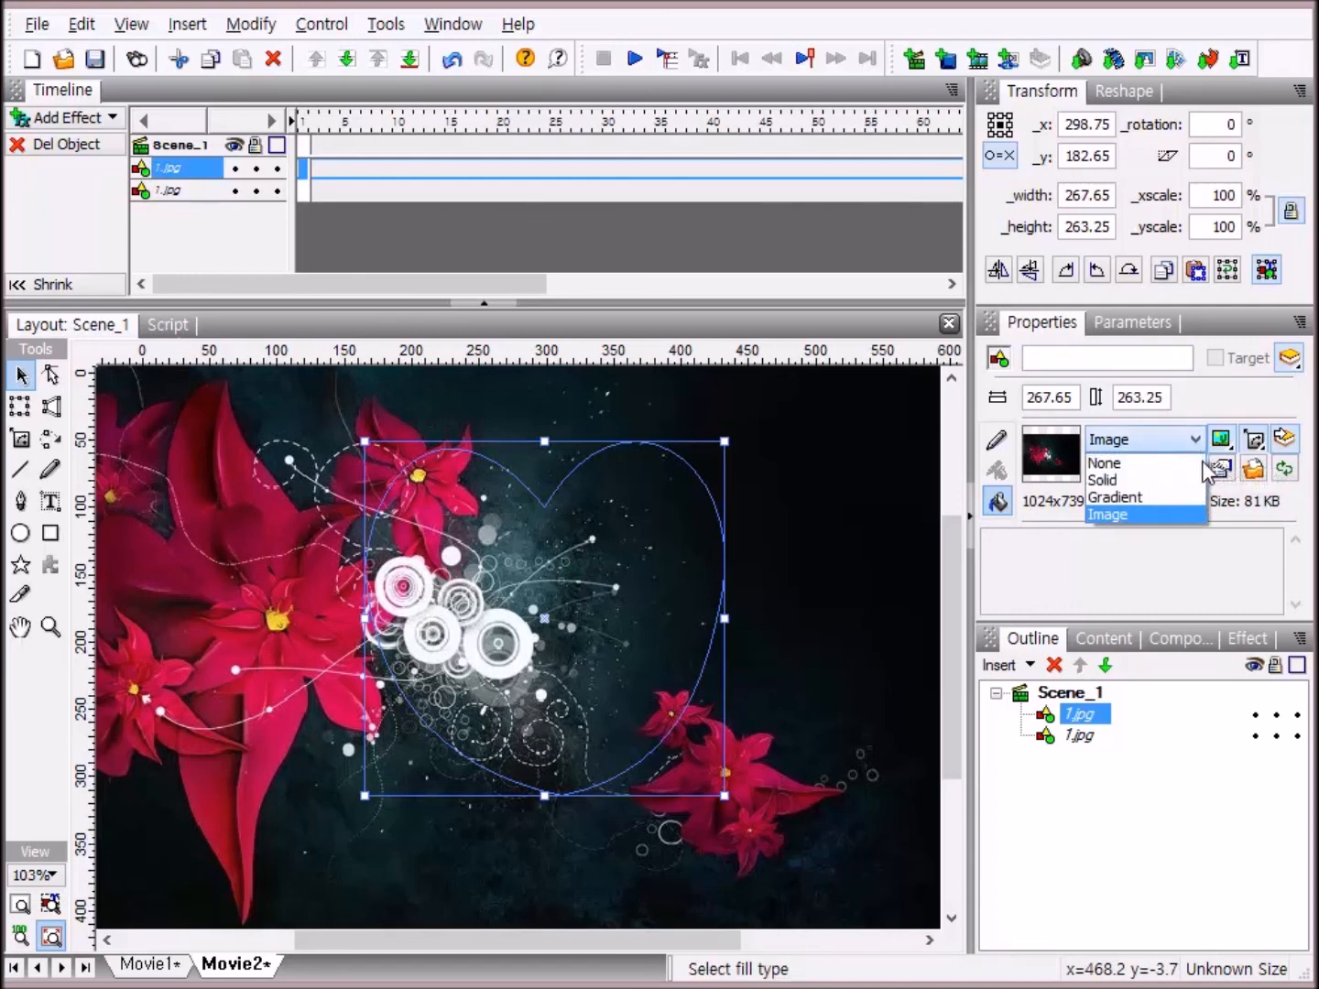
left_click(1145, 515)
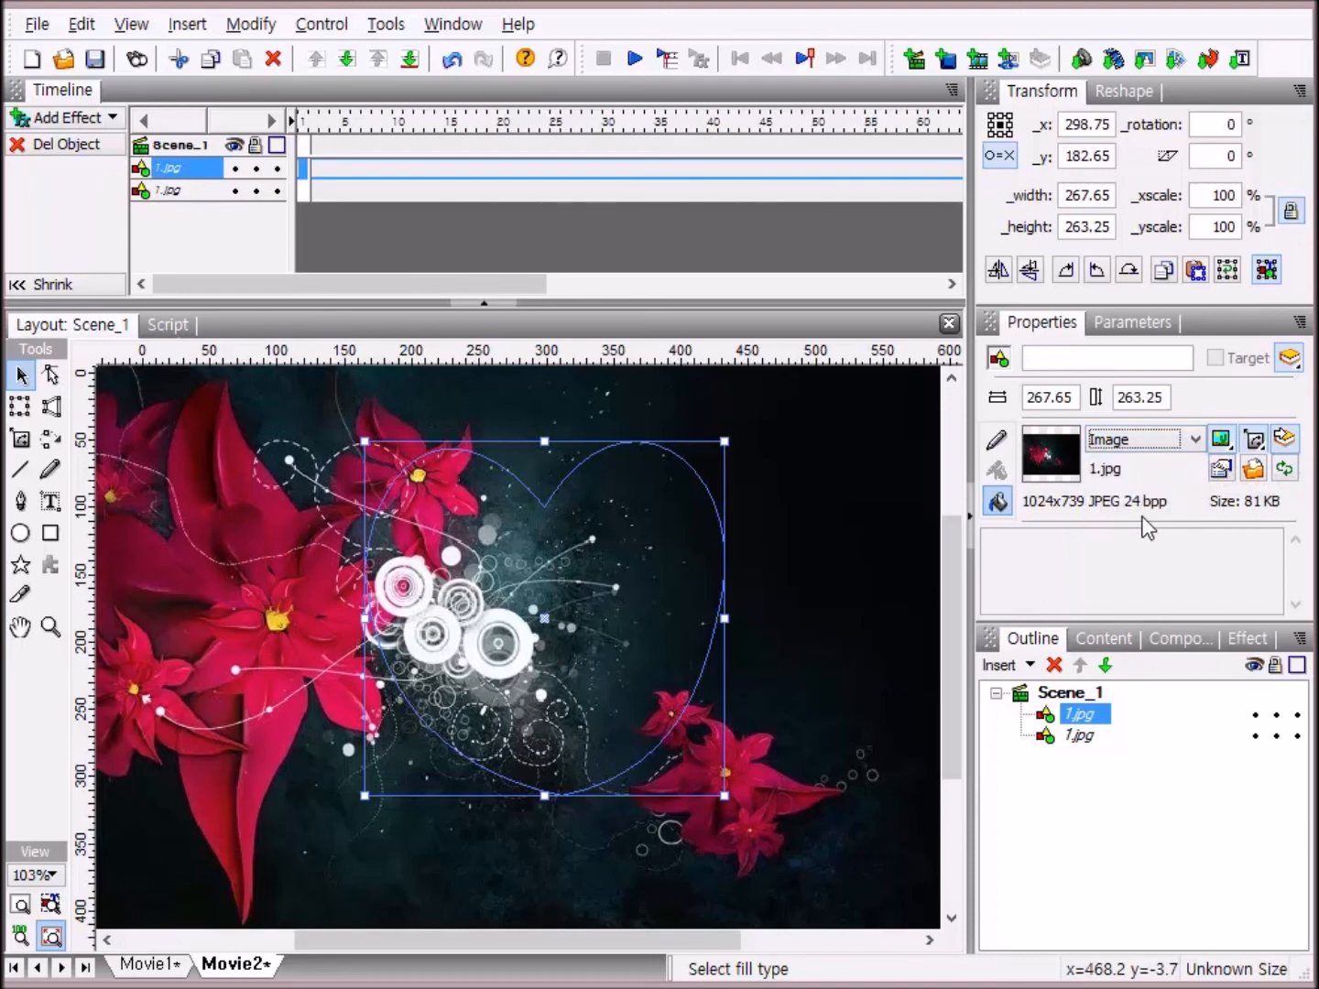
left_click(1257, 474)
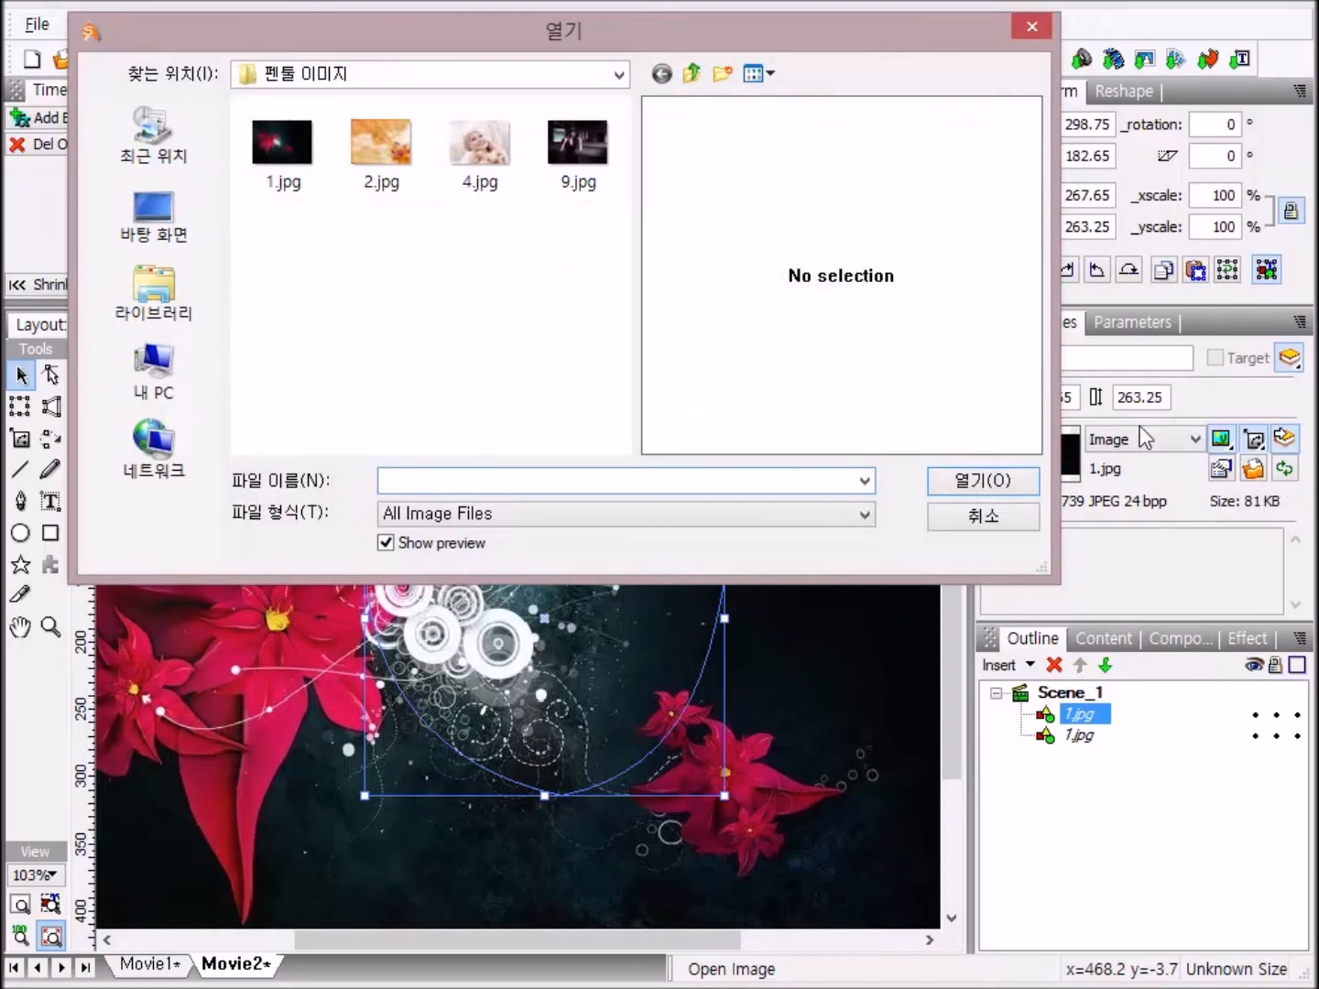
double_click(468, 152)
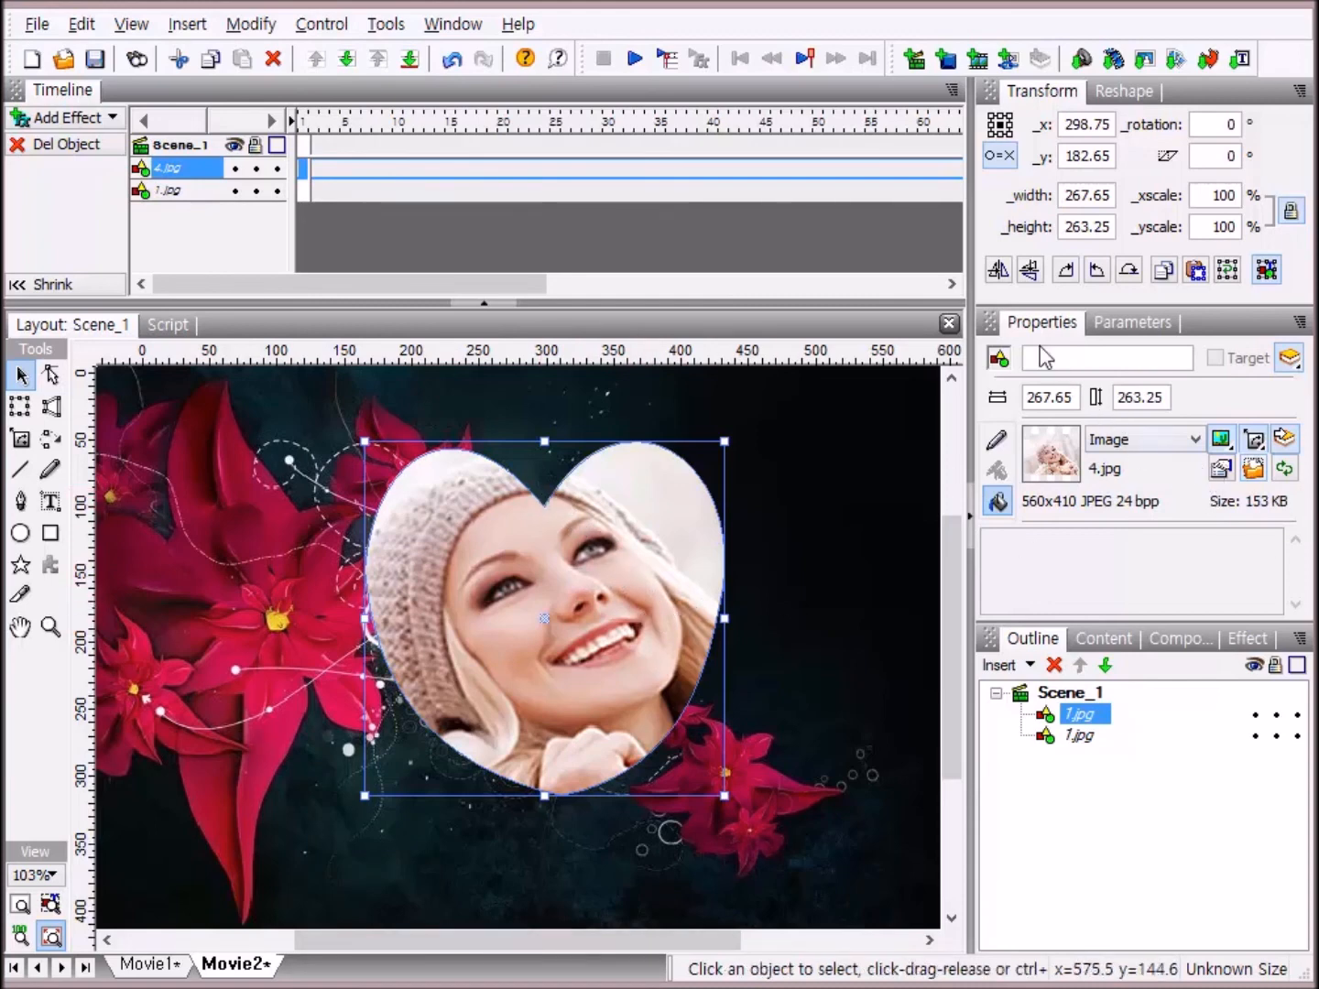
Fit the 4.jpg image fill to the heart shape and select the 1.jpg background.
left_click(1255, 441)
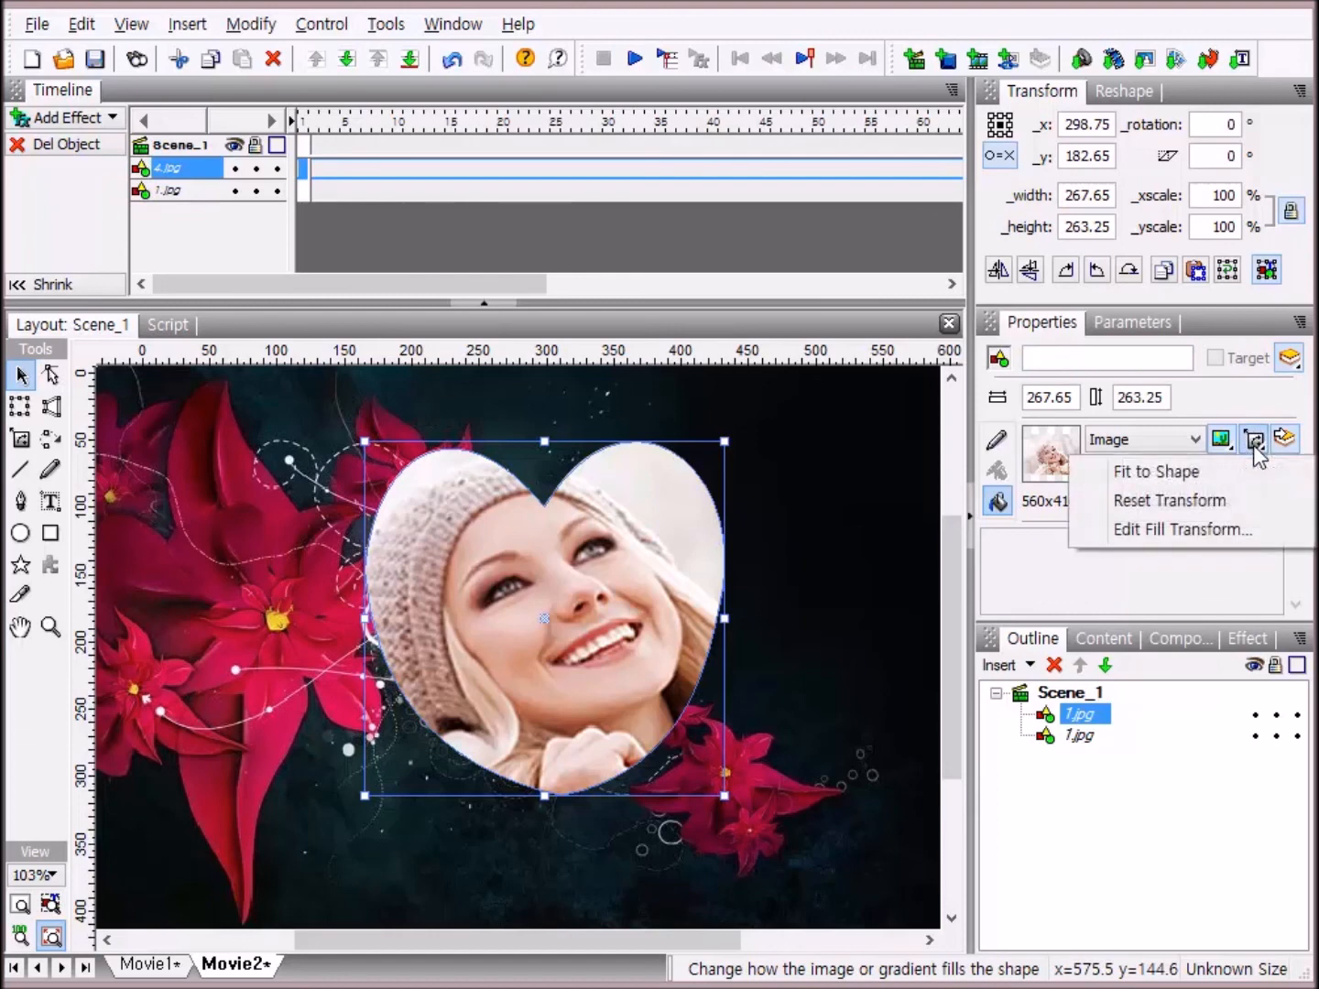
left_click(1174, 478)
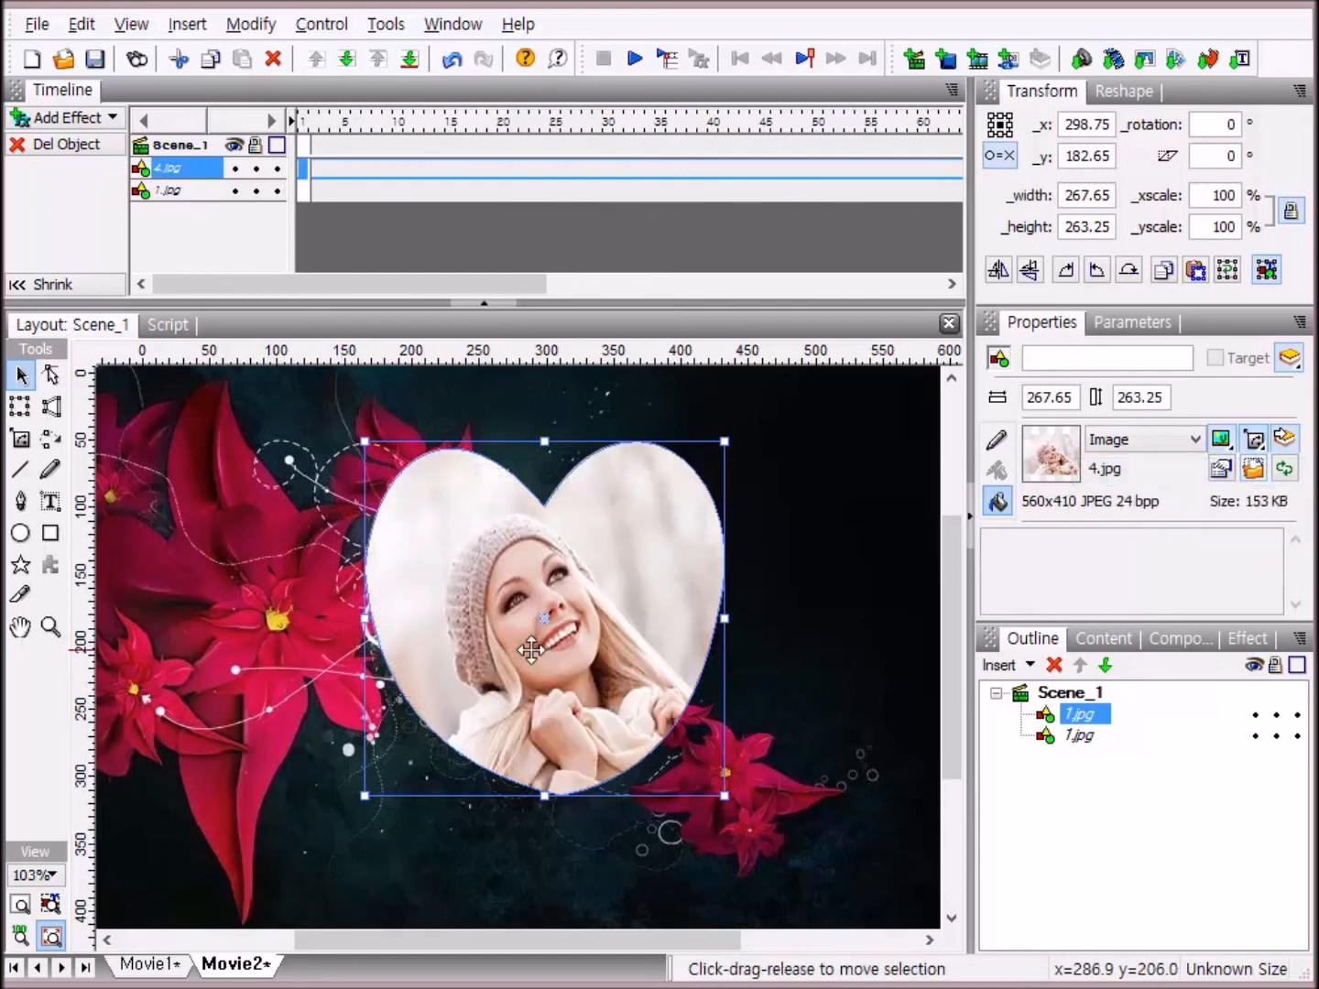
left_click(843, 668)
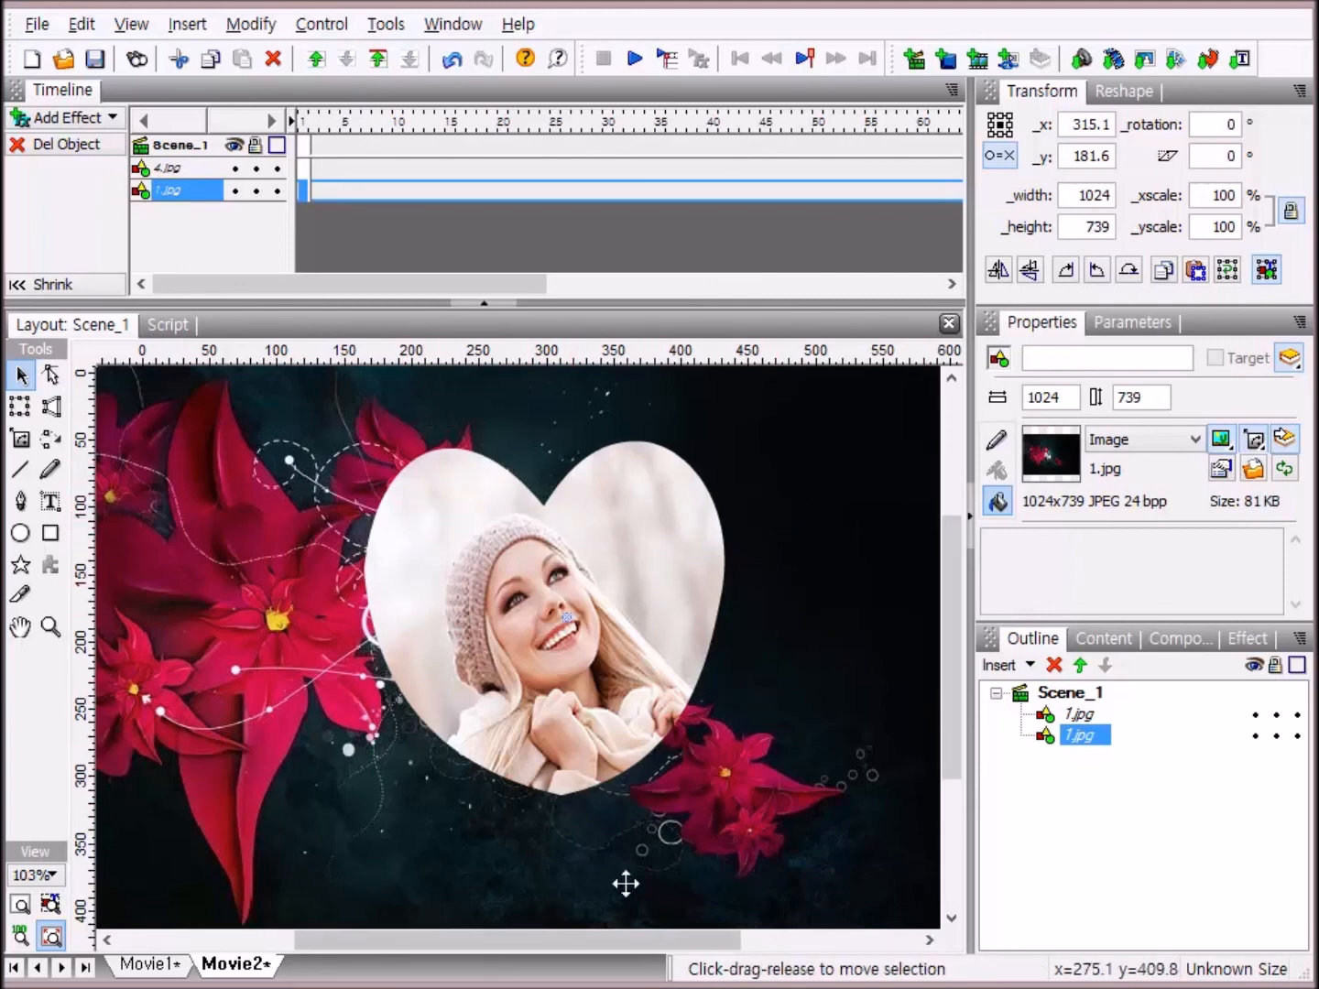
Move the heart-shaped 9.jpg picture in Movie1 to about x 280, y 190, and return to Movie2.
left_click(172, 969)
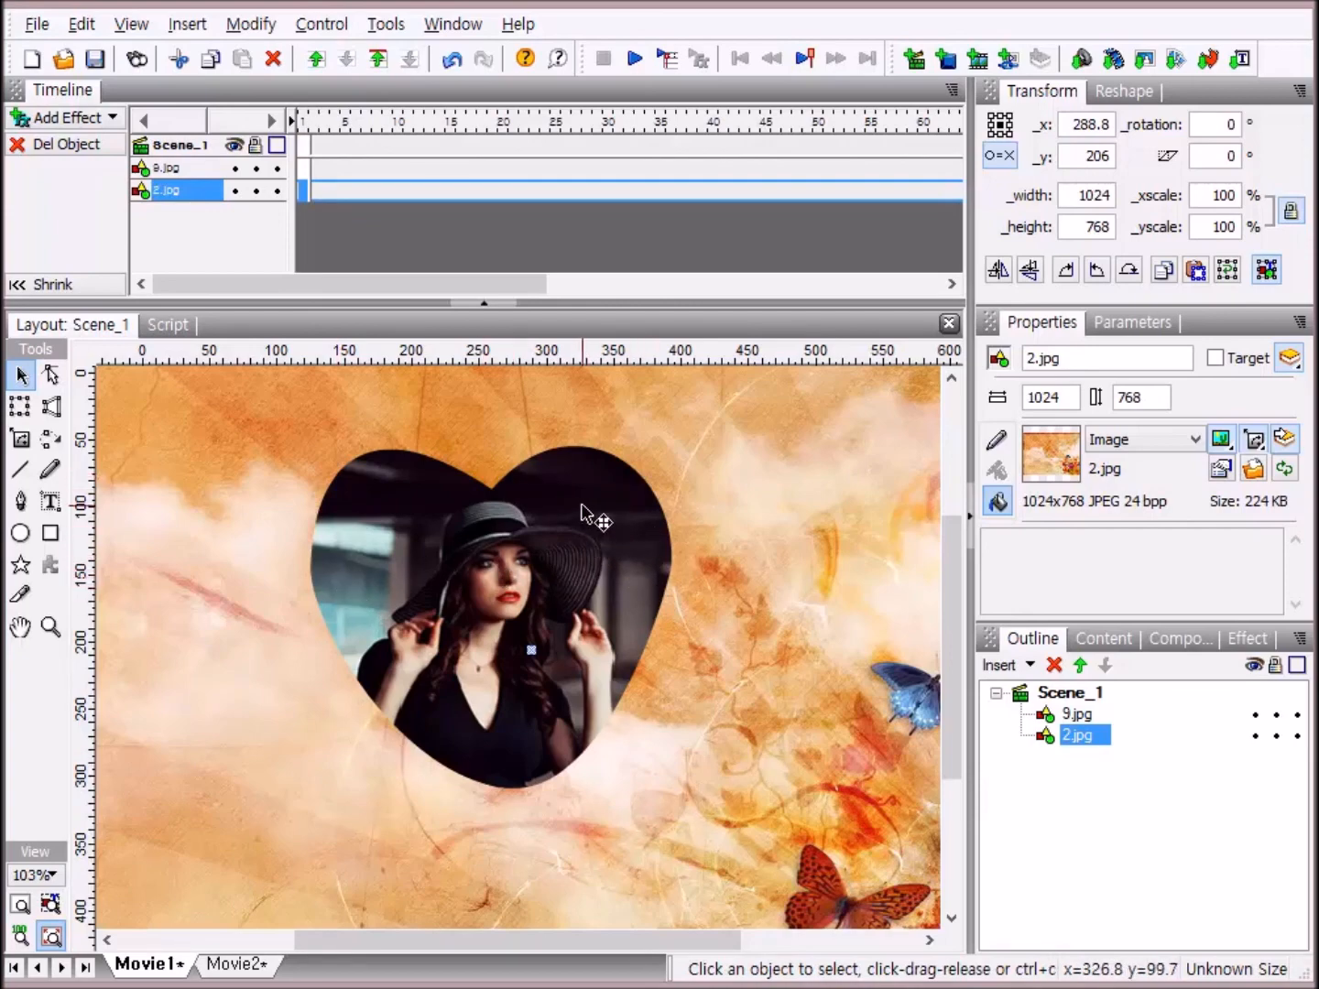
left_click_drag(580, 510, 646, 540)
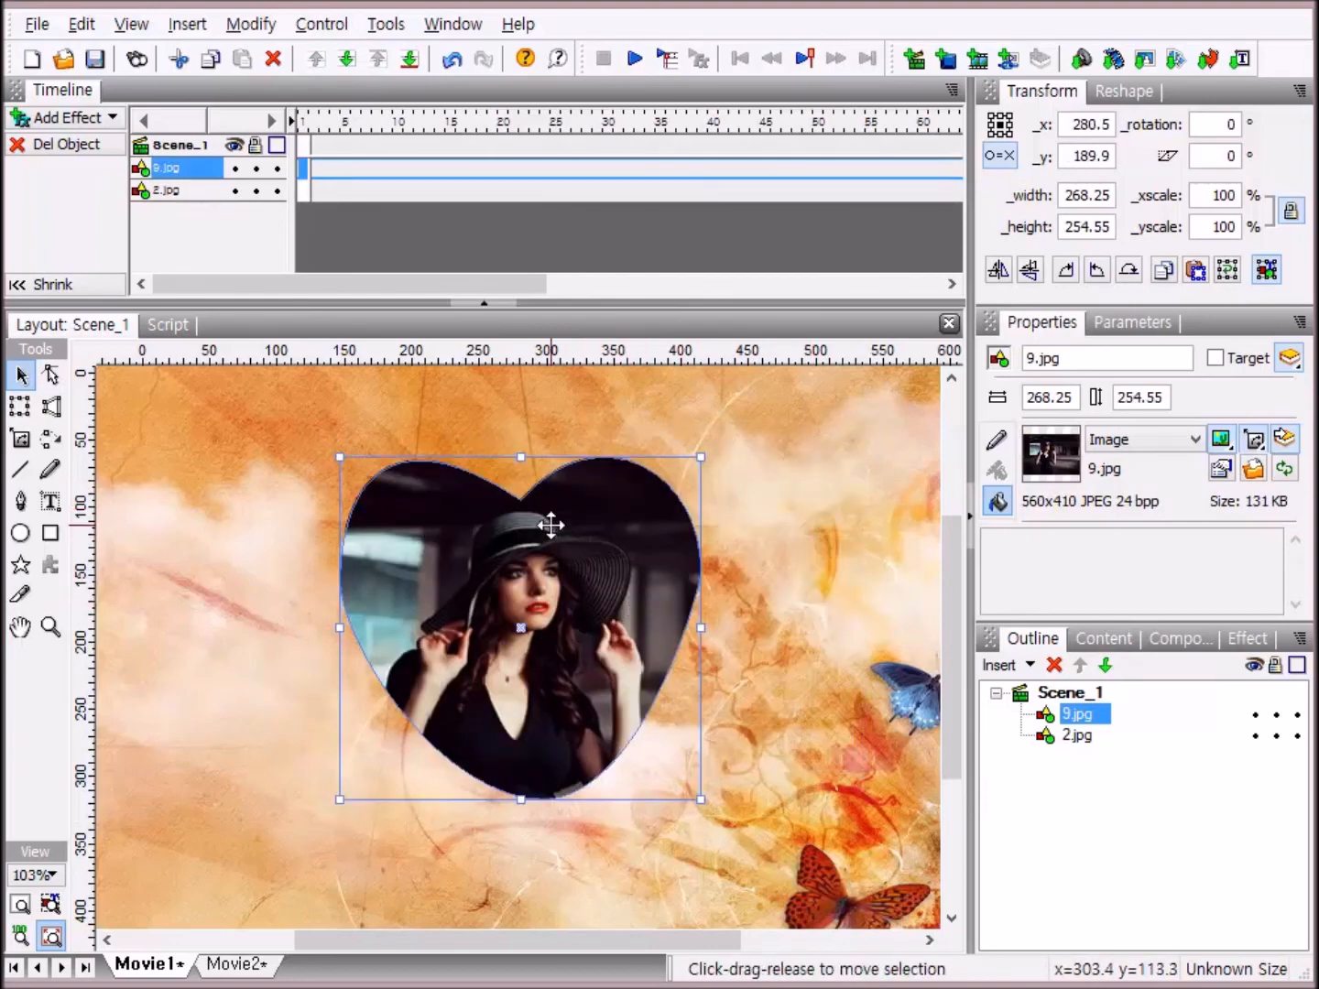
left_click(875, 591)
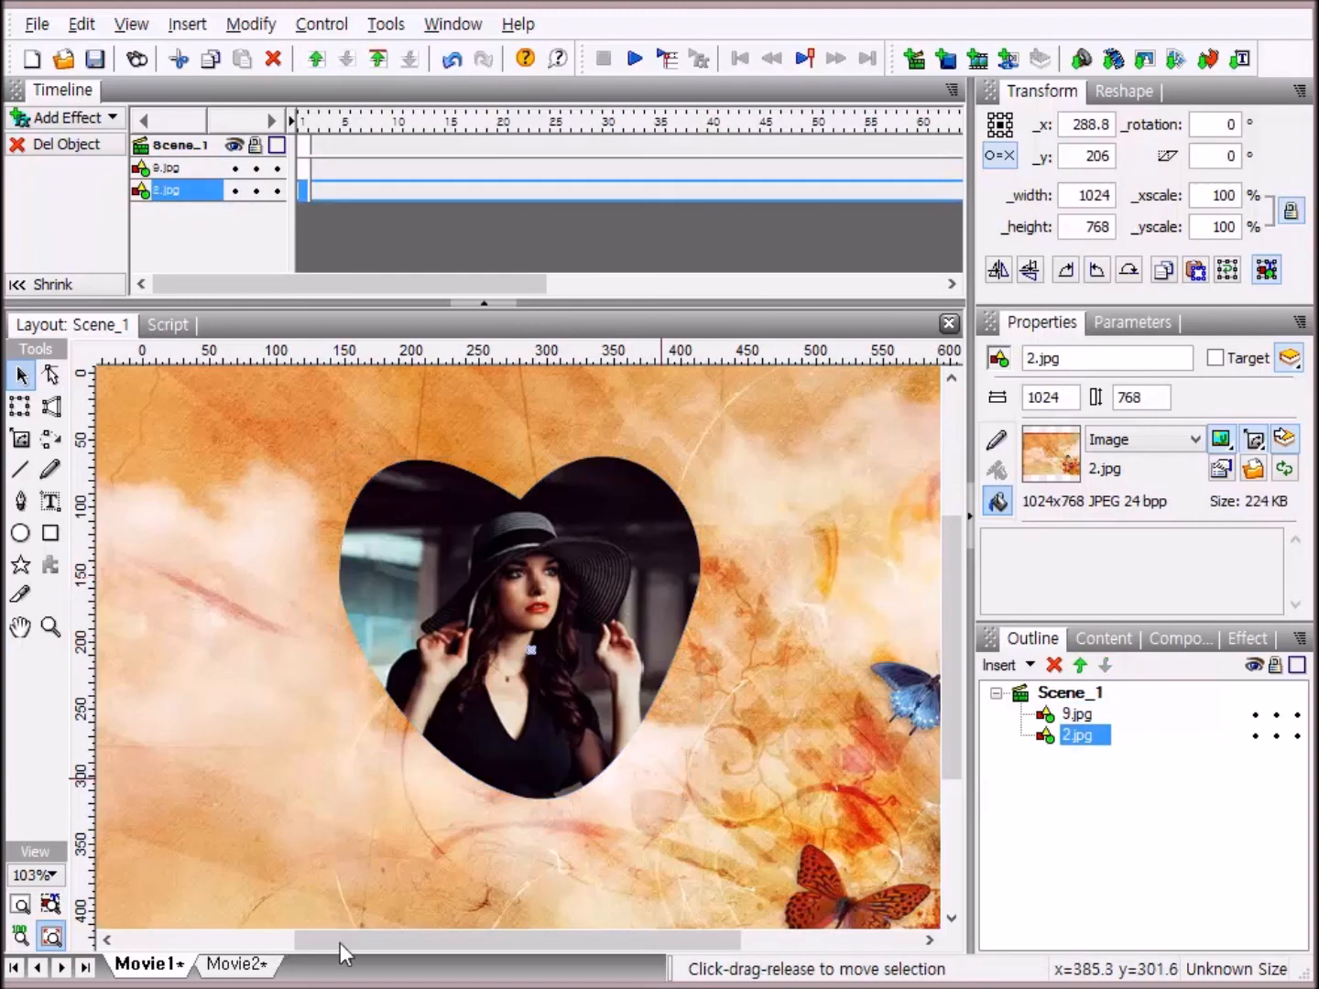
left_click(236, 964)
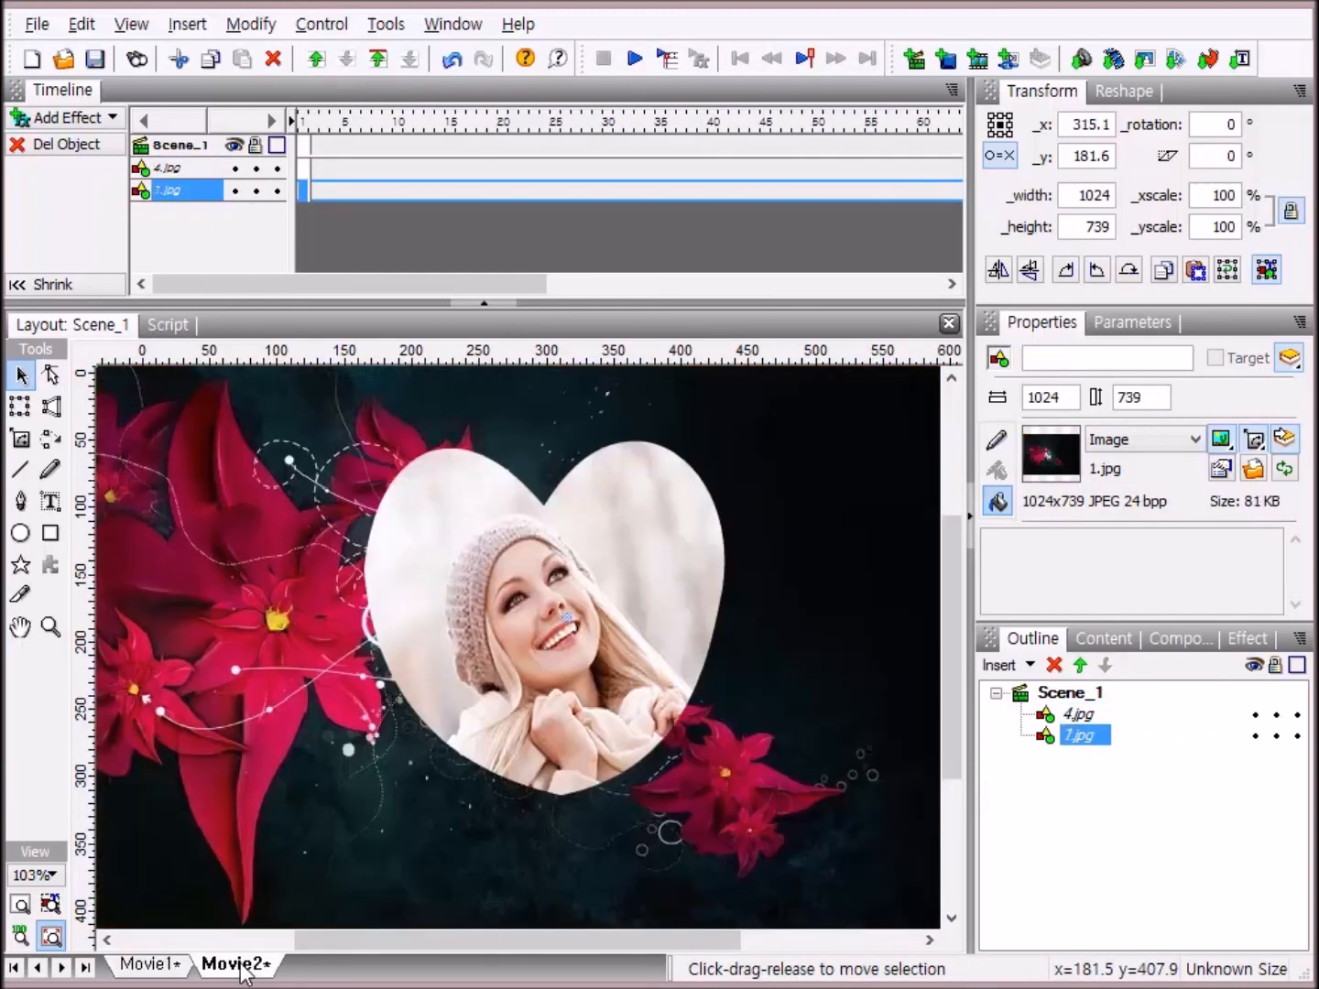